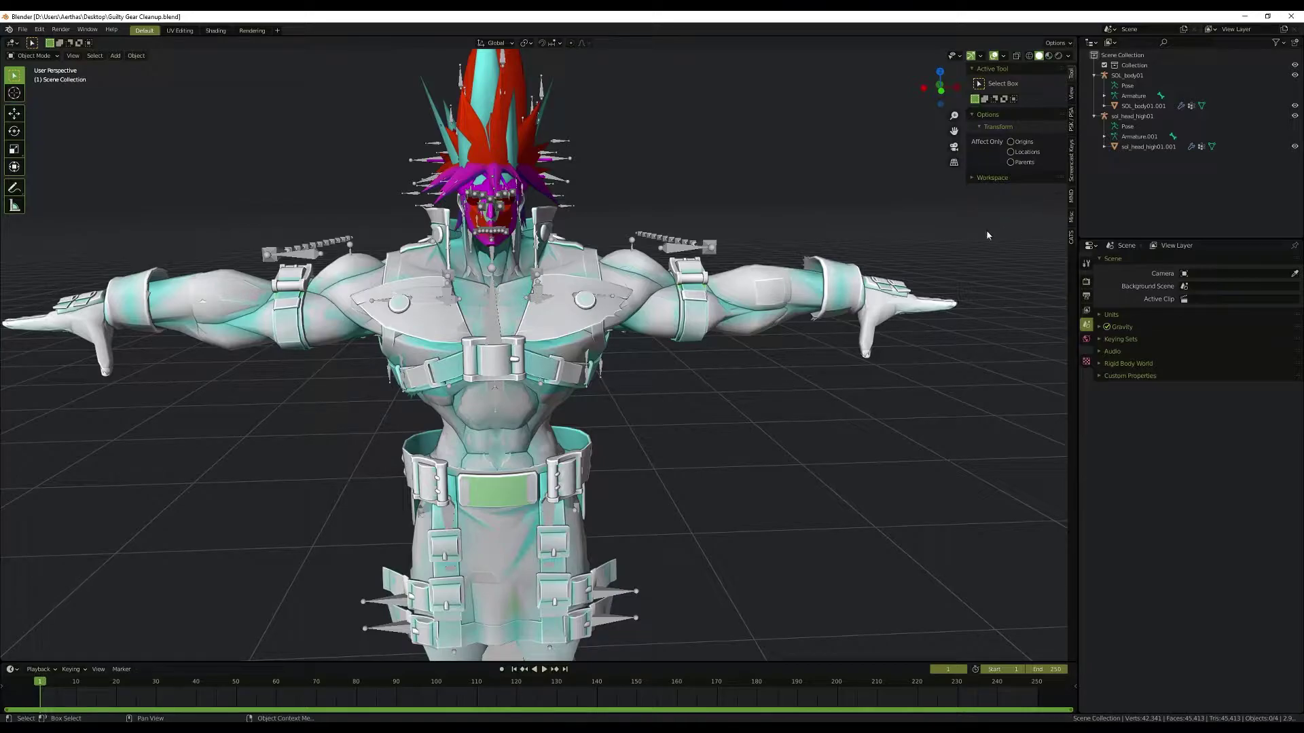
Step: Hide the body and head armatures, then select SOL_body01.001 to list its materials
click(1295, 75)
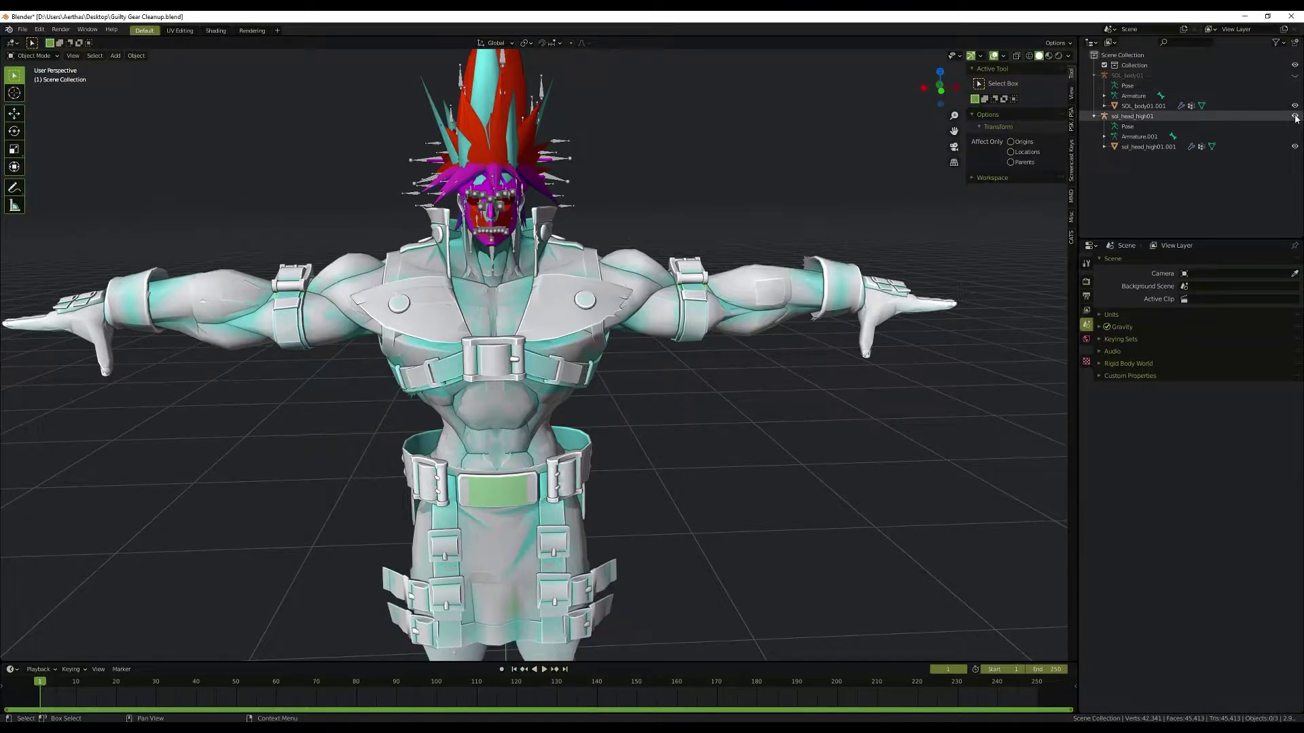
click(1295, 117)
shift+middle_drag(629, 308, 652, 303)
click(653, 303)
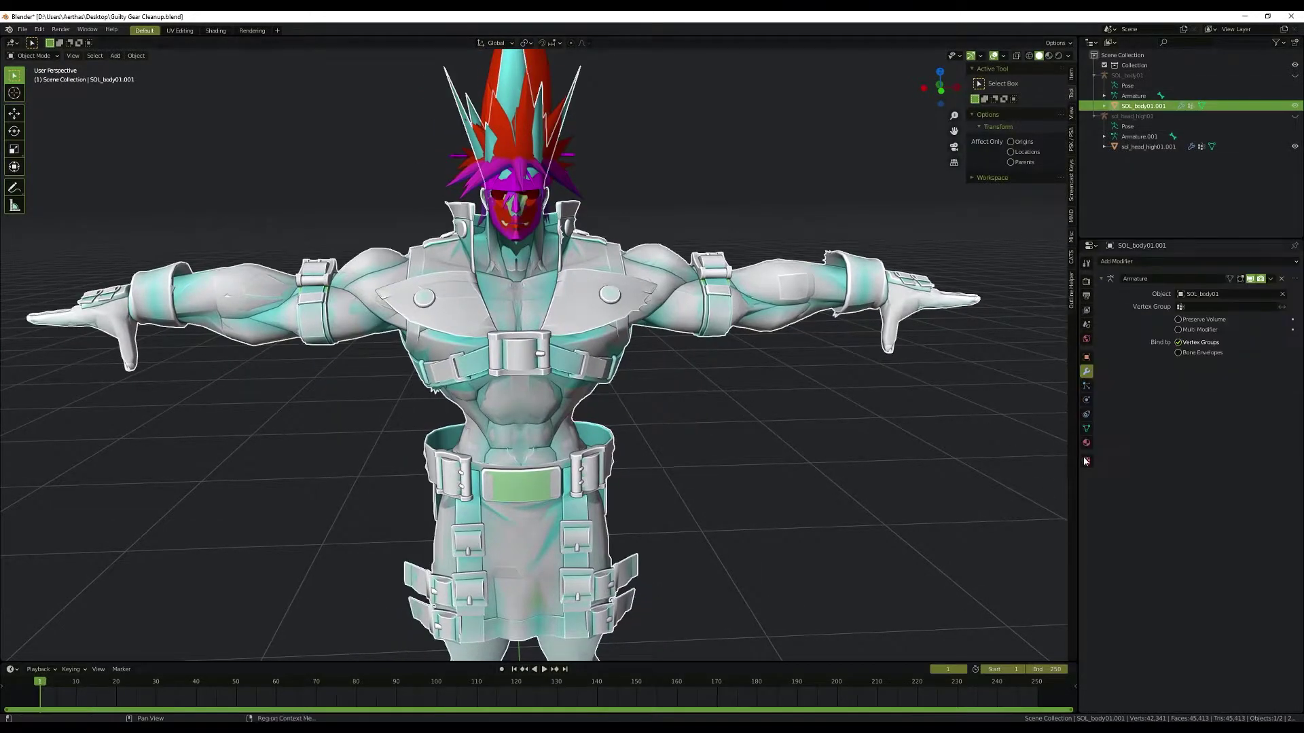
click(1087, 442)
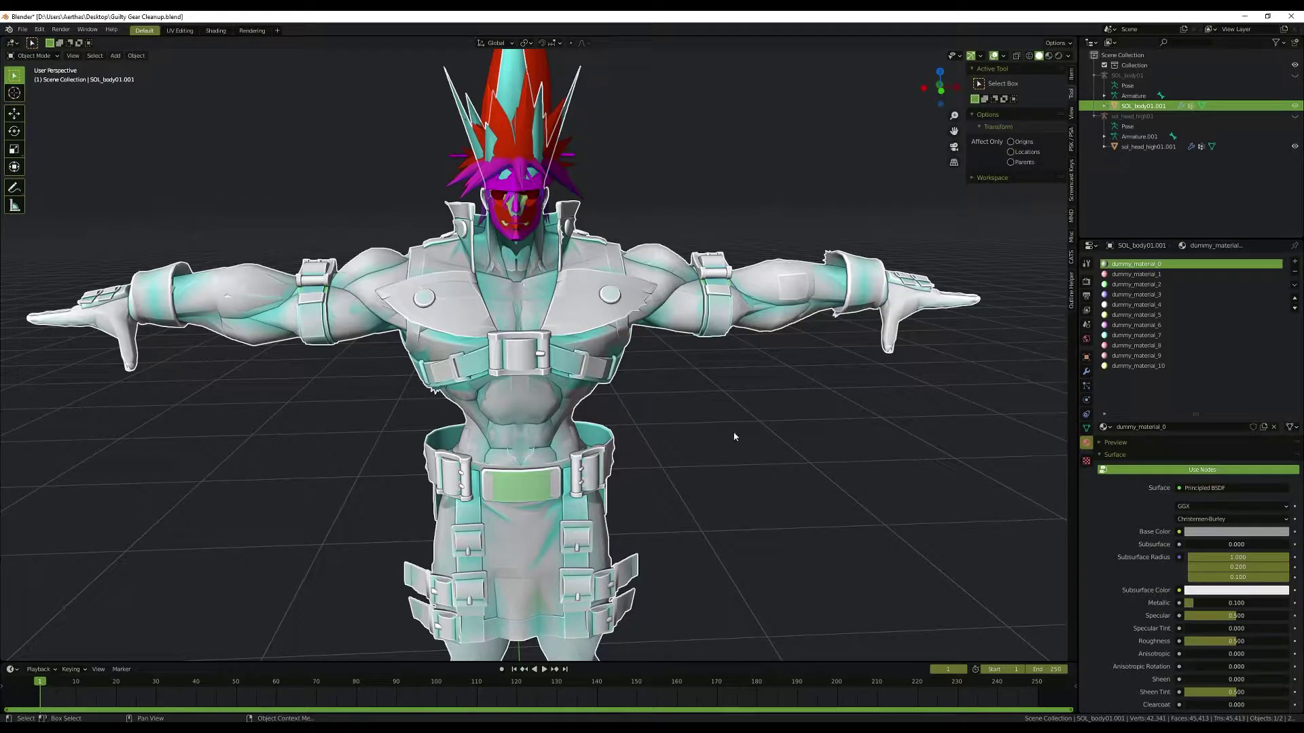
Step: Hide the separate sol_head_high01.001 head mesh in the Outliner
scroll(740, 395, down, 3)
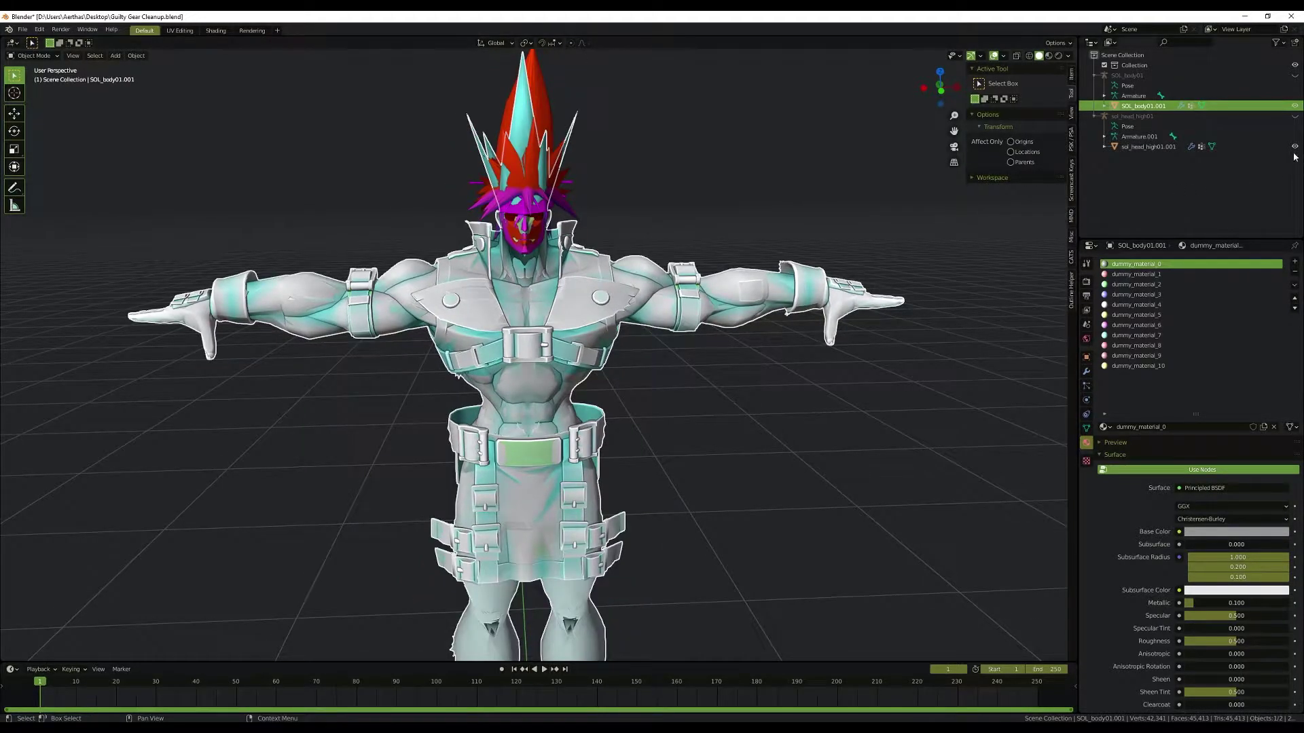
click(1294, 147)
scroll(622, 289, up, 2)
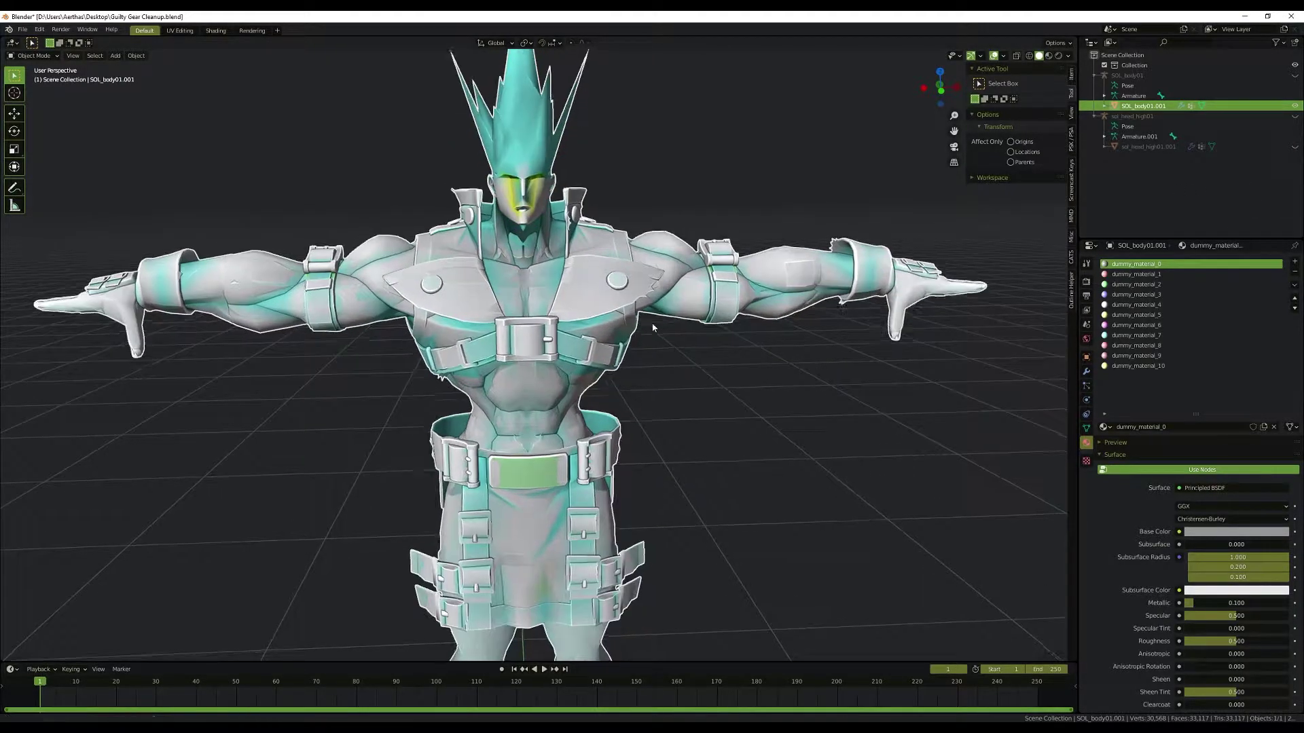
scroll(625, 320, down, 2)
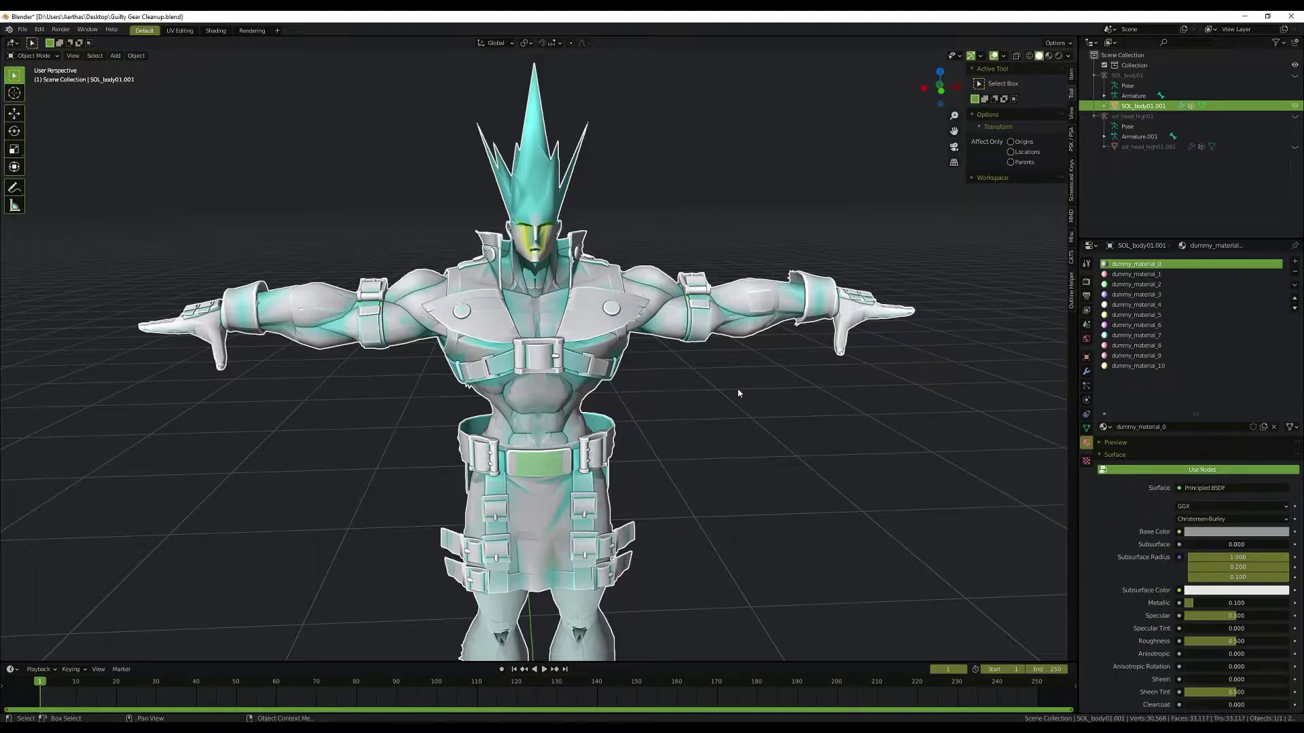
Step: Switch the body mesh into Edit Mode with all geometry deselected
key(ctrl+Tab)
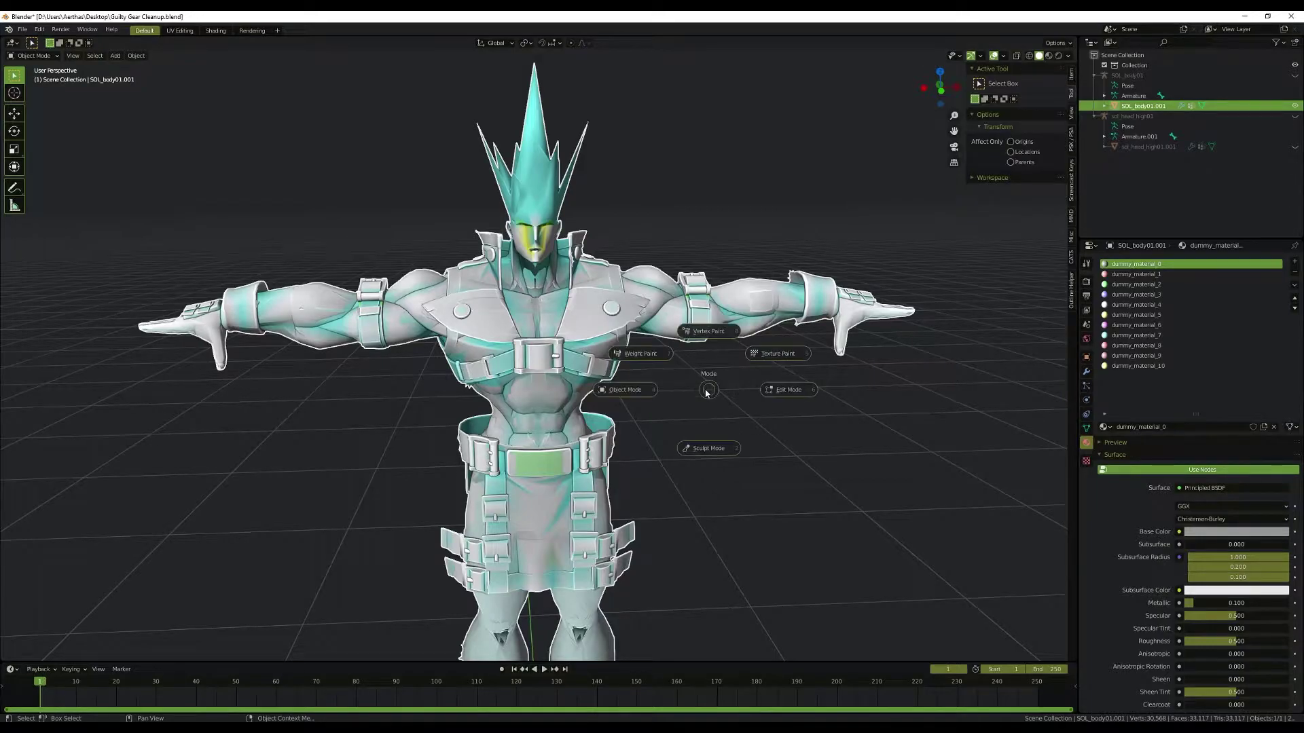
click(787, 391)
key(alt+a)
middle_drag(739, 408, 772, 384)
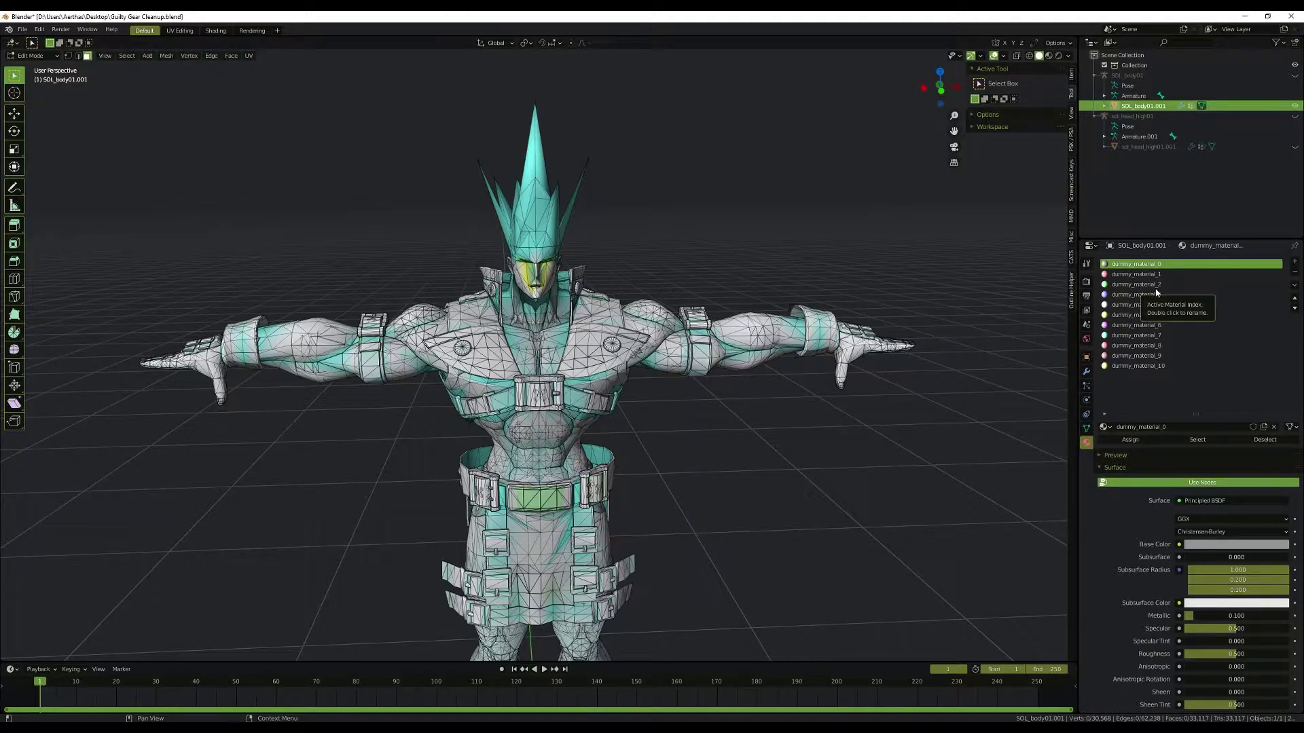
Step: Rename the first material slot, dummy_material_0, to Base
click(1177, 428)
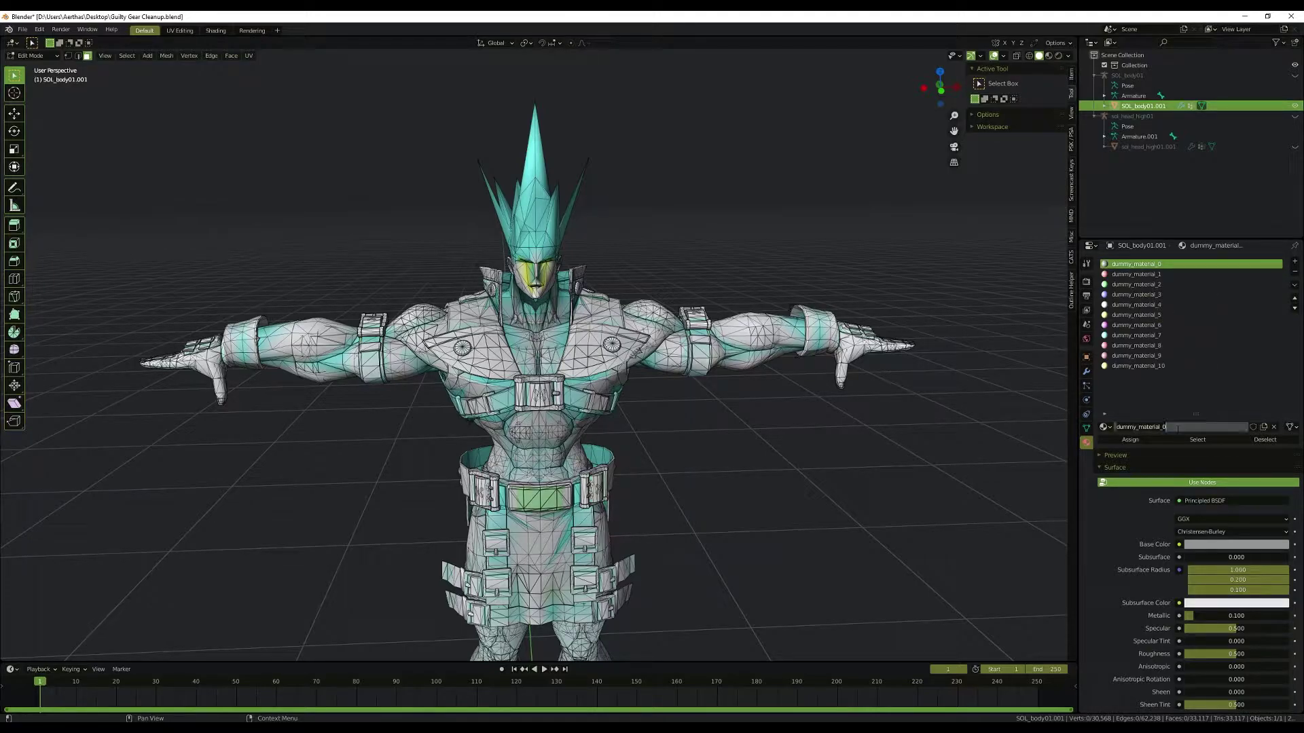
text(Base)
key(Return)
key(a)
key(alt+a)
Step: Select the Base faces and preview them with a cancelled move, then deselect
click(1203, 441)
key(g)
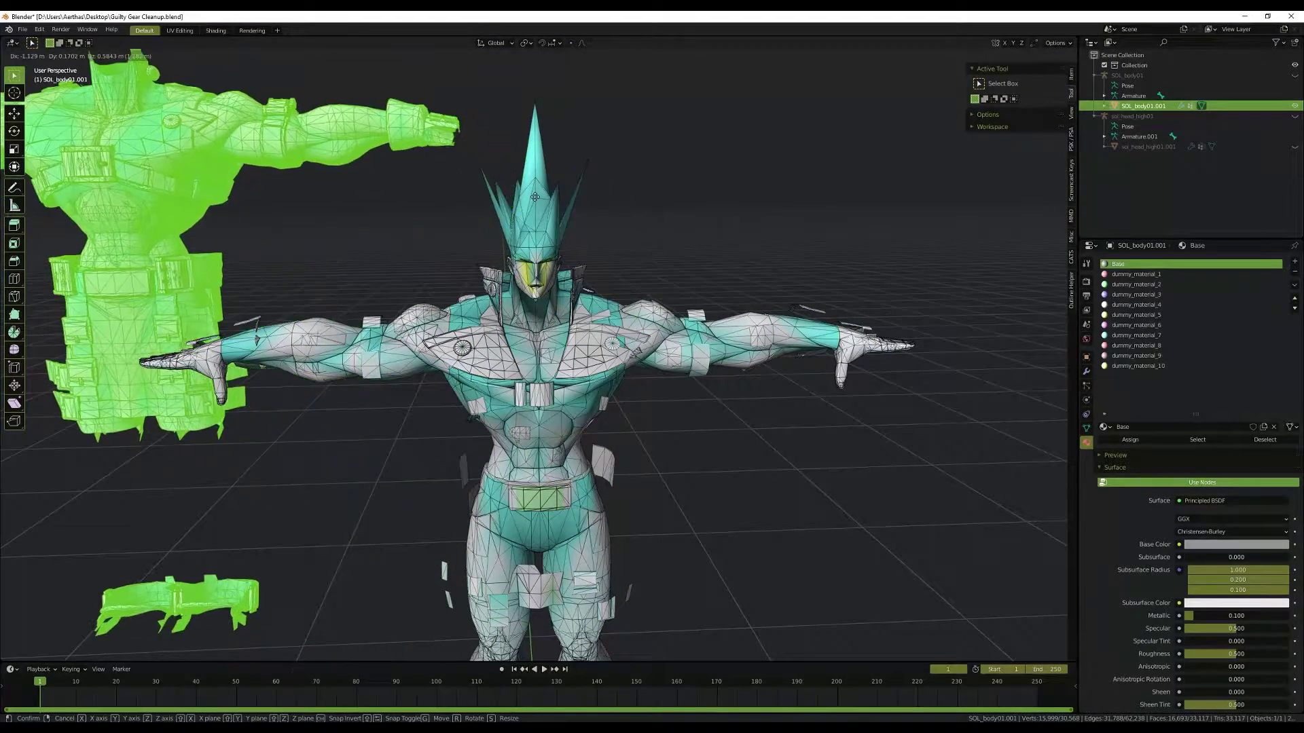
key(Escape)
key(a)
key(alt+a)
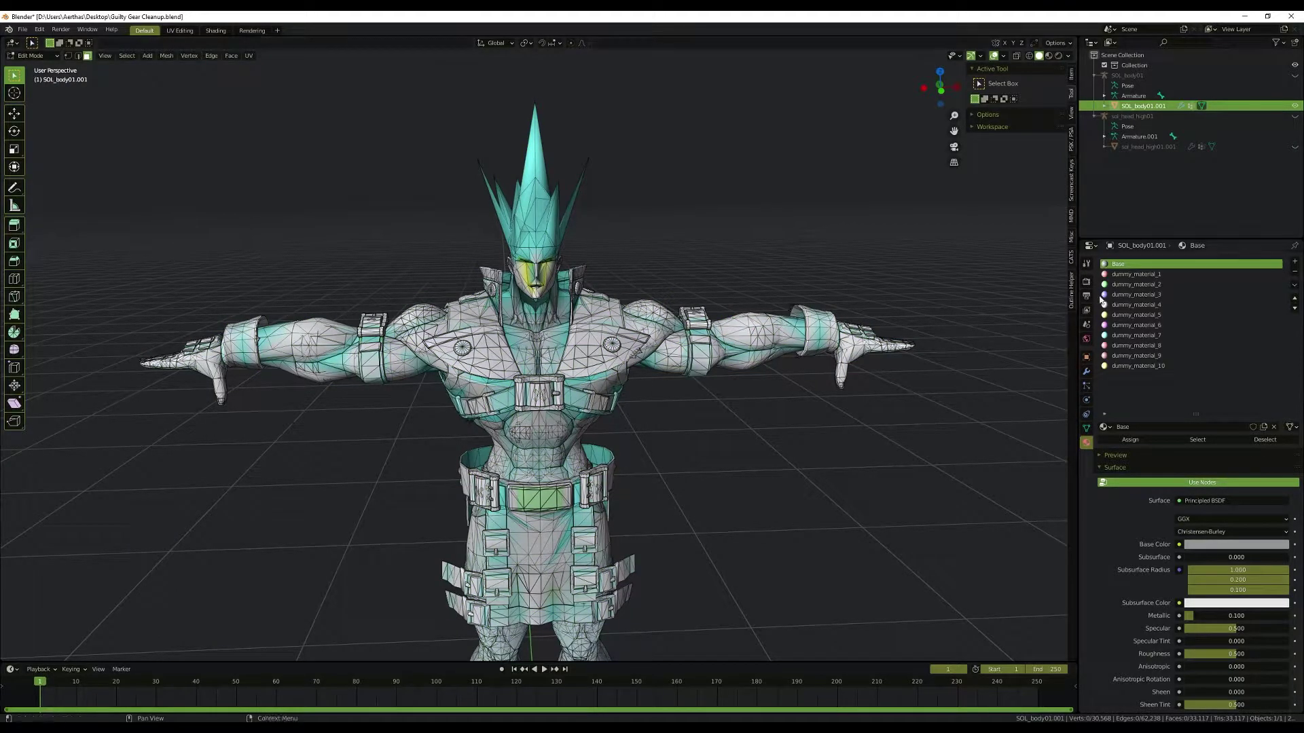
Step: Inspect the dummy_material_1 faces with a cancelled move, then deselect them
click(1148, 275)
click(1197, 439)
key(g)
key(Escape)
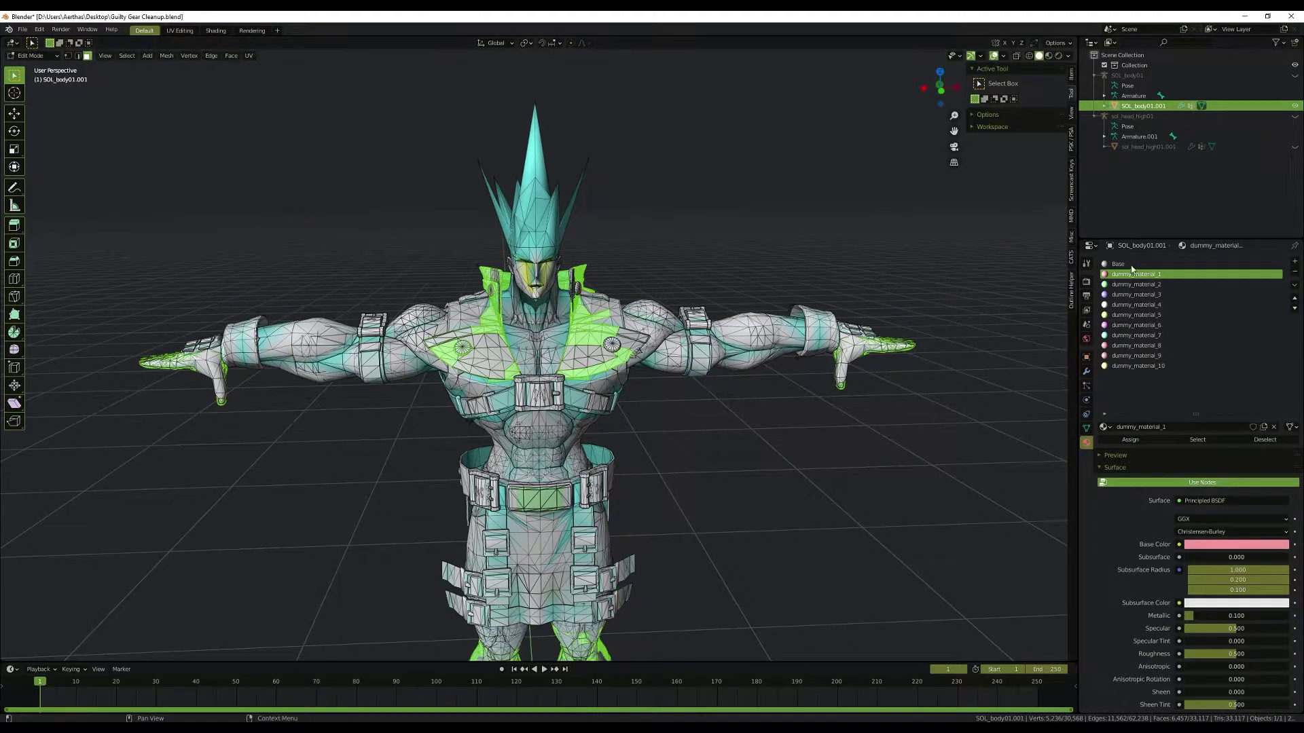
click(1114, 266)
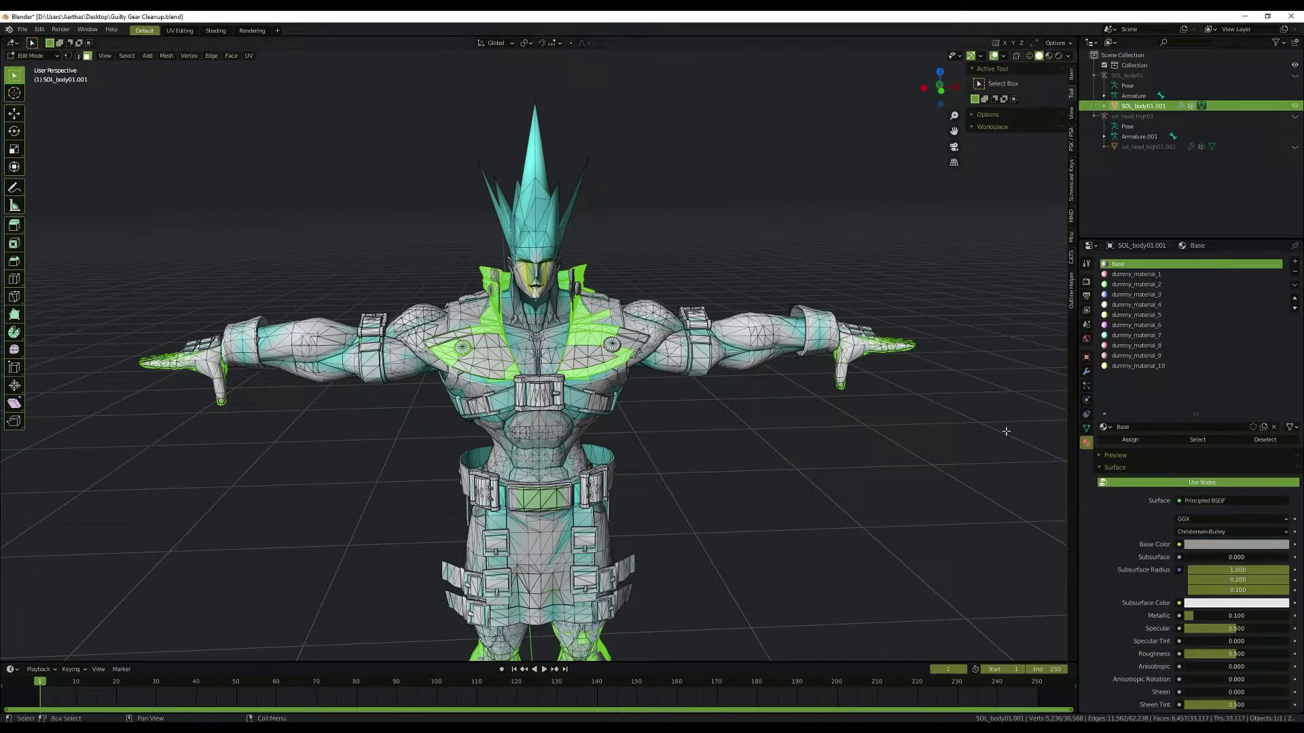
click(828, 399)
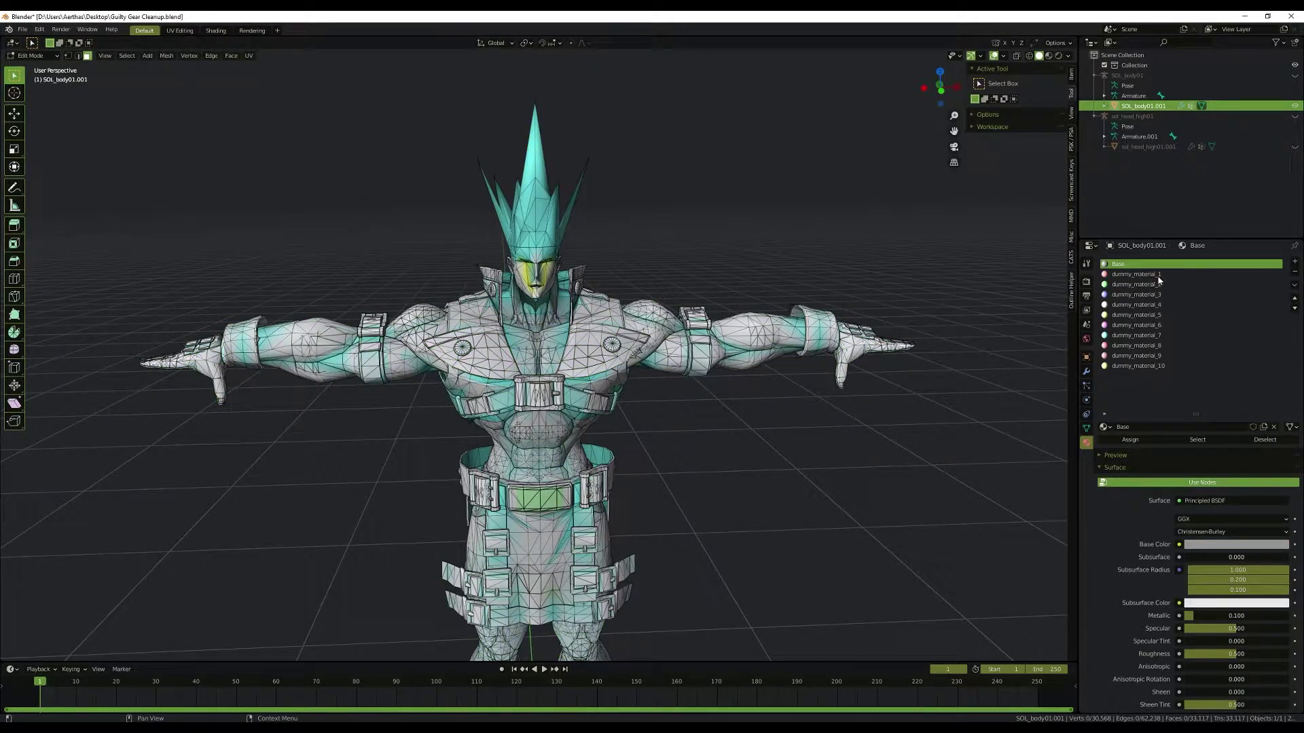
Step: Inspect the dummy_material_2 faces with a cancelled move, leaving the mesh unchanged
shift+middle_drag(902, 342, 906, 311)
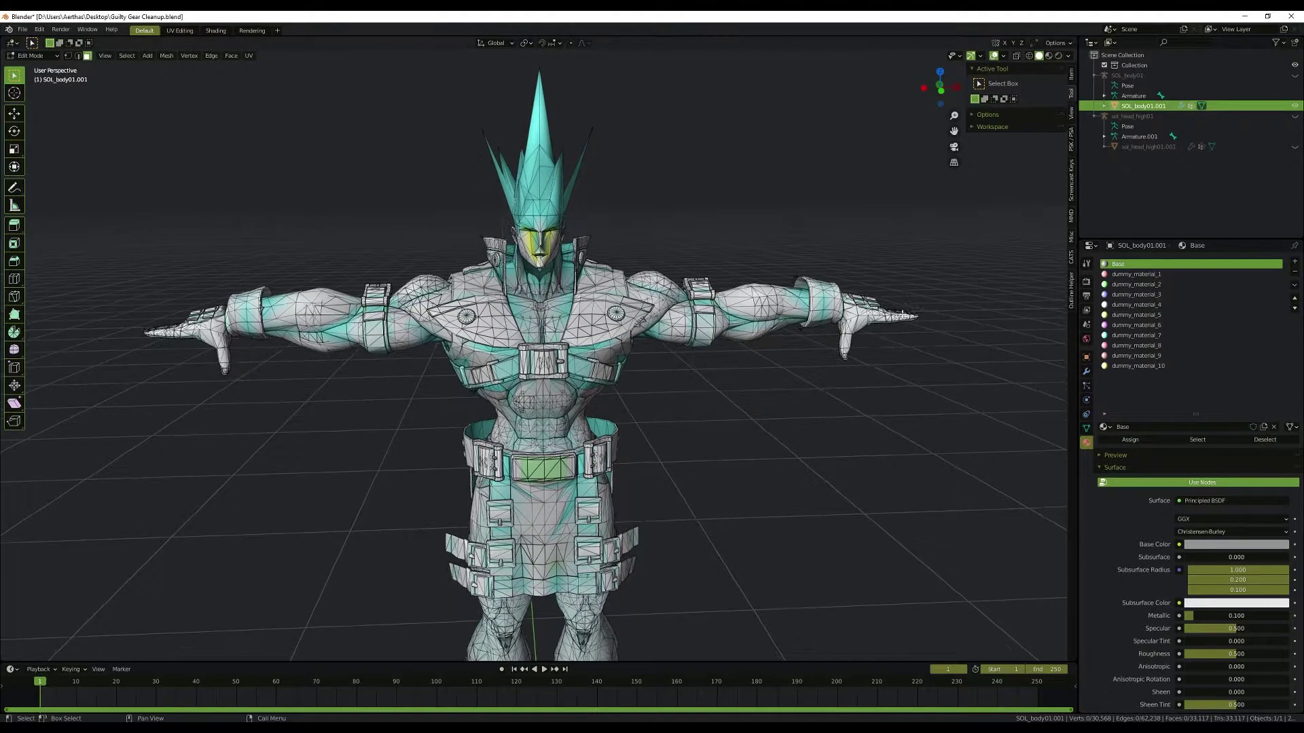
scroll(906, 311, down, 1)
click(1164, 285)
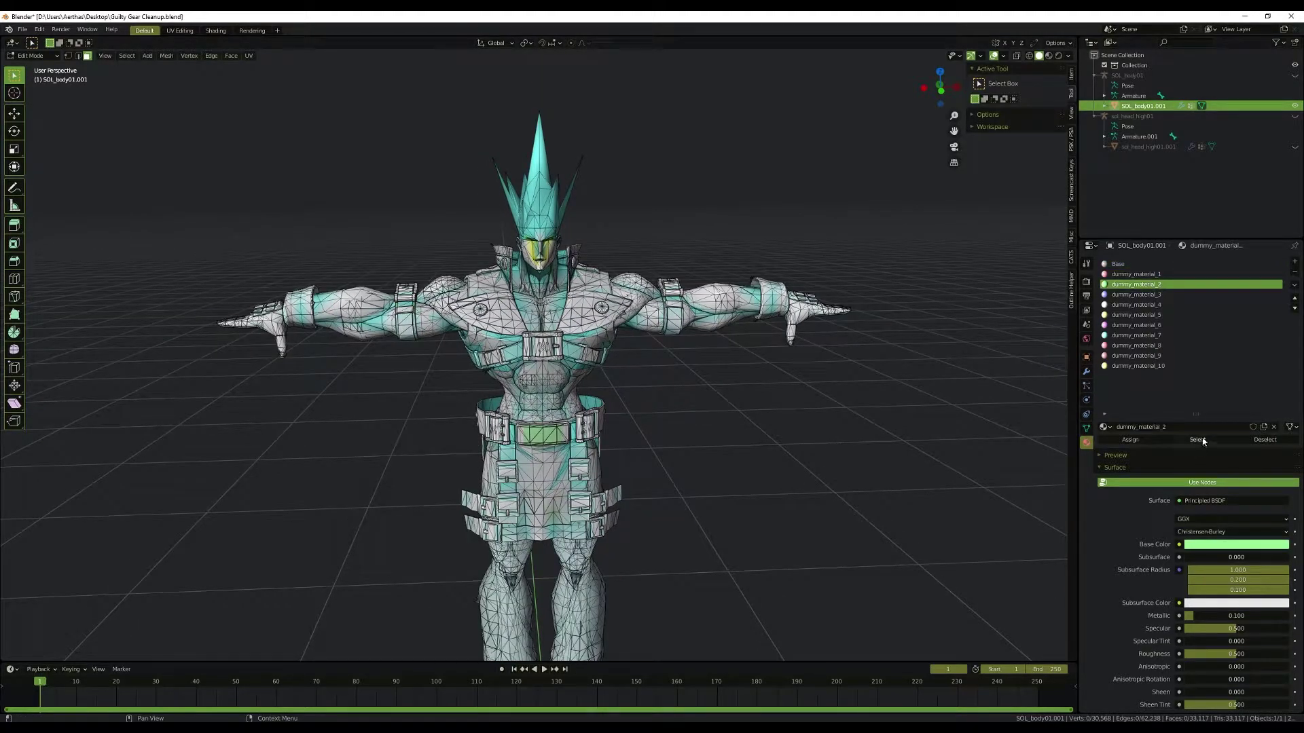
click(1200, 440)
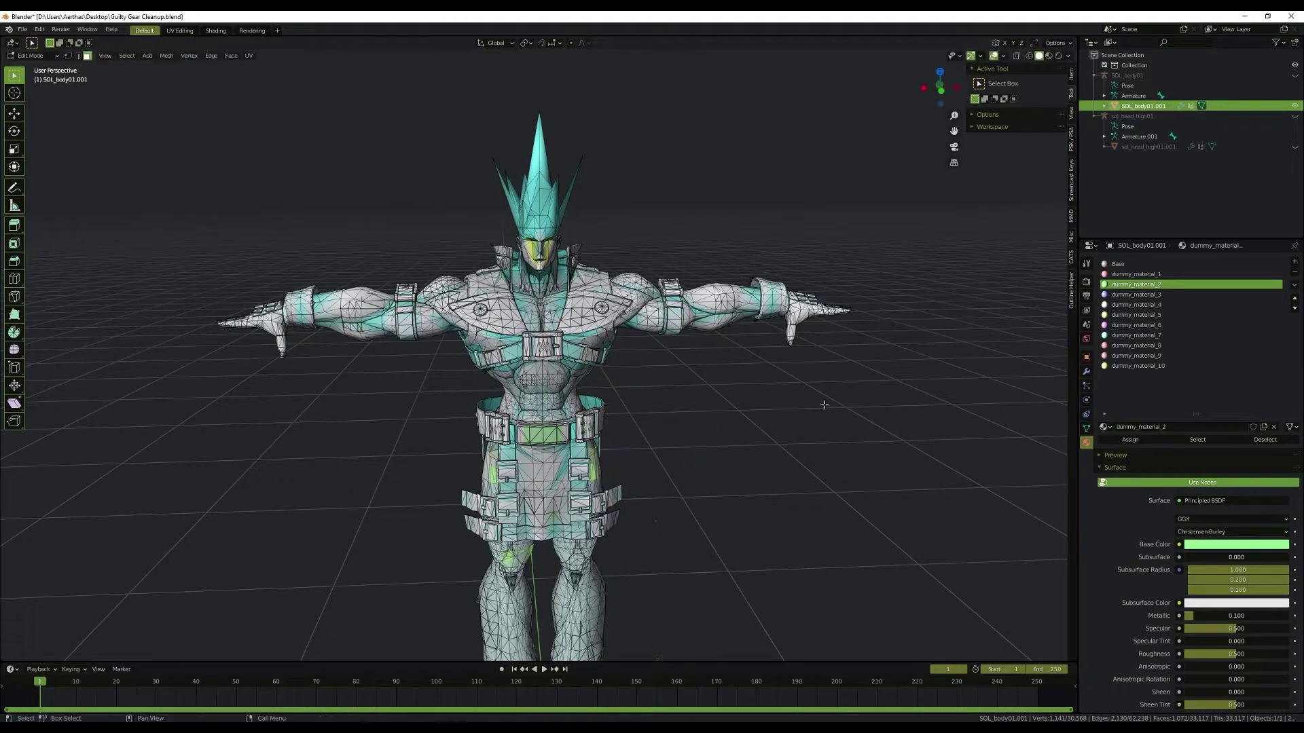
shift+middle_drag(824, 405, 803, 313)
scroll(800, 307, down, 2)
key(g)
right_click(795, 292)
scroll(781, 291, up, 2)
scroll(731, 286, up, 1)
click(1120, 264)
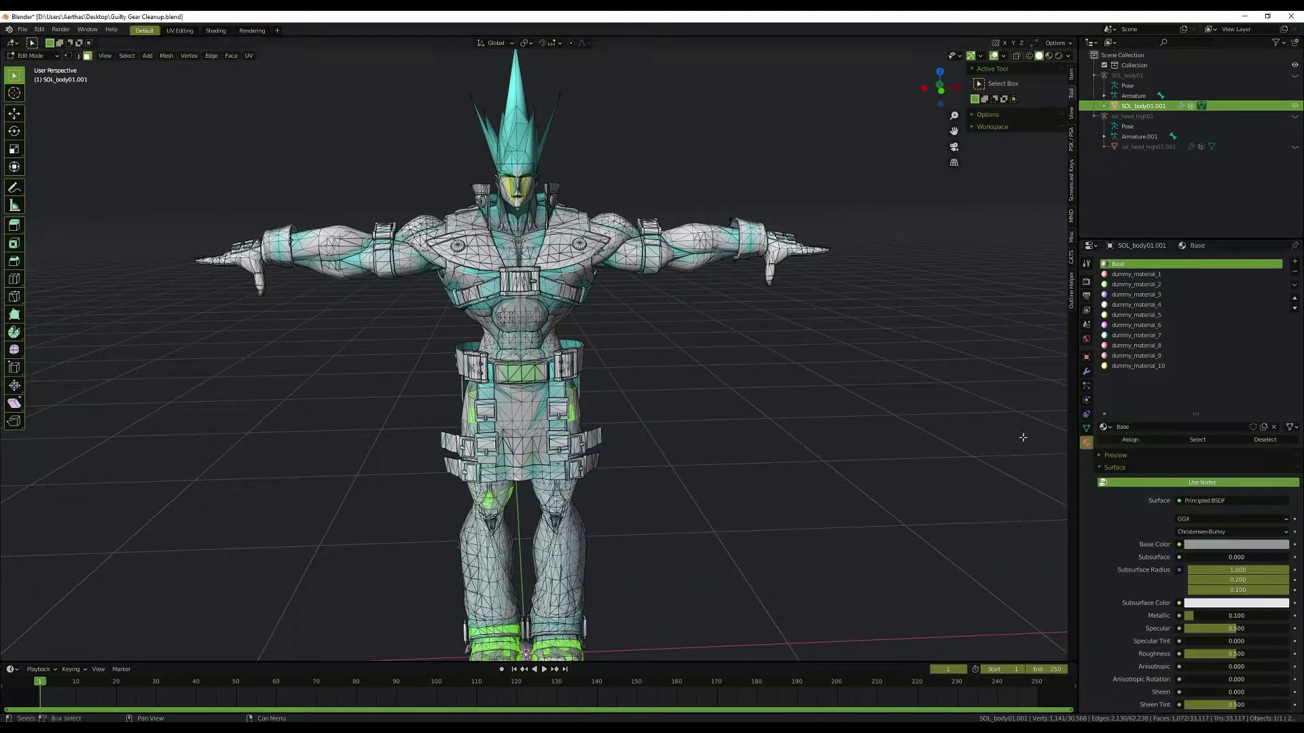
shift+middle_drag(888, 412, 879, 370)
Step: Select the dummy_material_3 faces and frame the geometry between the feet
key(a)
key(a)
click(1159, 297)
click(1192, 442)
middle_drag(688, 455, 682, 406)
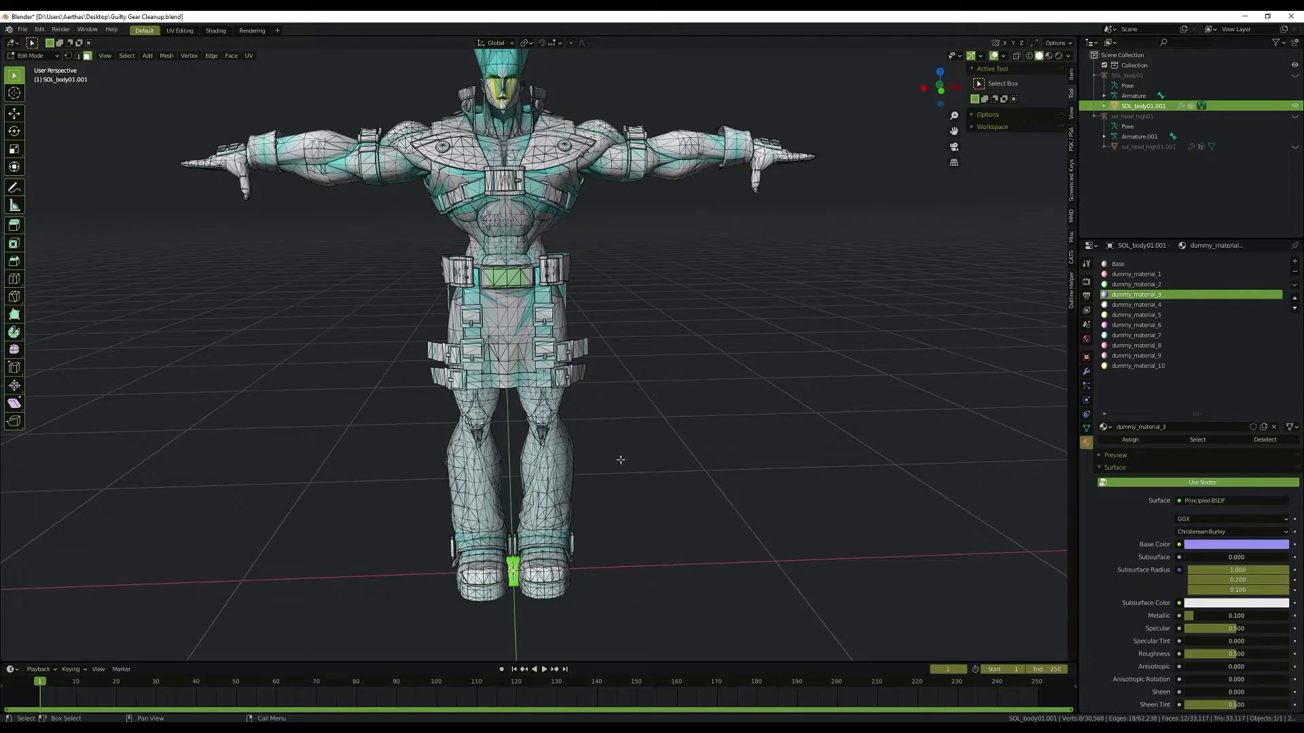
shift+middle_drag(637, 445, 650, 478)
scroll(650, 478, down, 1)
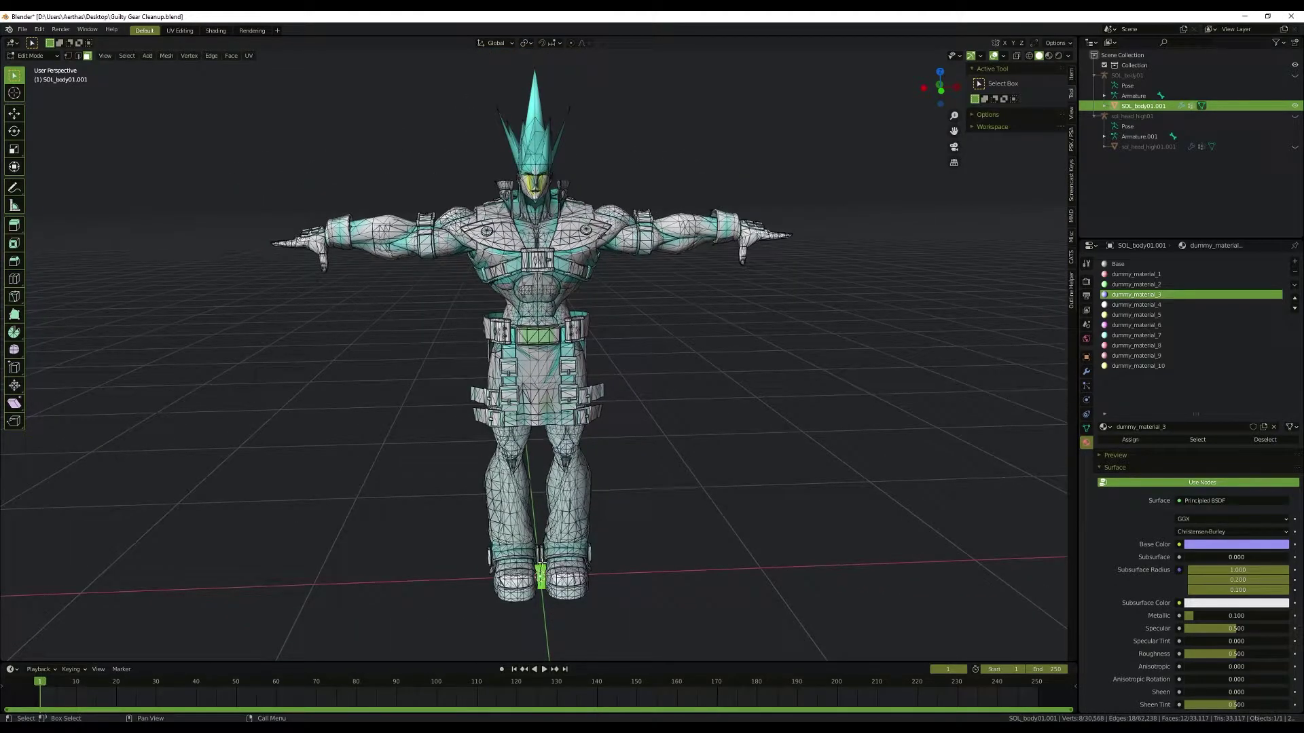
shift+middle_drag(650, 478, 647, 463)
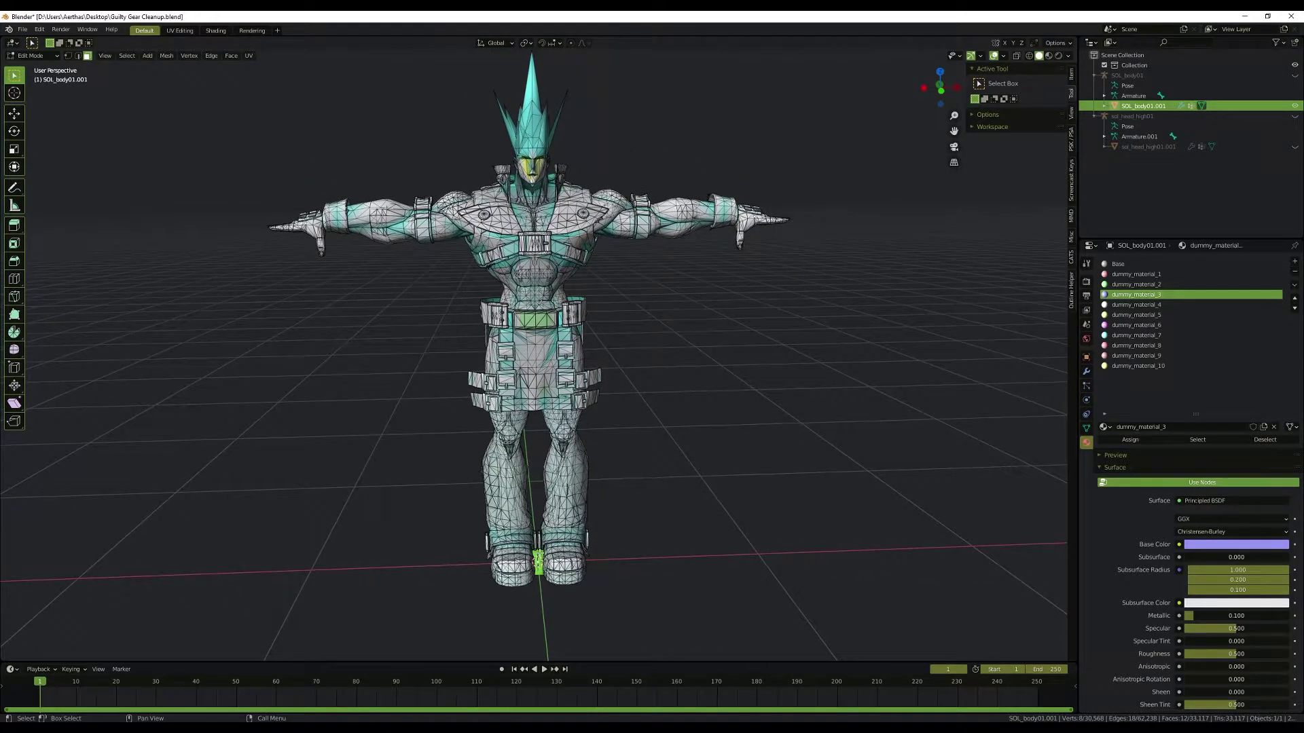
Step: Delete the dummy_material_3 vertices and rename that material outline
key(x)
click(690, 522)
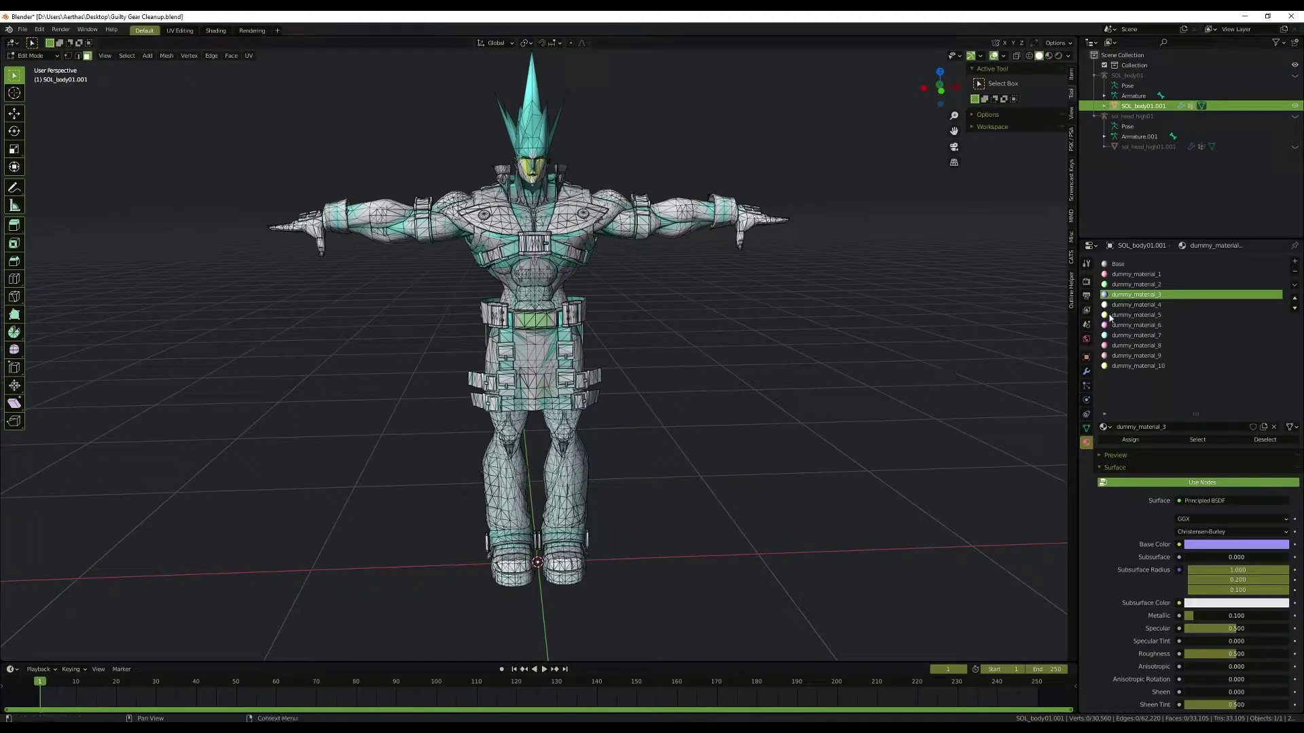
text(outline)
key(Return)
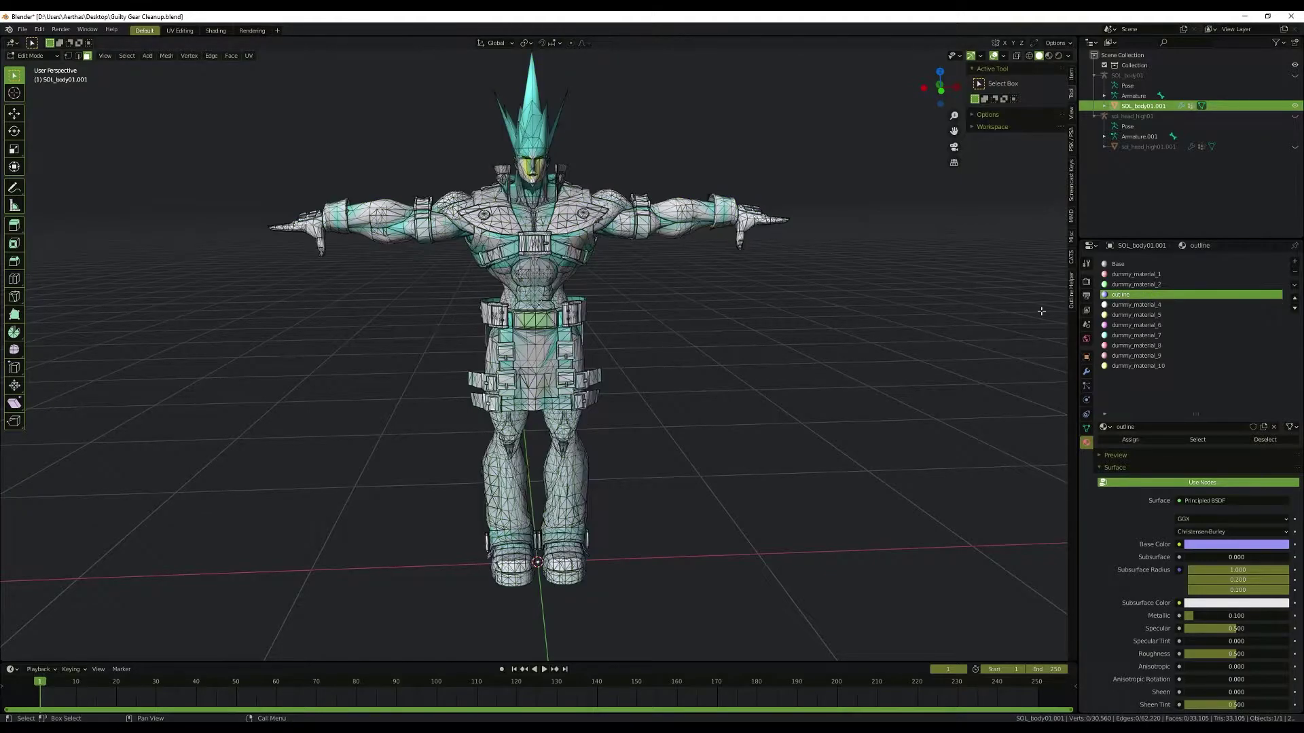
Step: Inspect the dummy_material_4 head and hand faces, then delete them
click(1148, 305)
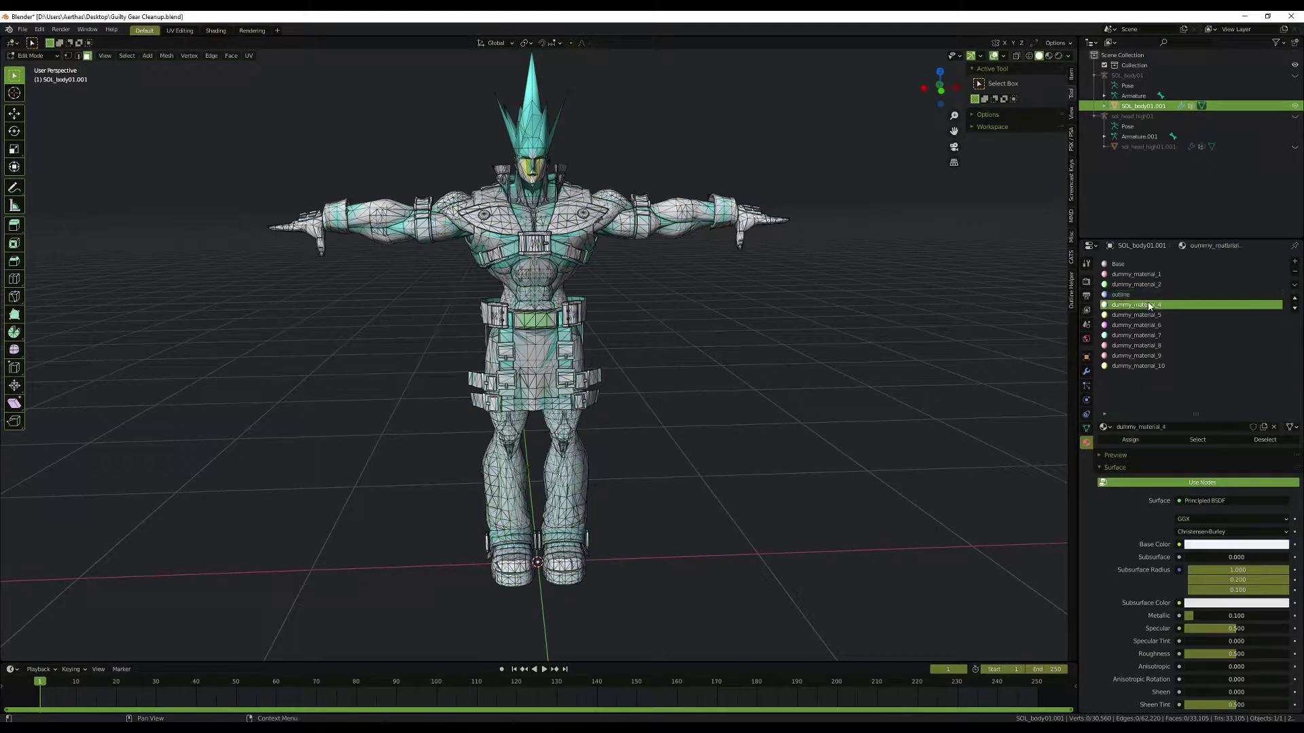
click(1197, 440)
scroll(773, 274, up, 1)
key(g)
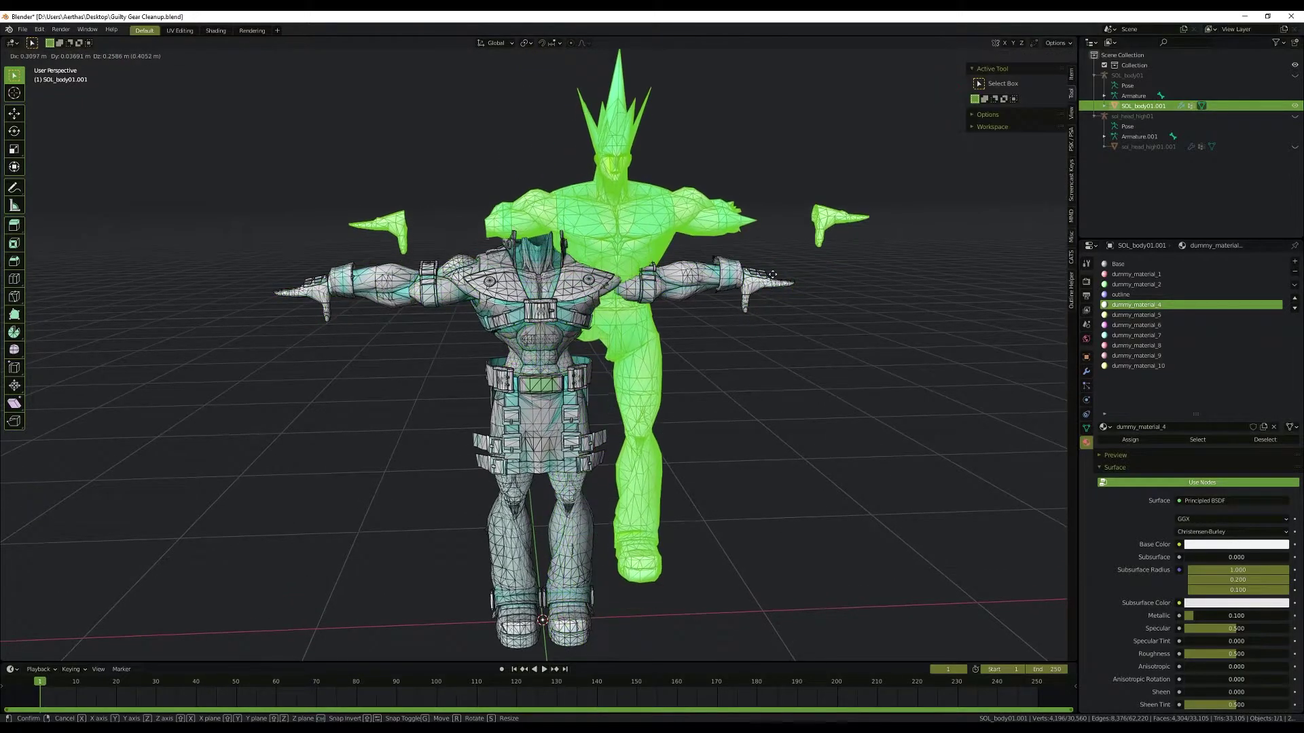
key(Escape)
scroll(616, 344, up, 5)
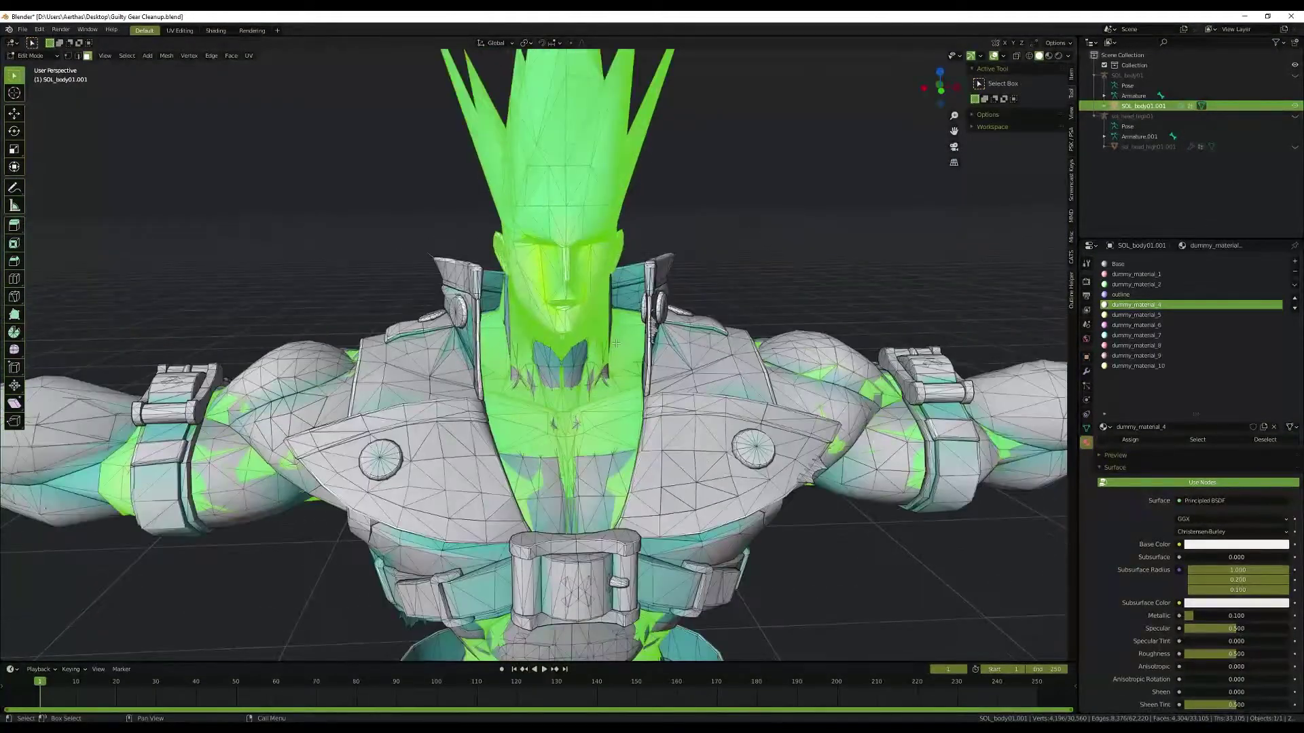
middle_drag(616, 345, 720, 285)
key(g)
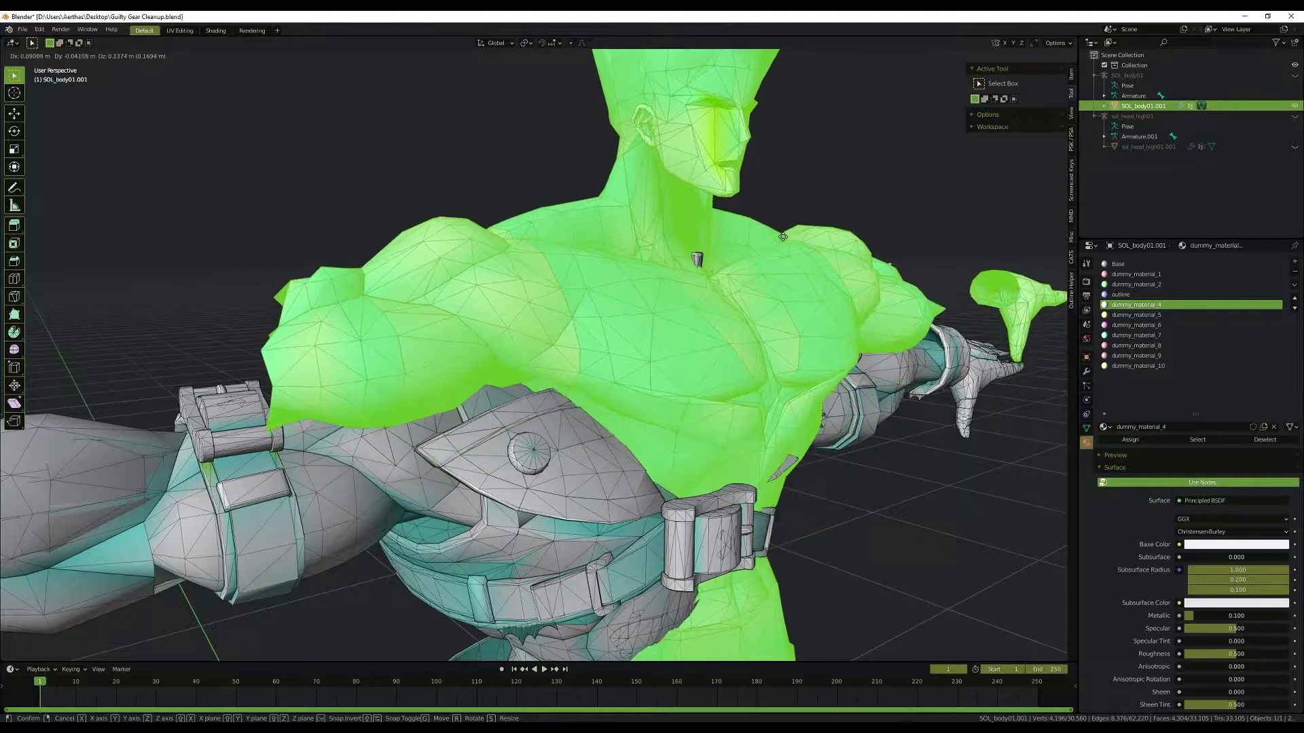
key(Escape)
scroll(696, 336, down, 6)
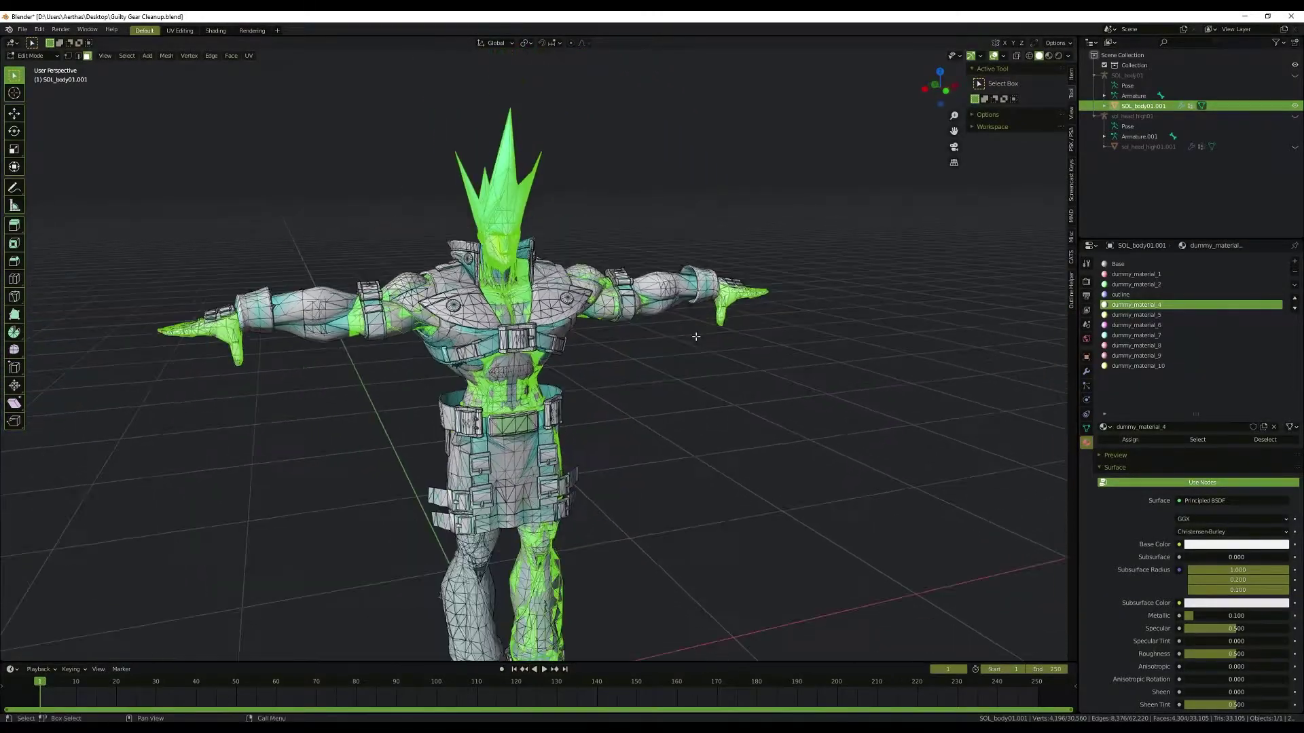
key(x)
click(696, 336)
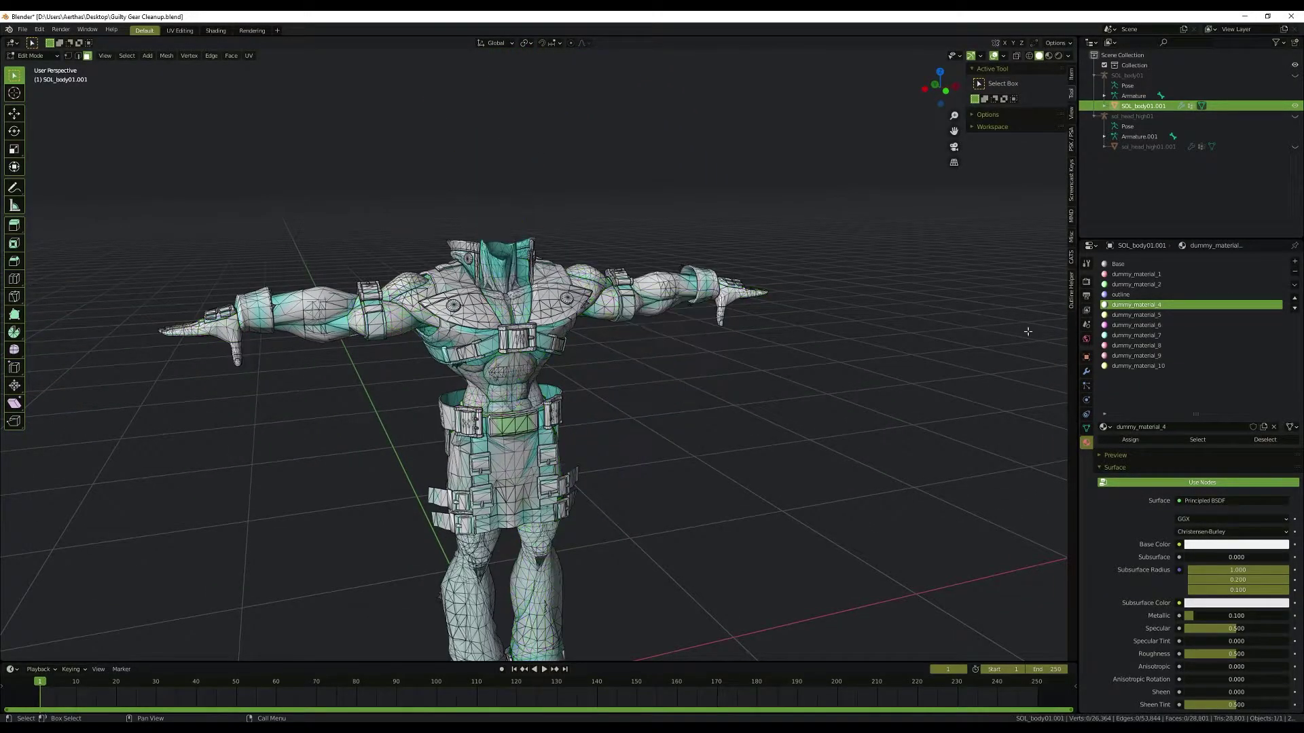
Step: Inspect the dummy_material_5 arm-band and leg faces, then delete them
click(1135, 315)
click(1197, 439)
middle_drag(794, 407, 760, 400)
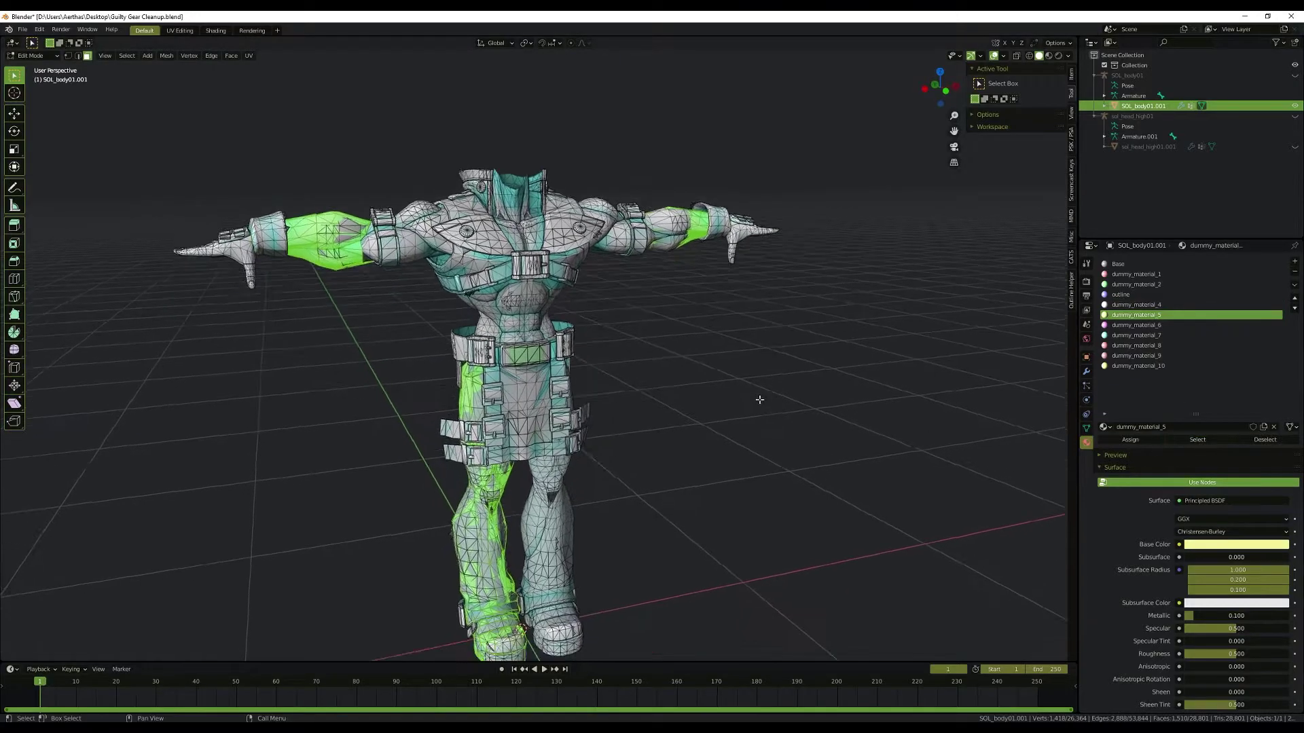
scroll(760, 400, down, 2)
key(g)
key(Escape)
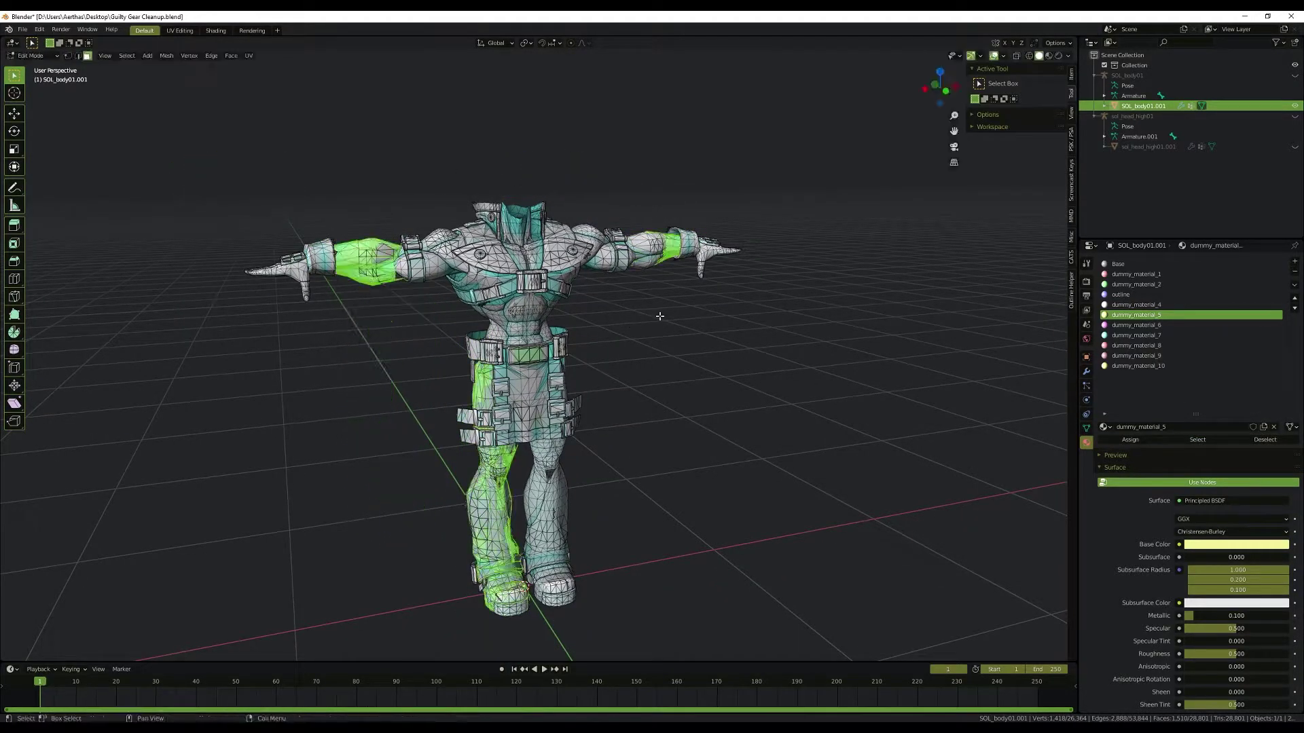
key(x)
click(661, 320)
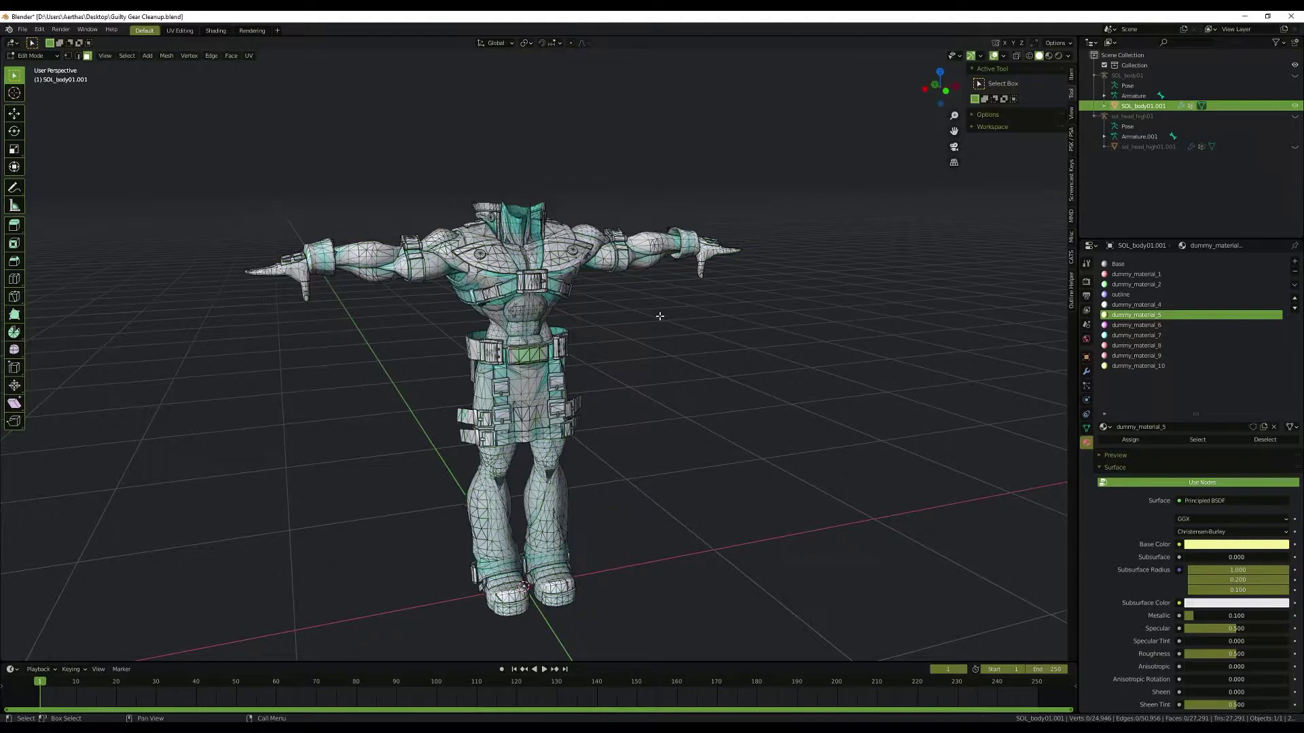
Step: Inspect the dummy_material_6 faces and rename that material Decal
scroll(659, 316, up, 3)
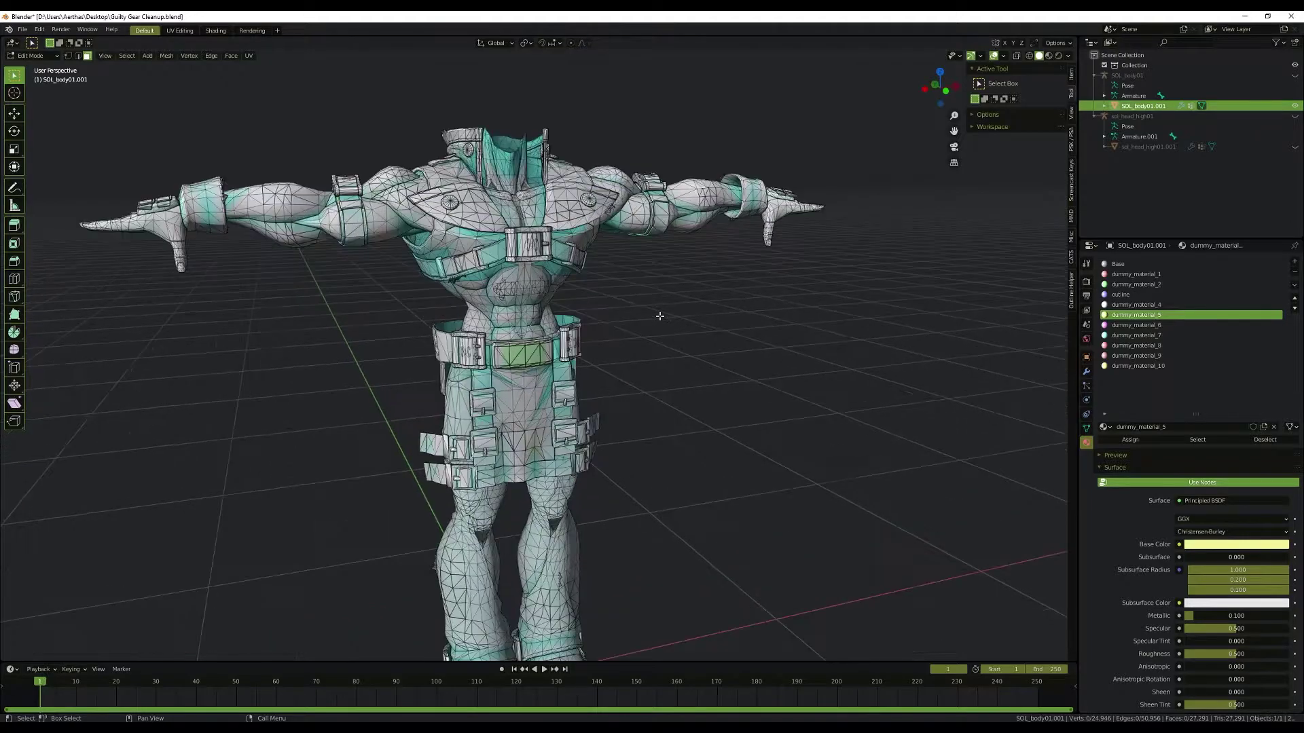
click(1159, 326)
click(1197, 439)
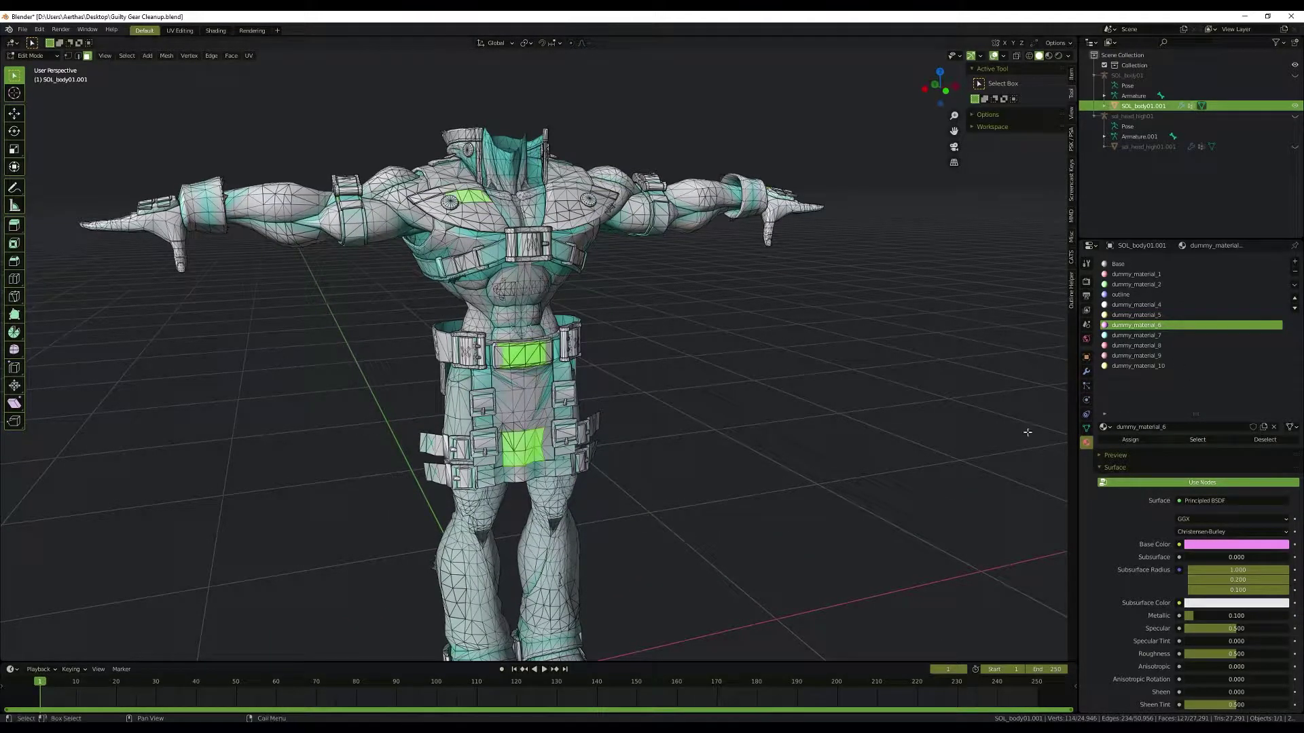
key(s)
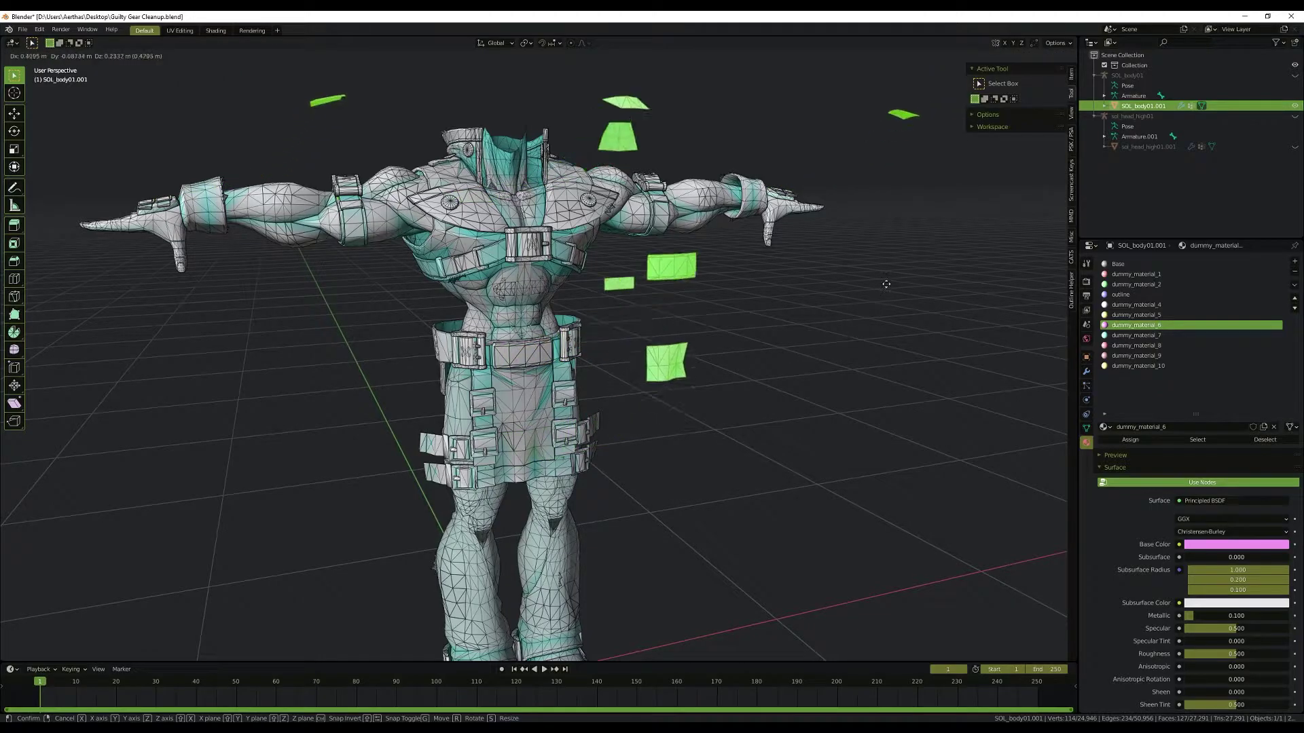
key(Escape)
click(1155, 426)
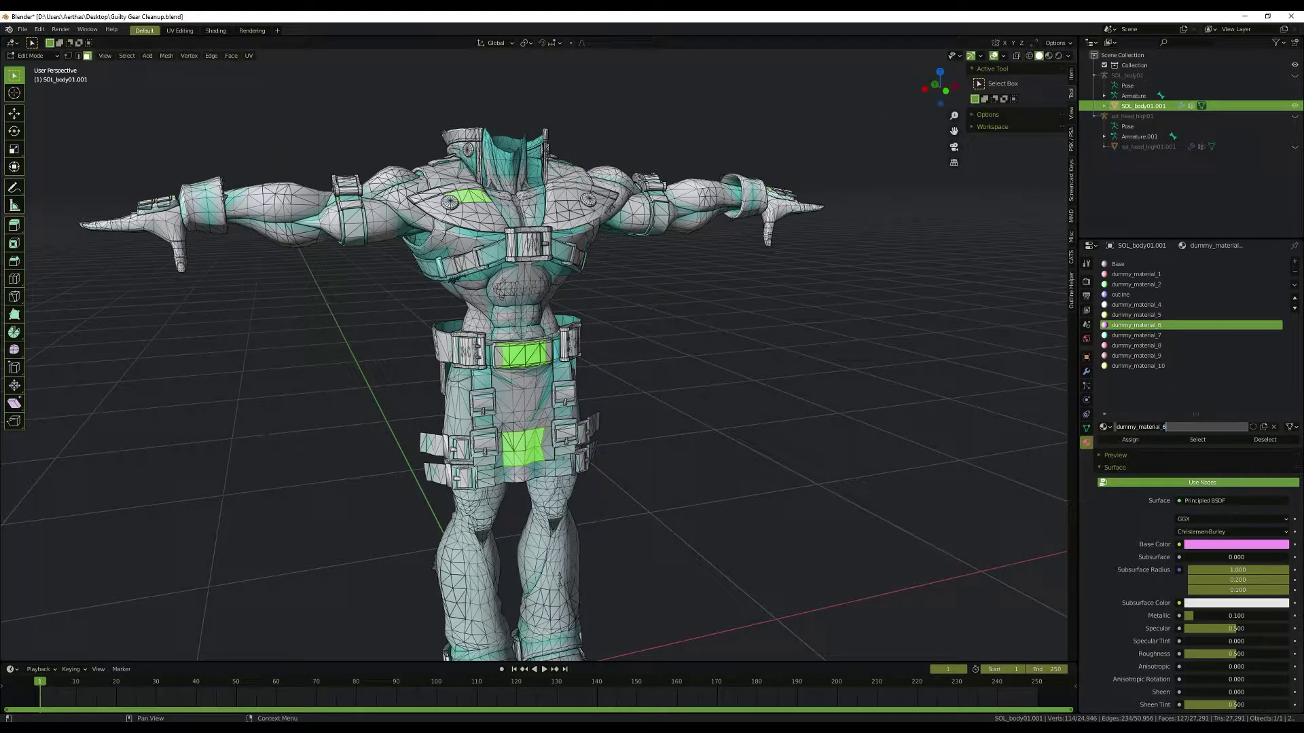
text(Decal)
key(Return)
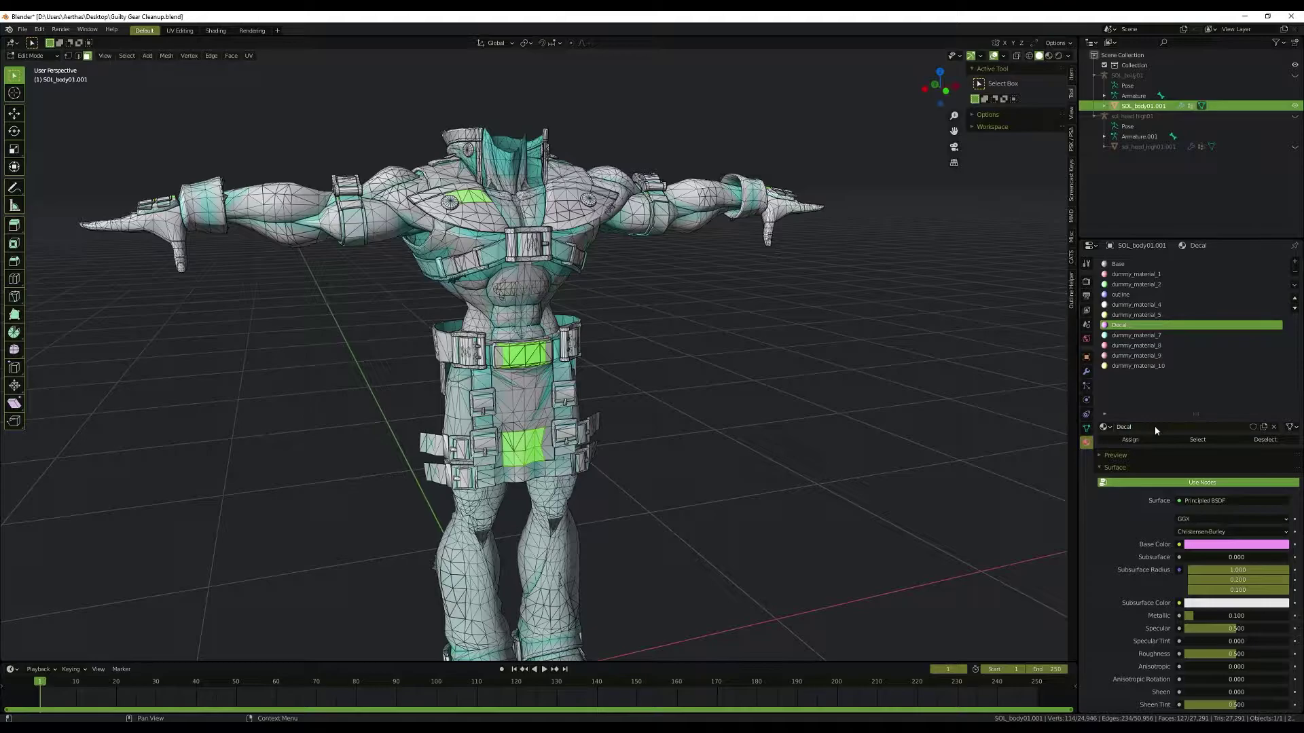
click(874, 373)
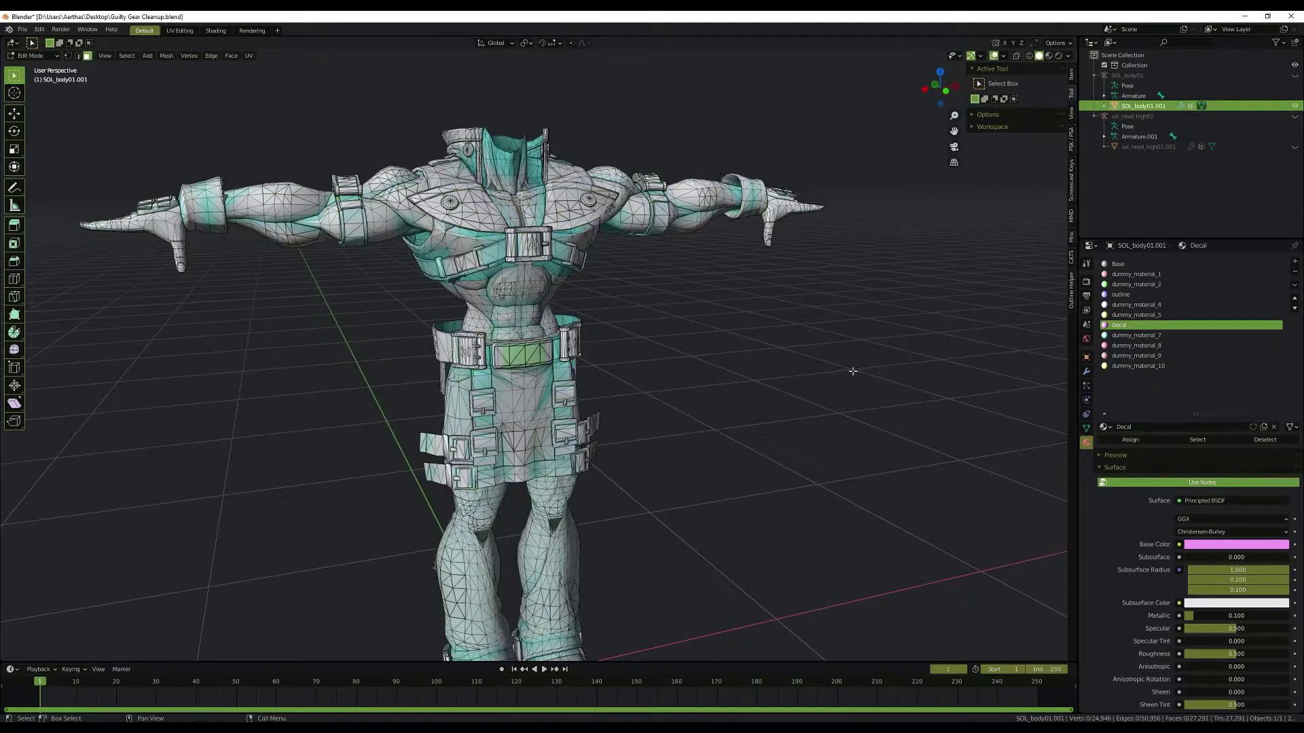
Step: Inspect the dummy_material_7 faces and rename that material Damage
click(1140, 335)
click(1198, 442)
mouse_move(776, 411)
shift+middle_down()
mouse_move(774, 462)
mouse_move(777, 437)
shift+middle_up()
key(g)
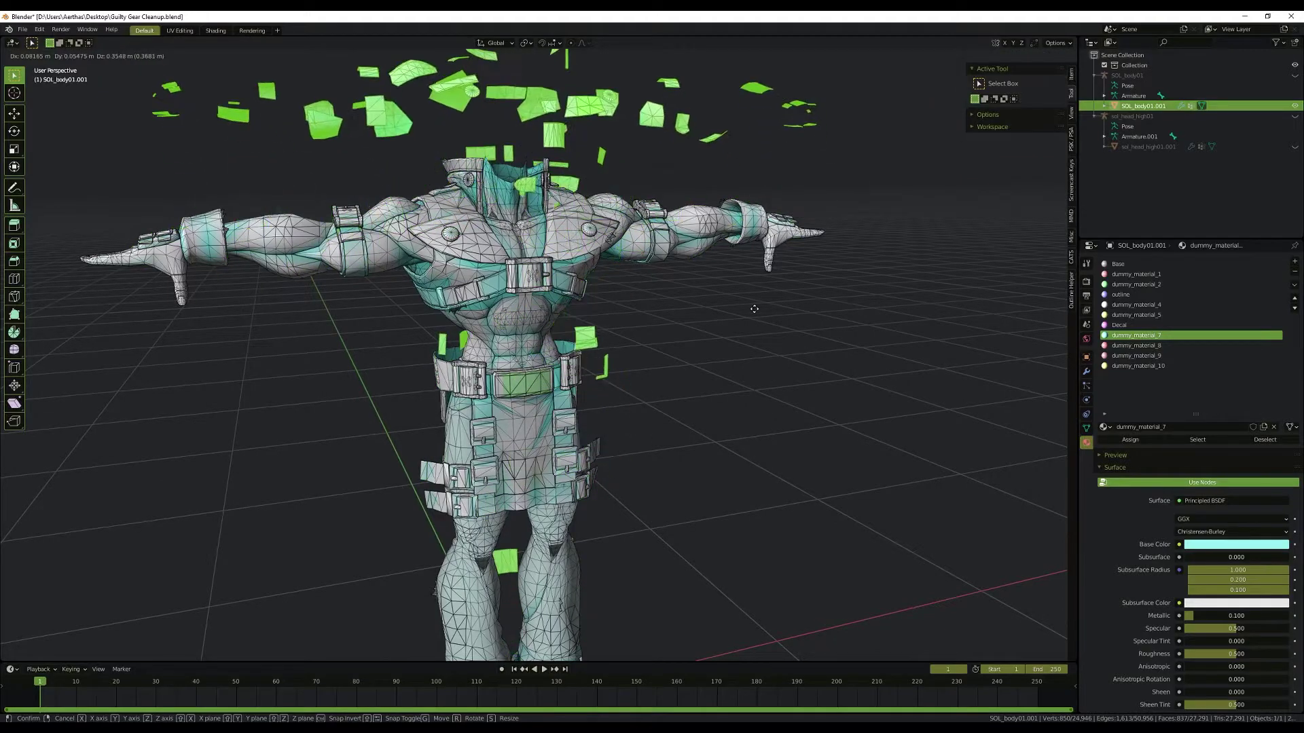
key(Escape)
double_click(1166, 426)
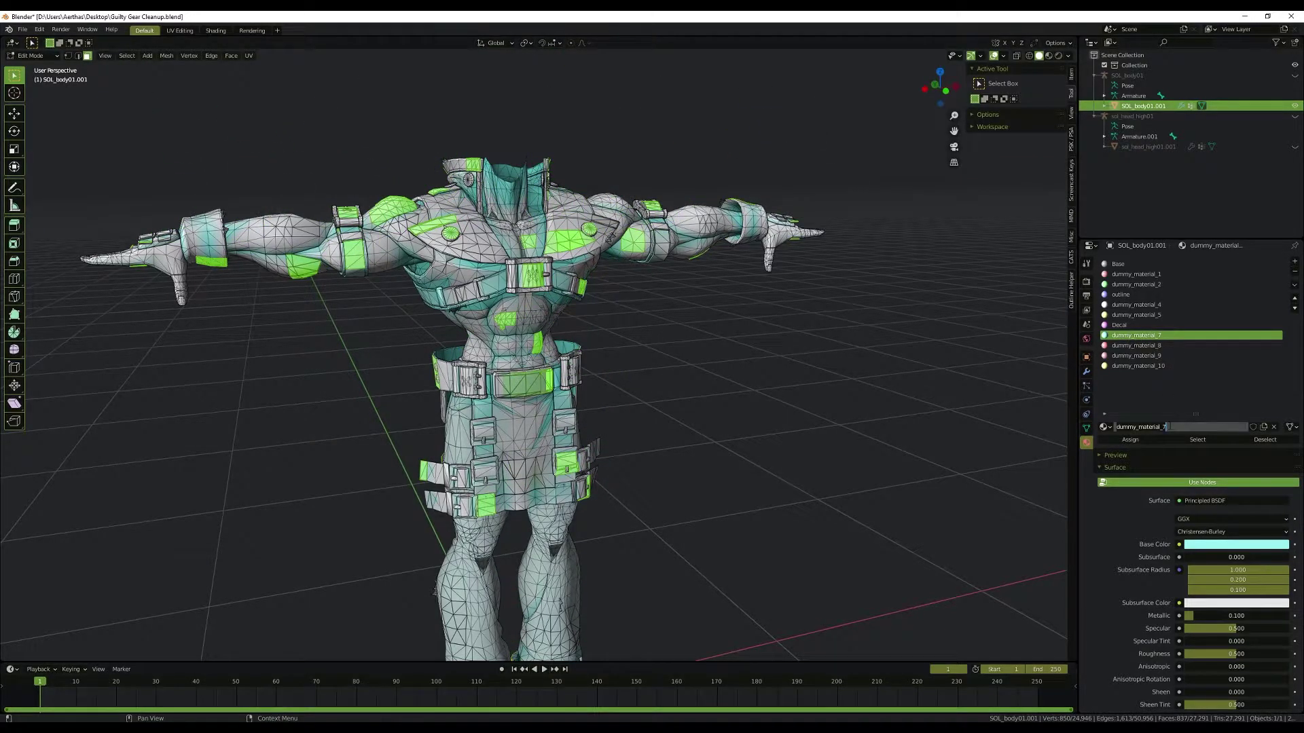
text(Damage)
key(Return)
key(a)
key(alt+a)
Step: Reassign the dummy_material_8 lower-leg faces to the Damage material
click(1158, 347)
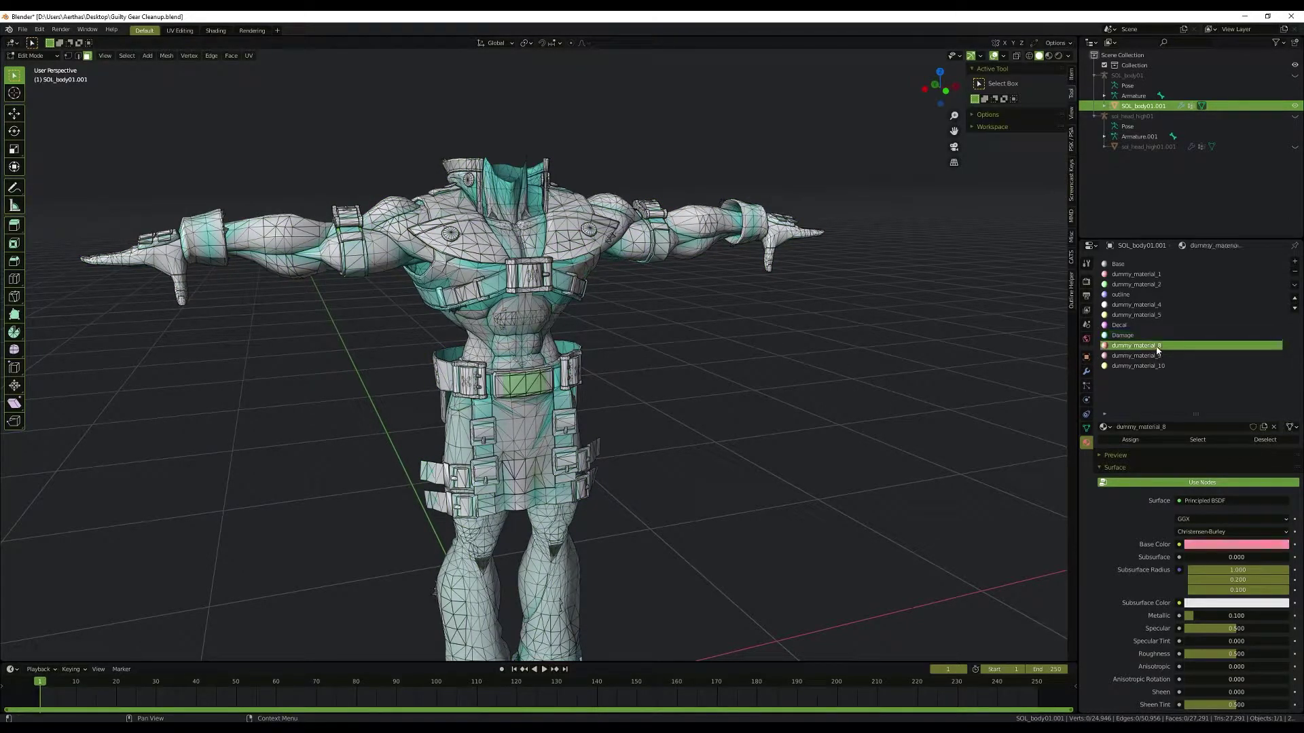
click(1187, 439)
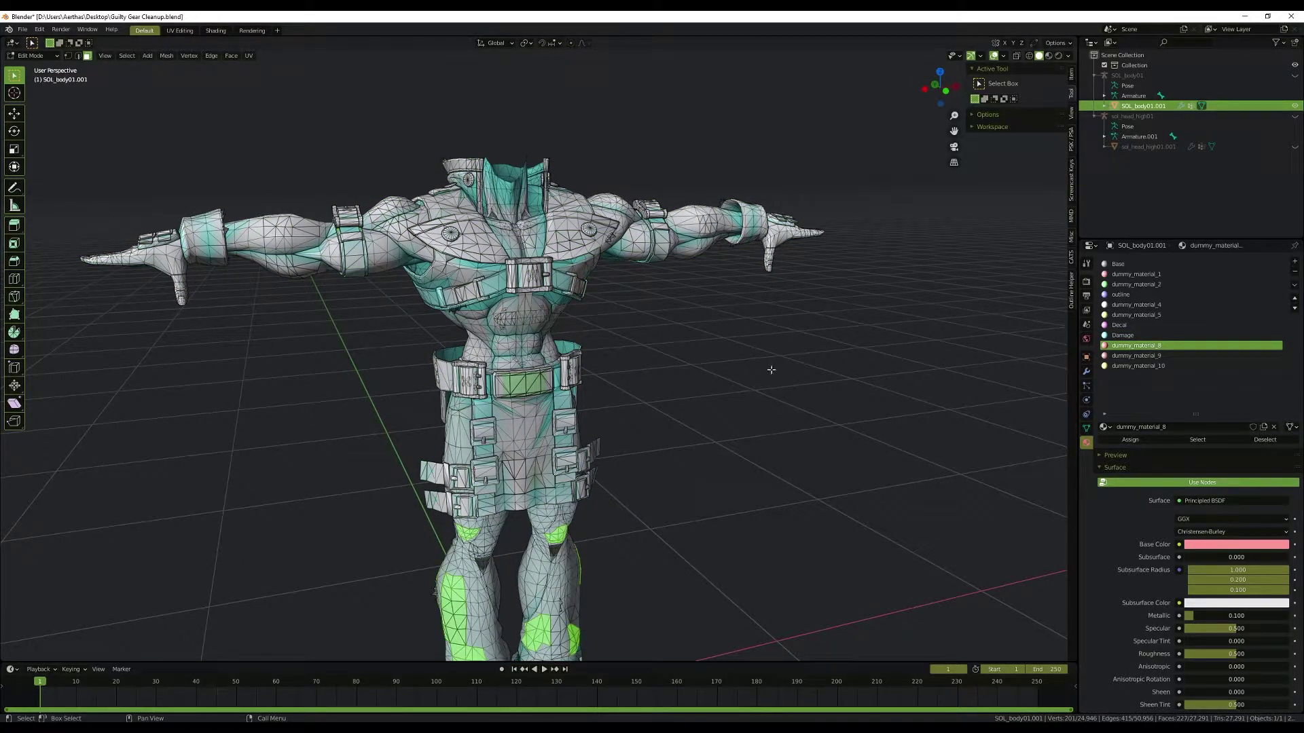
scroll(771, 370, down, 1)
shift+middle_drag(747, 454, 742, 361)
key(g)
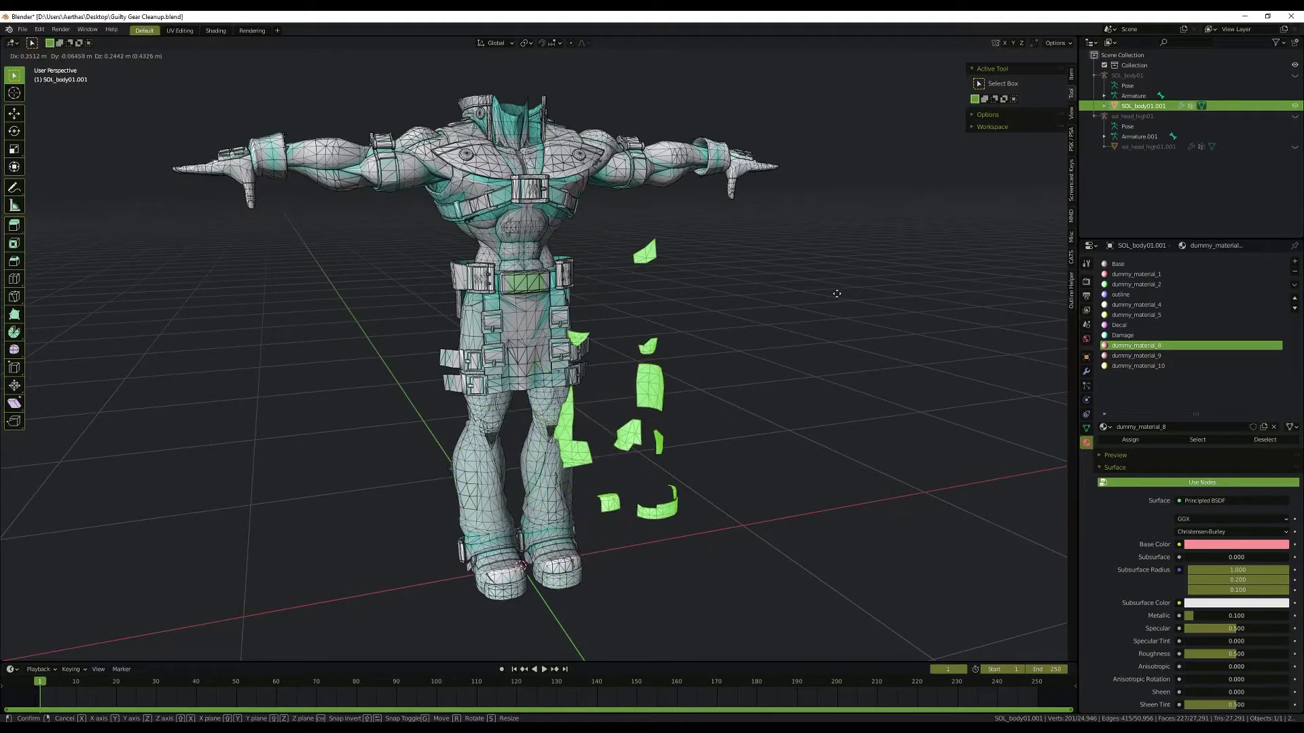
key(Escape)
click(1143, 336)
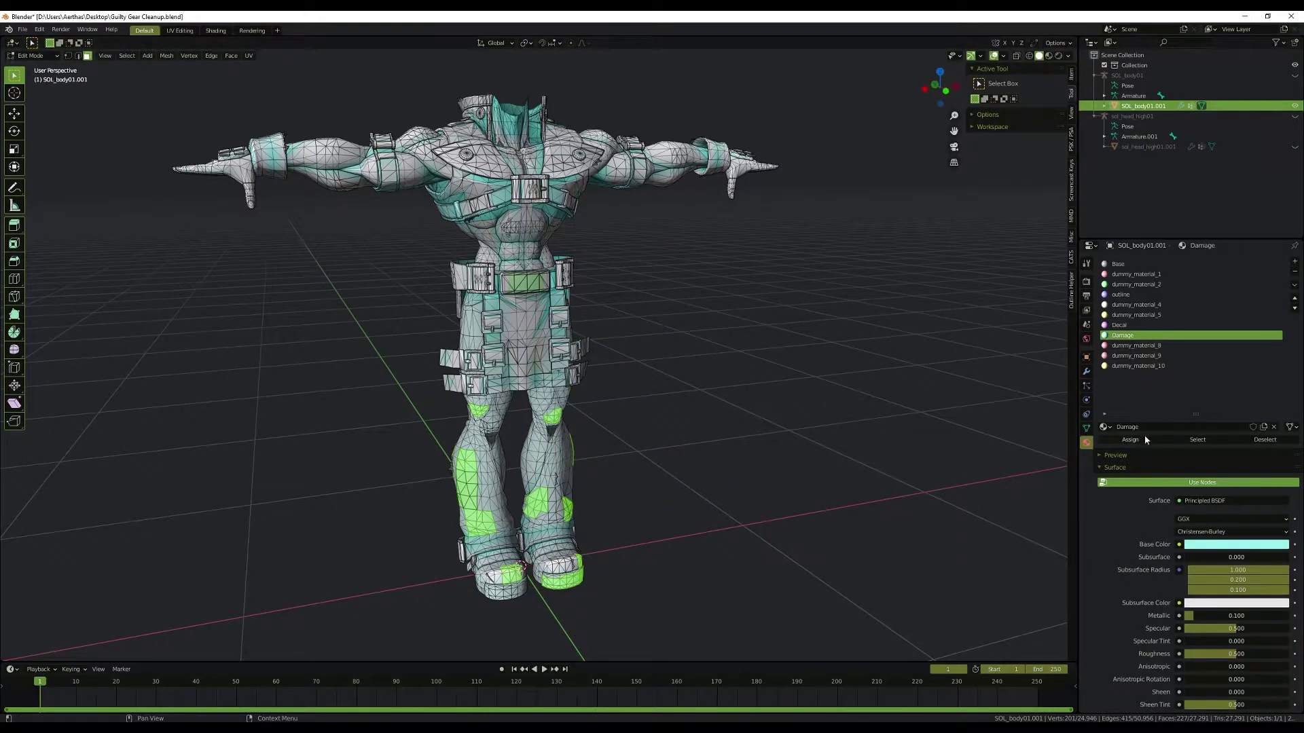
click(1143, 437)
click(840, 400)
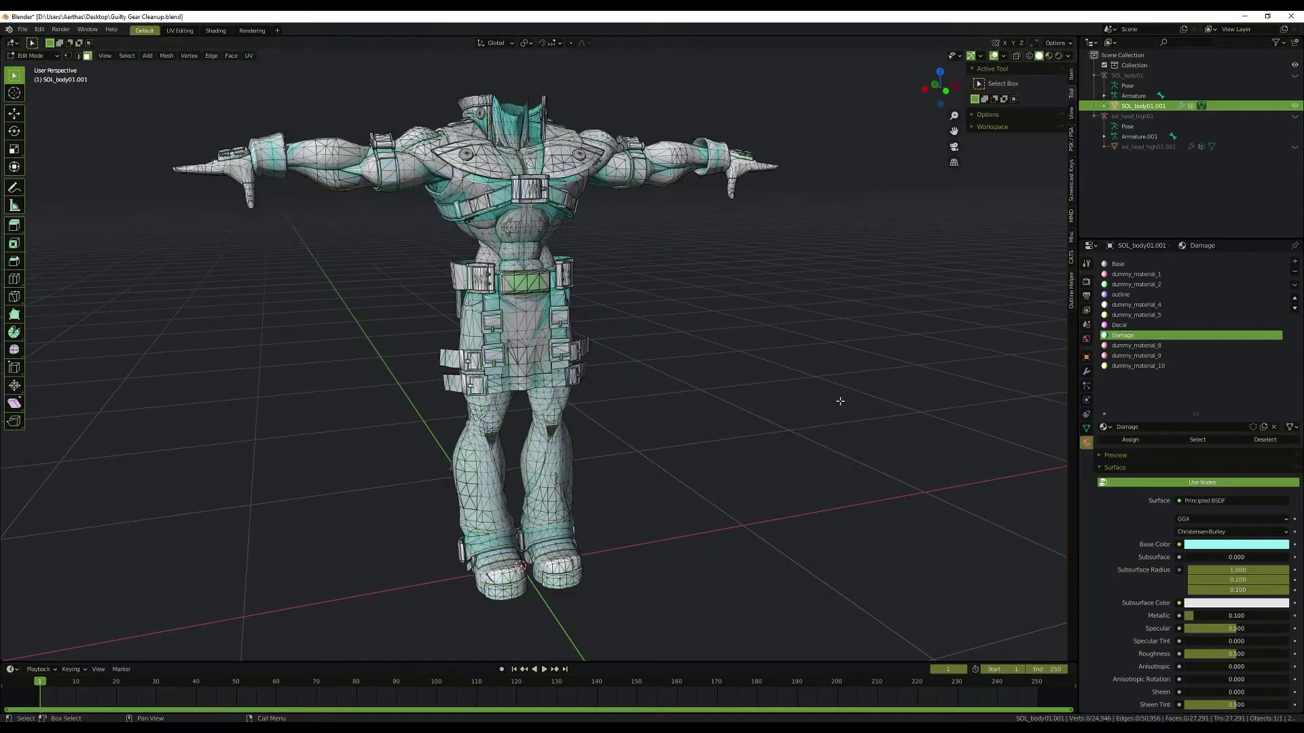
Step: Reassign the dummy_material_9 faces to the Damage material
click(1135, 356)
click(1197, 440)
middle_drag(700, 309, 714, 350)
key(g)
key(Escape)
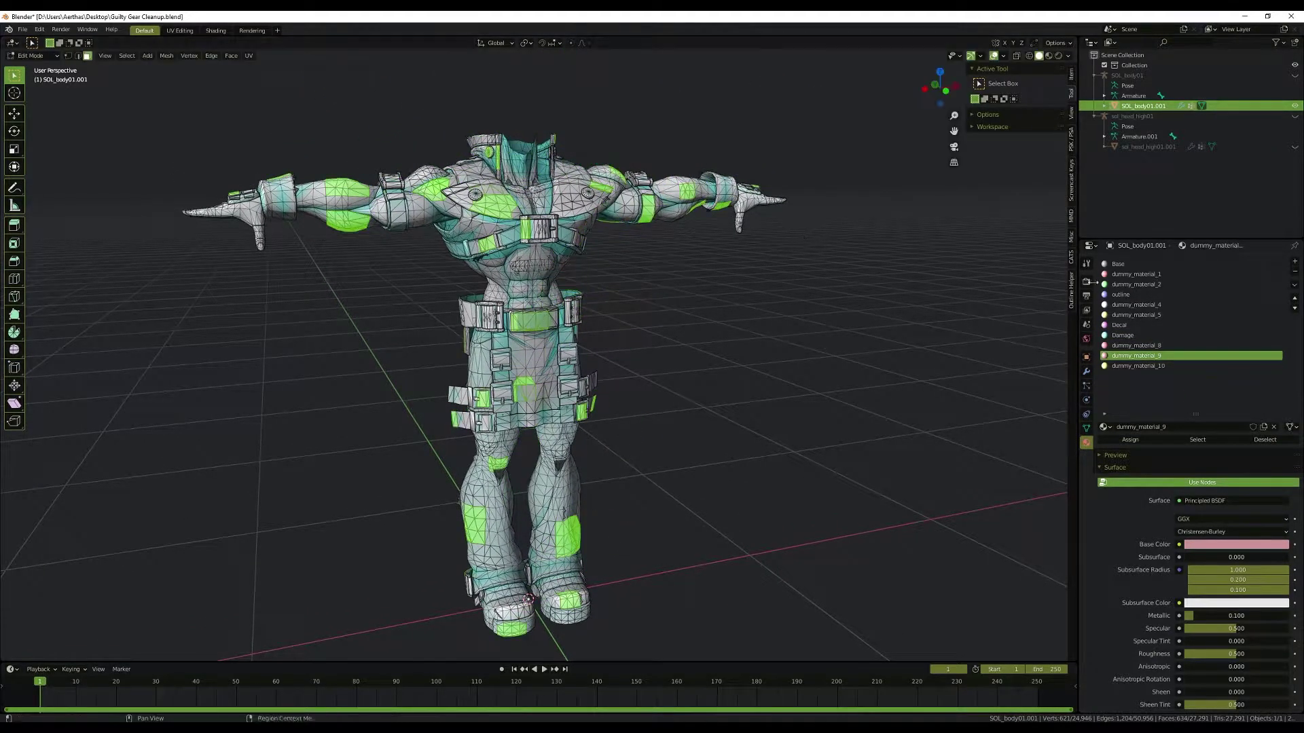
click(1144, 335)
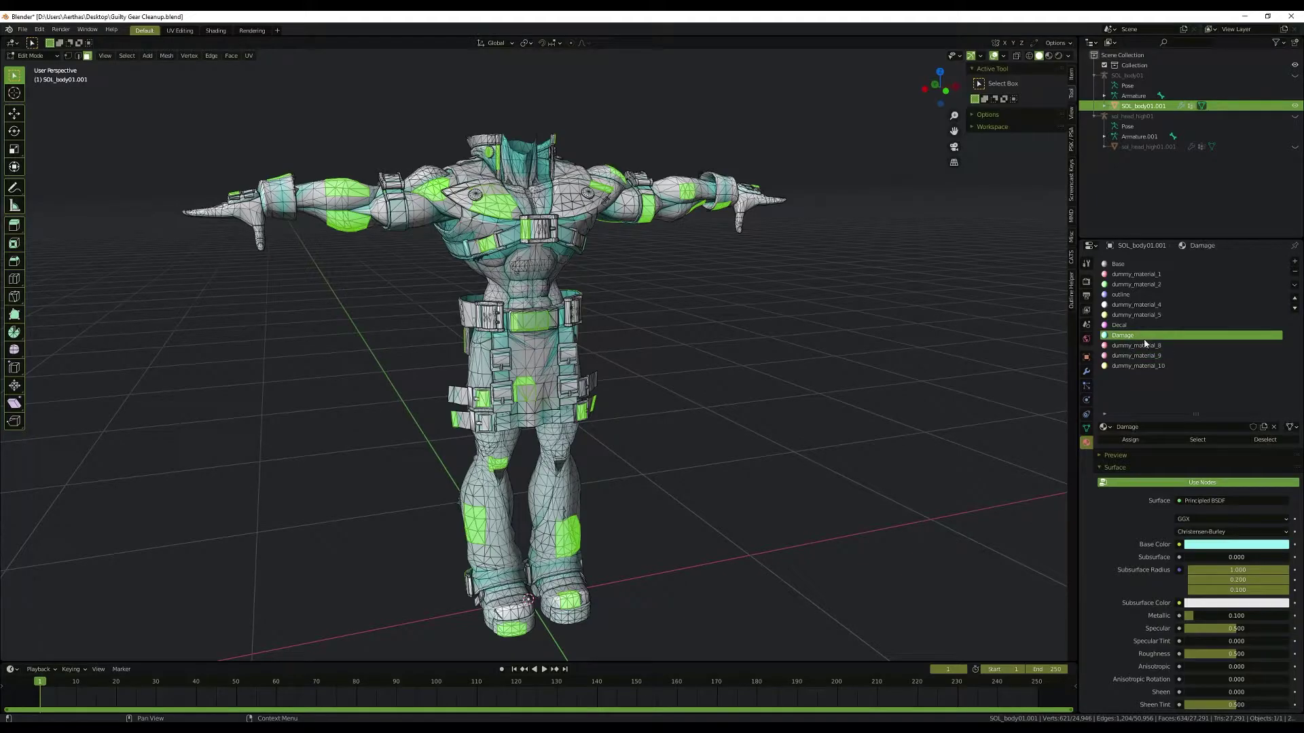
click(1131, 440)
key(alt+a)
click(1170, 366)
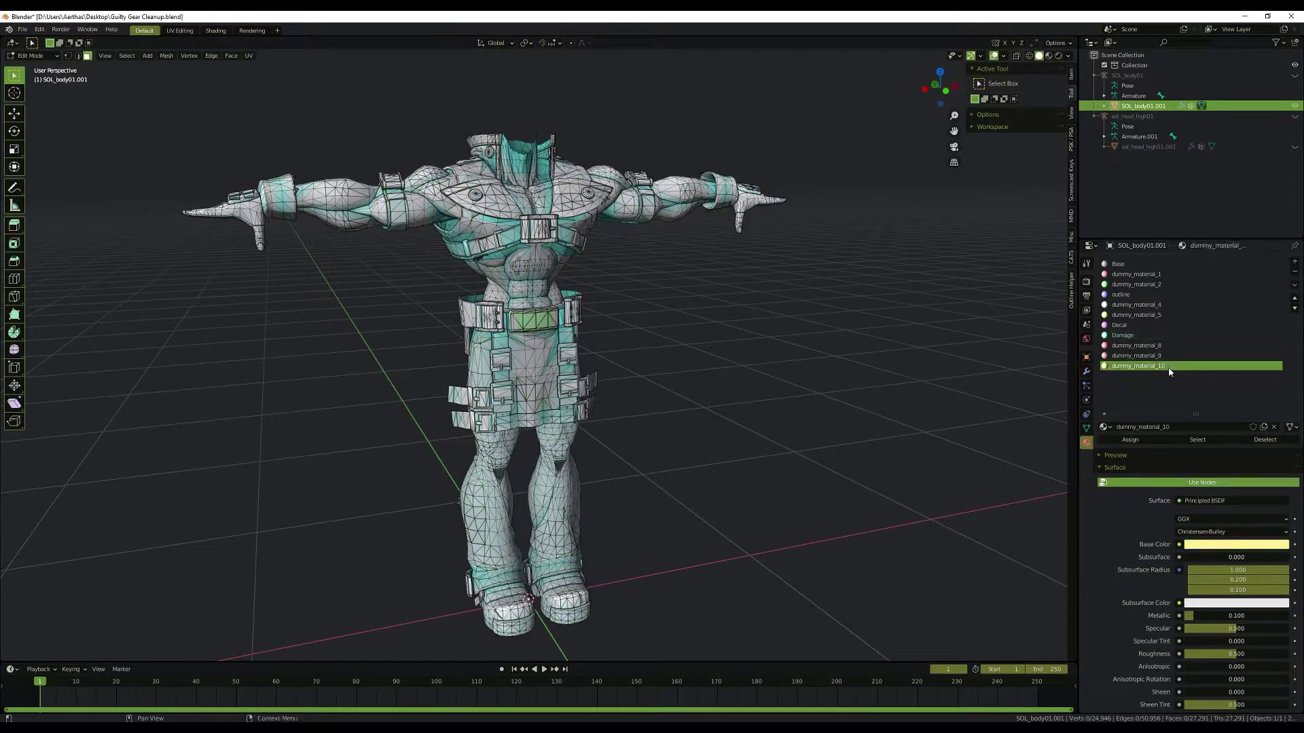
Step: Select the dummy_material_10 faces and inspect the frayed pieces on the upper chest
click(1197, 440)
middle_drag(743, 365, 742, 375)
key(g)
right_click(727, 334)
scroll(598, 309, up, 5)
shift+middle_drag(591, 227, 597, 391)
middle_drag(598, 391, 557, 313)
scroll(516, 299, up, 5)
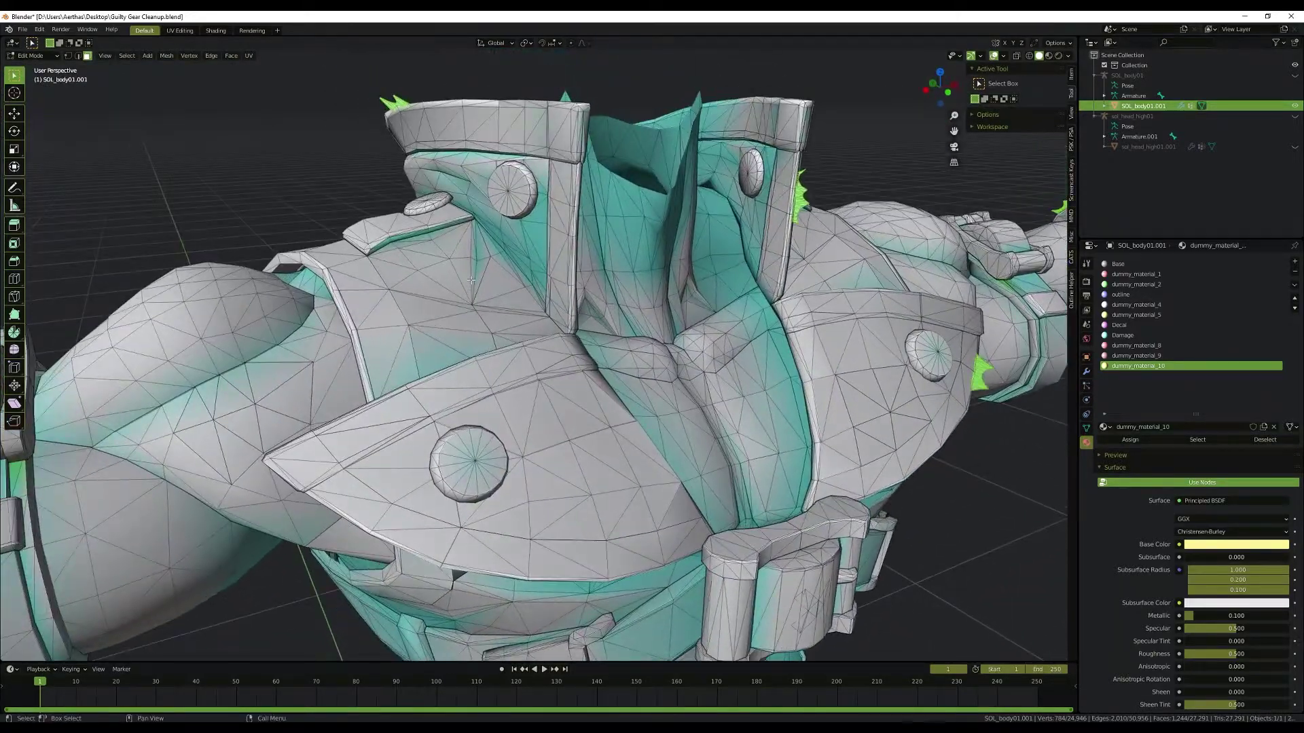
scroll(475, 282, down, 1)
shift+middle_drag(988, 432, 970, 361)
scroll(899, 341, down, 1)
shift+middle_drag(902, 326, 785, 365)
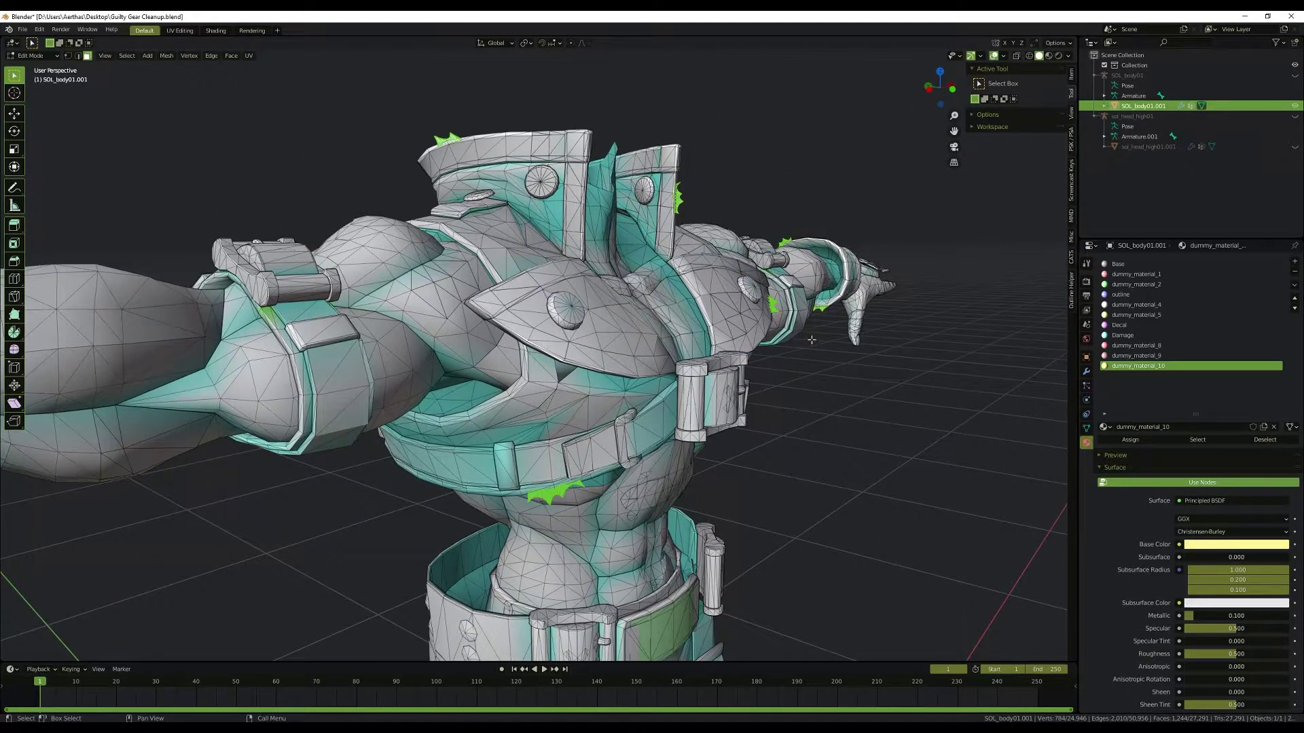
Step: Rename dummy_material_10 to Frayed Based
double_click(1153, 367)
text(Frayed Based)
key(Return)
shift+middle_drag(938, 310, 897, 326)
Step: Assign the selected frayed faces to the Base material and deselect them
click(1143, 263)
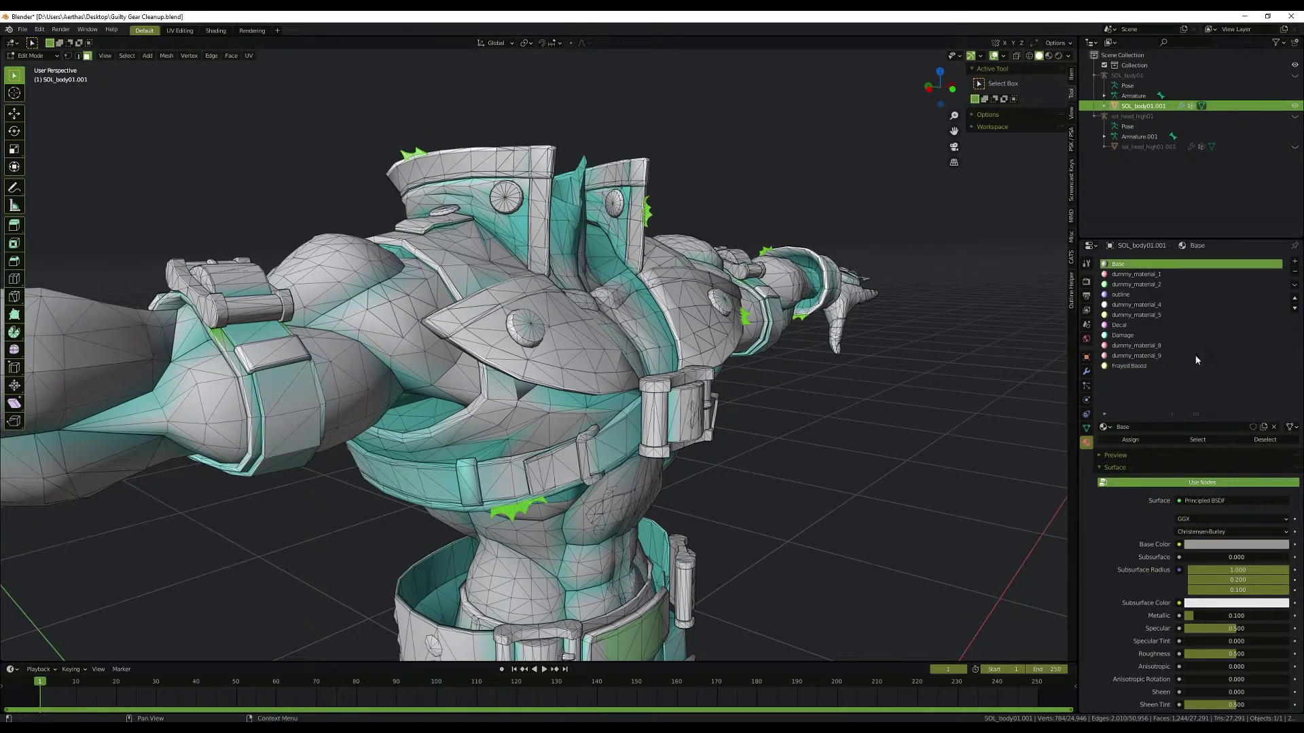
click(1145, 440)
scroll(883, 406, down, 1)
shift+middle_drag(877, 406, 811, 344)
click(870, 372)
scroll(839, 379, down, 1)
scroll(786, 393, down, 1)
scroll(815, 337, down, 1)
scroll(815, 336, up, 2)
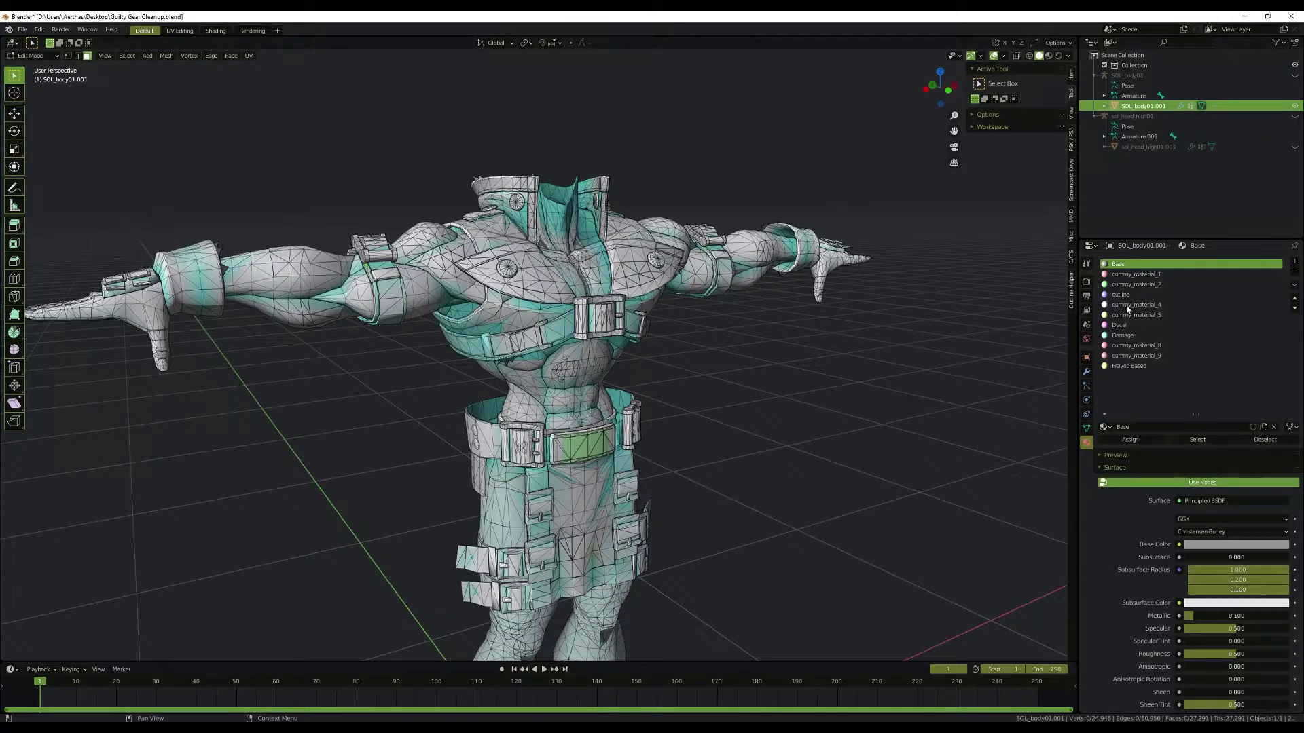
Step: Select and hide the body faces that use the Base material
click(1215, 441)
middle_drag(783, 440, 779, 312)
scroll(778, 350, down, 2)
key(h)
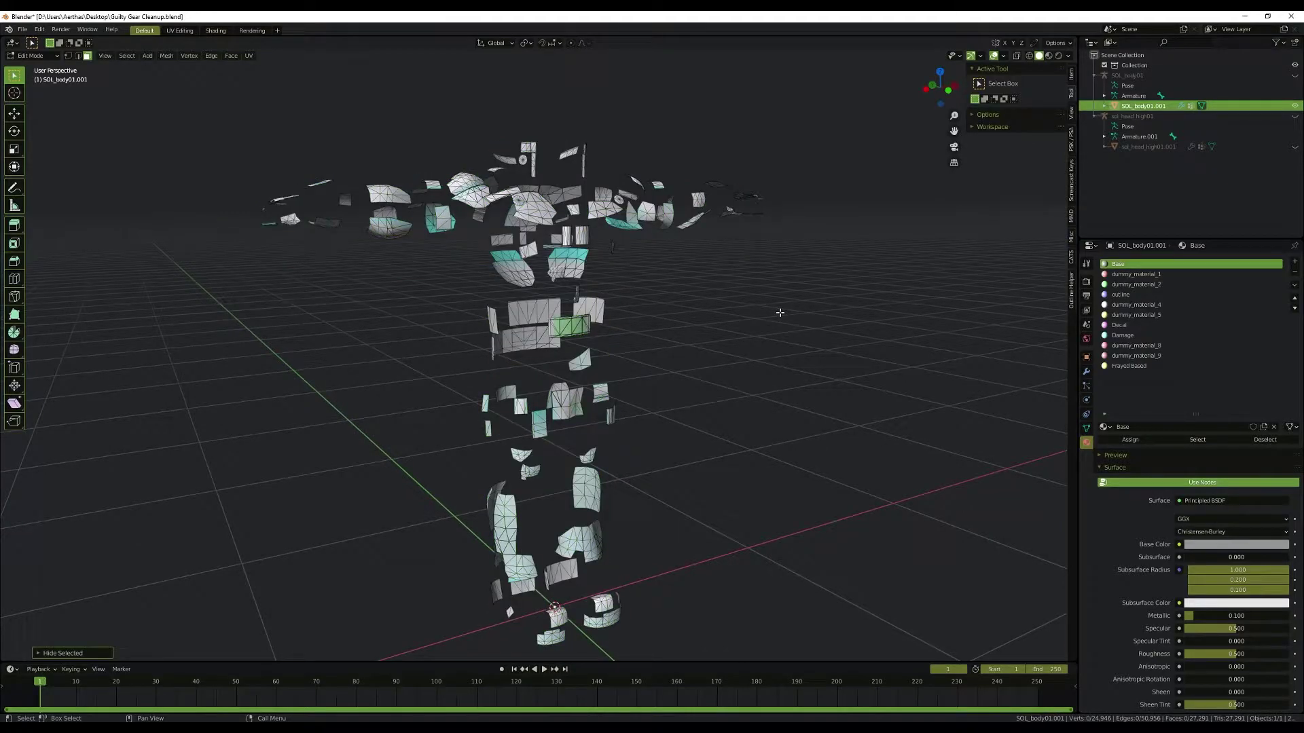
Step: Hide the faces using the Decal and Damage materials as well
click(1137, 295)
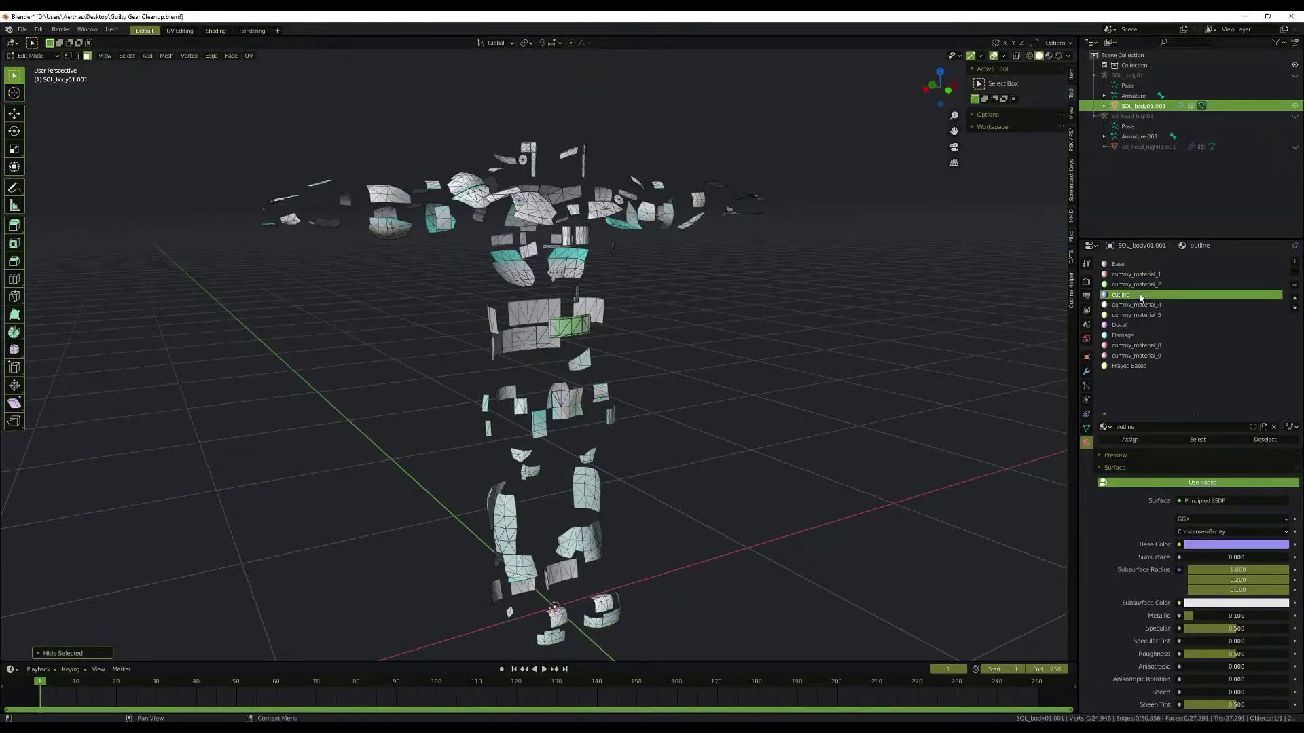
click(1138, 326)
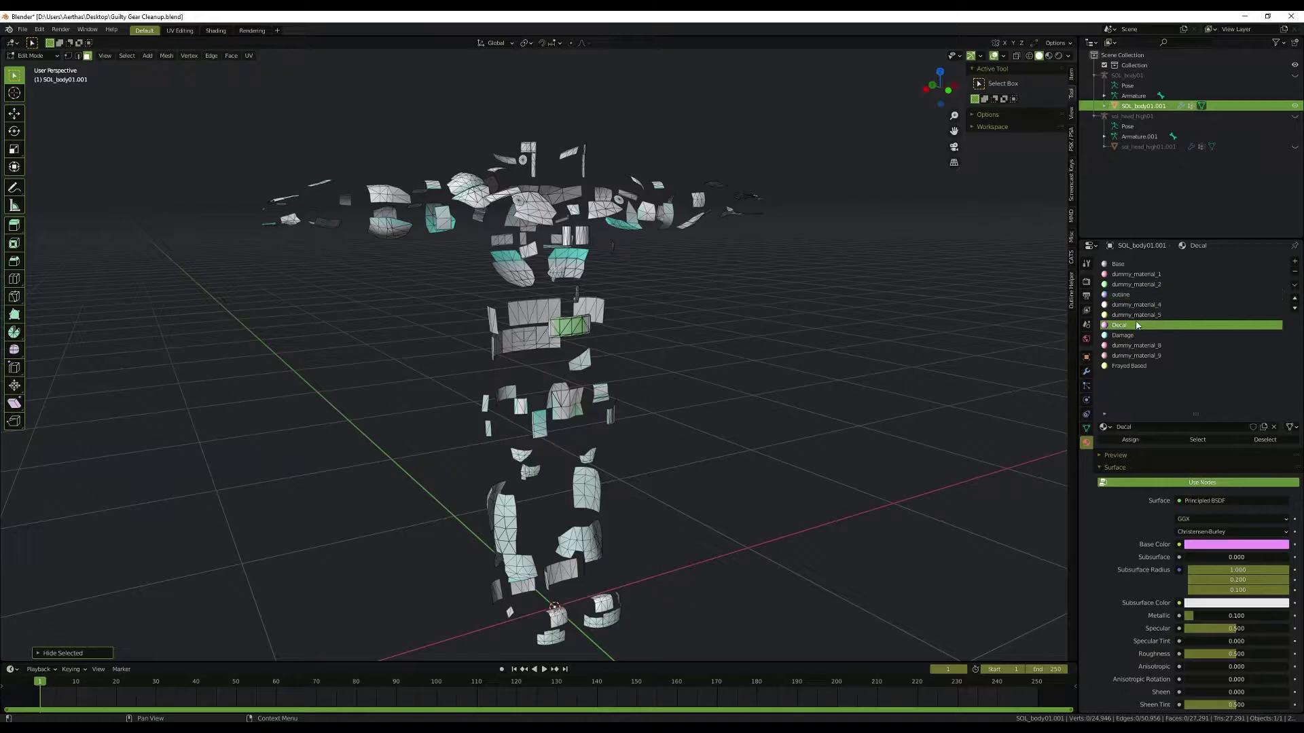
click(1198, 439)
key(h)
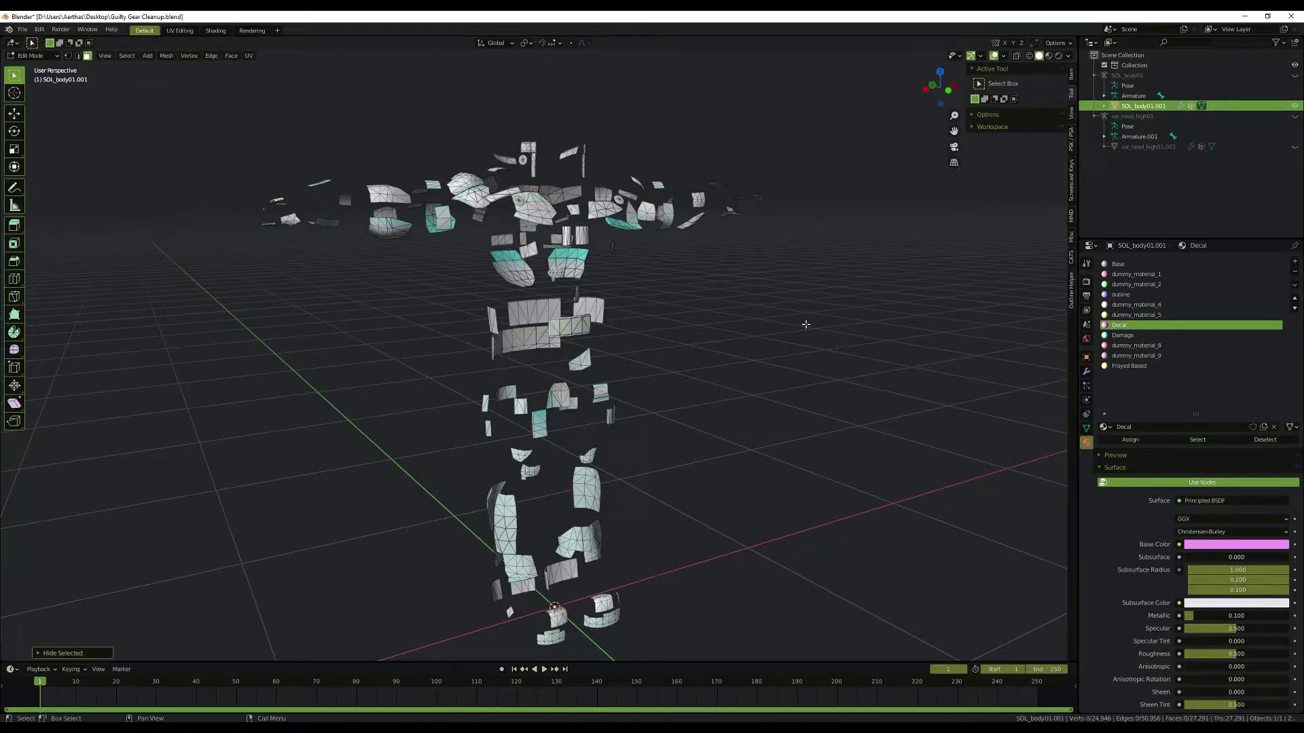
click(1123, 336)
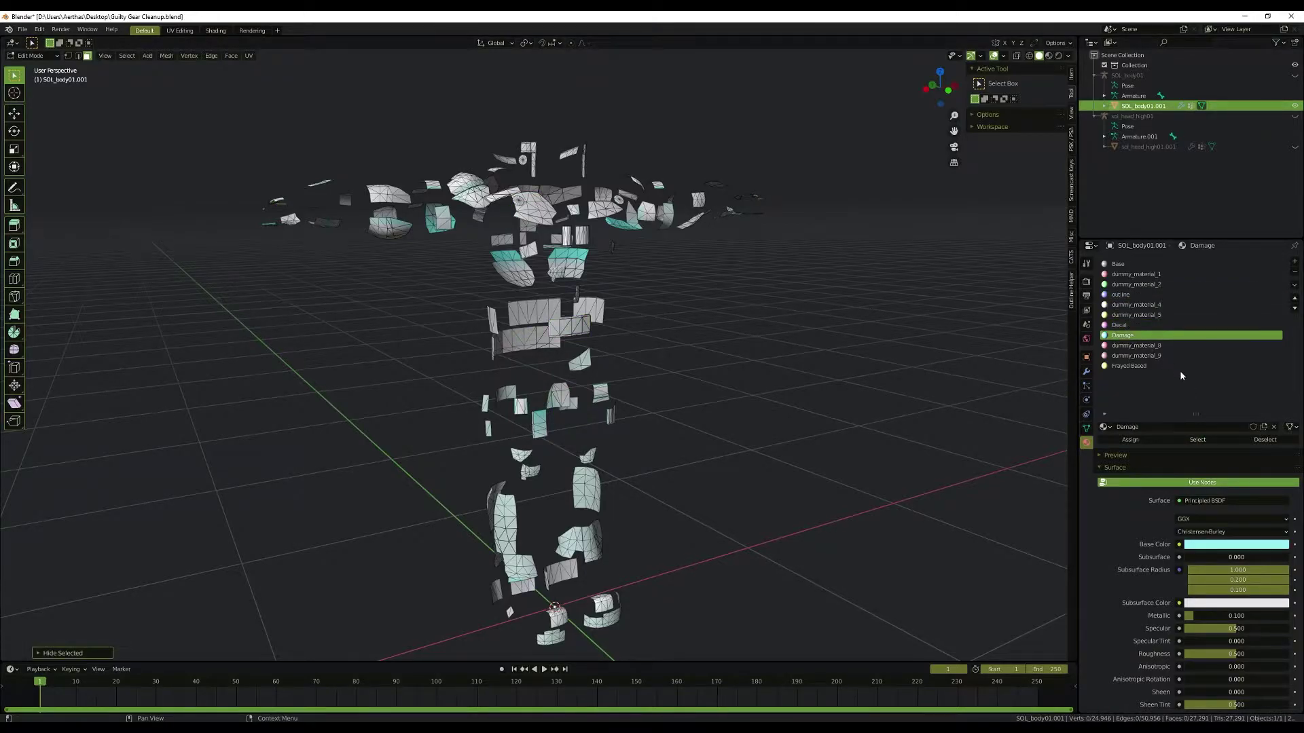
click(1198, 439)
key(h)
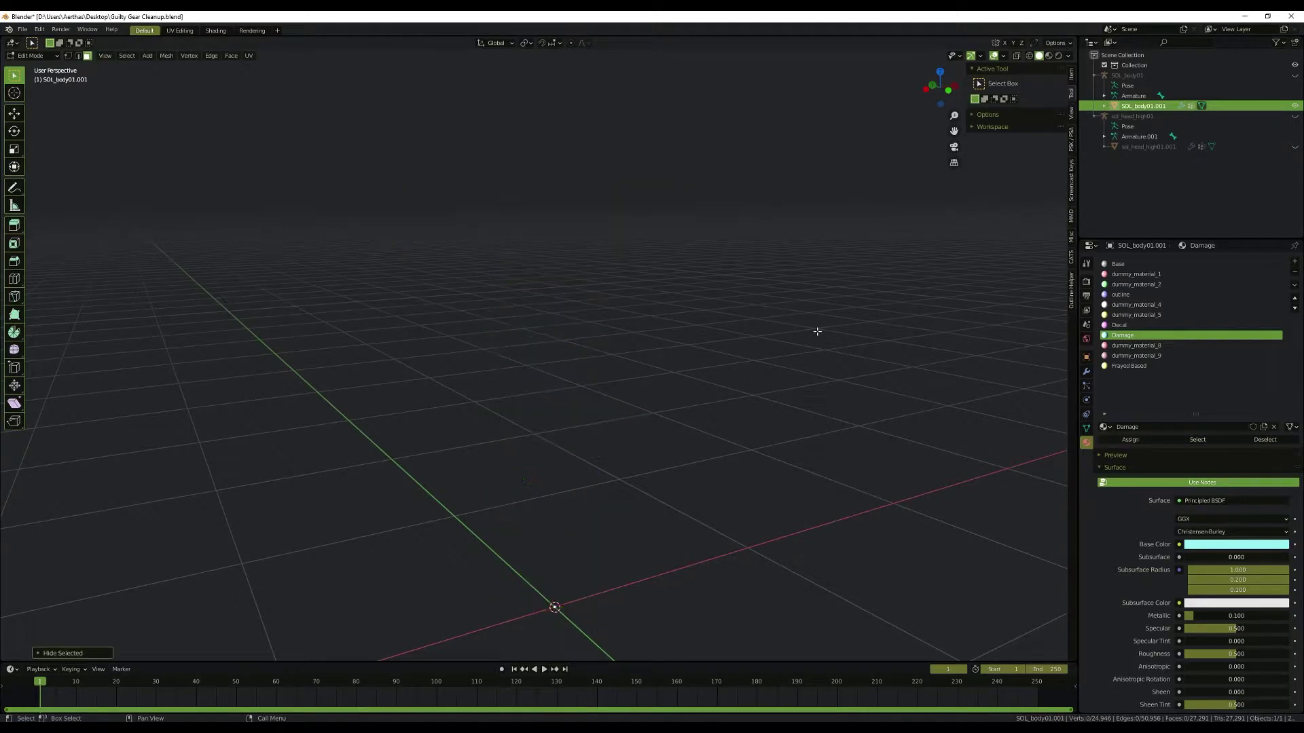
scroll(817, 331, down, 1)
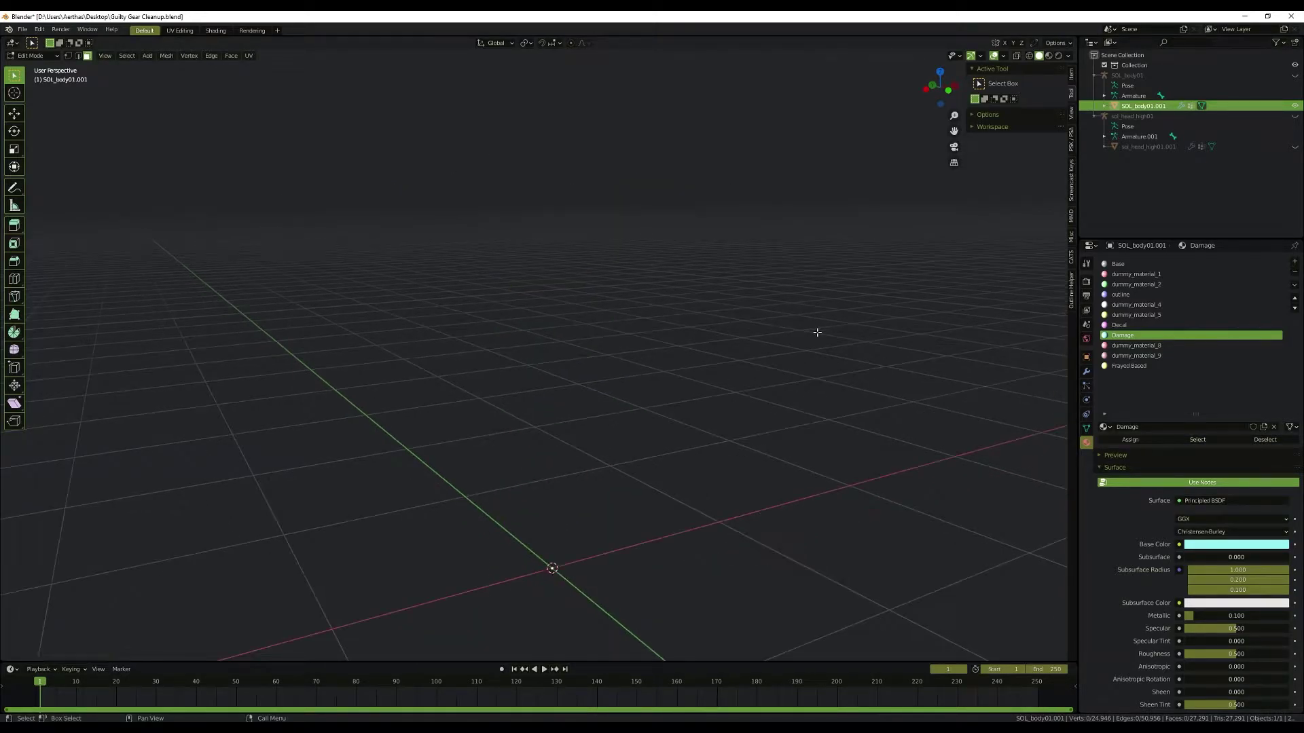
scroll(800, 300, down, 2)
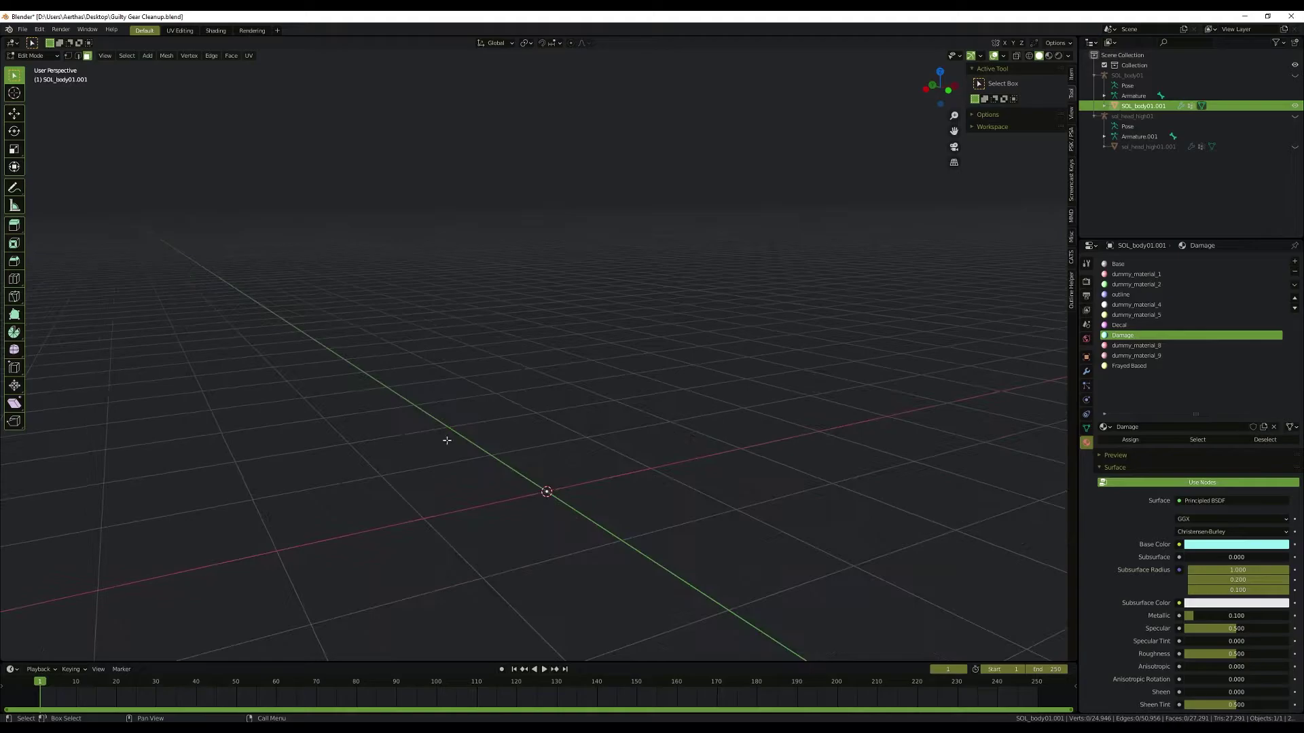
scroll(722, 265, up, 3)
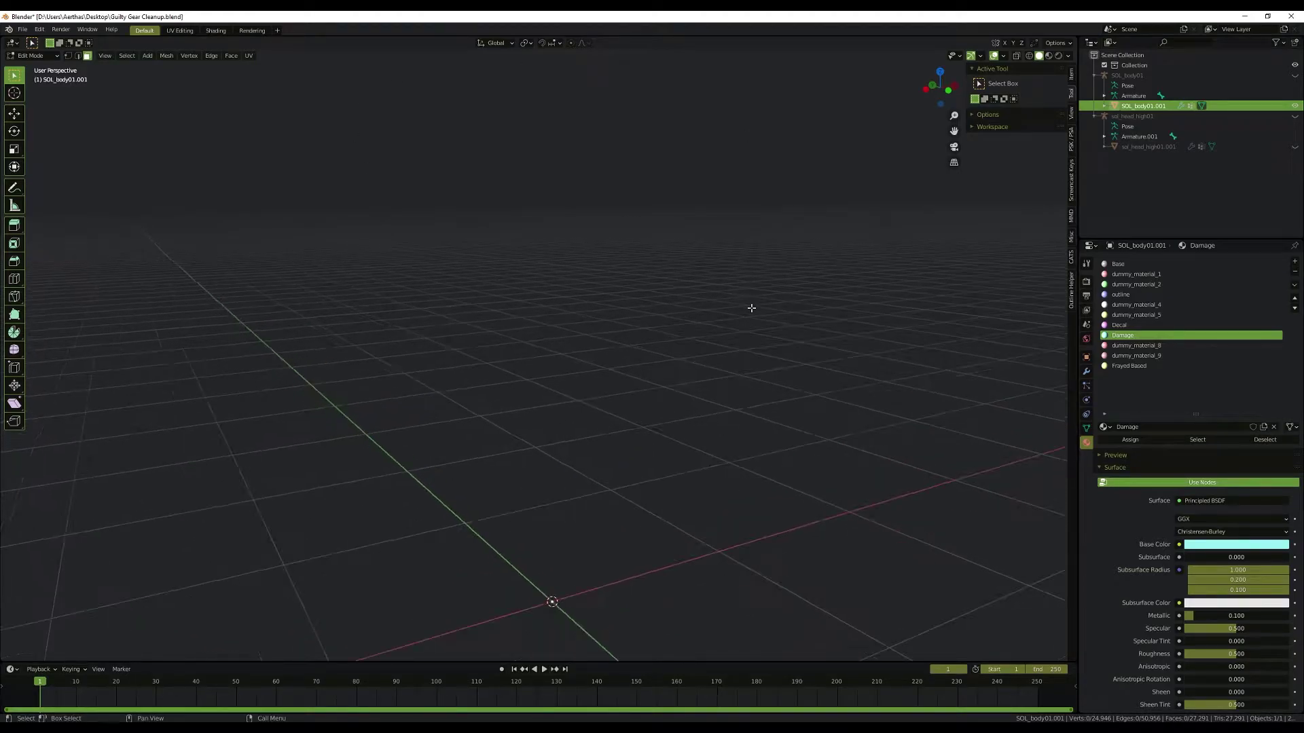
Step: Stay in Edit Mode, reveal all hidden geometry, frame the body mesh and deselect everything
key(ctrl+Tab)
click(855, 300)
key(alt+h)
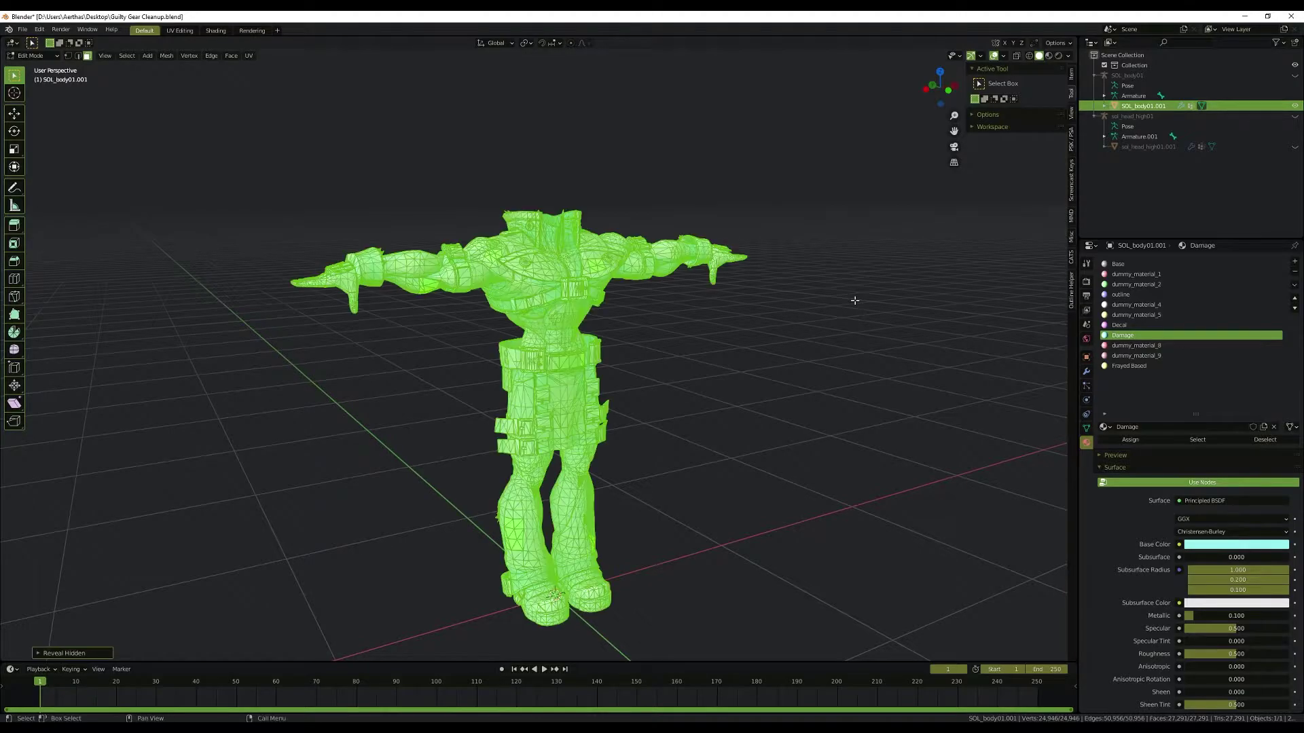
key(KP_Decimal)
key(alt+a)
key(ctrl+Tab)
Step: In Object Mode, remove the dummy_material_1, dummy_material_2, outline, dummy_material_4 and dummy_material_5 slots
click(763, 301)
click(1134, 274)
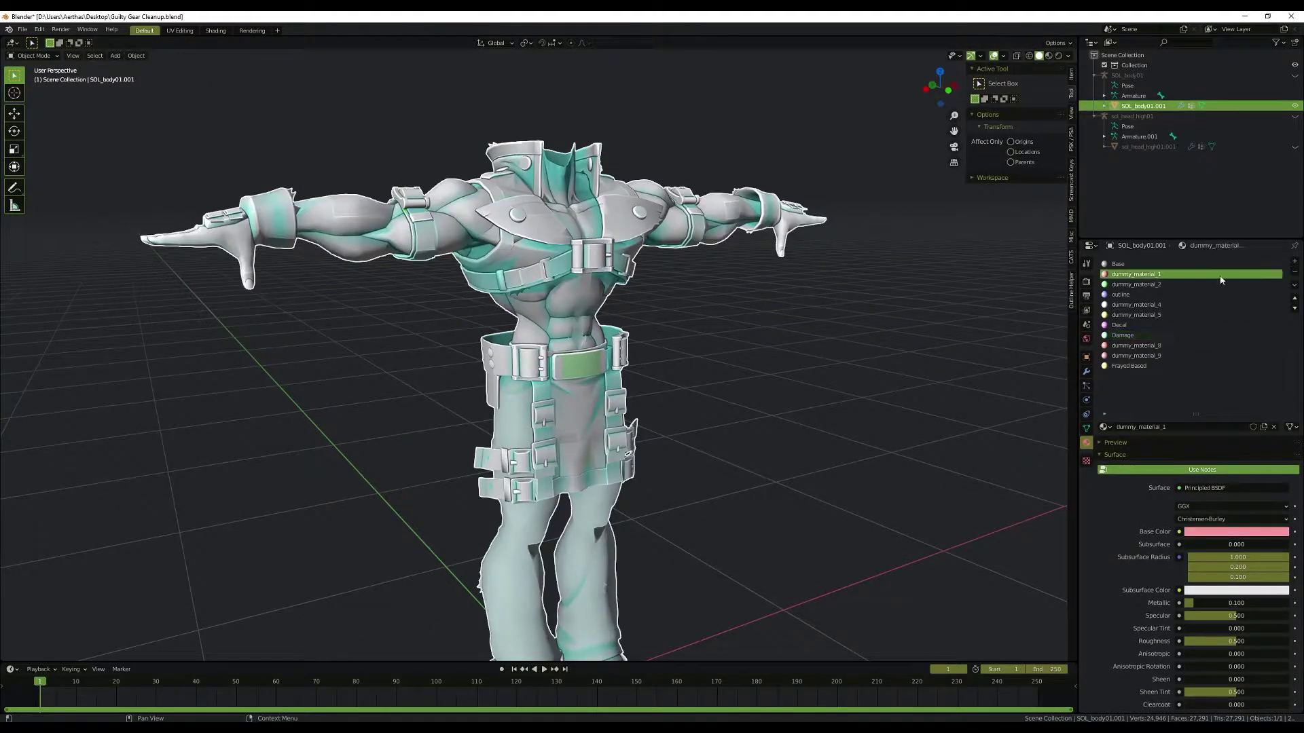
click(1296, 272)
click(1296, 272)
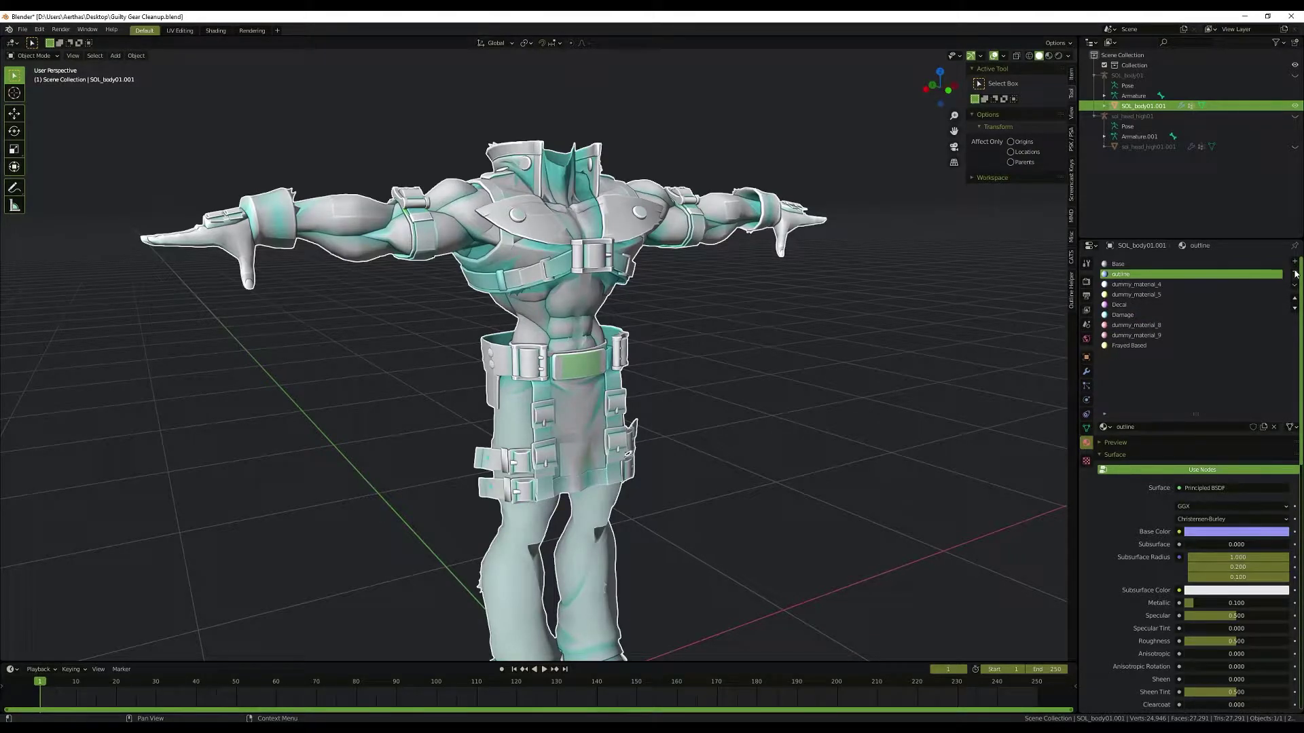
click(1296, 273)
click(1295, 273)
click(1296, 273)
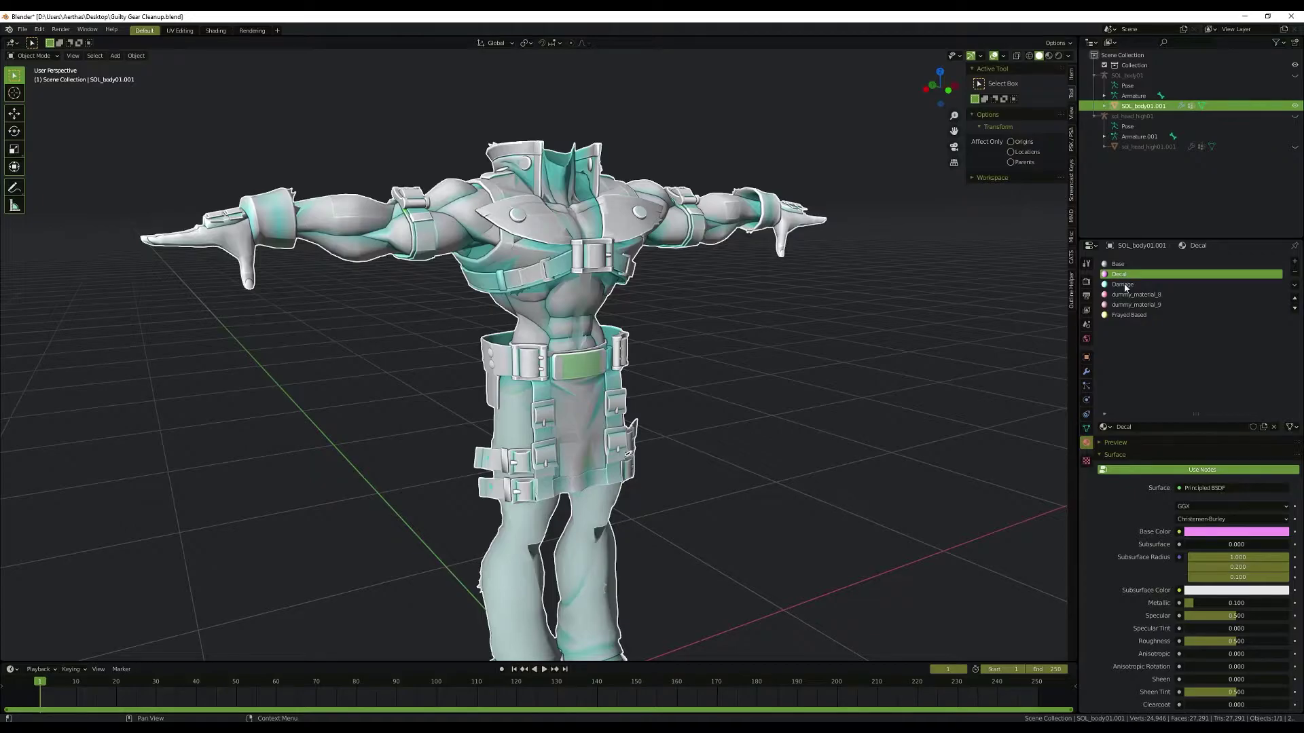
Step: Remove the dummy_material_8, dummy_material_9 and Frayed Based material slots
click(1132, 295)
click(1295, 272)
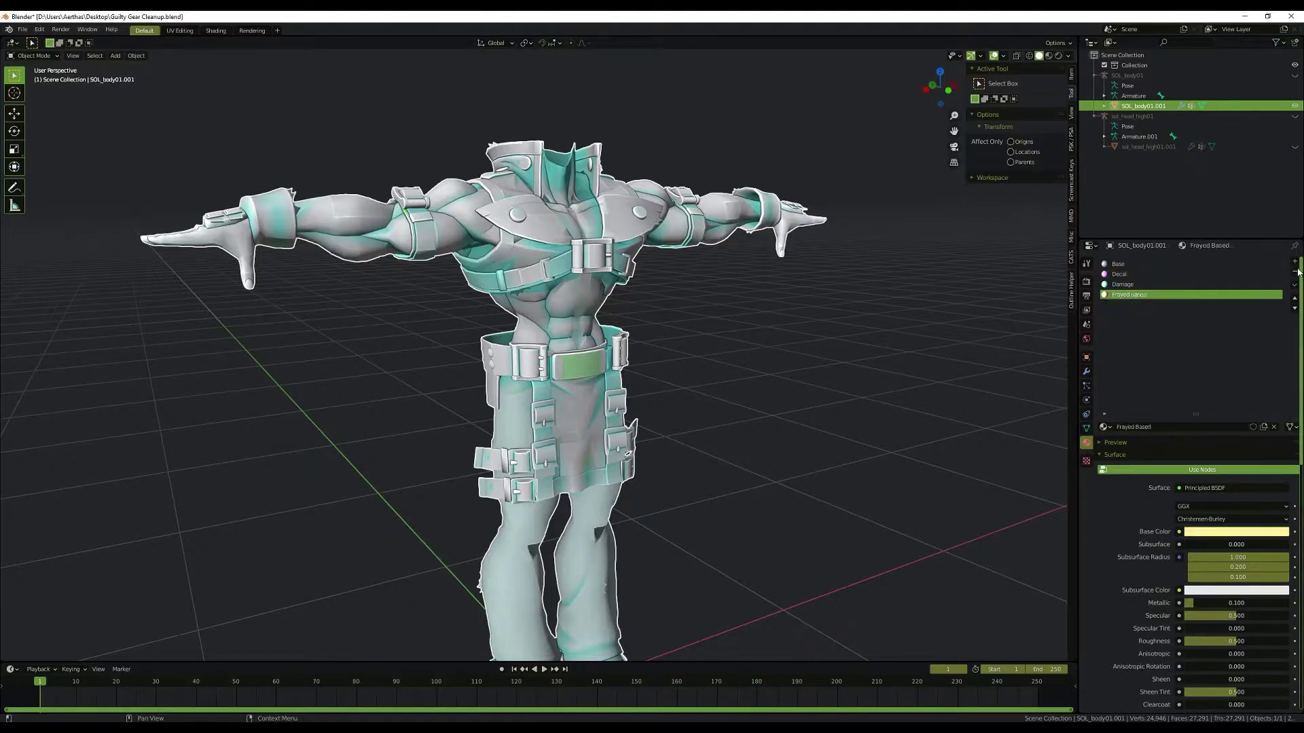
click(1296, 272)
click(1296, 272)
middle_drag(733, 329, 679, 337)
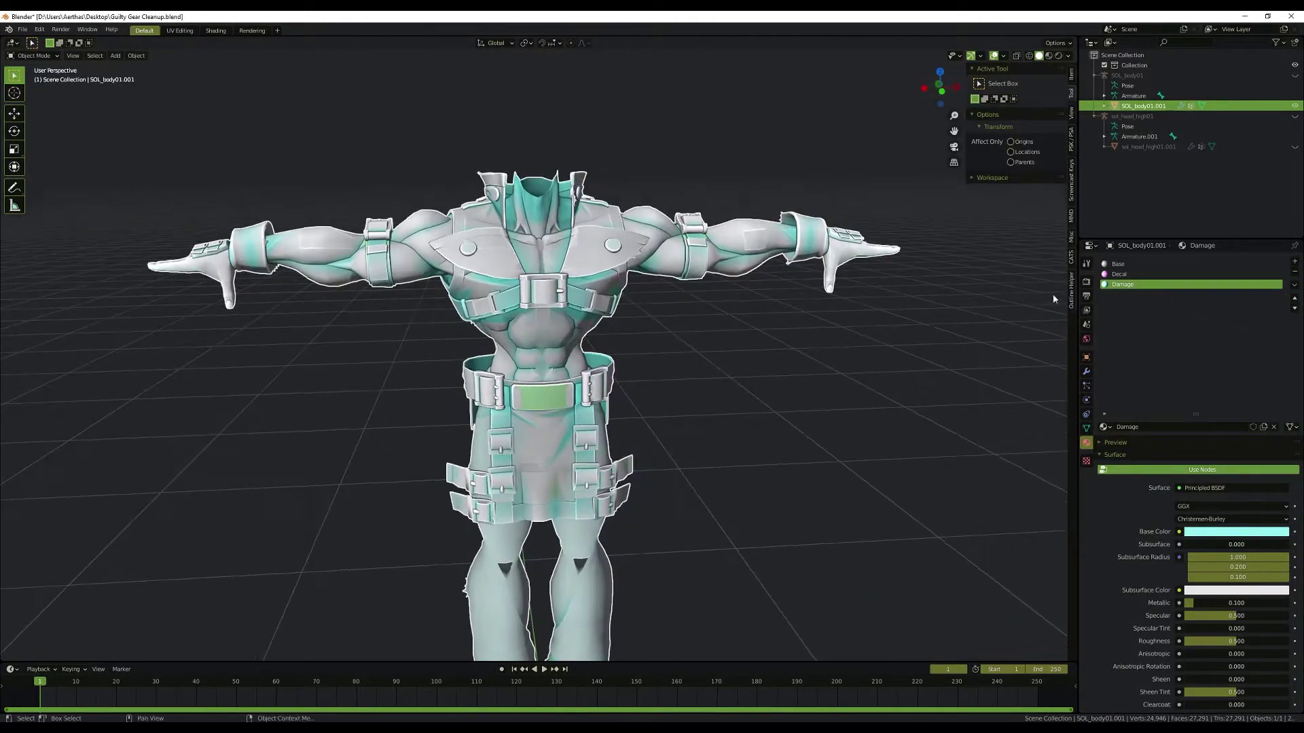
Step: Keep Base as the first slot's material and reframe the body in view
click(1136, 263)
click(1104, 427)
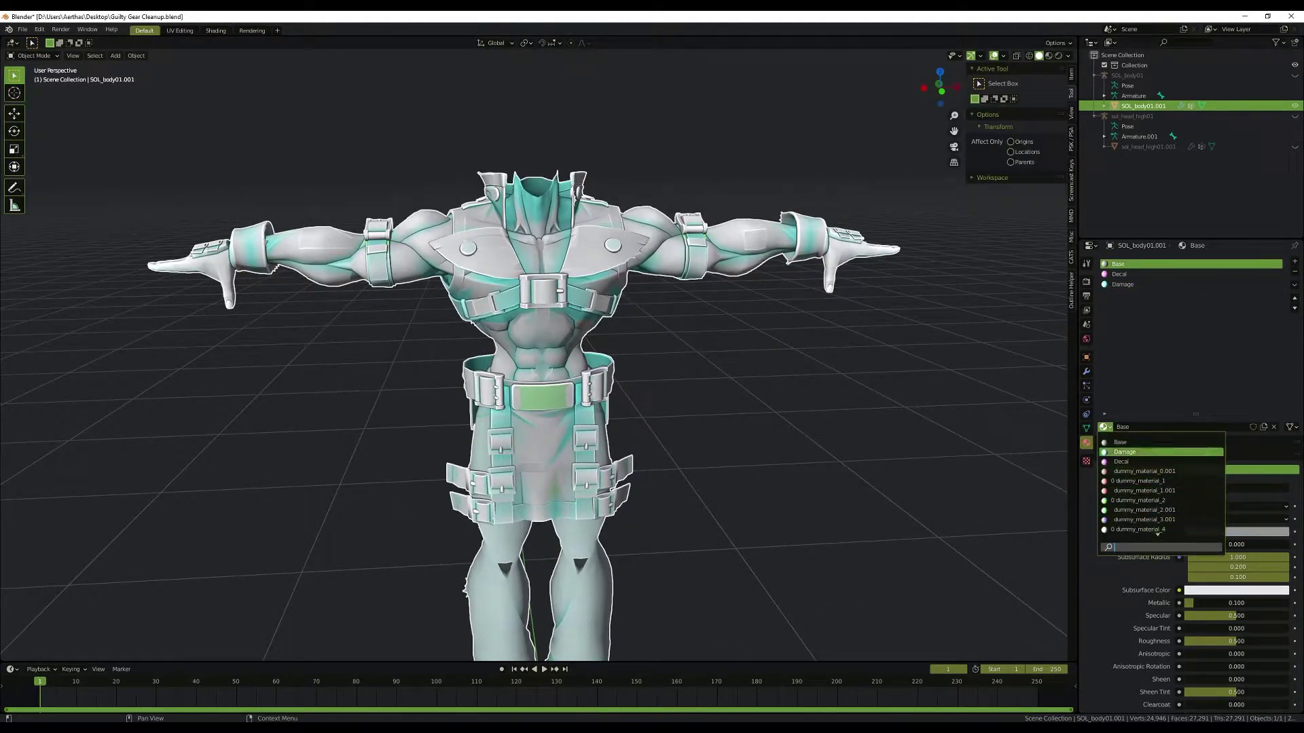
click(1139, 443)
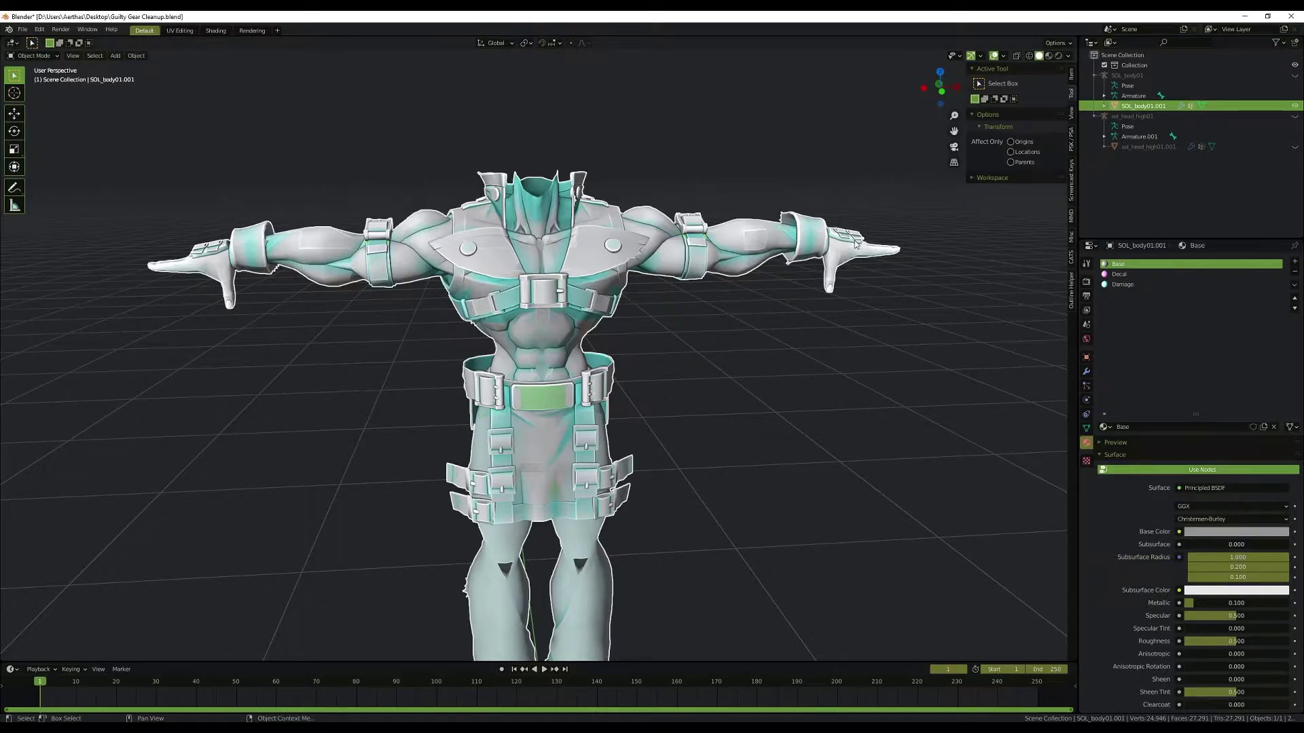
shift+middle_drag(855, 244, 863, 301)
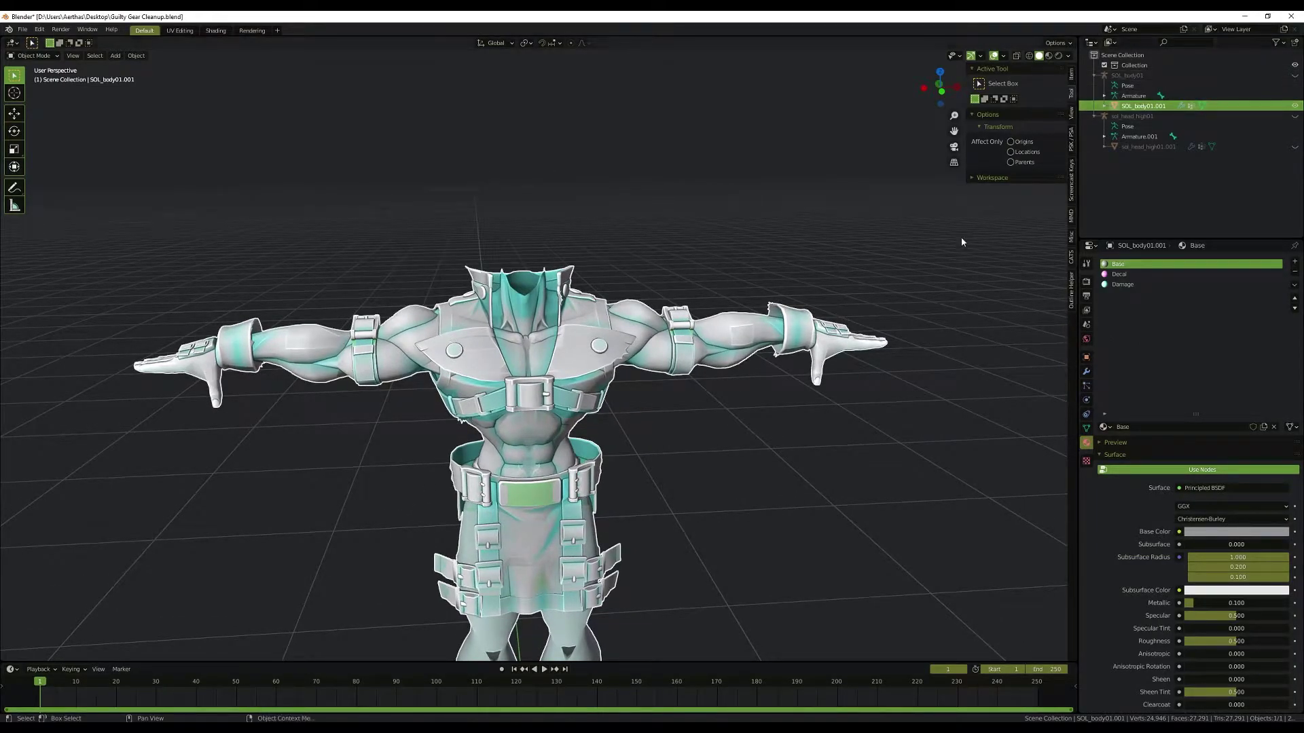
shift+middle_drag(874, 294, 870, 292)
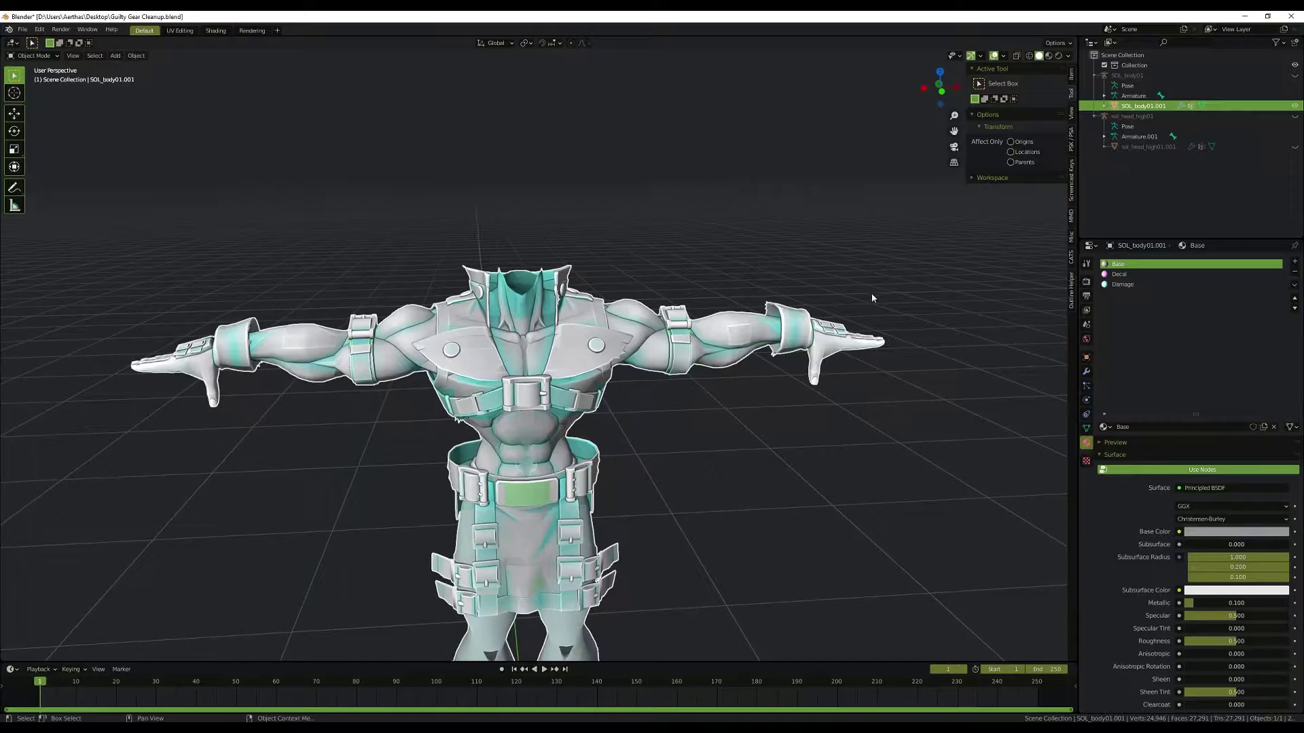
Step: Hide the body, show and select sol_head_high01.001, and zoom onto a three-quarter view of the face
click(1295, 105)
click(1294, 147)
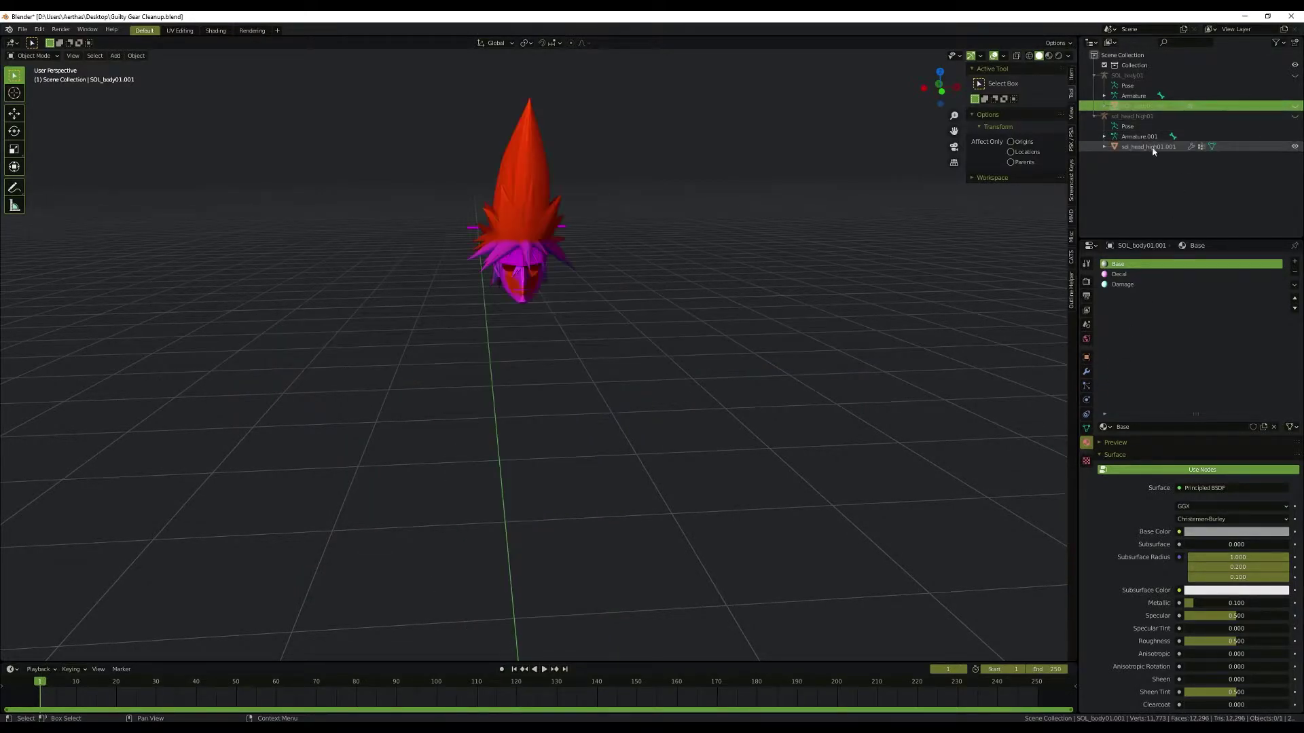
click(1150, 148)
scroll(699, 210, up, 4)
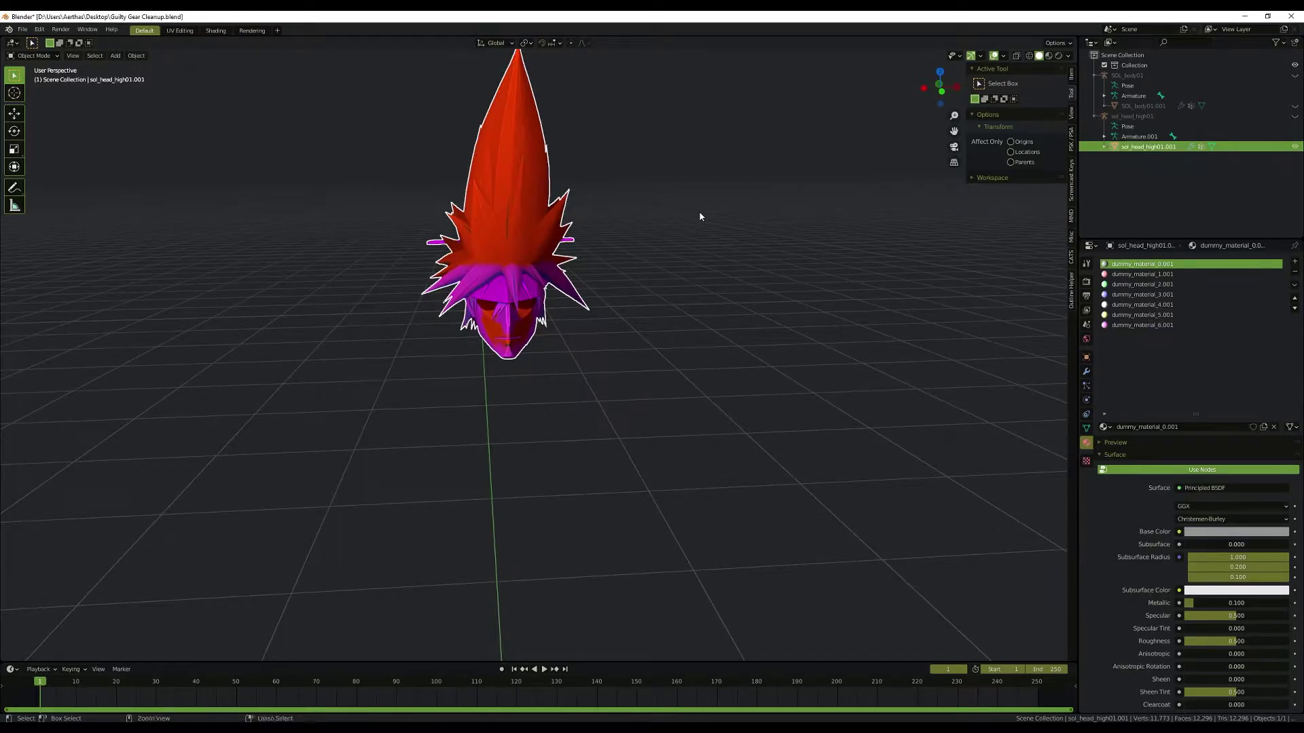
key(XF86AudioNext)
shift+middle_drag(649, 275, 657, 279)
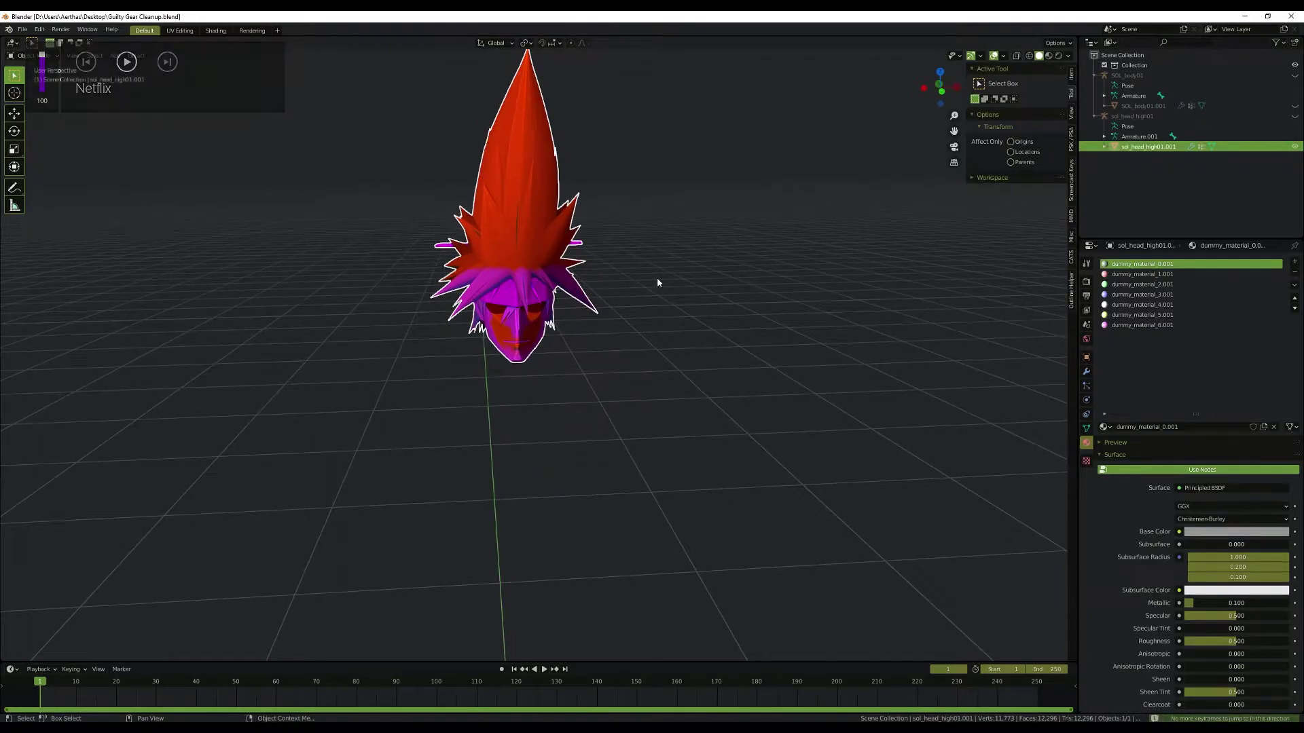
scroll(657, 278, up, 5)
middle_drag(531, 290, 537, 336)
scroll(577, 346, up, 3)
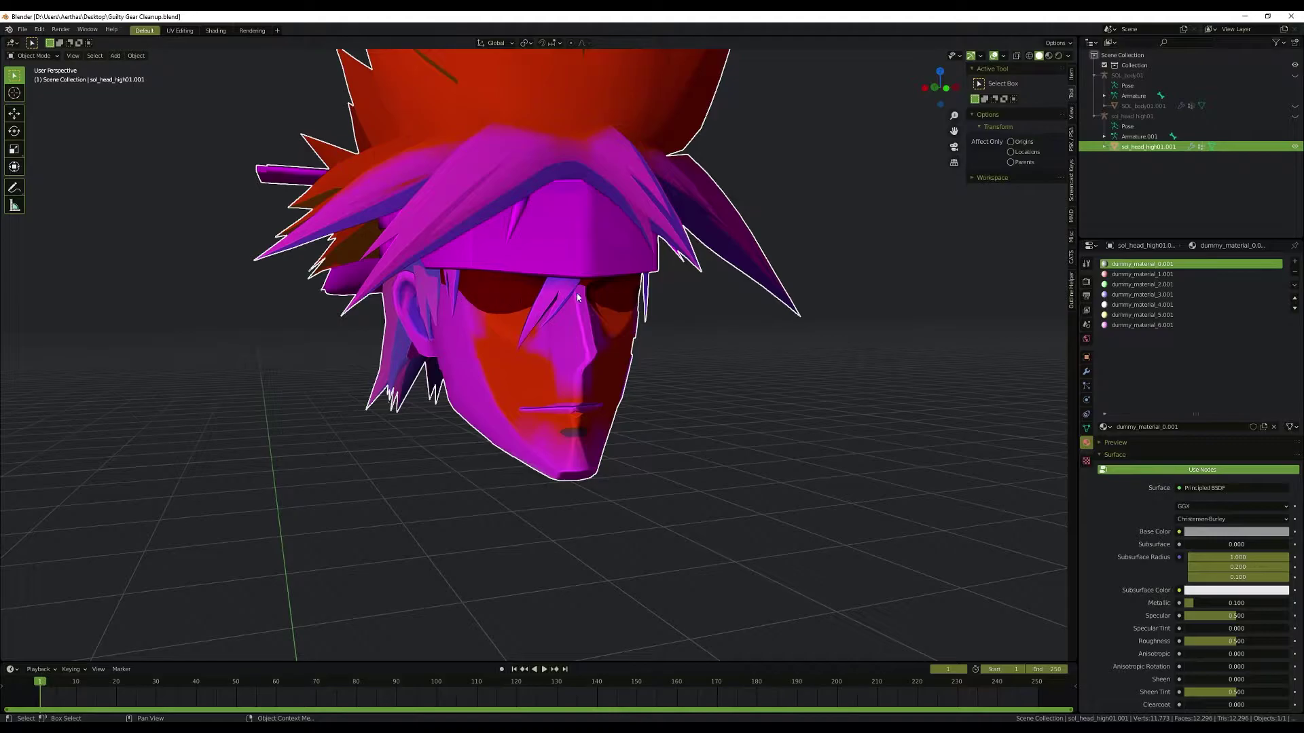
shift+middle_drag(502, 301, 526, 313)
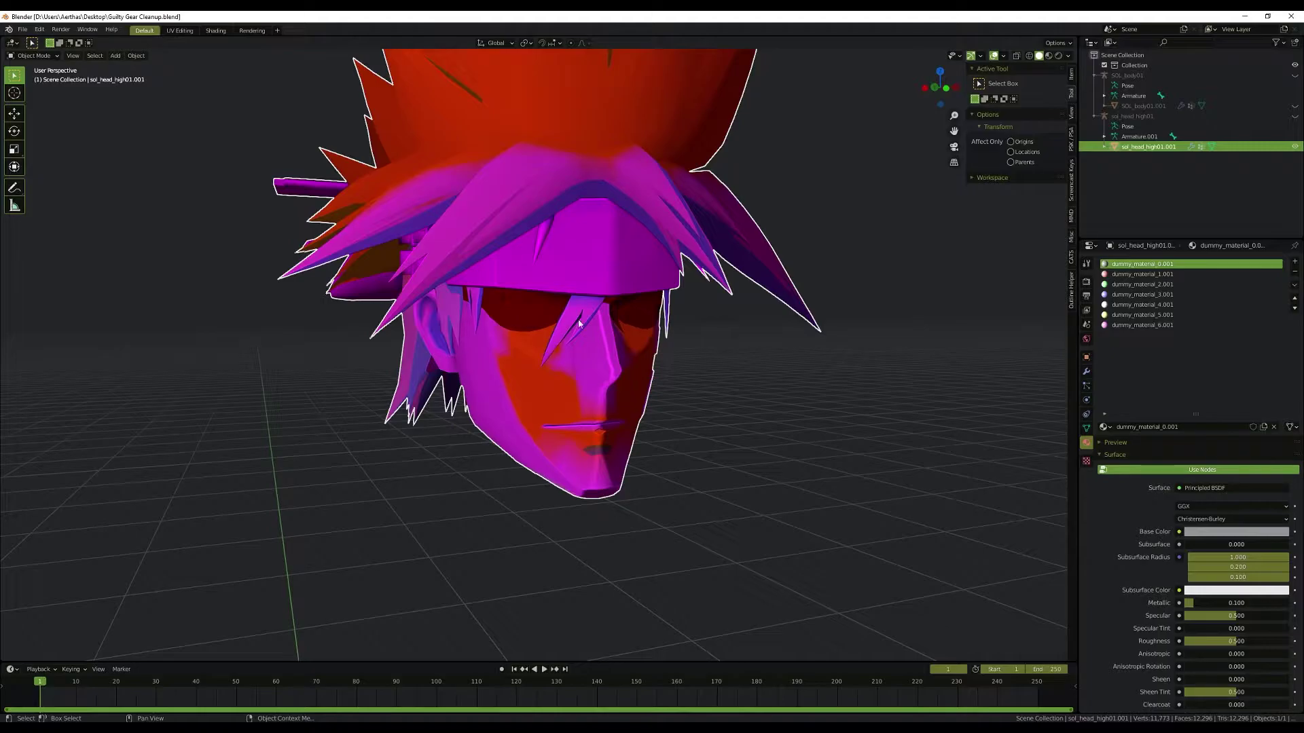
Step: In Edit Mode, set the head's first slot material to Base and identify its faces
key(ctrl+Tab)
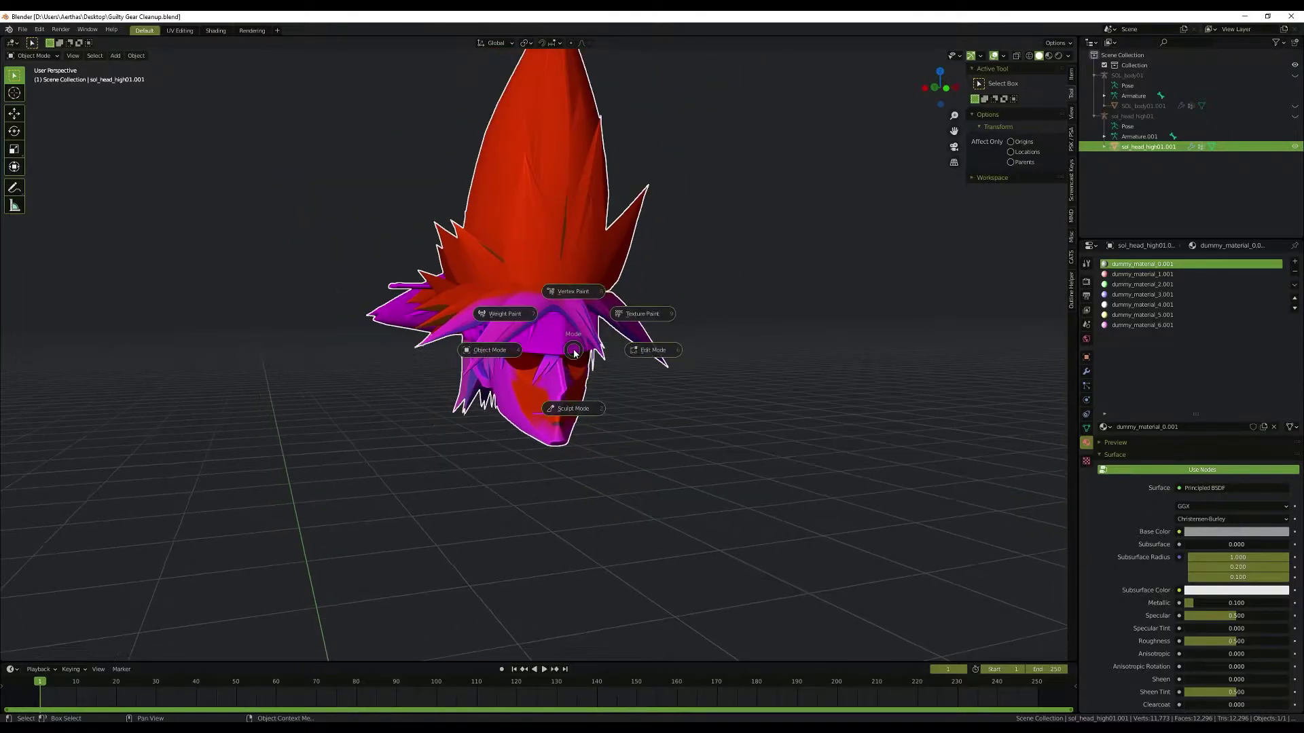
click(670, 347)
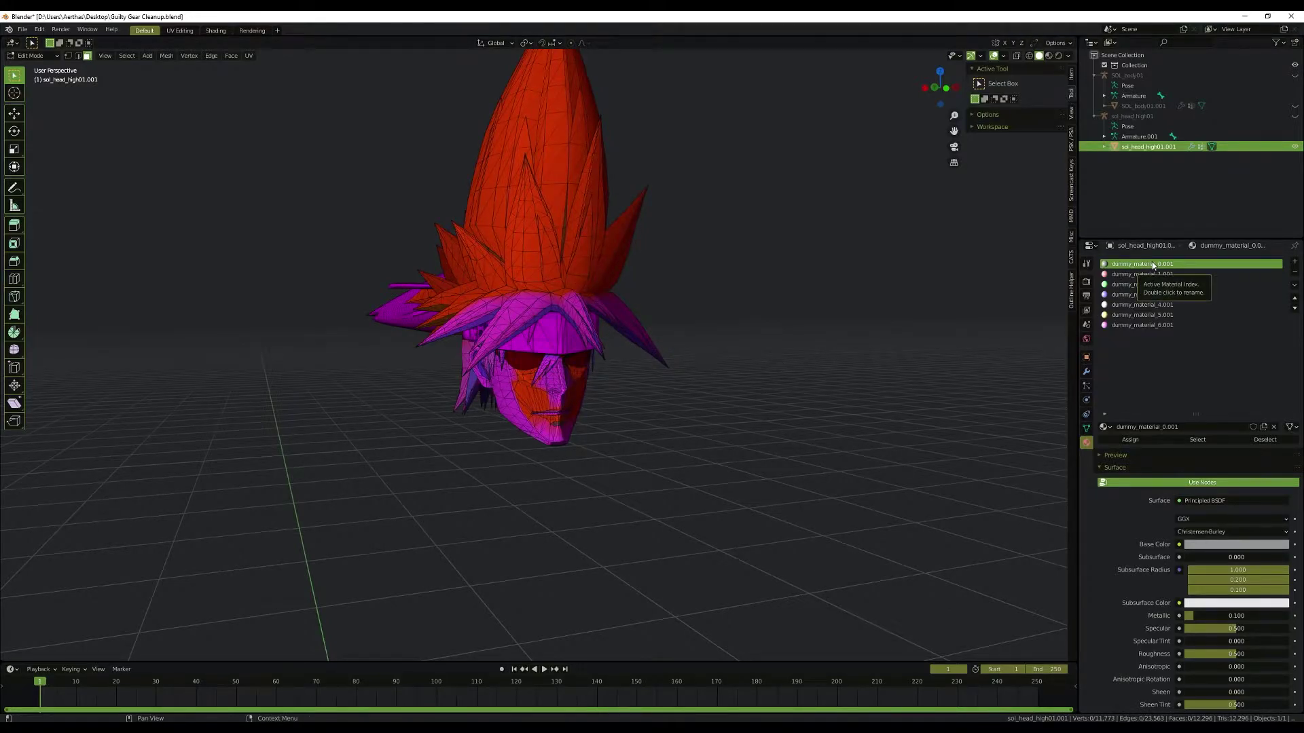
click(1105, 428)
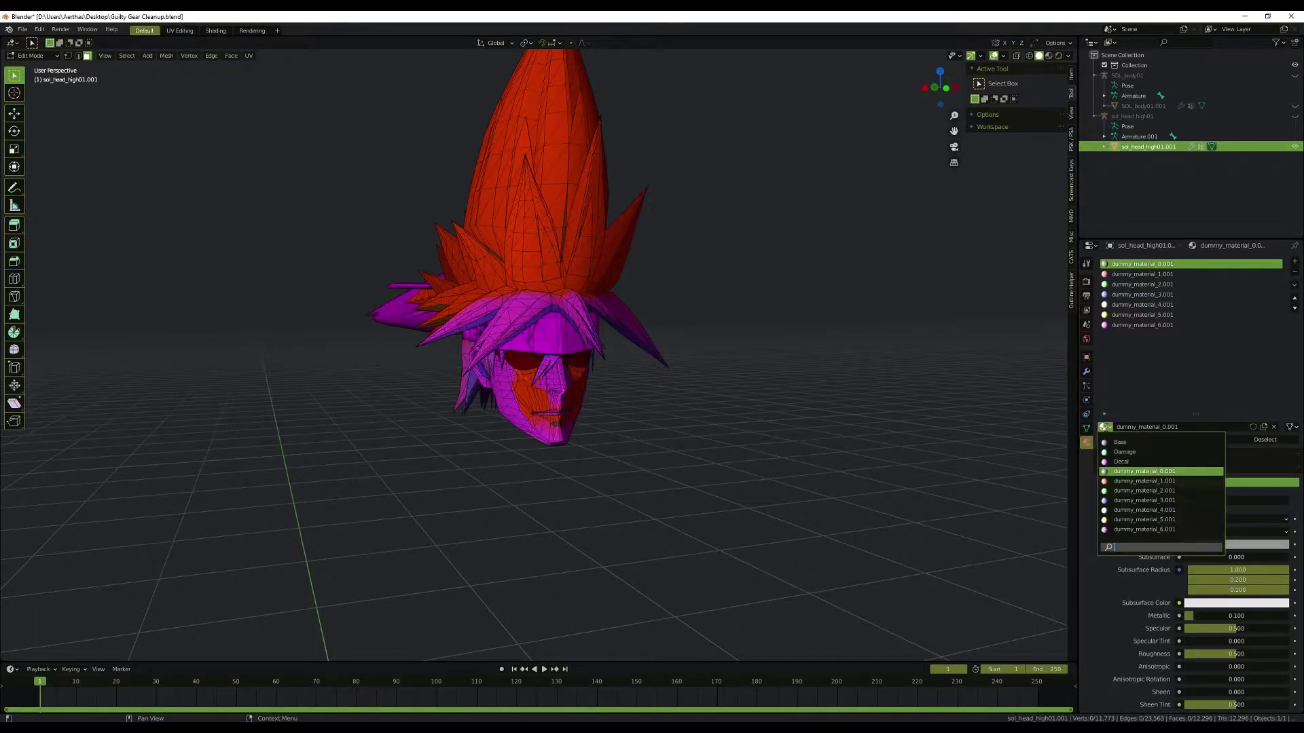
click(1126, 442)
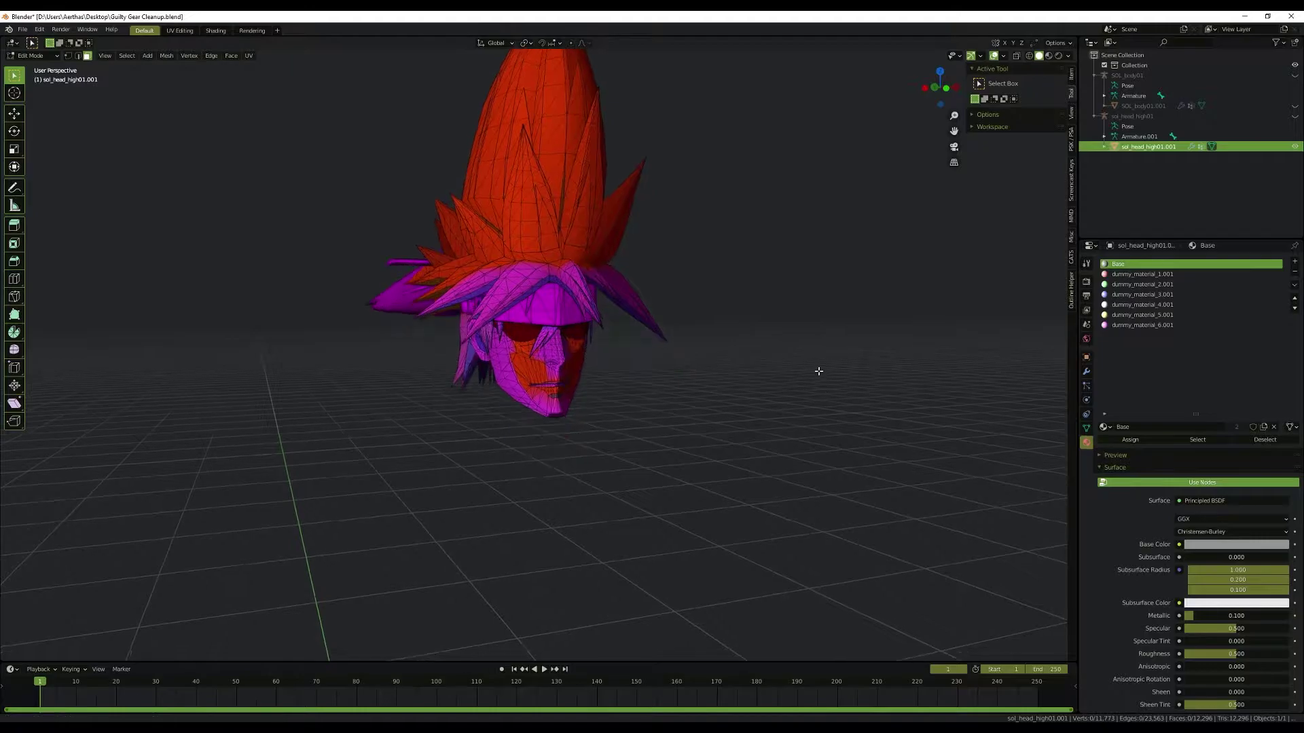
middle_drag(788, 367, 818, 369)
click(1196, 441)
key(g)
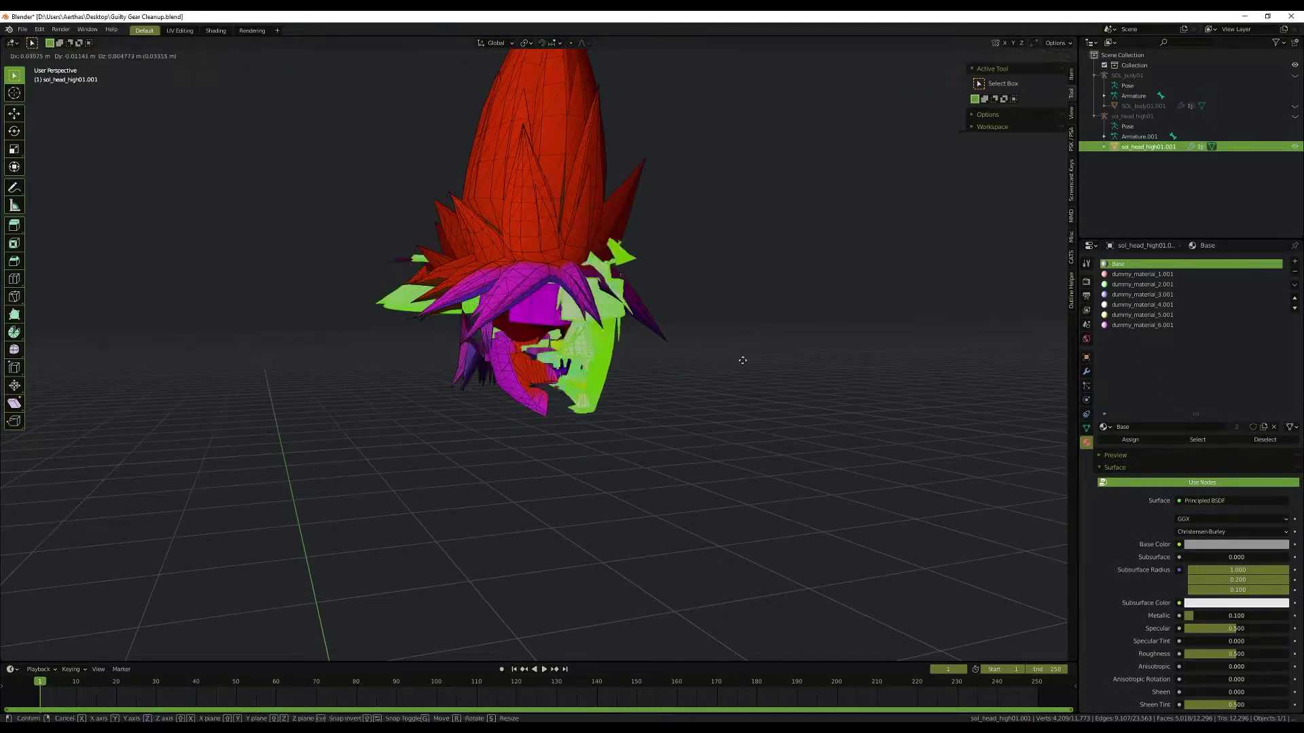
right_click(775, 344)
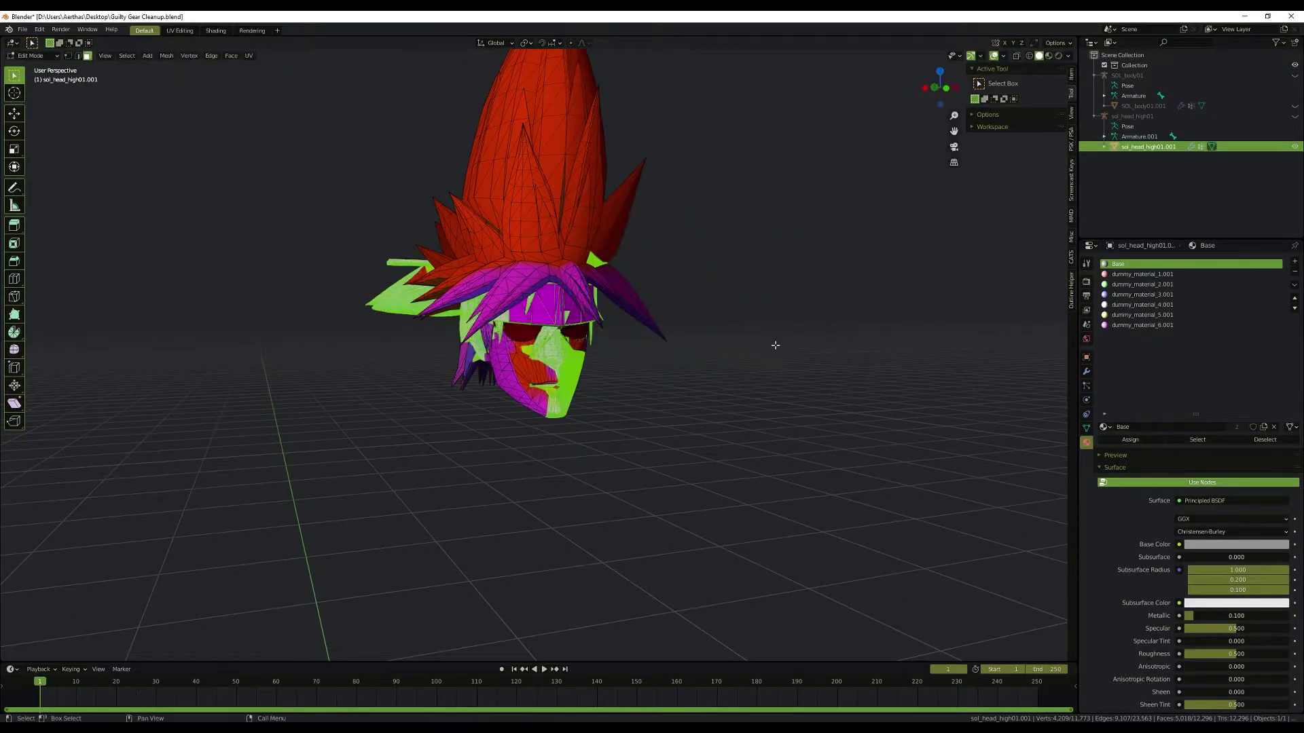
click(775, 344)
Step: Reassign the dummy_material_1.001 hair faces to the Base material
click(1128, 274)
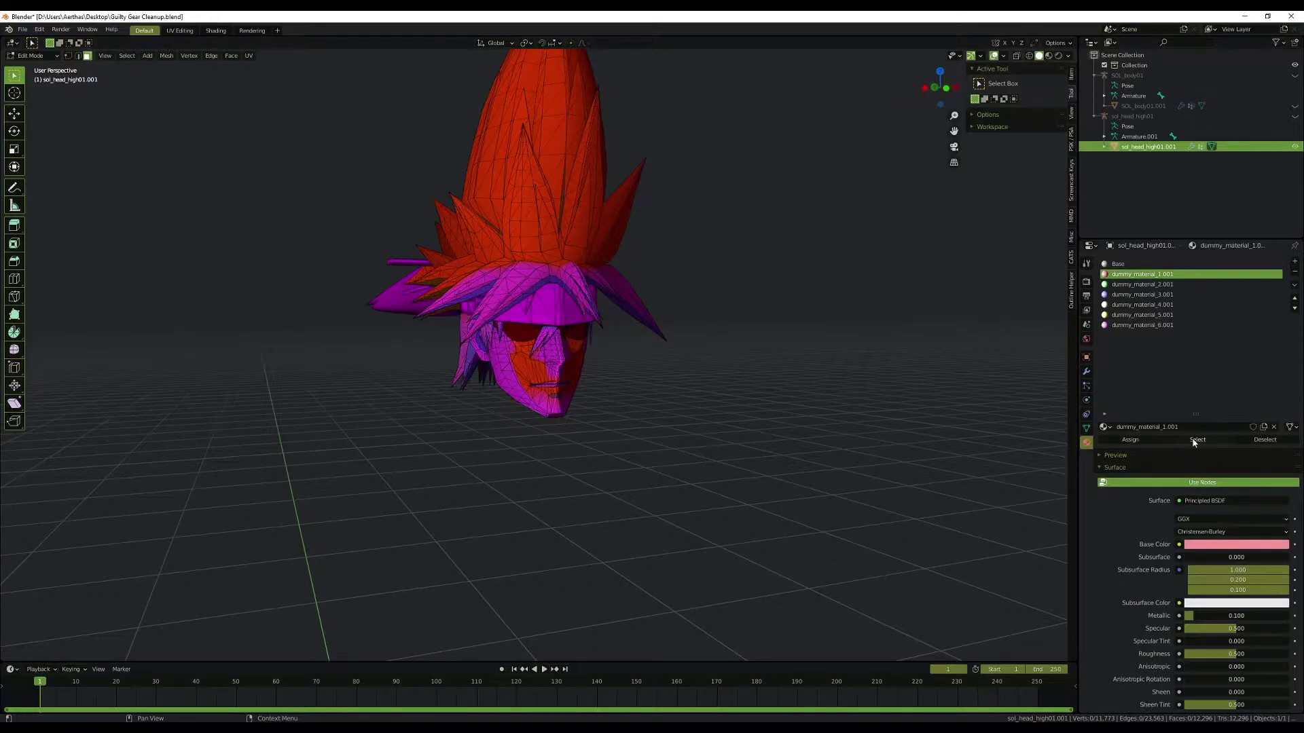
click(1196, 440)
key(g)
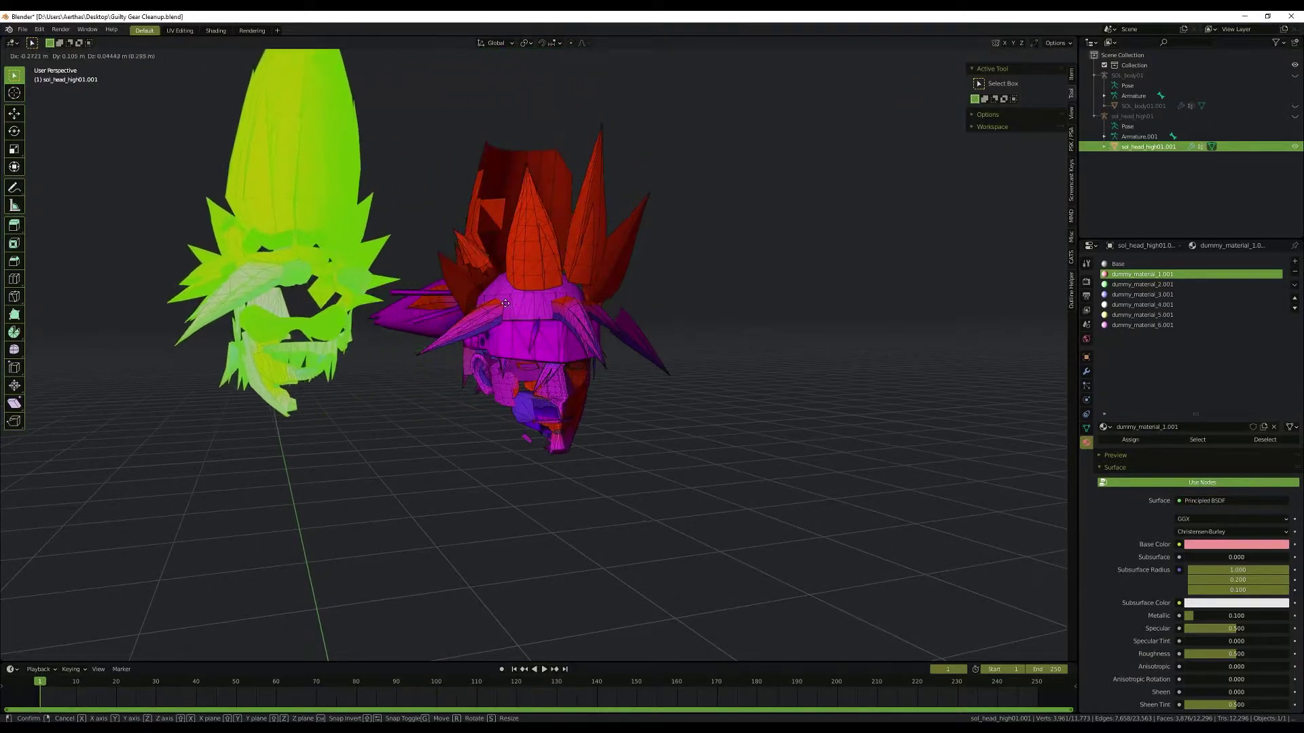
right_click(652, 285)
click(1137, 265)
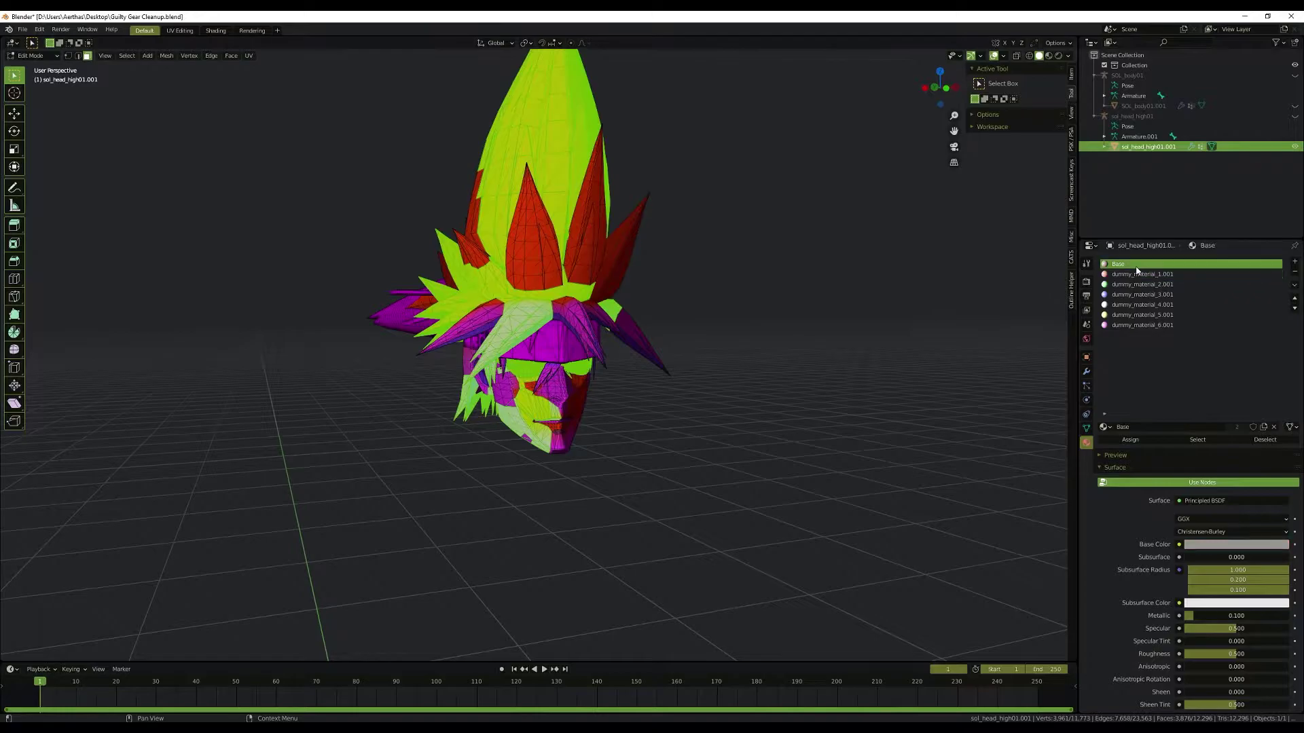
click(1131, 440)
key(alt+a)
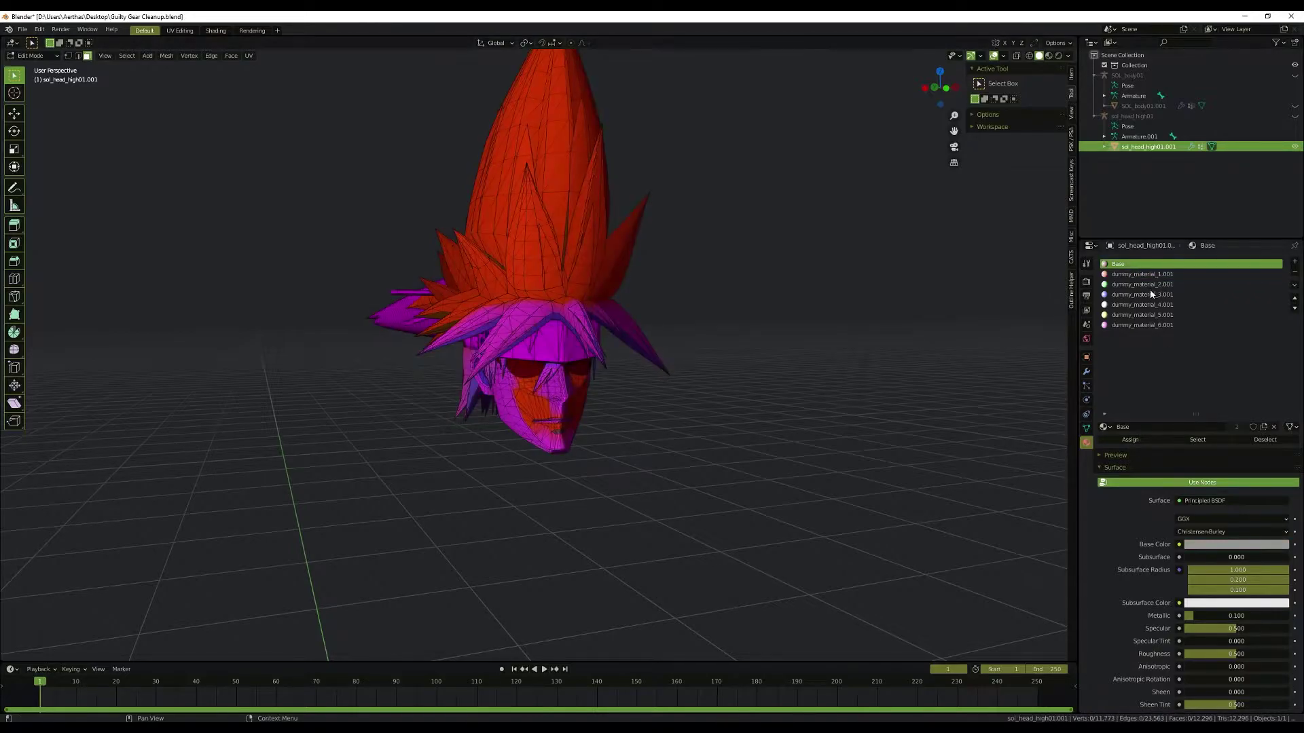
Step: Reassign the dummy_material_2.001 hair spikes to the Base material
click(1142, 284)
click(1197, 440)
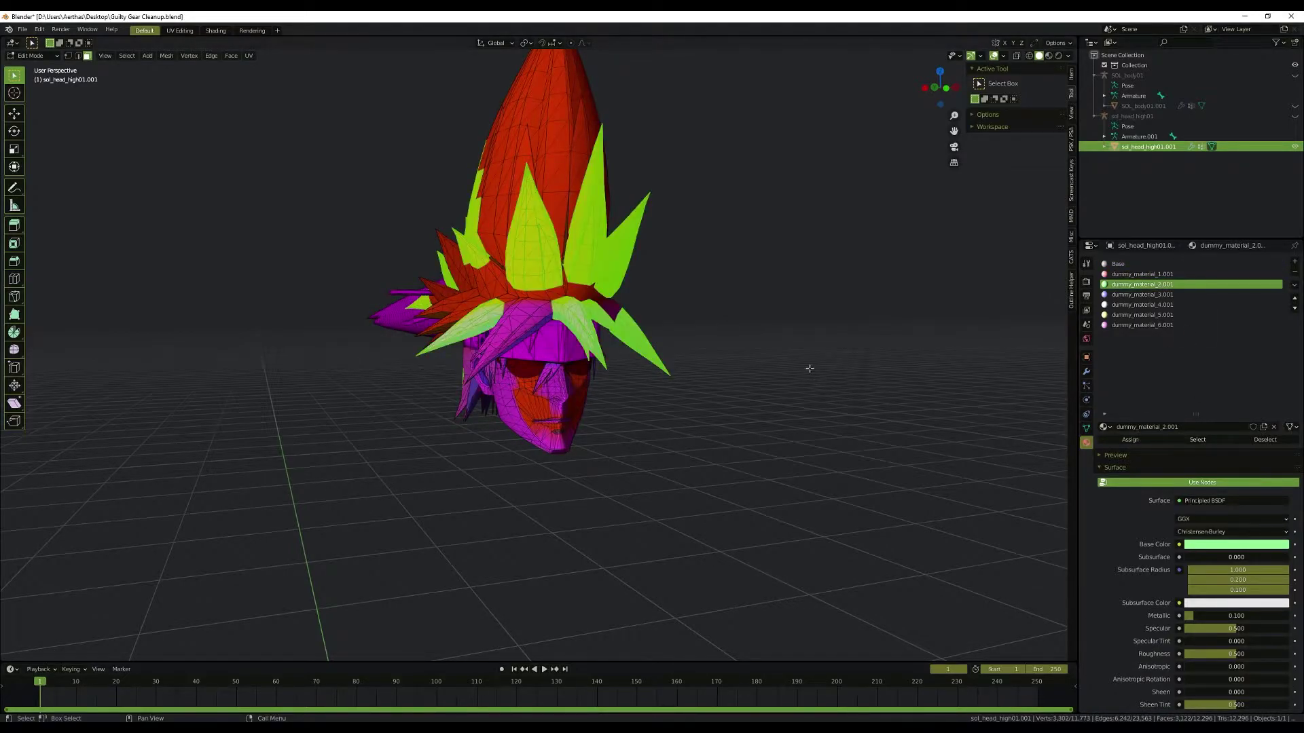
key(g)
right_click(666, 266)
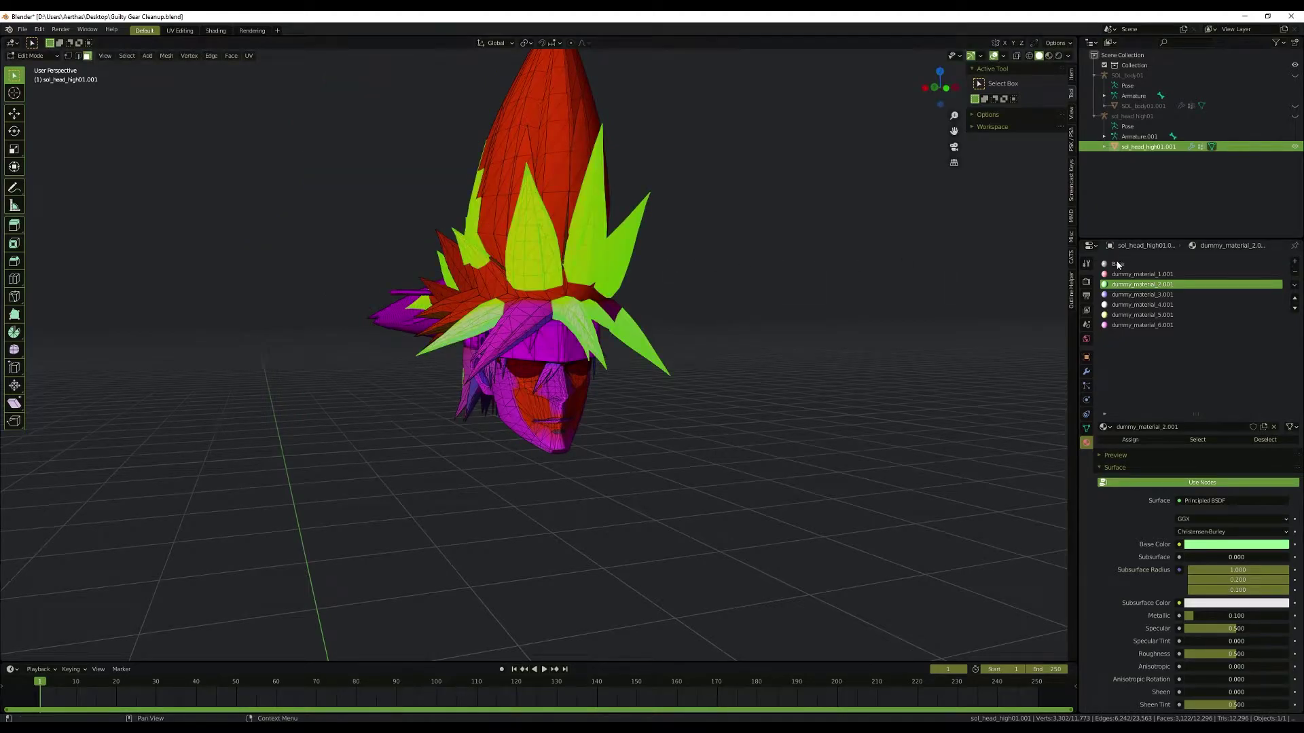
click(1137, 264)
click(1131, 440)
key(alt+a)
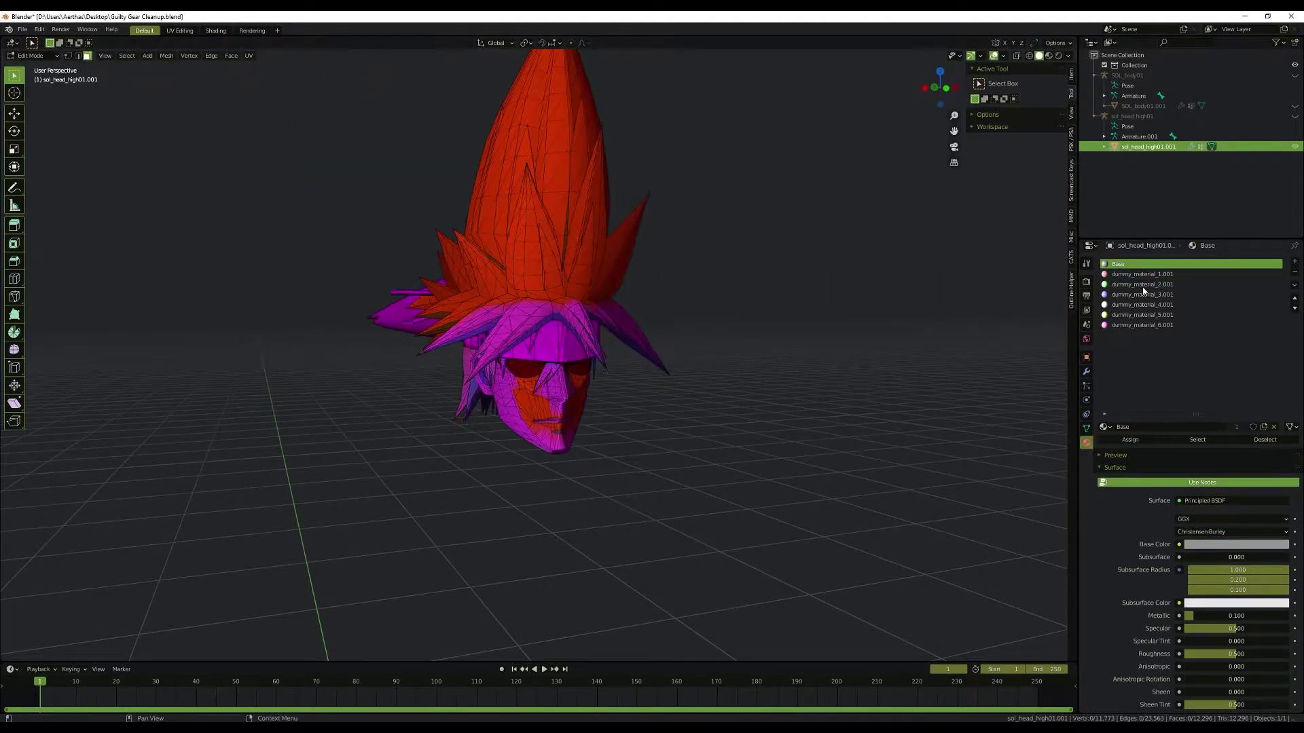
Step: Select the dummy_material_3.001 faces and delete the stray cube at the origin
click(1142, 295)
click(1189, 440)
scroll(808, 394, down, 8)
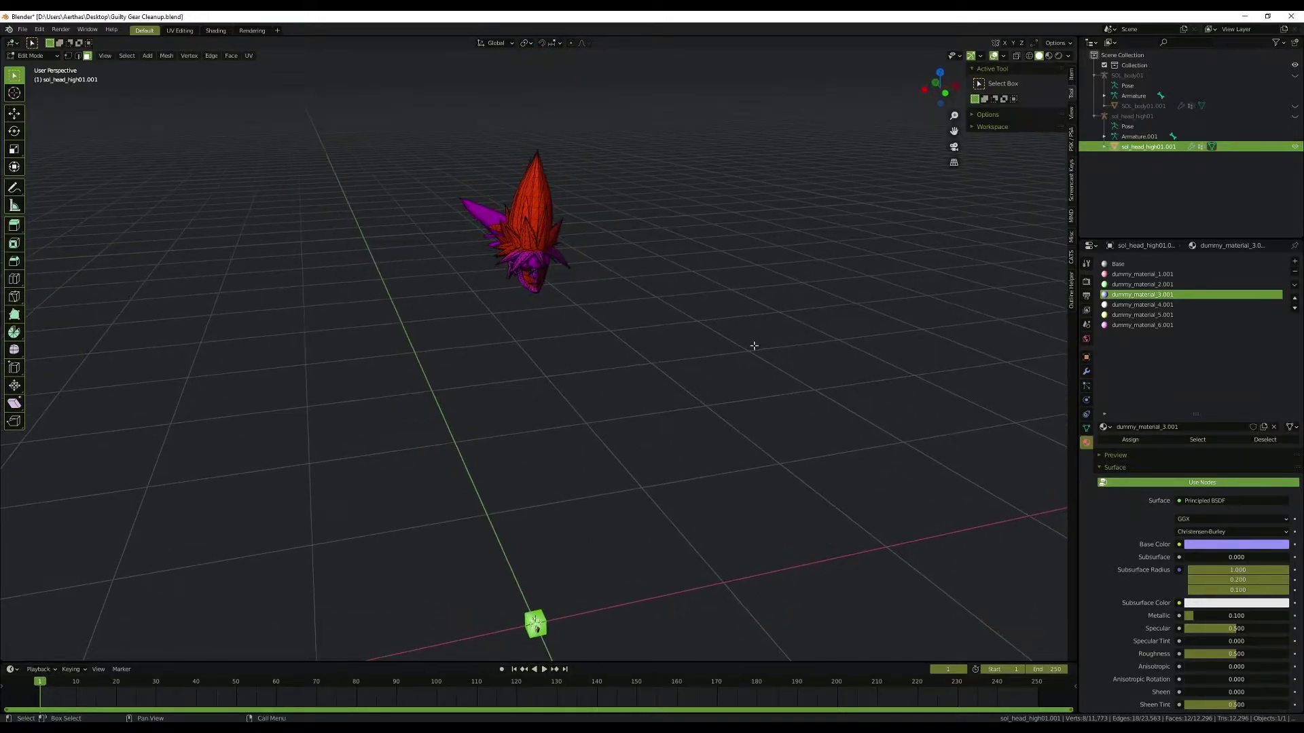
key(x)
click(753, 344)
key(a)
key(alt+a)
Step: Select the dummy_material_4.001 faces and bring the head back into view
click(1170, 305)
click(1202, 441)
scroll(612, 201, up, 6)
shift+middle_drag(612, 202, 603, 408)
Step: Put the Decal material into the headband's dummy_material_4.001 slot
key(g)
right_click(654, 388)
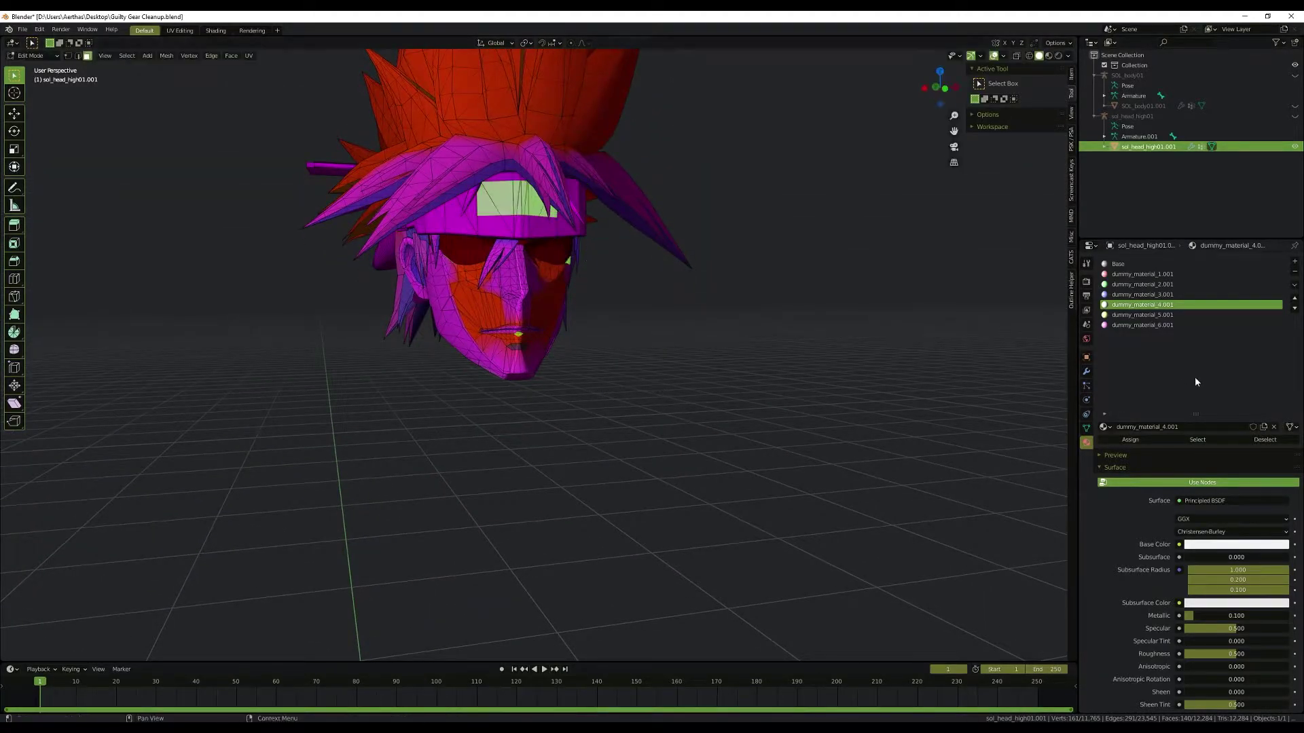
click(1104, 428)
click(1130, 459)
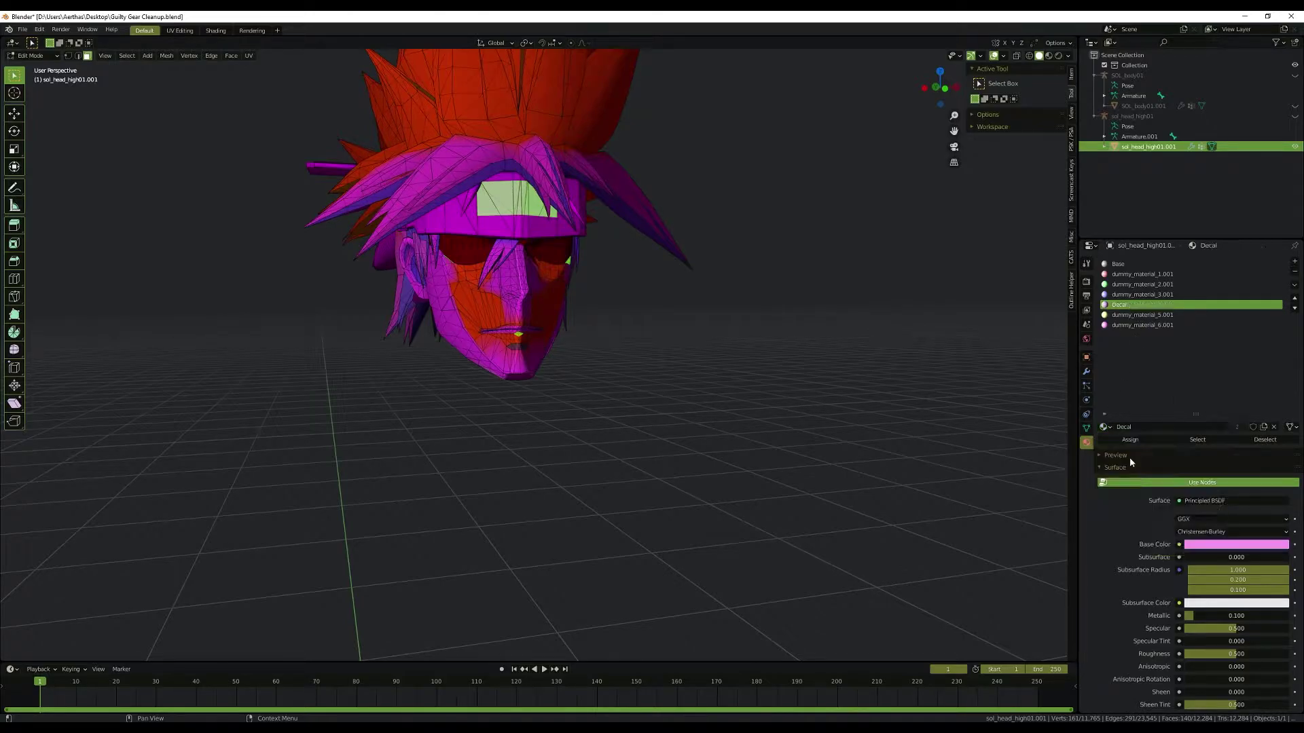
shift+middle_drag(809, 392, 813, 369)
scroll(813, 369, down, 3)
key(a)
key(a)
Step: Replace dummy_material_5.001 with the Damage material
click(1153, 315)
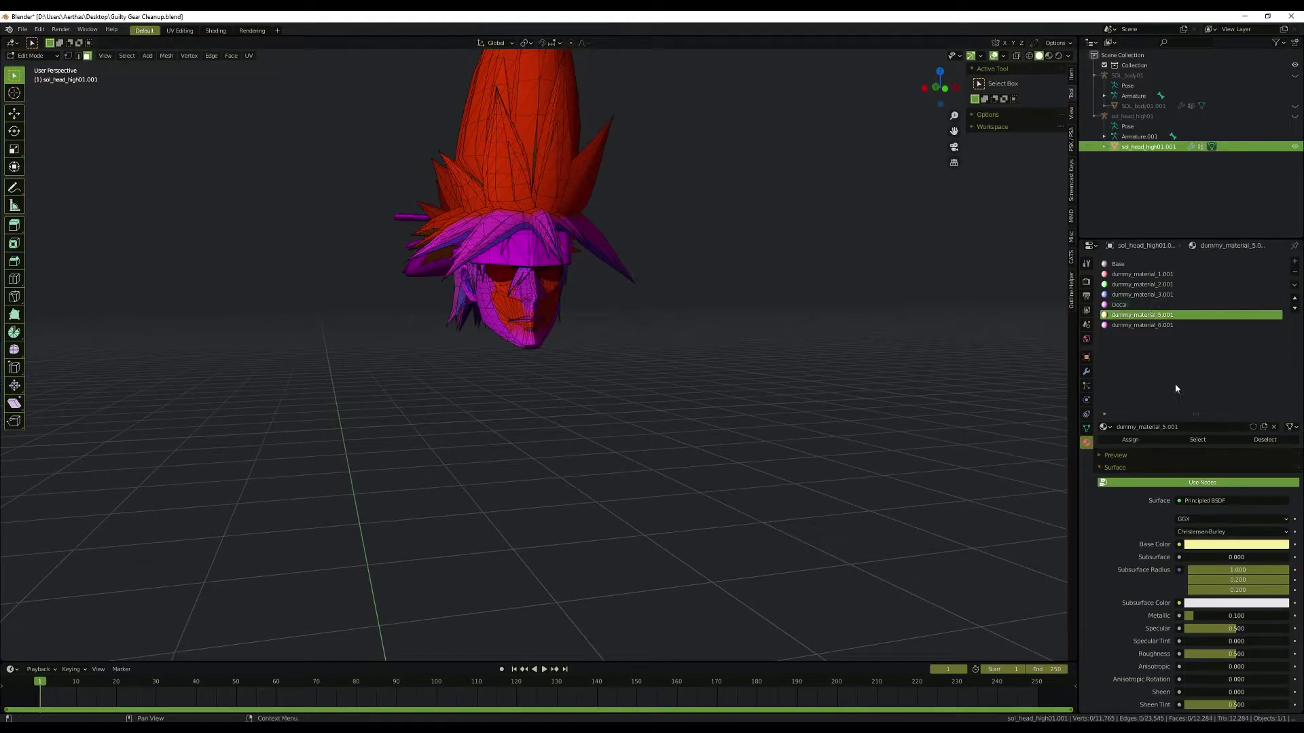
click(1195, 440)
middle_drag(715, 287, 867, 344)
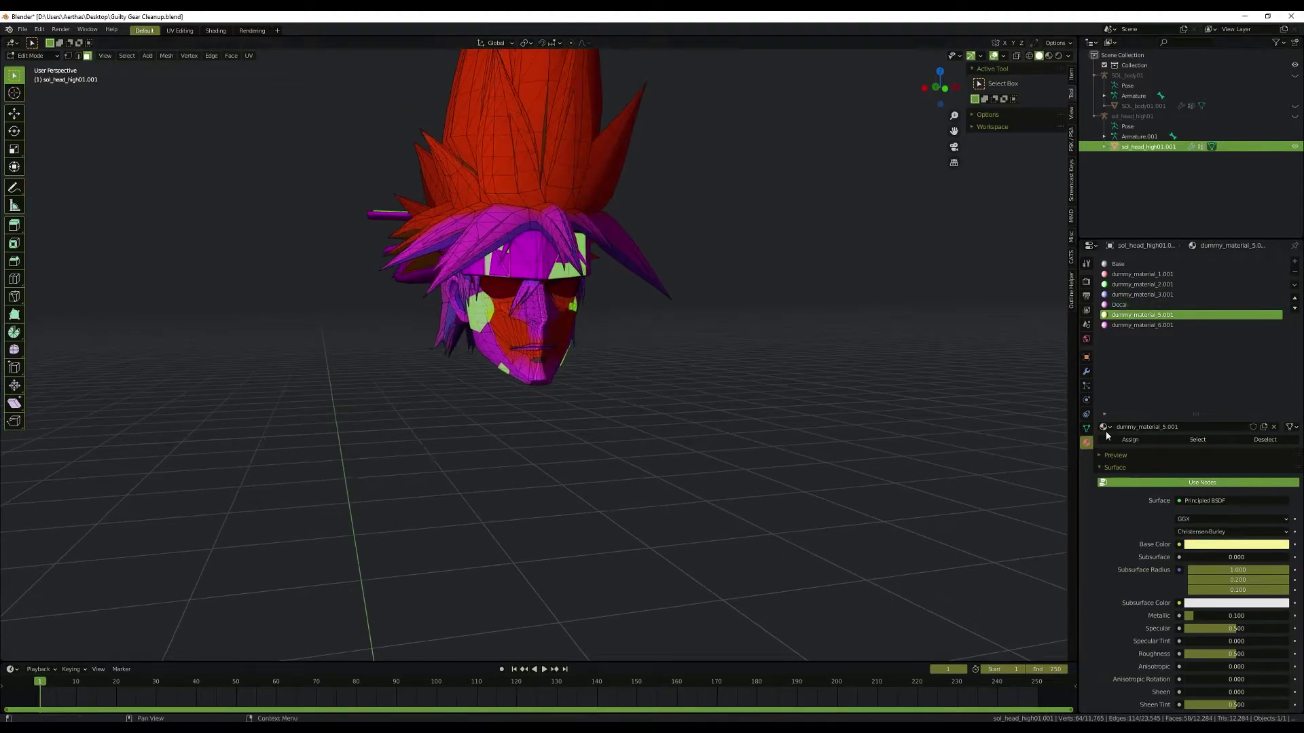
click(1103, 428)
click(1124, 451)
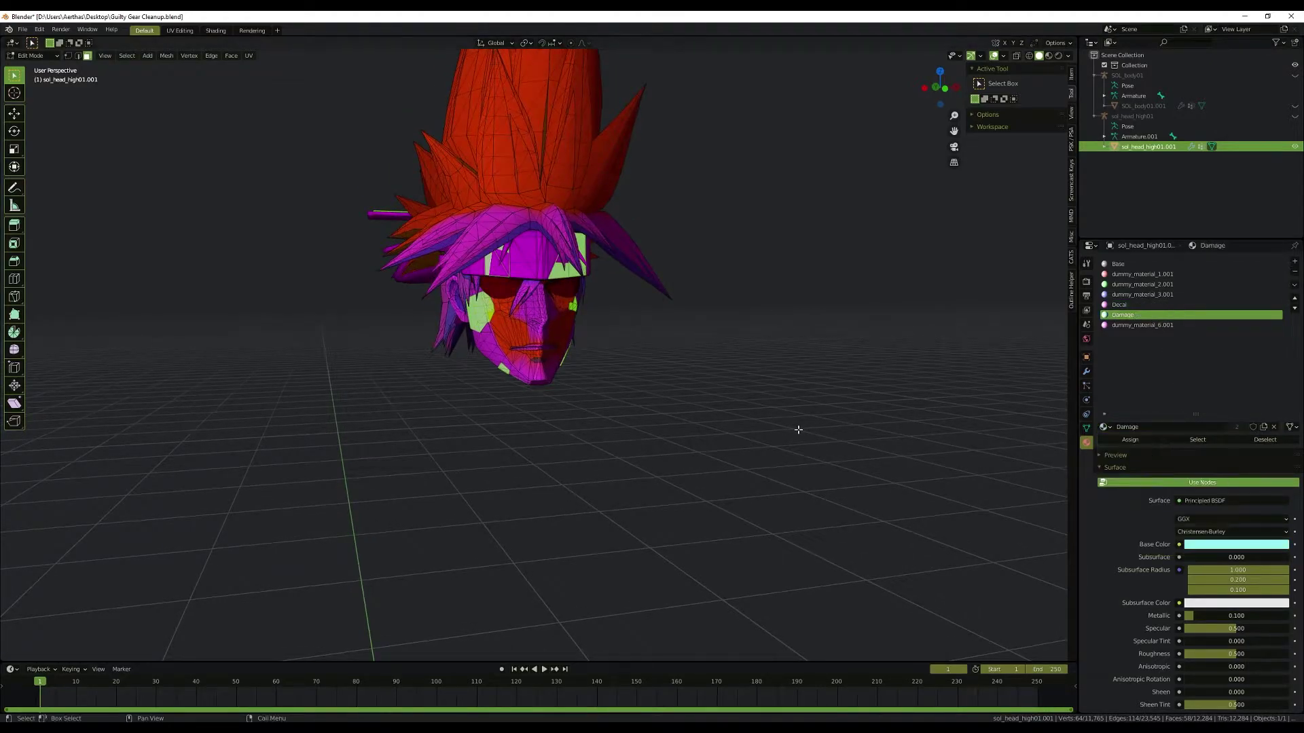
key(alt+a)
Step: Inspect the dummy_material_6.001 faces, then clear the face selection
click(1132, 324)
click(1192, 440)
shift+middle_drag(806, 387, 813, 395)
click(1141, 315)
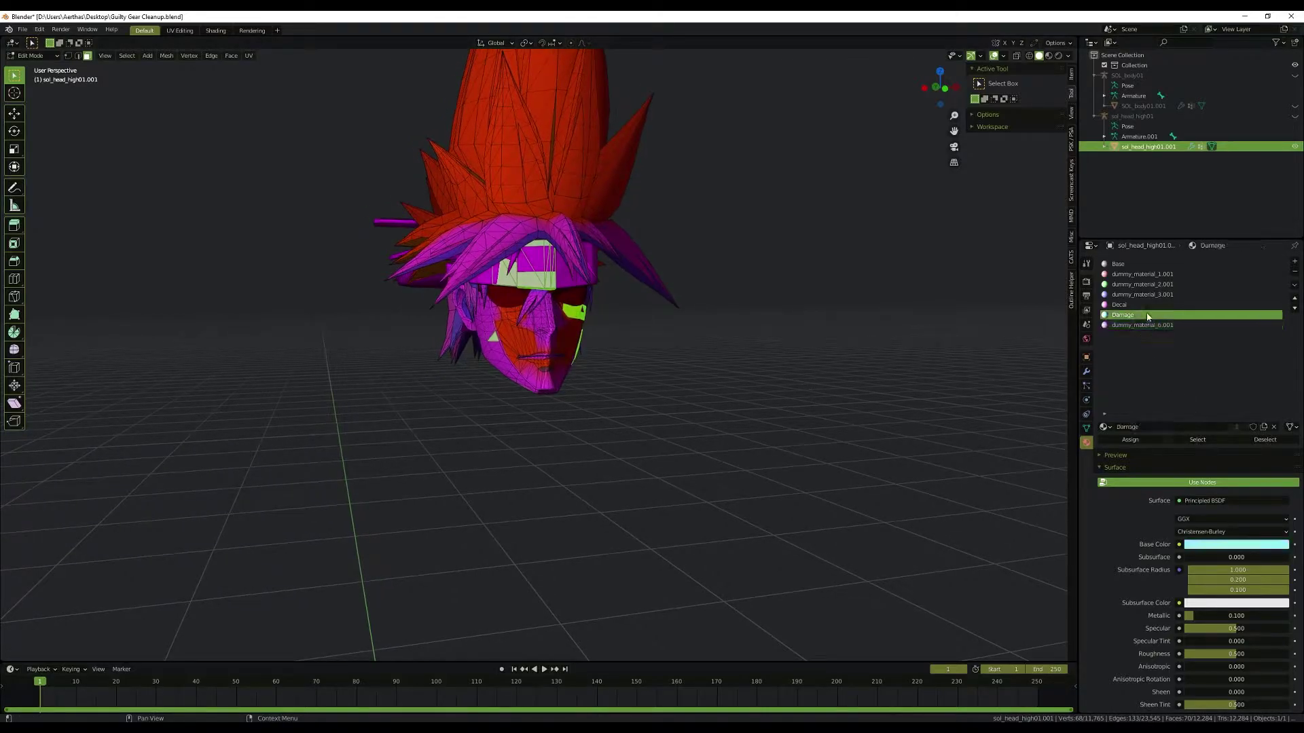
middle_drag(951, 347, 865, 366)
key(alt+a)
Step: In Object Mode, remove the unused dummy slots, leaving Base, Decal and Damage
key(ctrl+Tab)
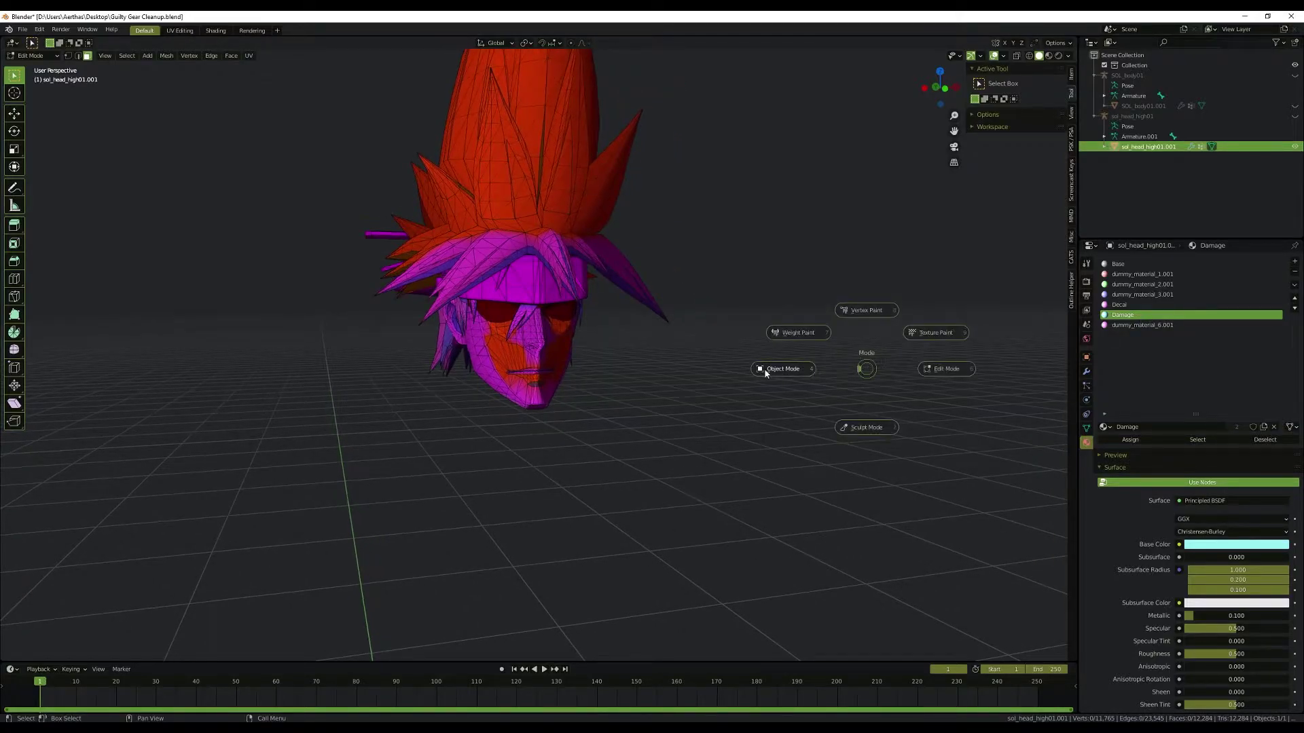
click(764, 368)
click(1268, 283)
click(1268, 274)
click(1294, 271)
click(1294, 271)
click(1294, 271)
click(1203, 296)
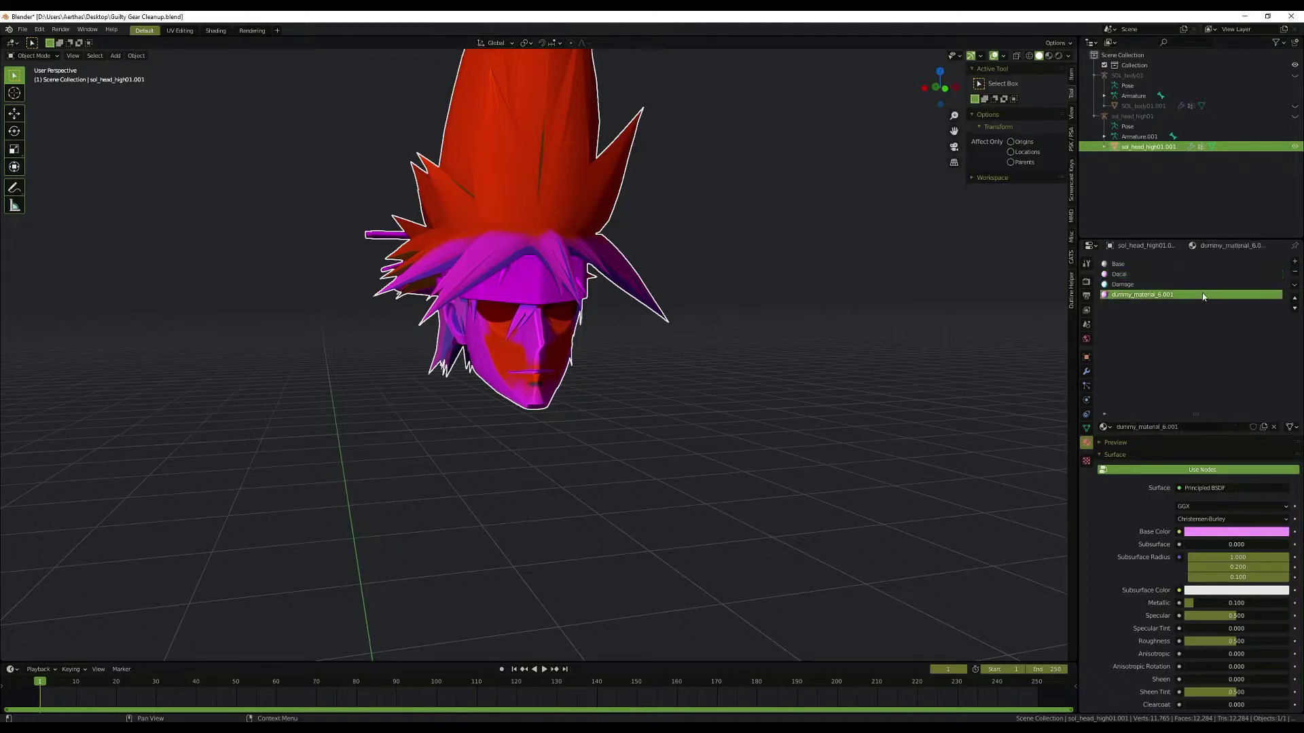
click(1295, 271)
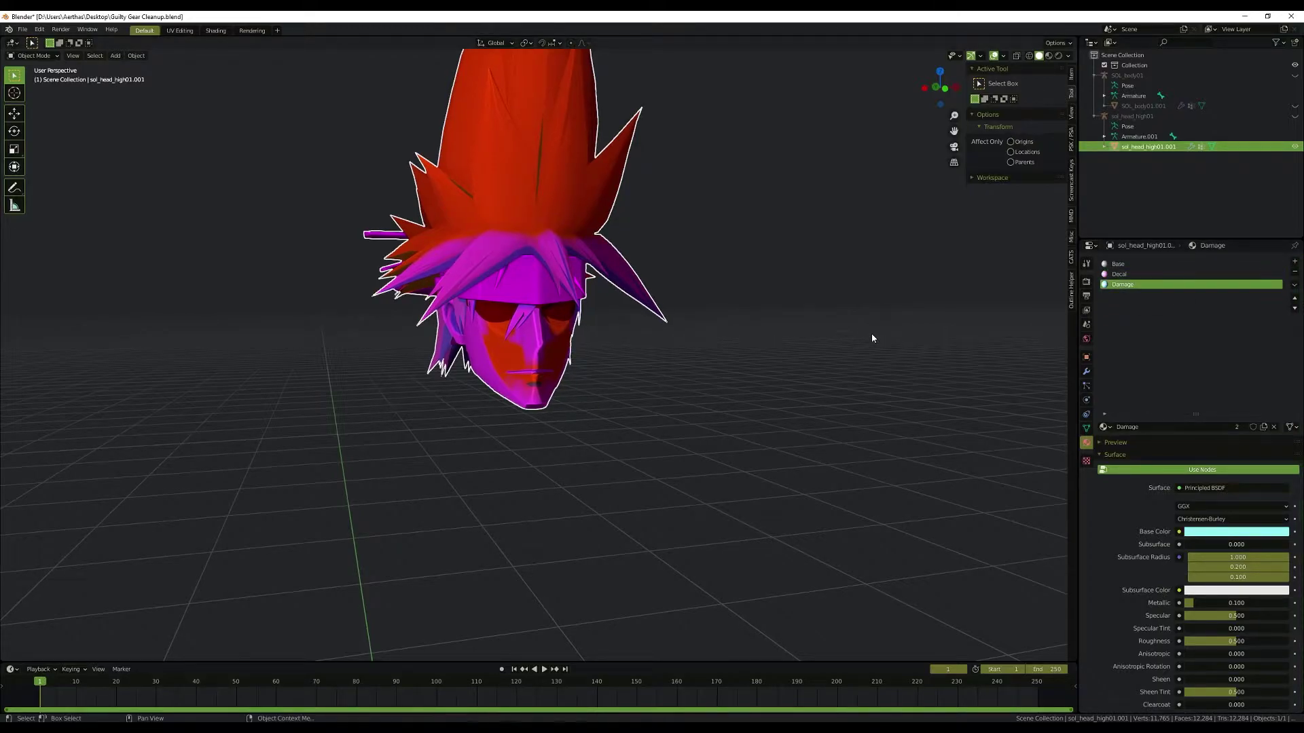
Step: Orbit and zoom around the head to inspect the ear
scroll(524, 324, up, 6)
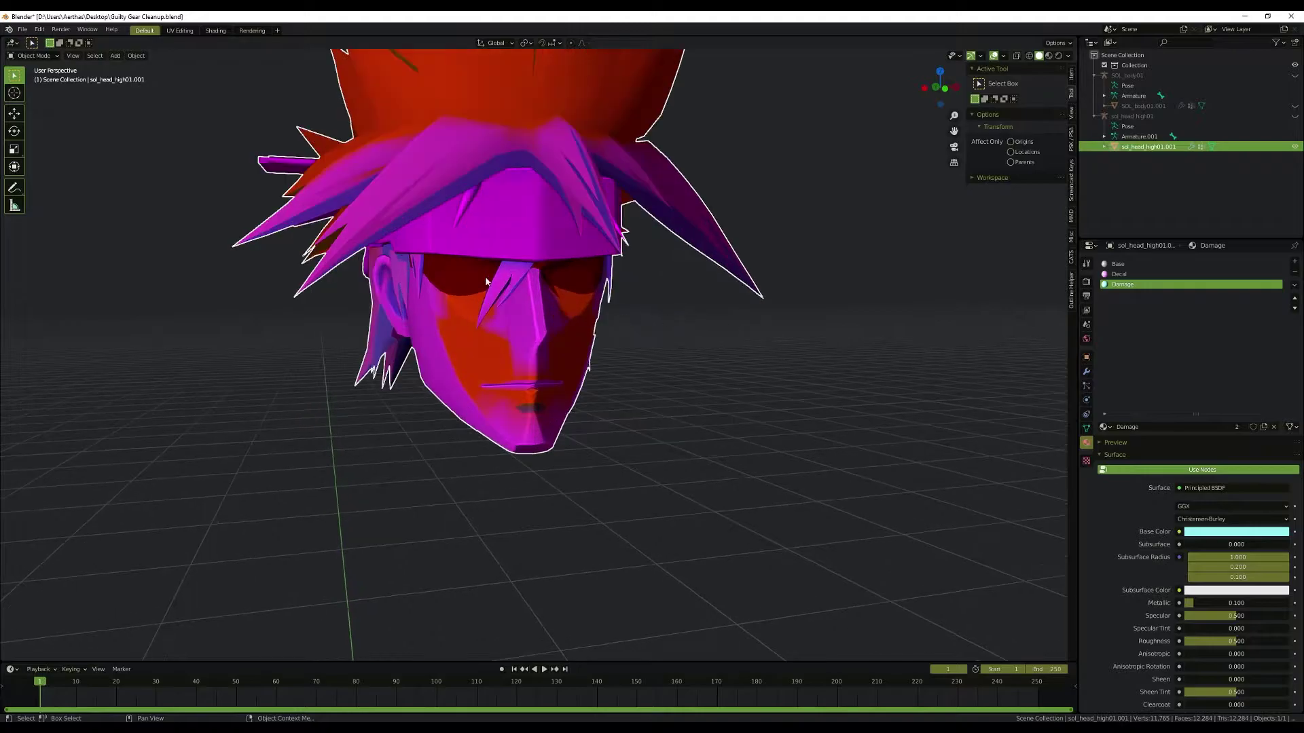
middle_drag(511, 315, 459, 315)
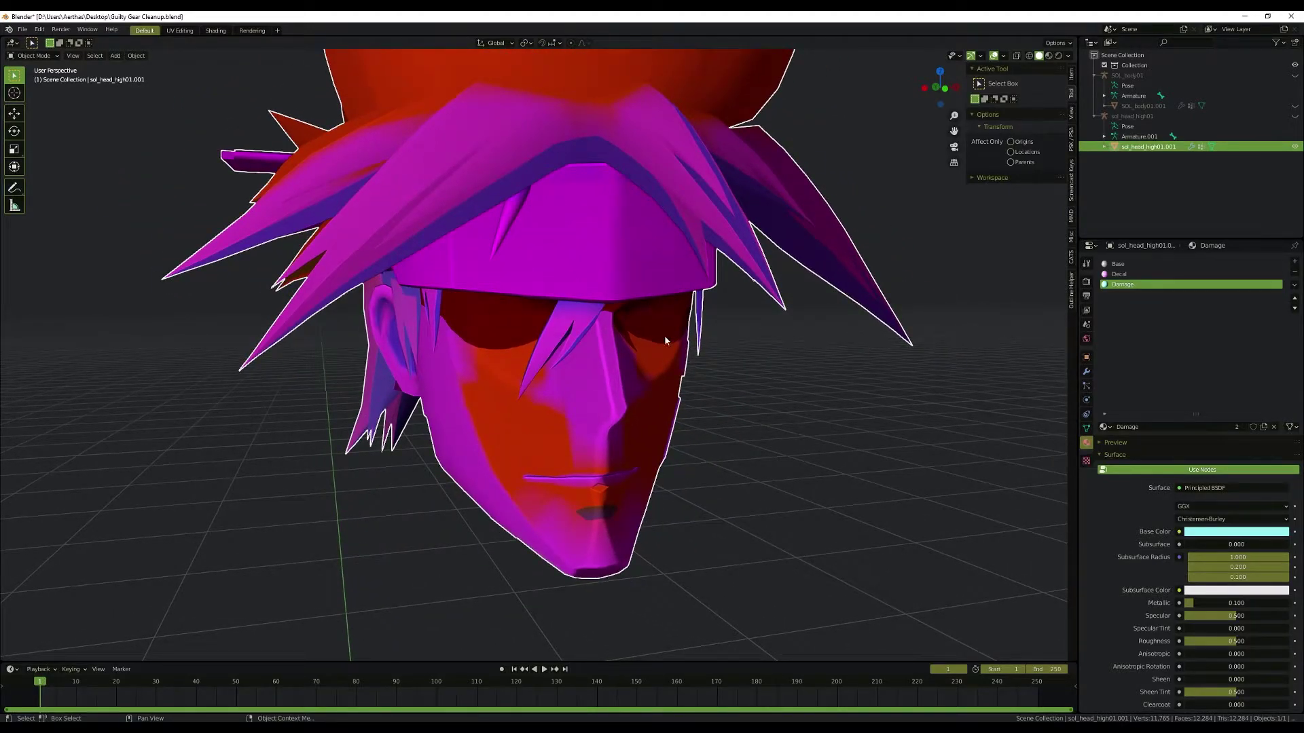
scroll(663, 335, down, 3)
scroll(632, 352, up, 5)
scroll(629, 351, down, 4)
scroll(769, 279, up, 2)
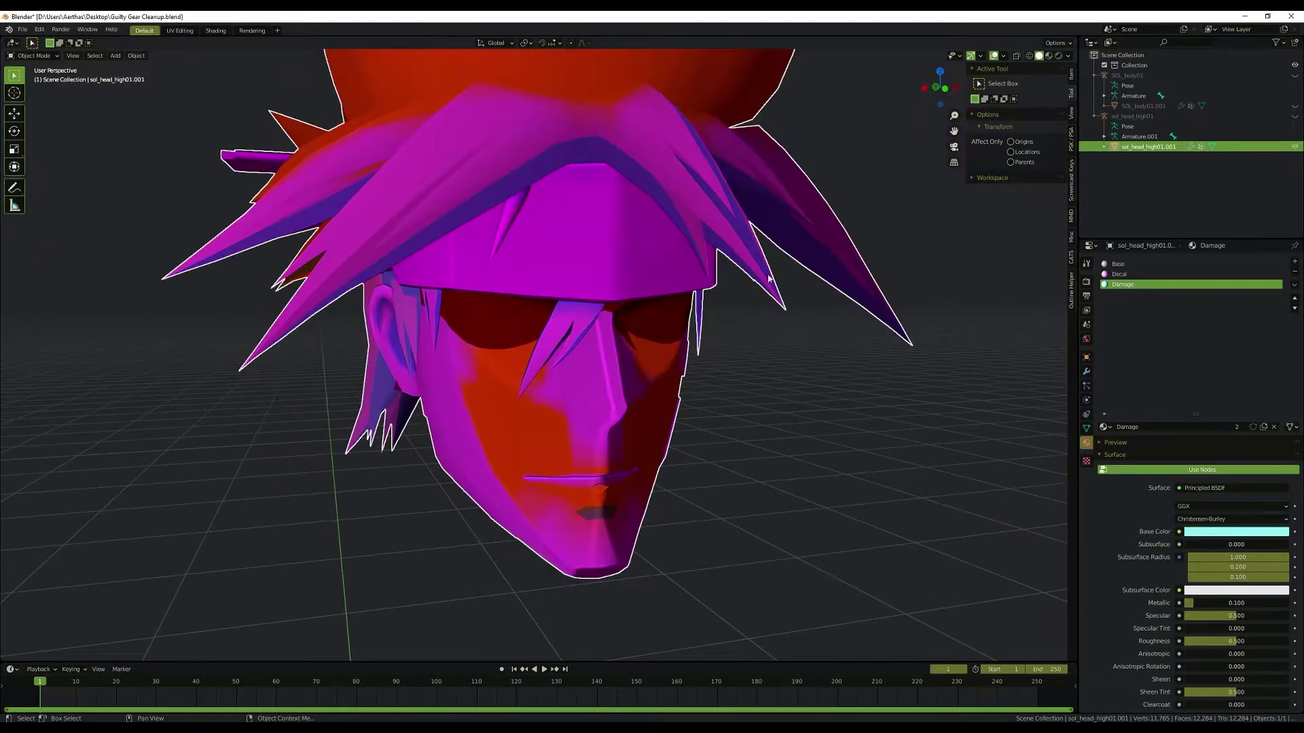
Step: Turn the timeline into an enlarged Shader Editor showing the head's material nodes
click(12, 670)
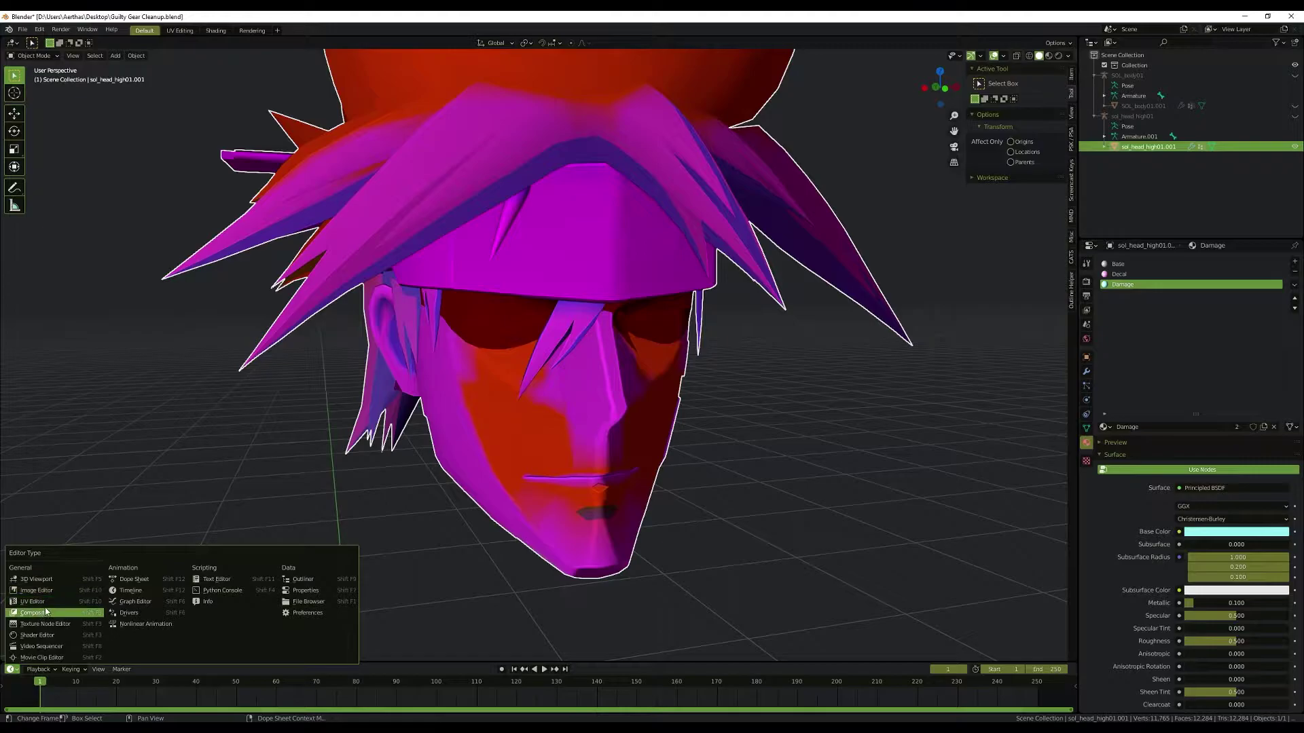
click(48, 635)
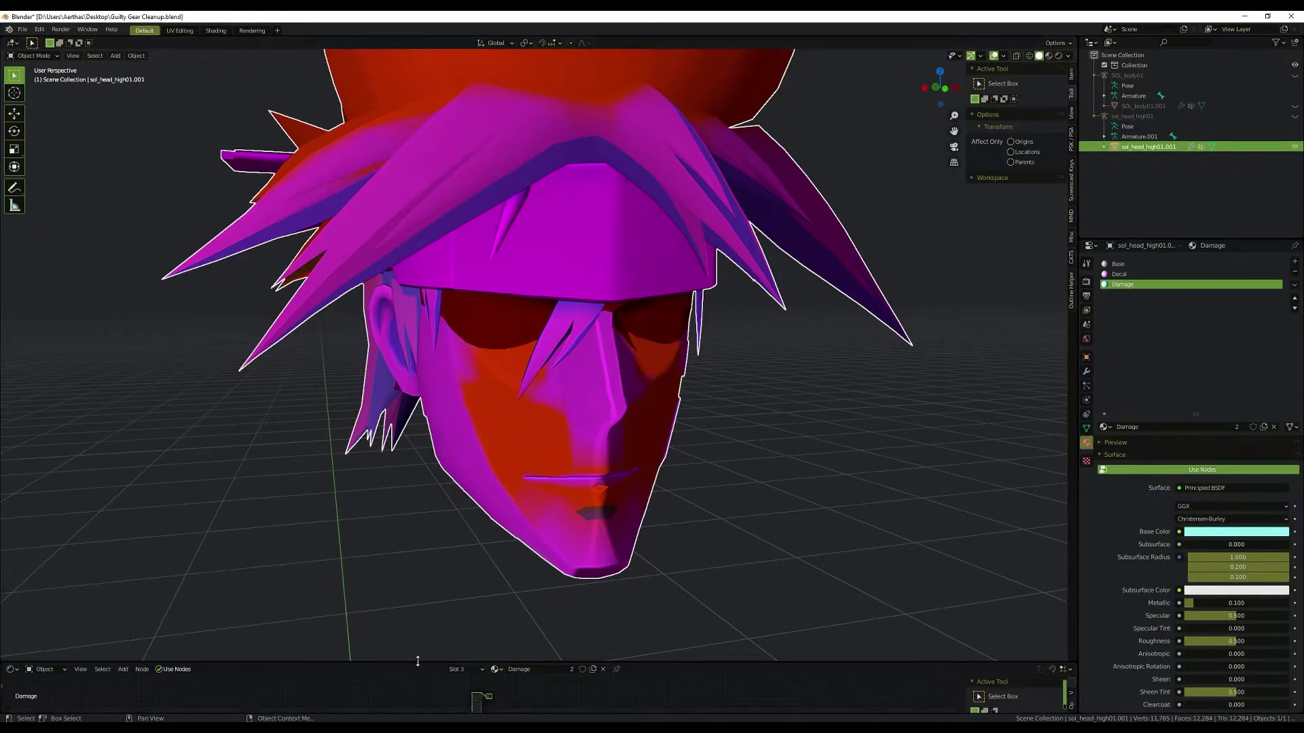
drag(418, 662, 425, 531)
scroll(406, 641, up, 4)
middle_drag(381, 648, 466, 616)
scroll(475, 610, up, 3)
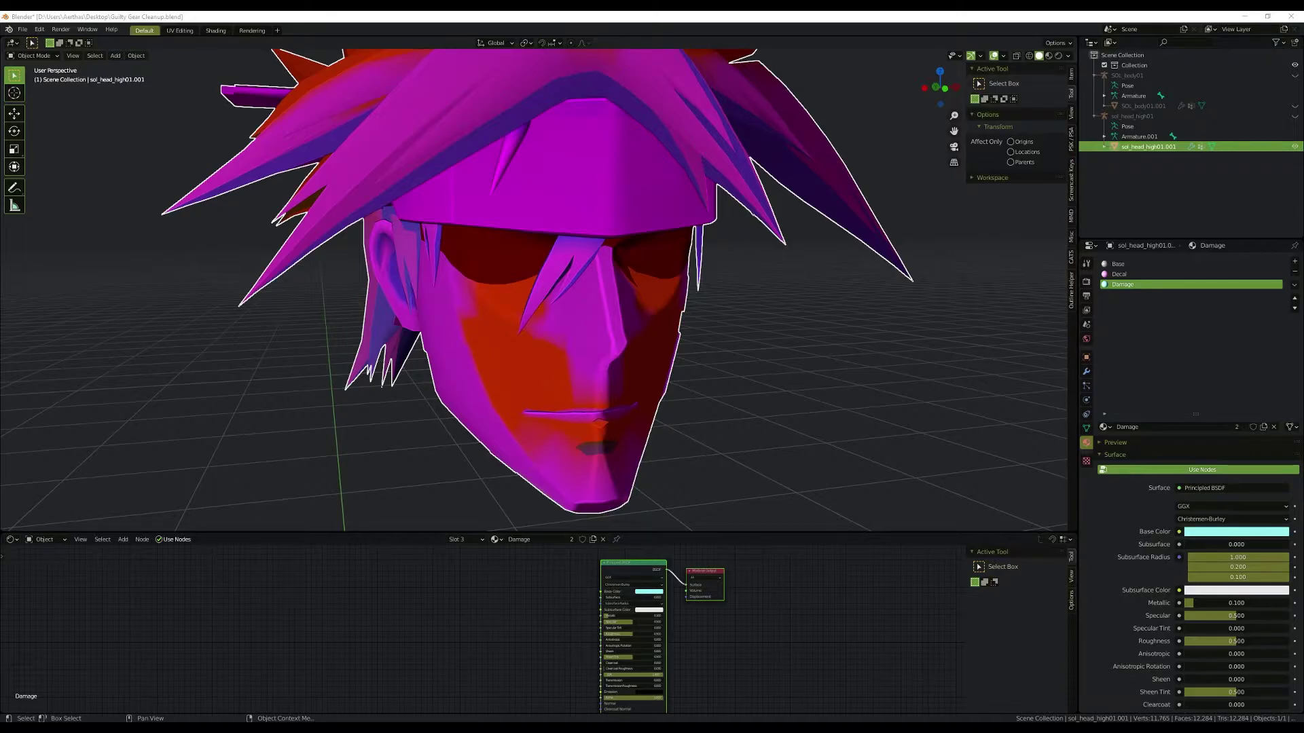
drag(521, 607, 474, 582)
scroll(488, 588, up, 2)
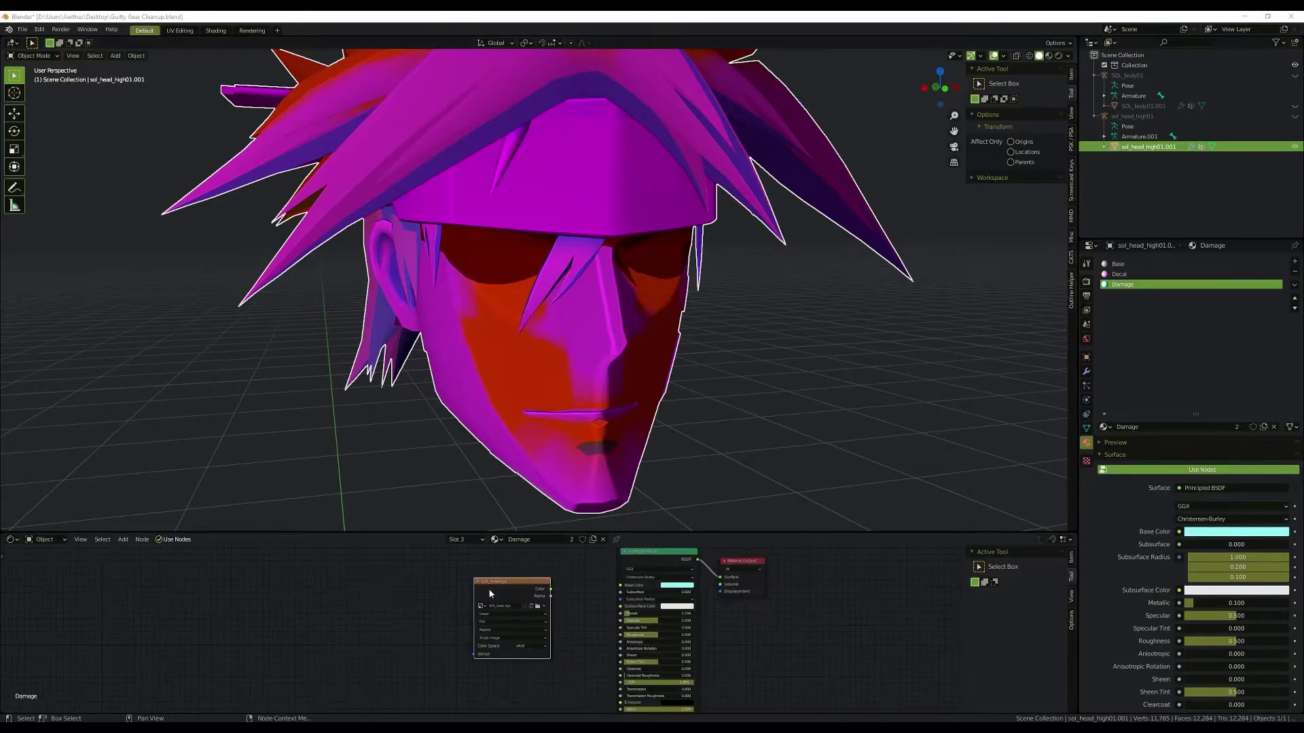
Step: Set the viewport shading colour to Texture and give the 3D viewport more room
click(1068, 56)
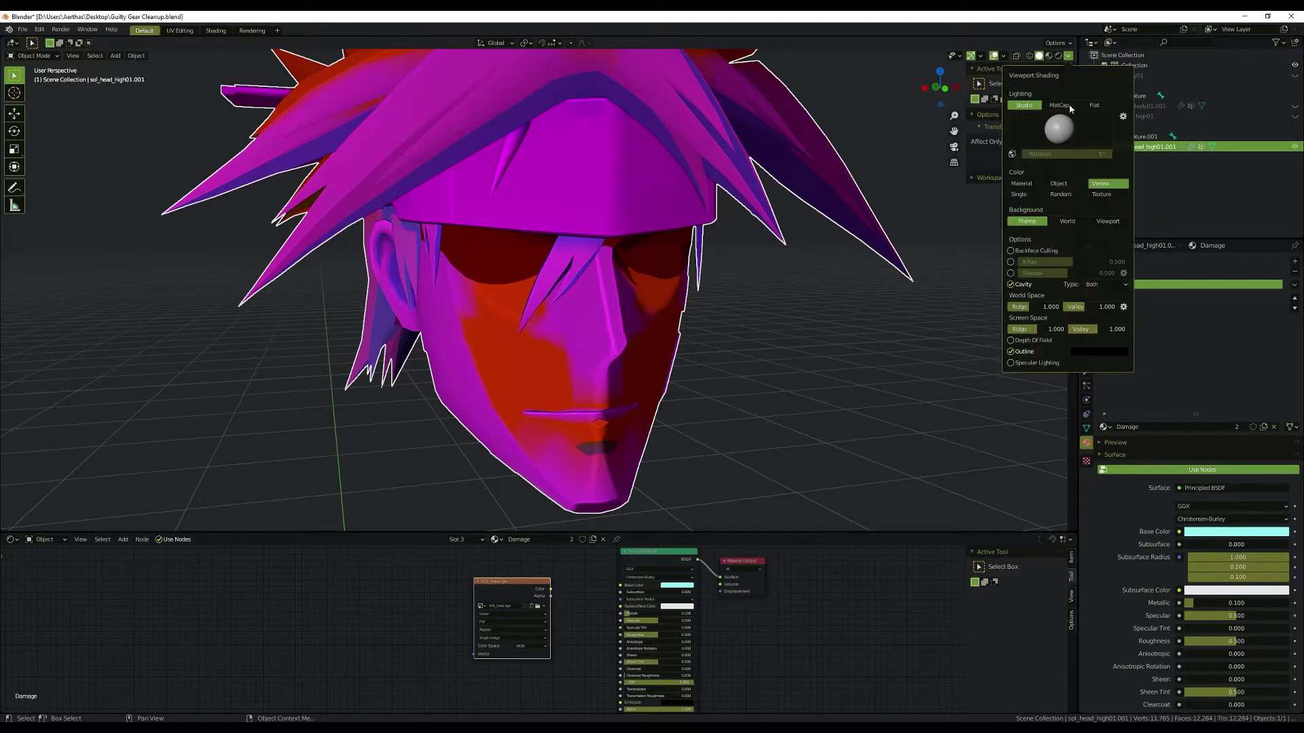
click(1101, 197)
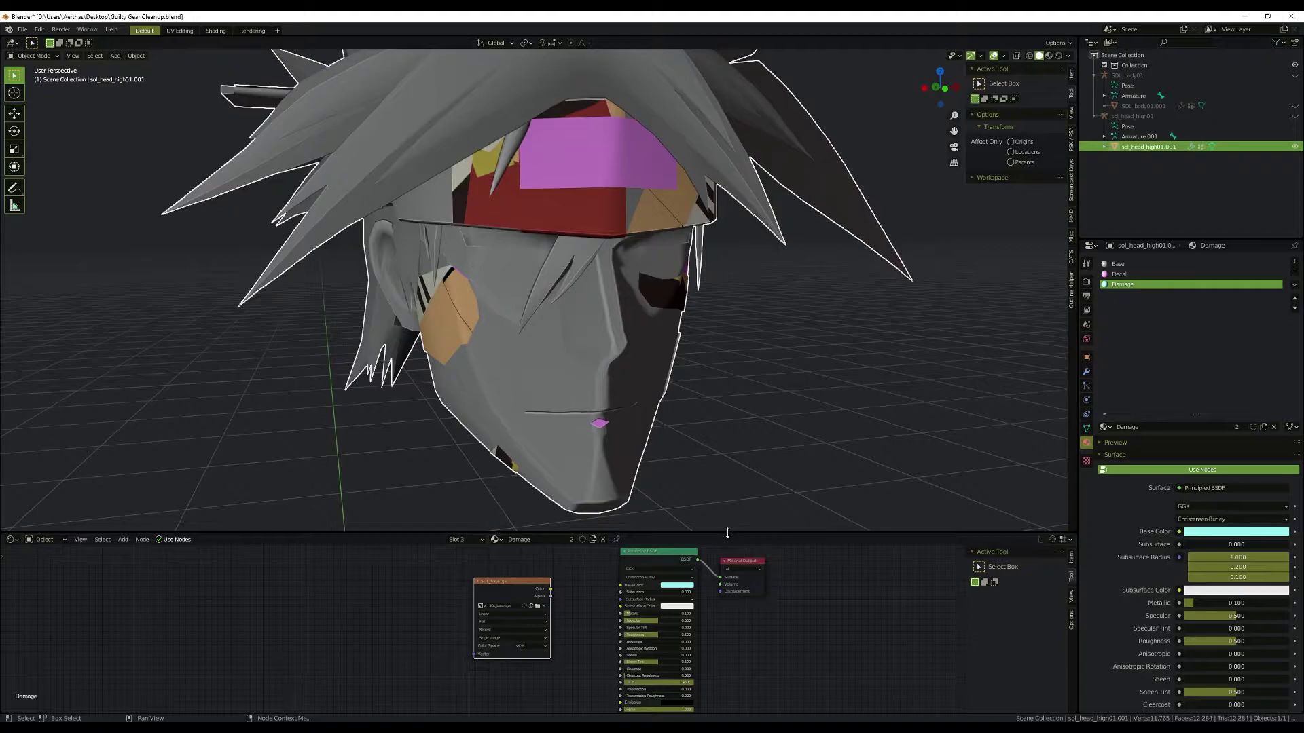
drag(732, 534, 724, 600)
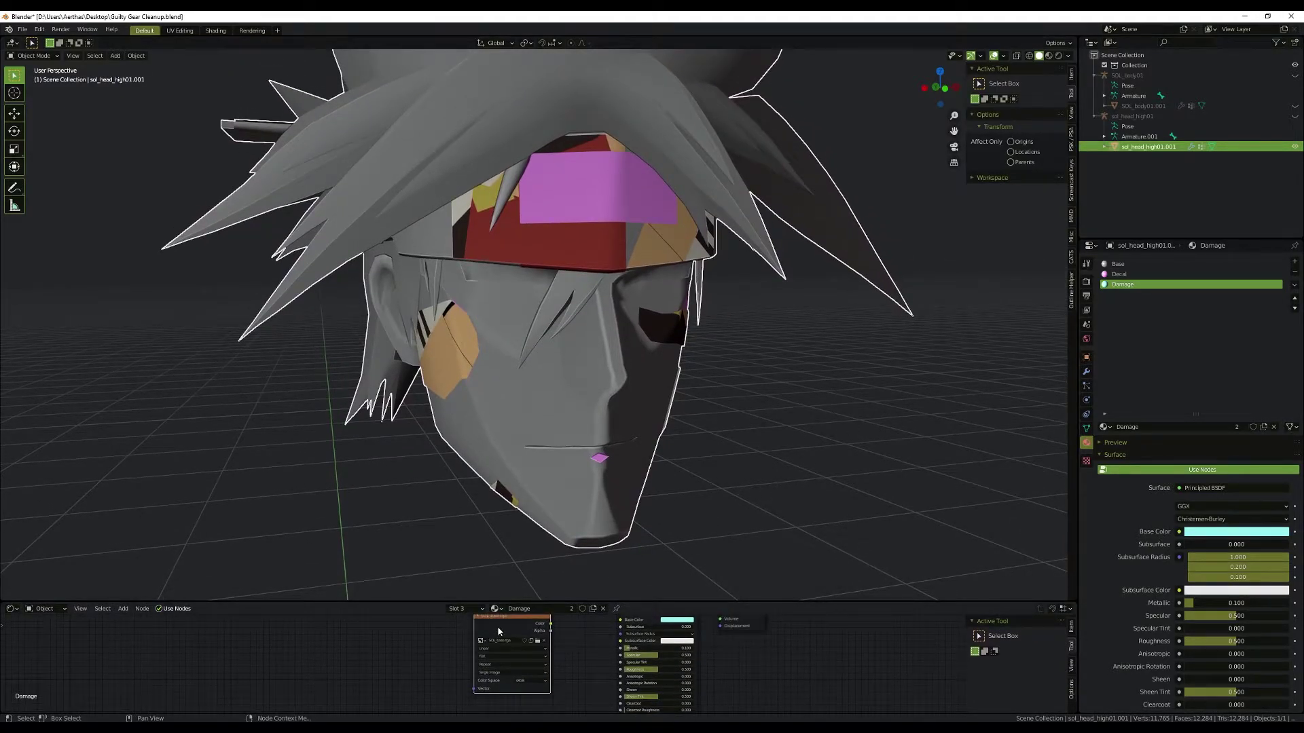
Step: Replace the old image node with a SOL_base.tga texture node in the Base material
key(x)
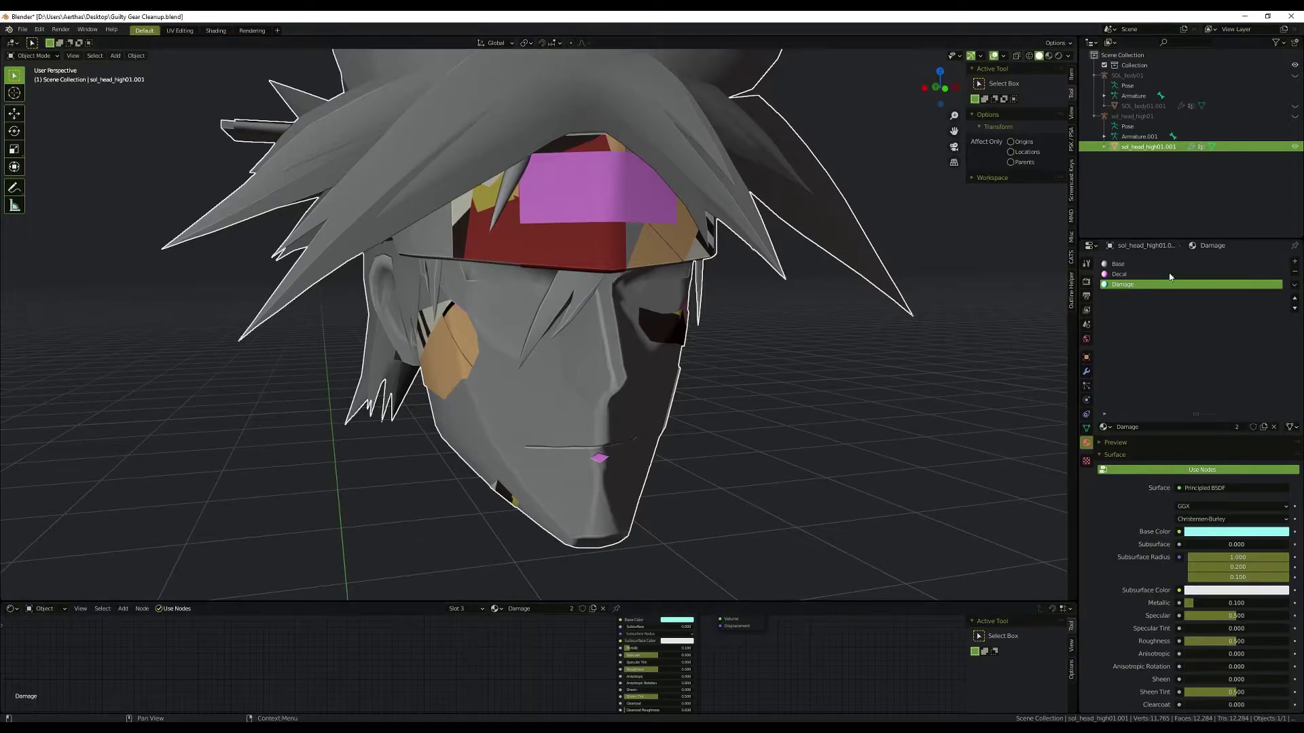
click(1141, 265)
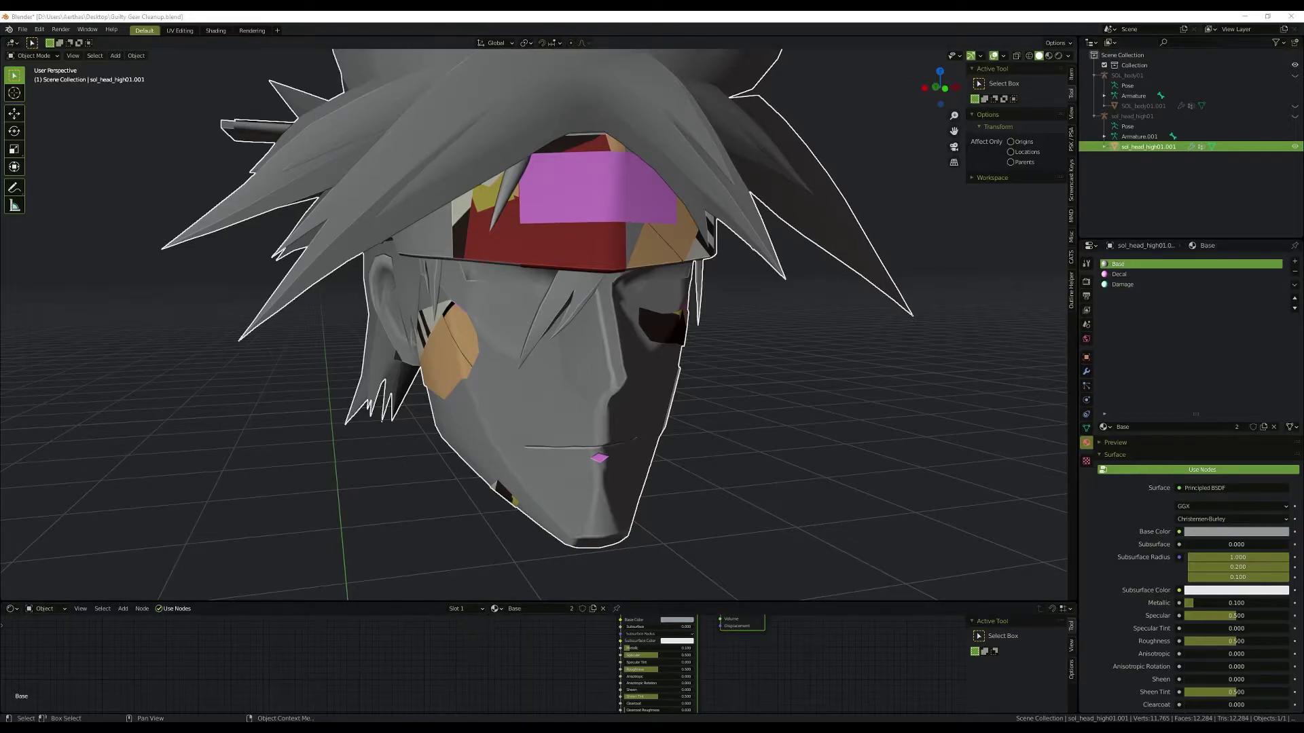
drag(550, 655, 536, 652)
scroll(537, 652, up, 1)
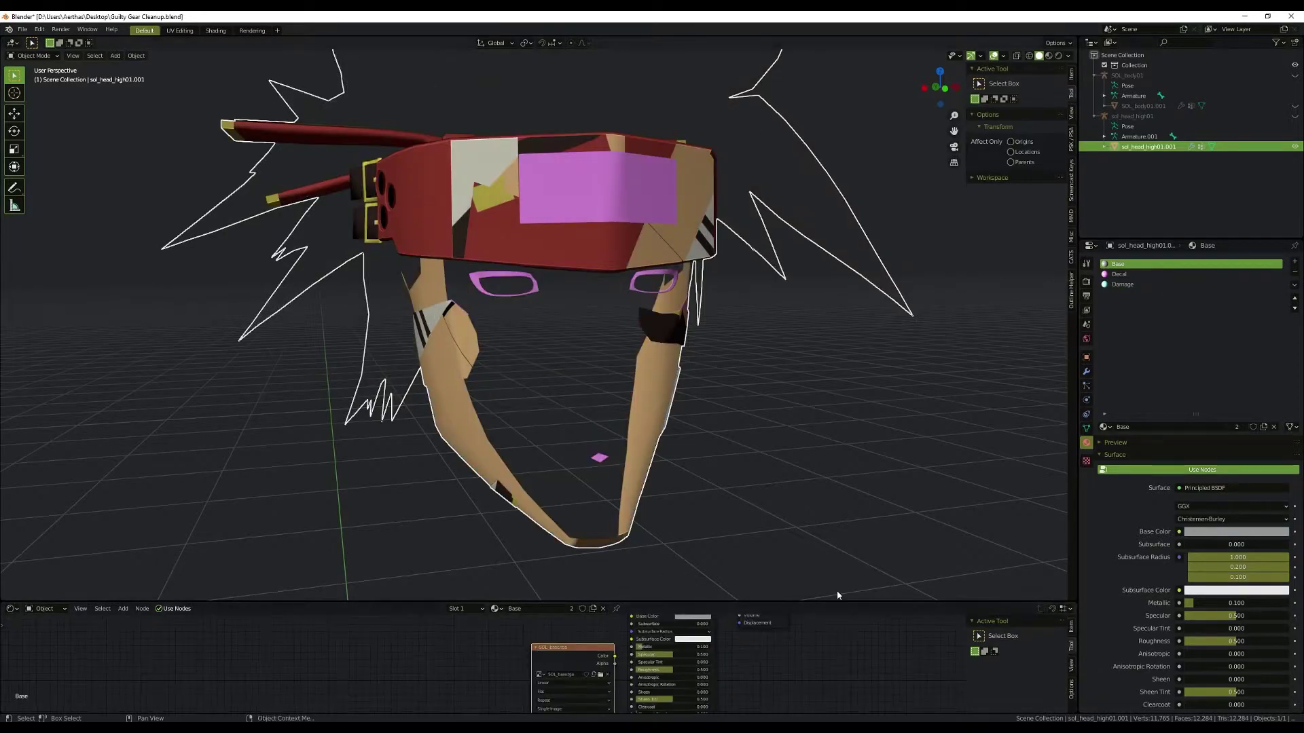
scroll(702, 477, down, 4)
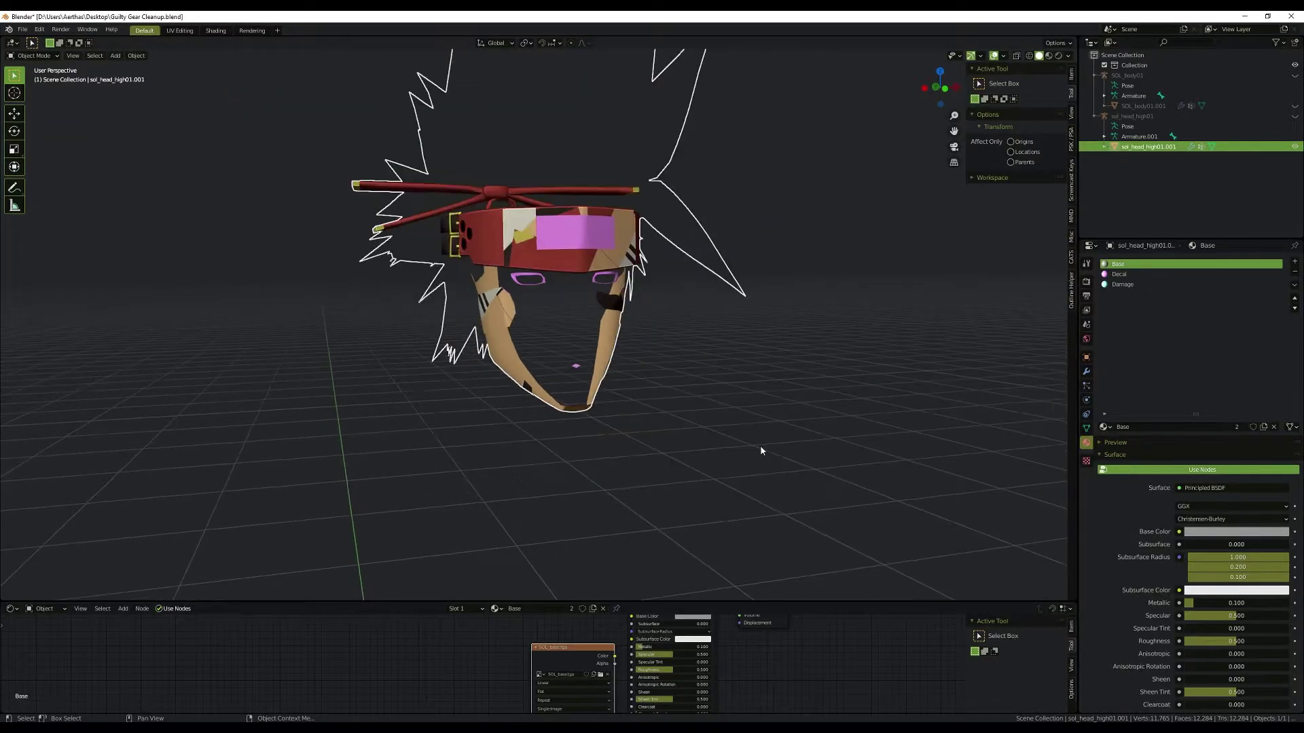
Step: Split off an Image Editor showing SOL_base.tga and display its image settings
drag(1073, 604, 765, 600)
click(774, 608)
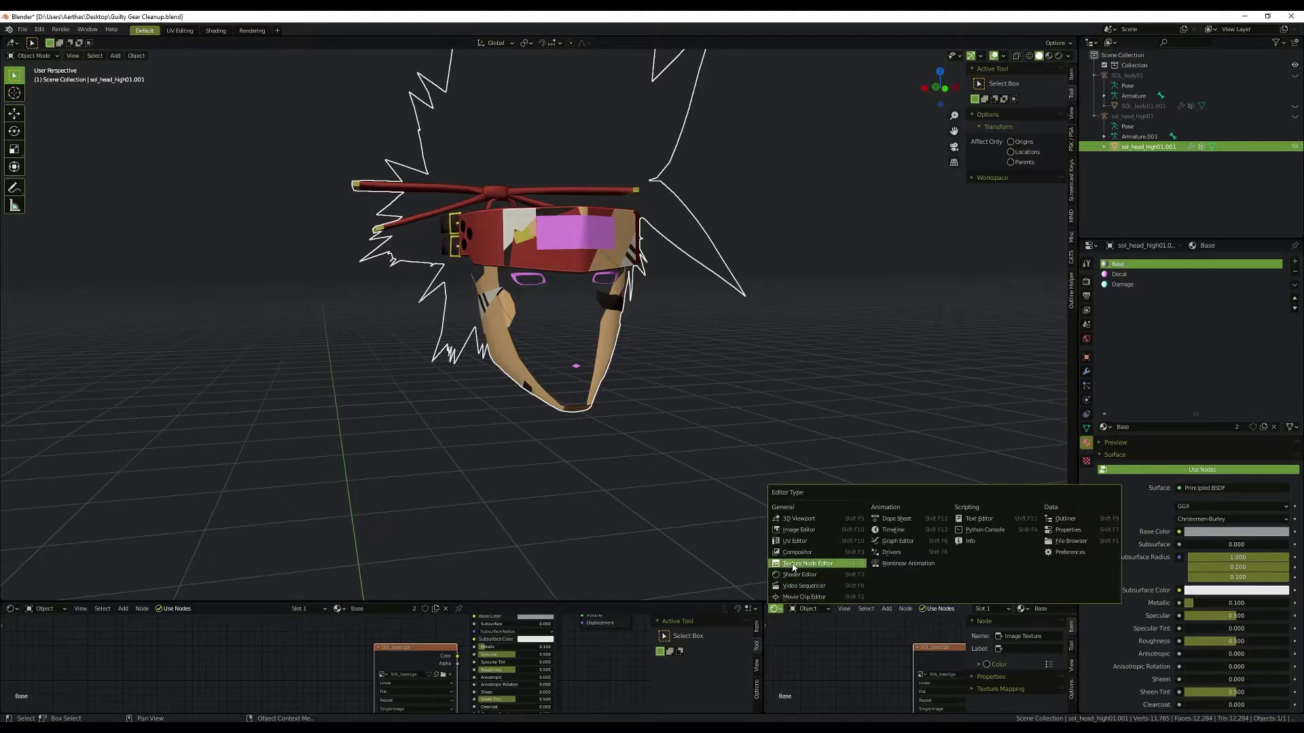
click(799, 530)
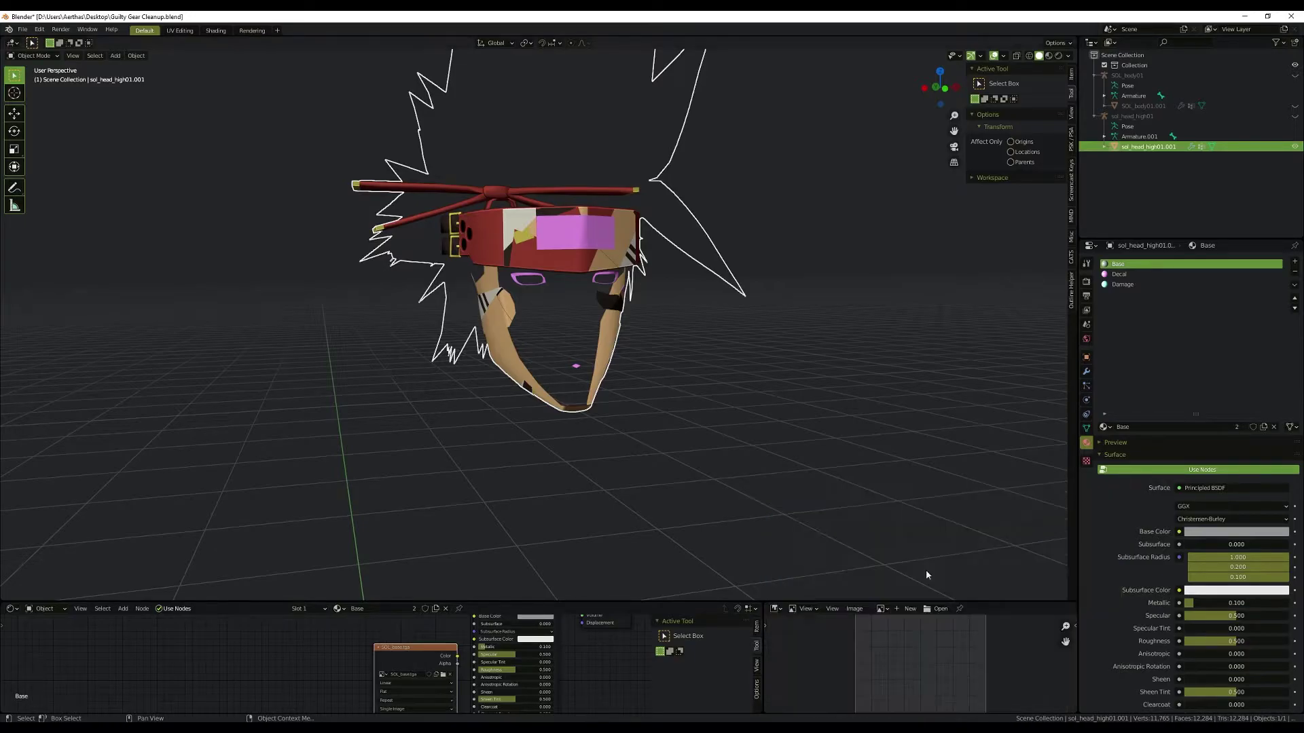
click(883, 609)
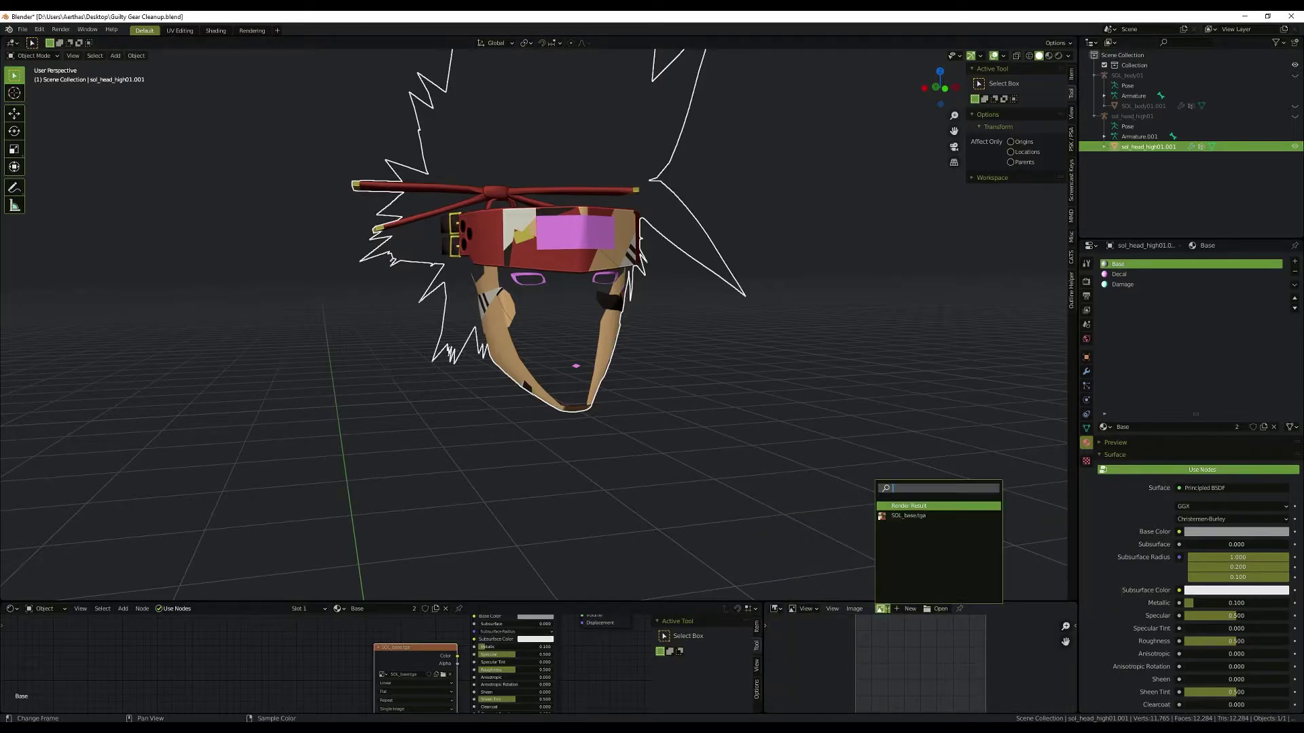
click(909, 516)
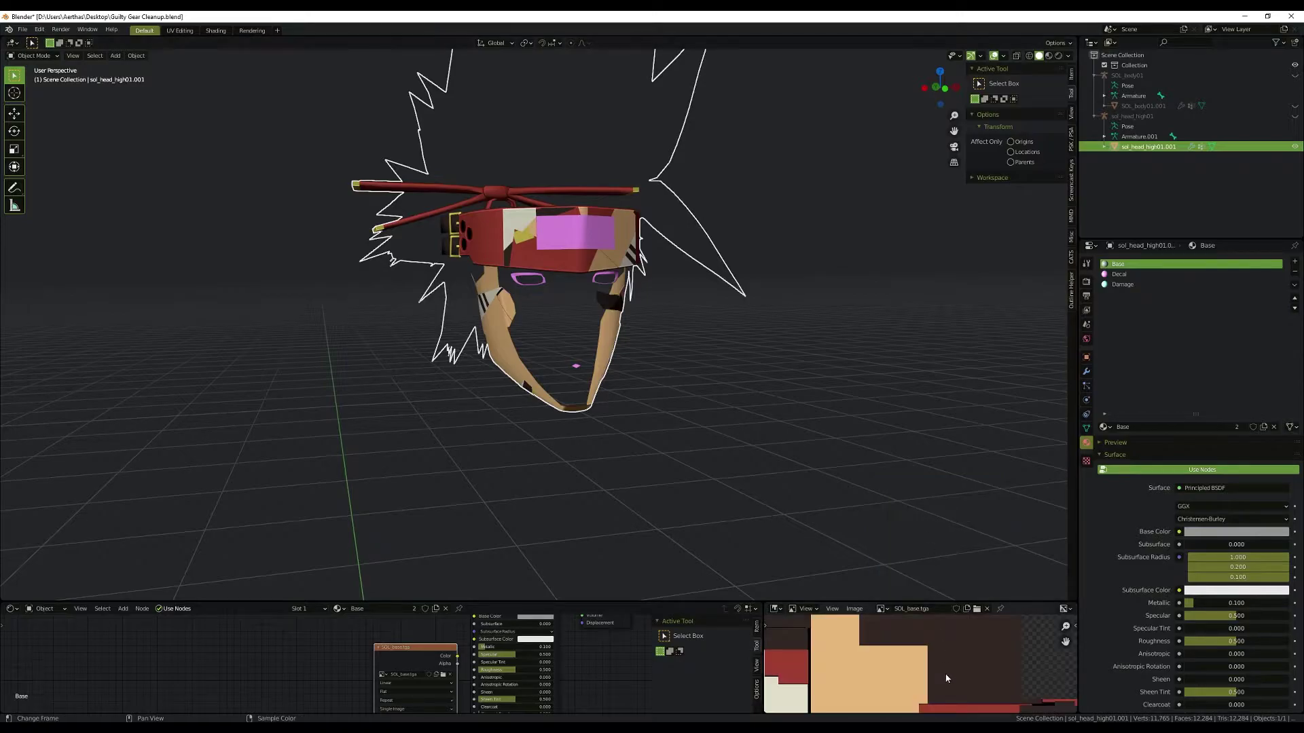
scroll(946, 679, down, 4)
scroll(948, 675, up, 3)
middle_drag(975, 654, 957, 650)
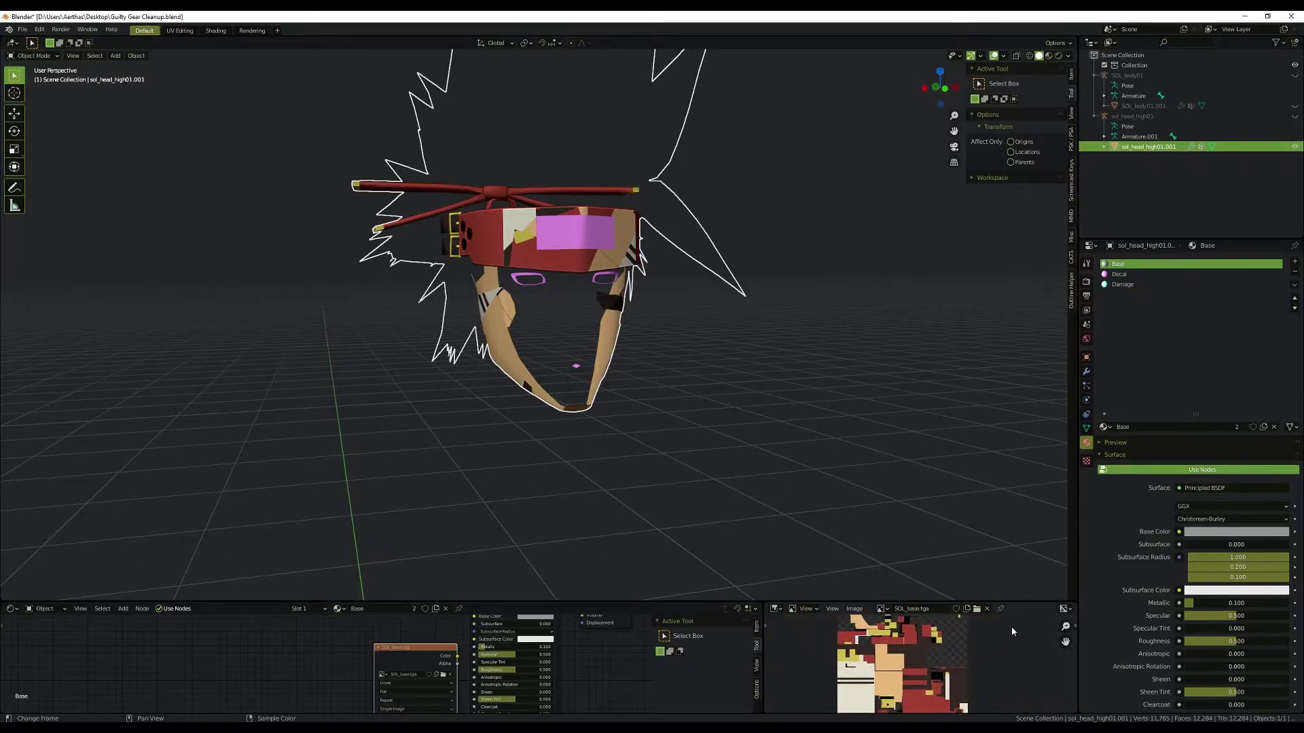
click(1075, 626)
click(1070, 646)
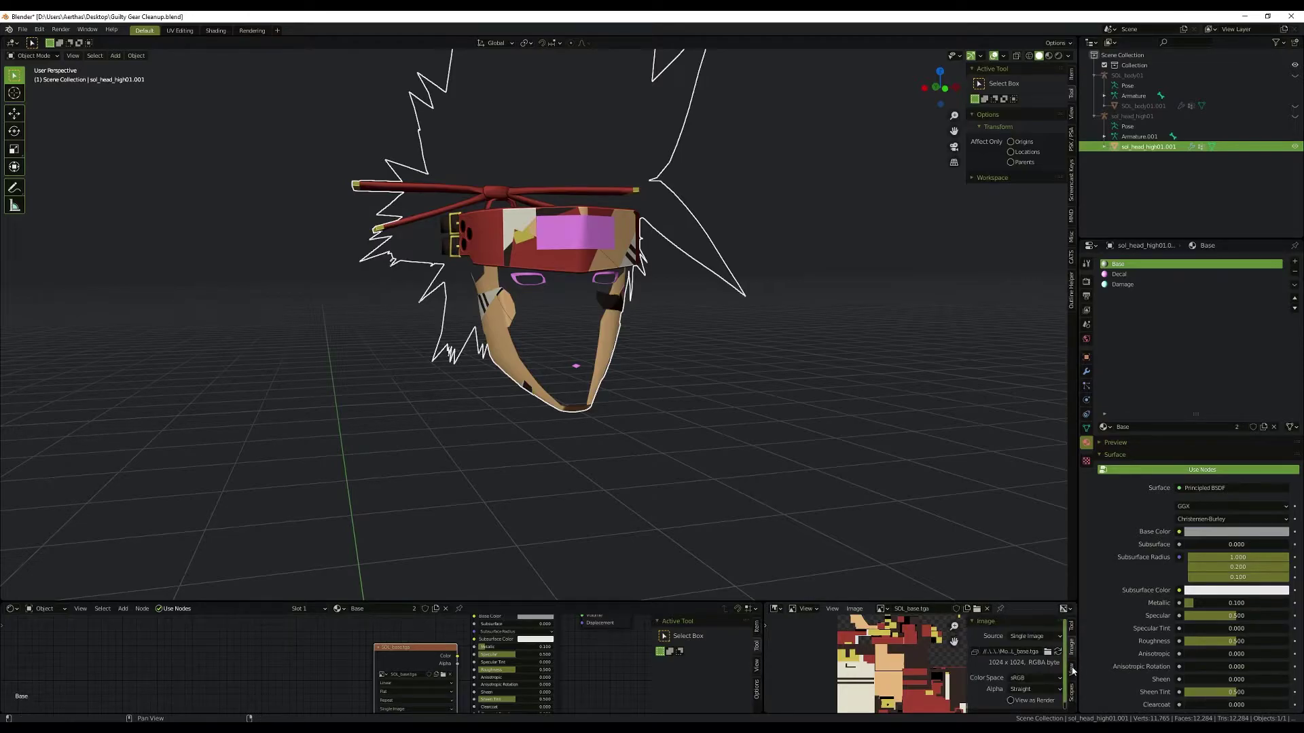
Step: Set the SOL_base.tga alpha mode to None so the hair shows
drag(968, 601, 967, 435)
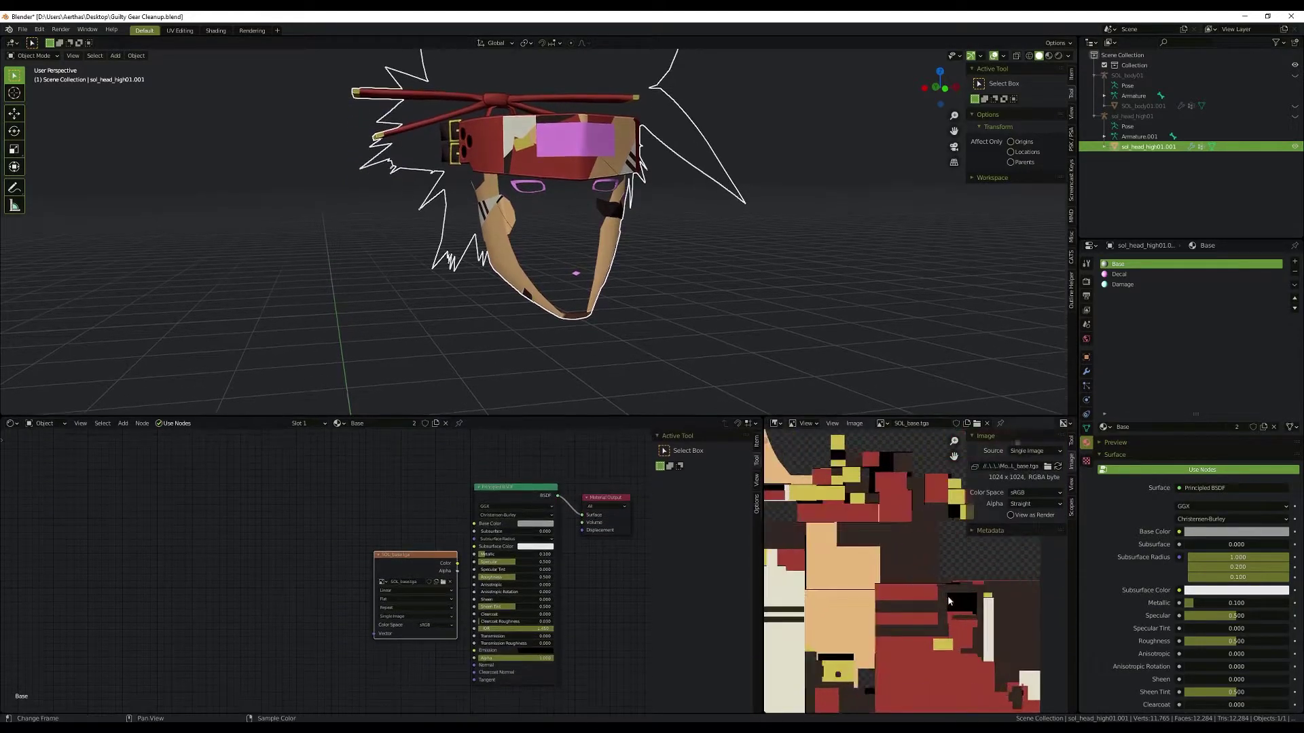
scroll(995, 599, down, 2)
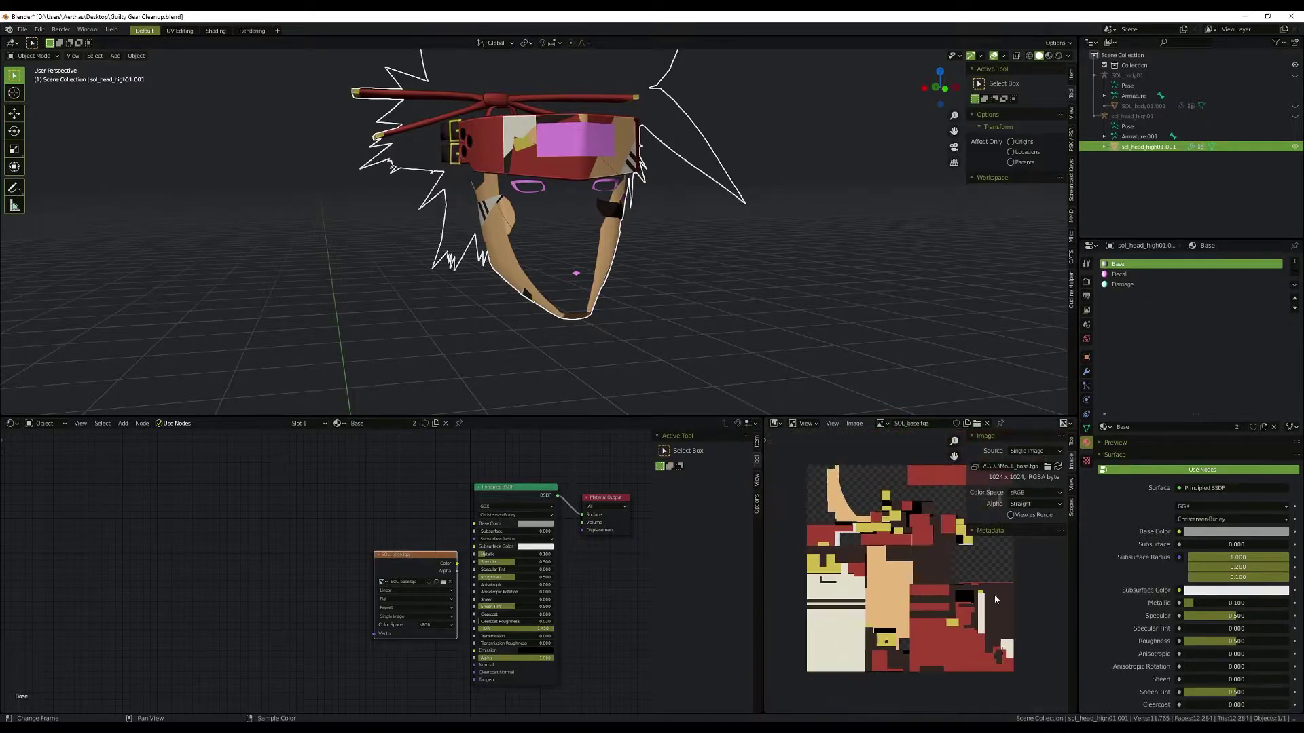
click(1024, 504)
click(1043, 540)
click(1034, 504)
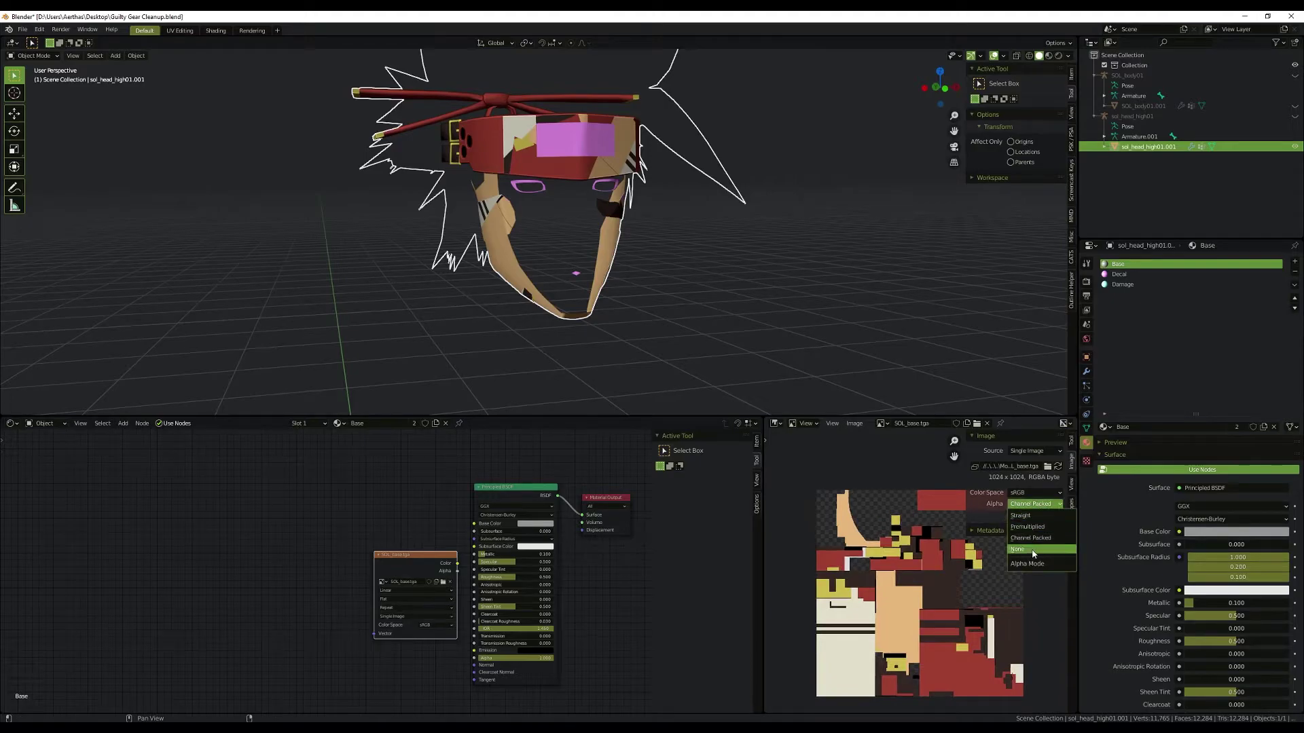
click(1032, 550)
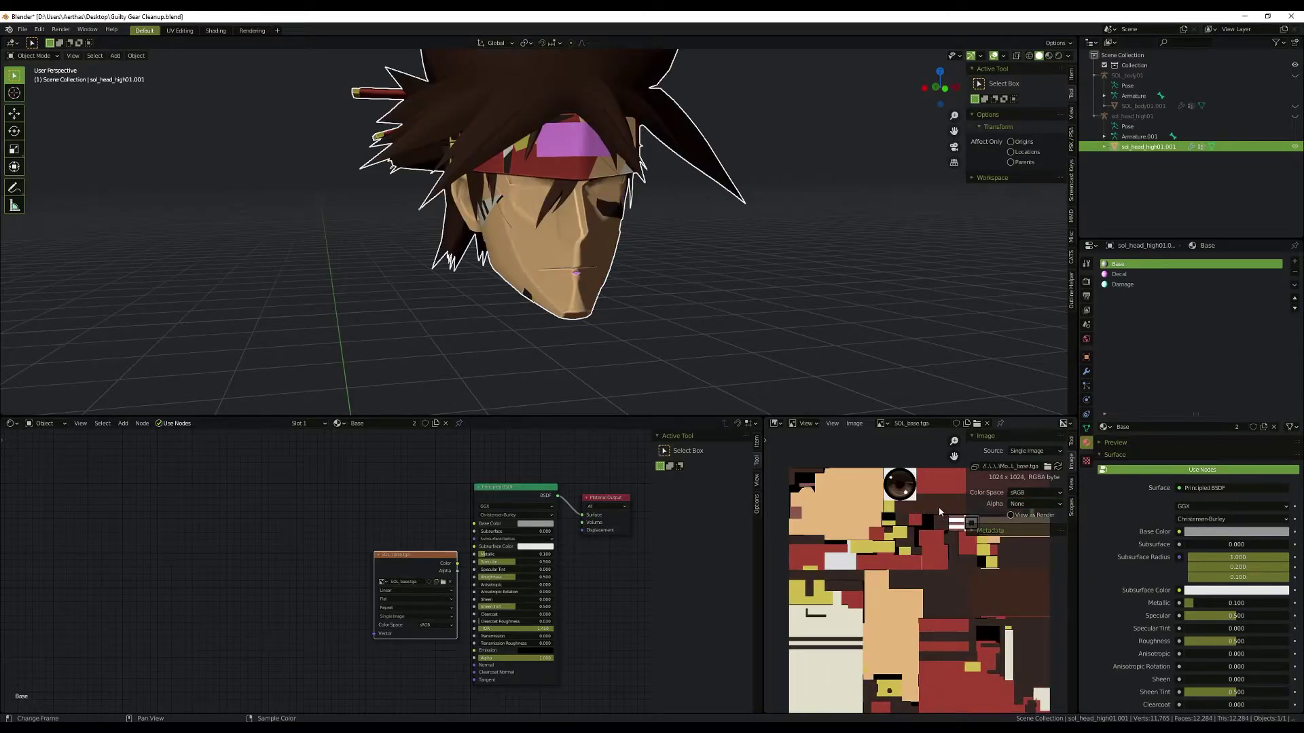
Step: Enlarge the 3D viewport around the face and switch the head into Edit Mode
drag(740, 416, 735, 564)
scroll(666, 340, up, 3)
scroll(666, 341, down, 3)
scroll(665, 340, up, 2)
middle_drag(666, 381, 687, 353)
scroll(652, 326, up, 5)
middle_drag(628, 296, 429, 250)
scroll(461, 254, down, 4)
key(ctrl+Tab)
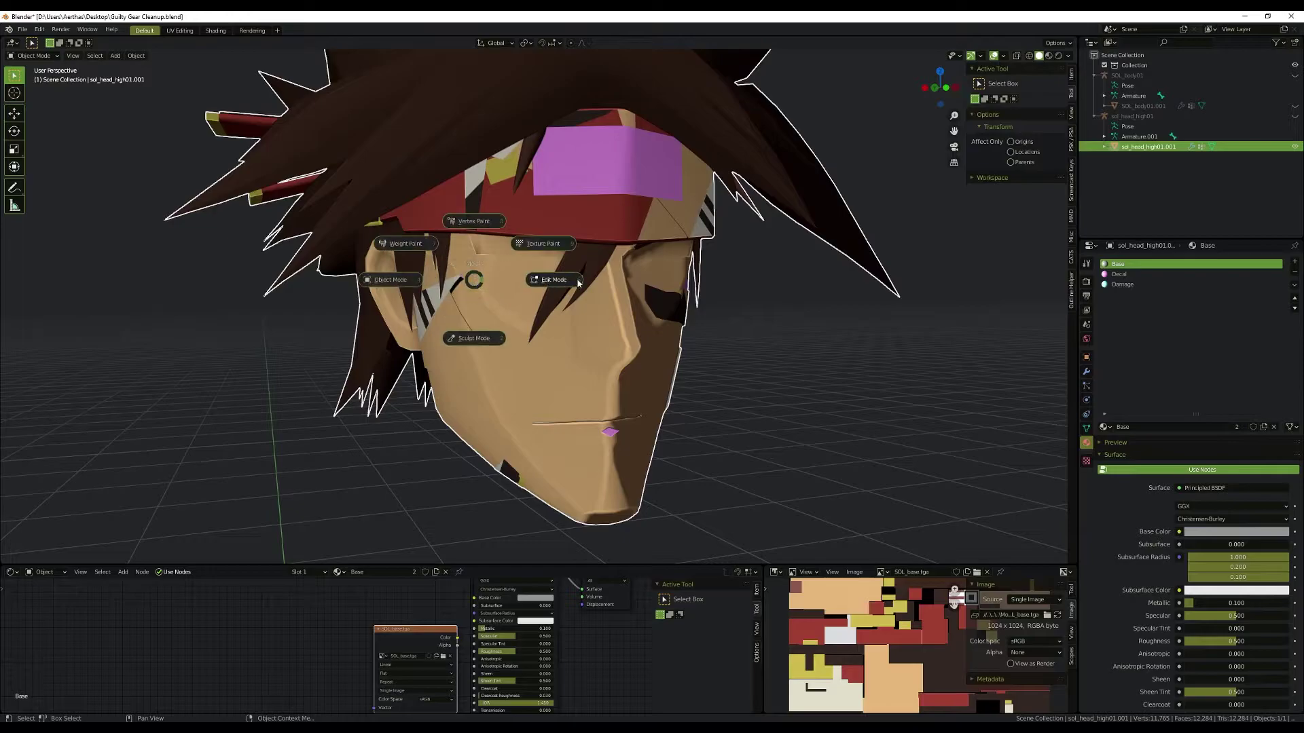
click(578, 283)
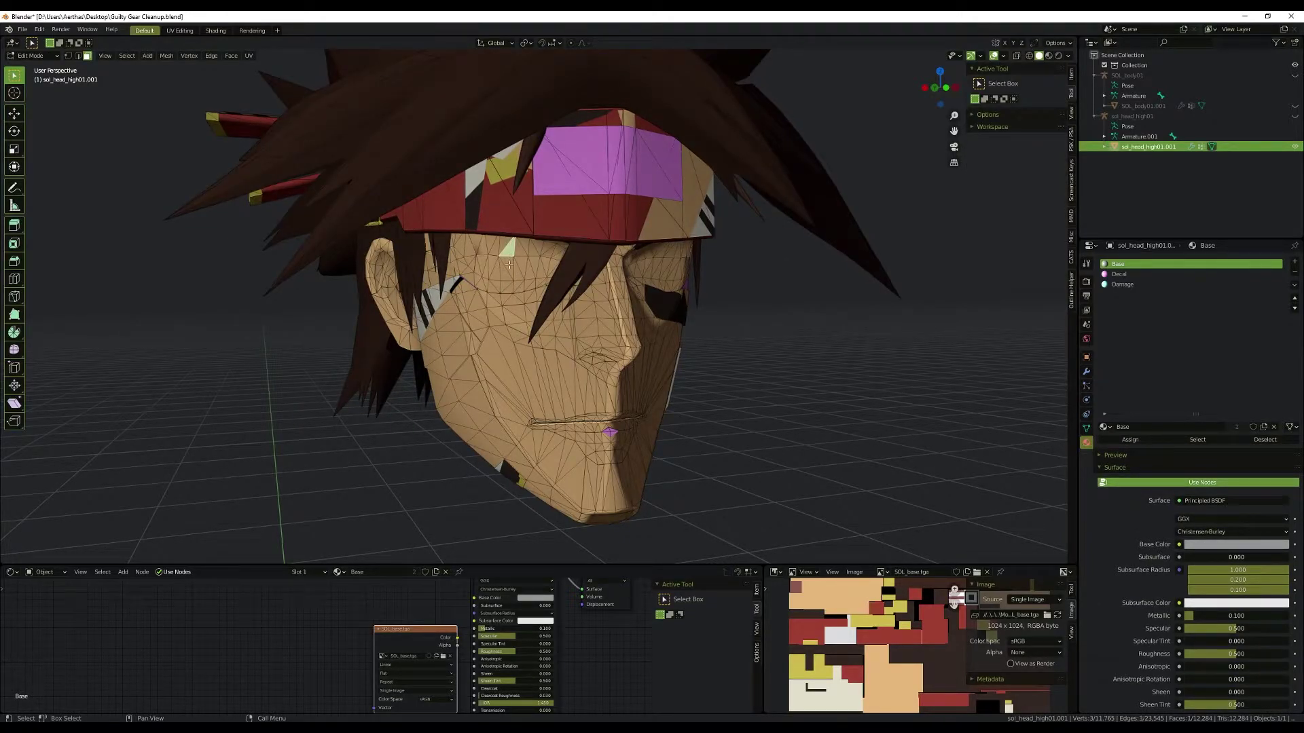
Step: Select the left and right eye-lens pieces as whole linked parts
key(ctrl+l)
scroll(508, 265, up, 3)
shift+middle_drag(669, 241, 541, 269)
shift+click(600, 277)
key(ctrl+l)
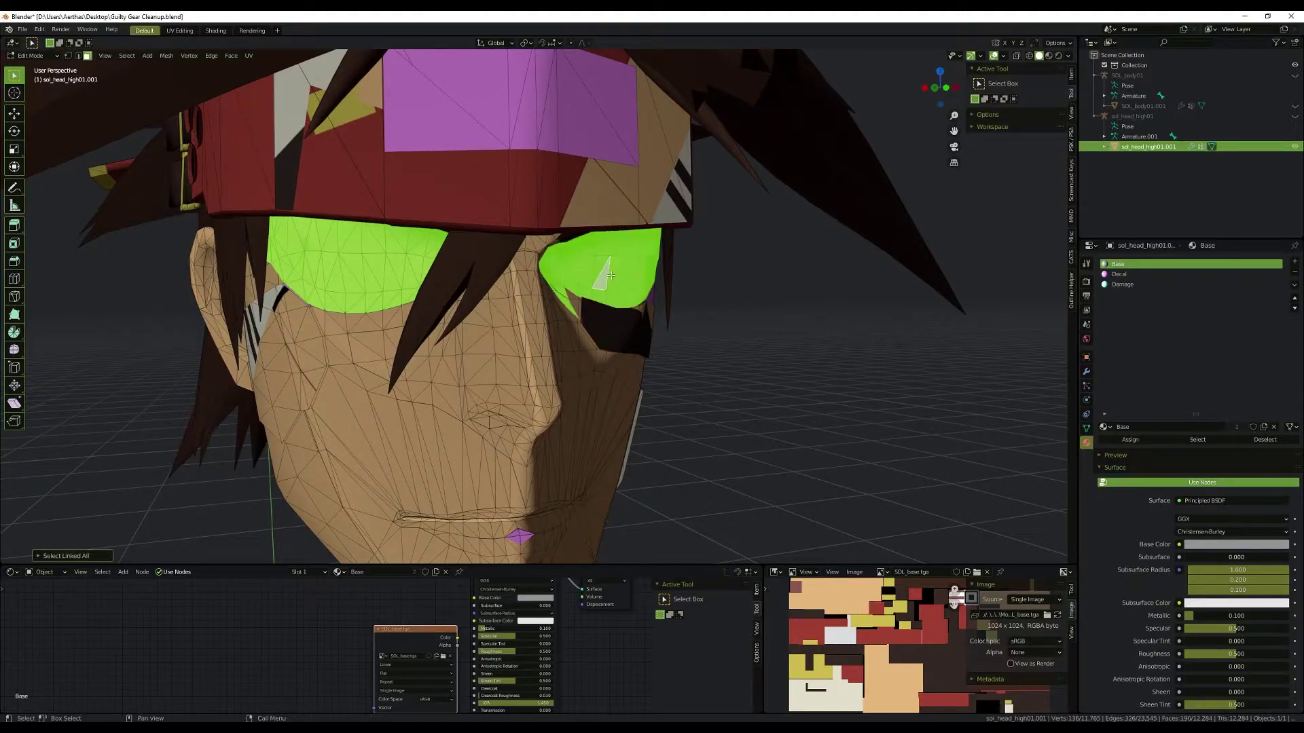
scroll(611, 276, down, 4)
Step: Move the lens pieces over the eyes and check them from below and the side
key(g)
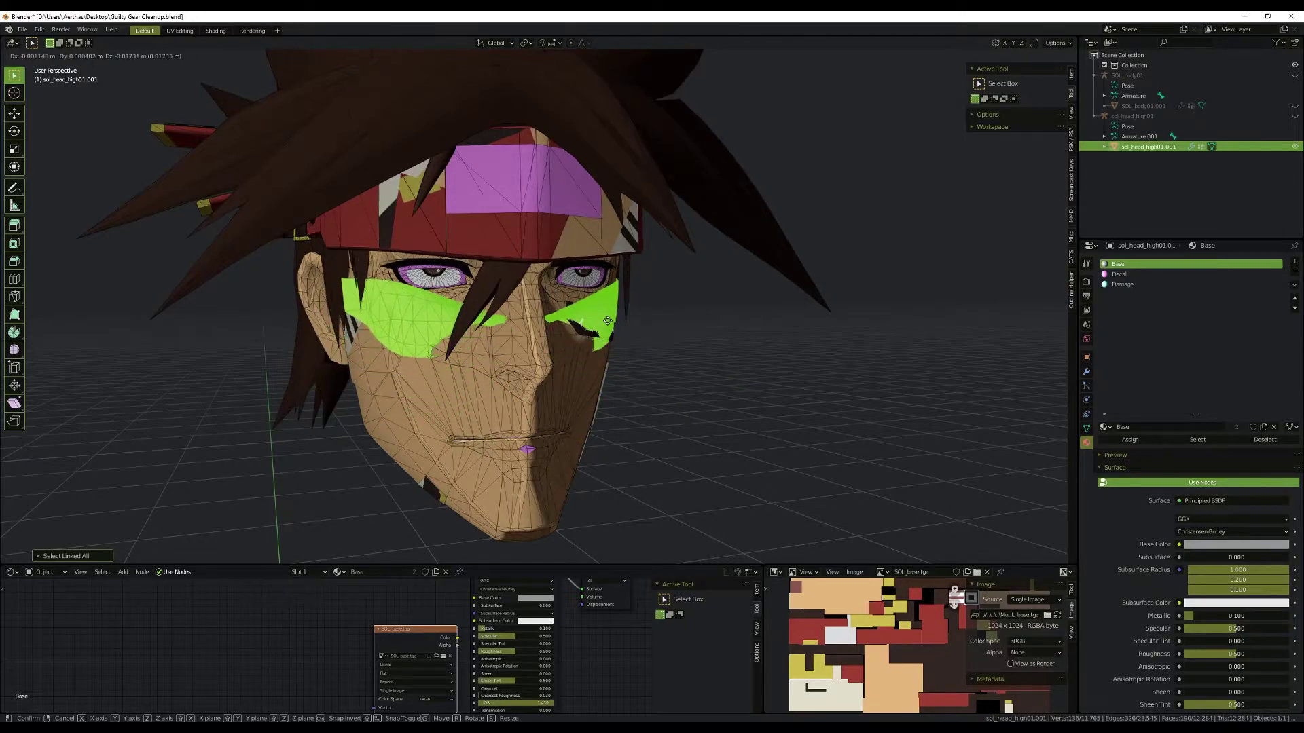
click(626, 318)
scroll(626, 318, up, 2)
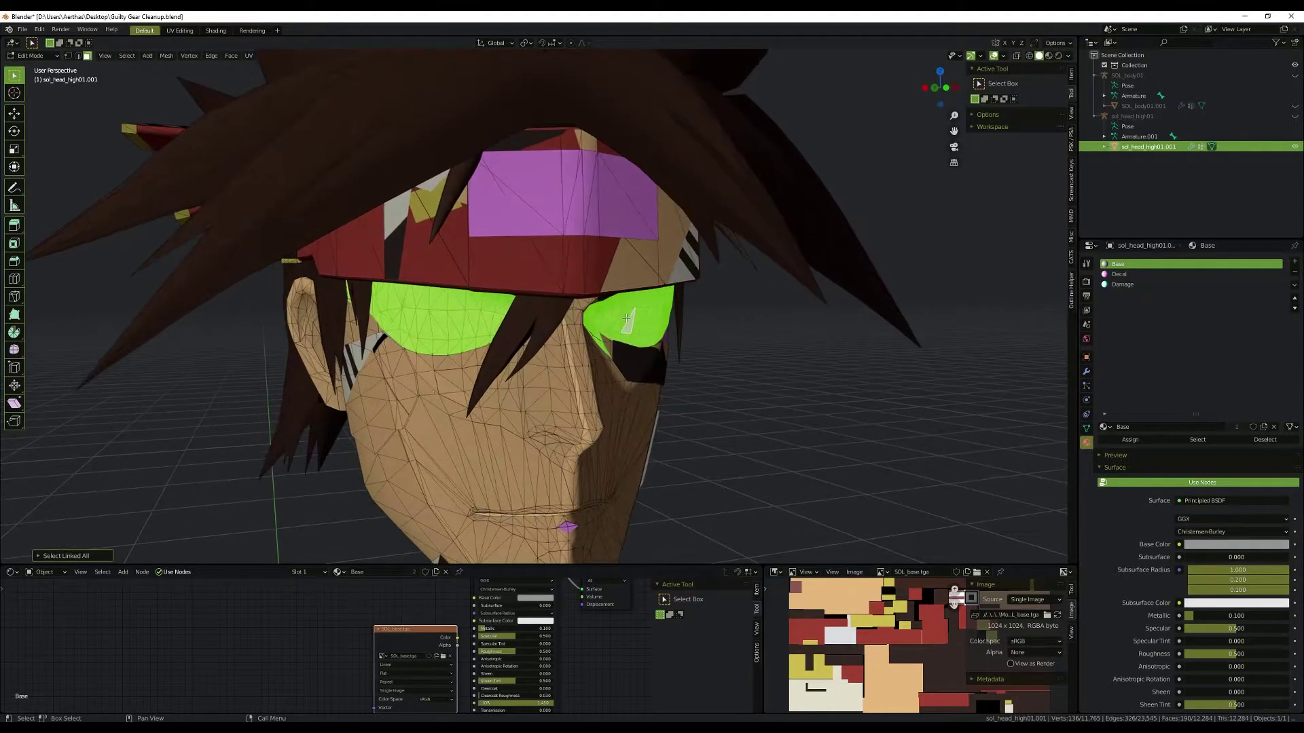
alt+middle_drag(626, 317, 675, 271)
scroll(675, 271, up, 3)
middle_drag(601, 163, 605, 300)
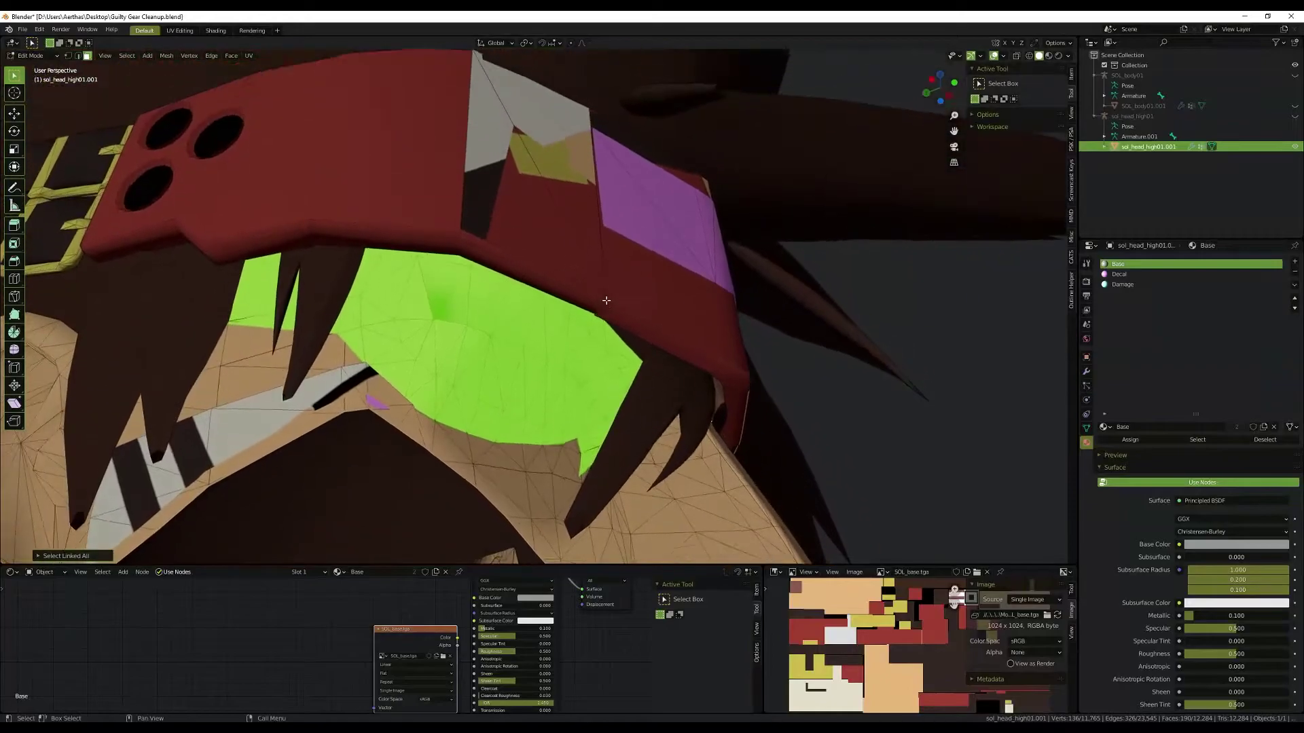
scroll(607, 301, down, 2)
scroll(606, 300, up, 1)
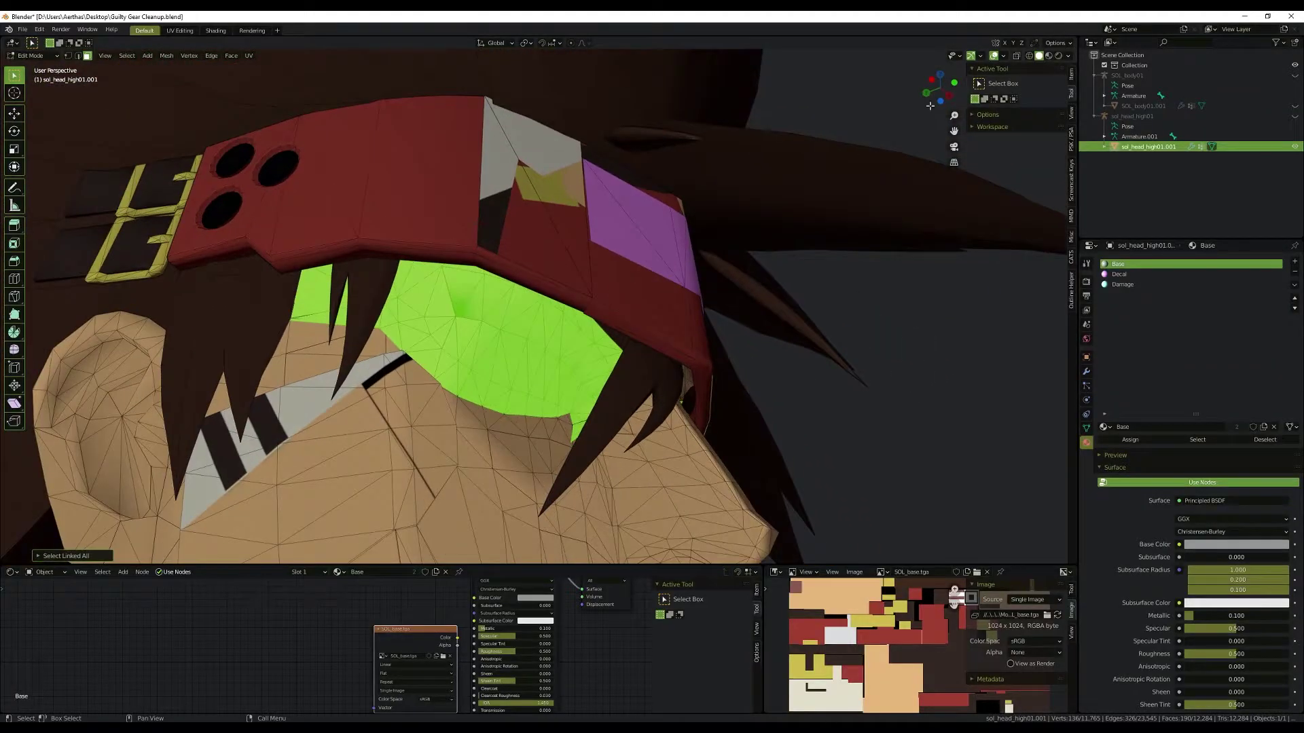
Step: Set the viewport Clip Start to 0.0001 m in the View sidebar
click(1071, 114)
click(1042, 94)
text(0.0001)
key(Return)
alt+middle_drag(690, 292, 596, 266)
Step: Test-move the lens pieces aside to look behind them, cancelling each move
key(g)
right_click(593, 405)
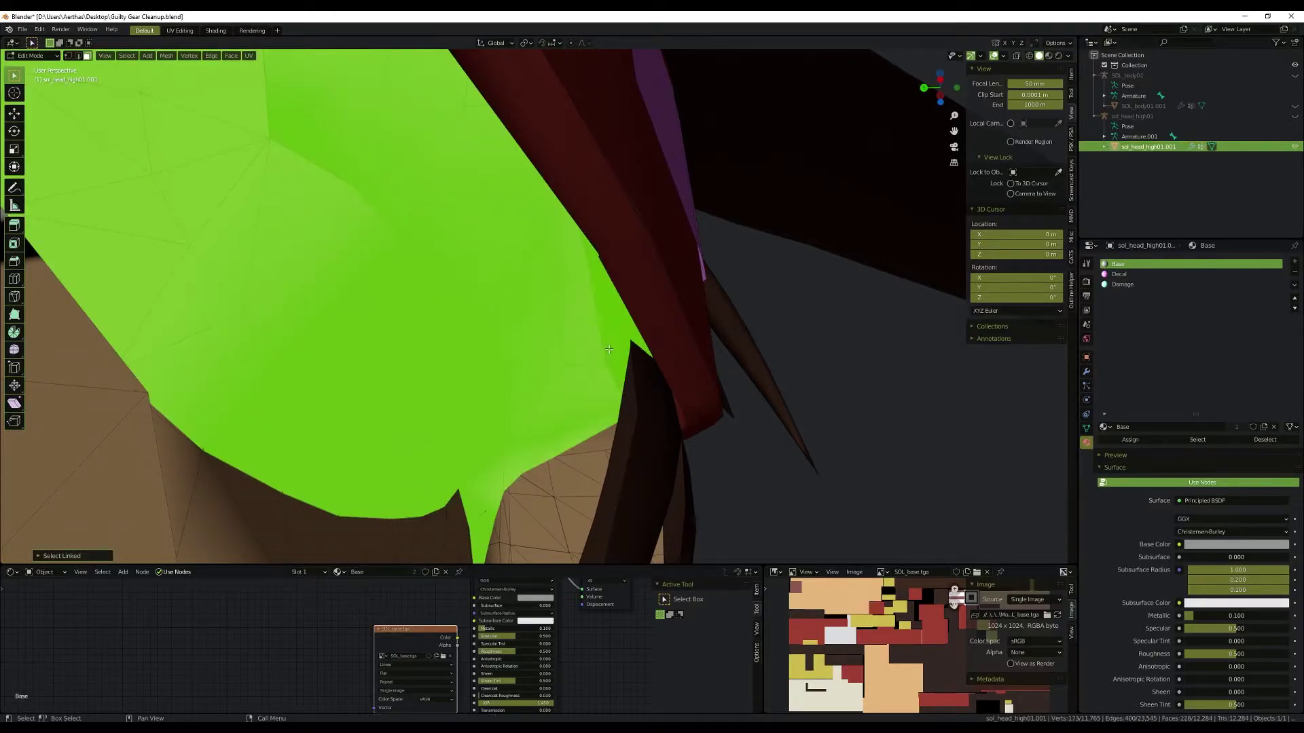
key(g)
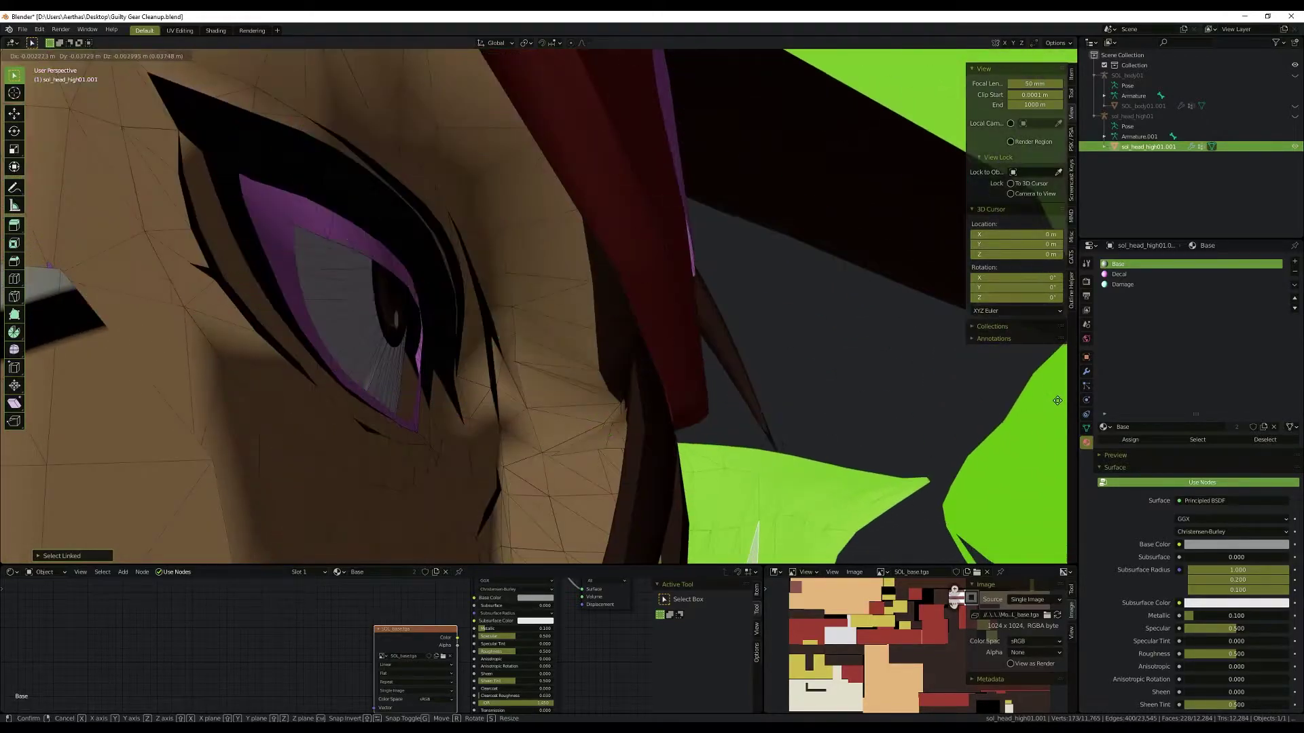
right_click(681, 348)
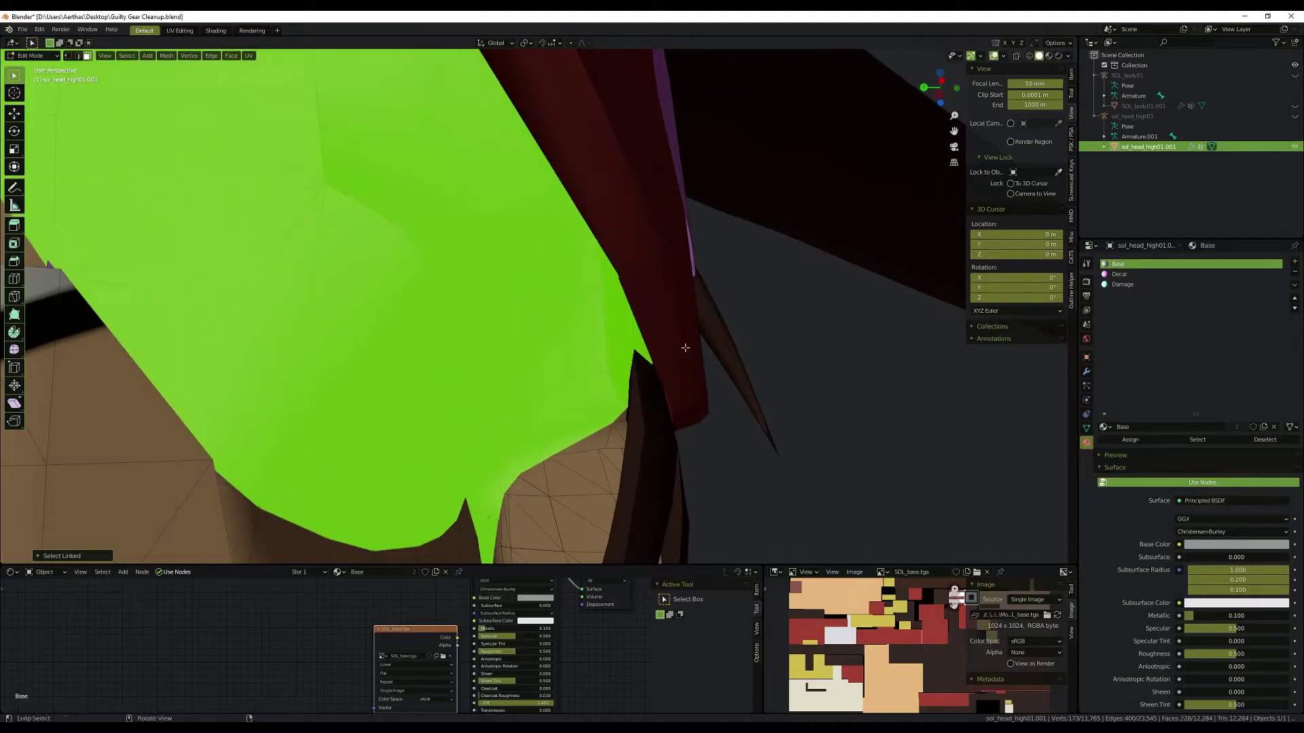
Step: Orbit inside the head and nudge the lens pieces snugly against the brown geometry
middle_drag(684, 349, 704, 326)
scroll(579, 364, down, 2)
middle_drag(322, 275, 406, 266)
shift+middle_drag(406, 266, 489, 291)
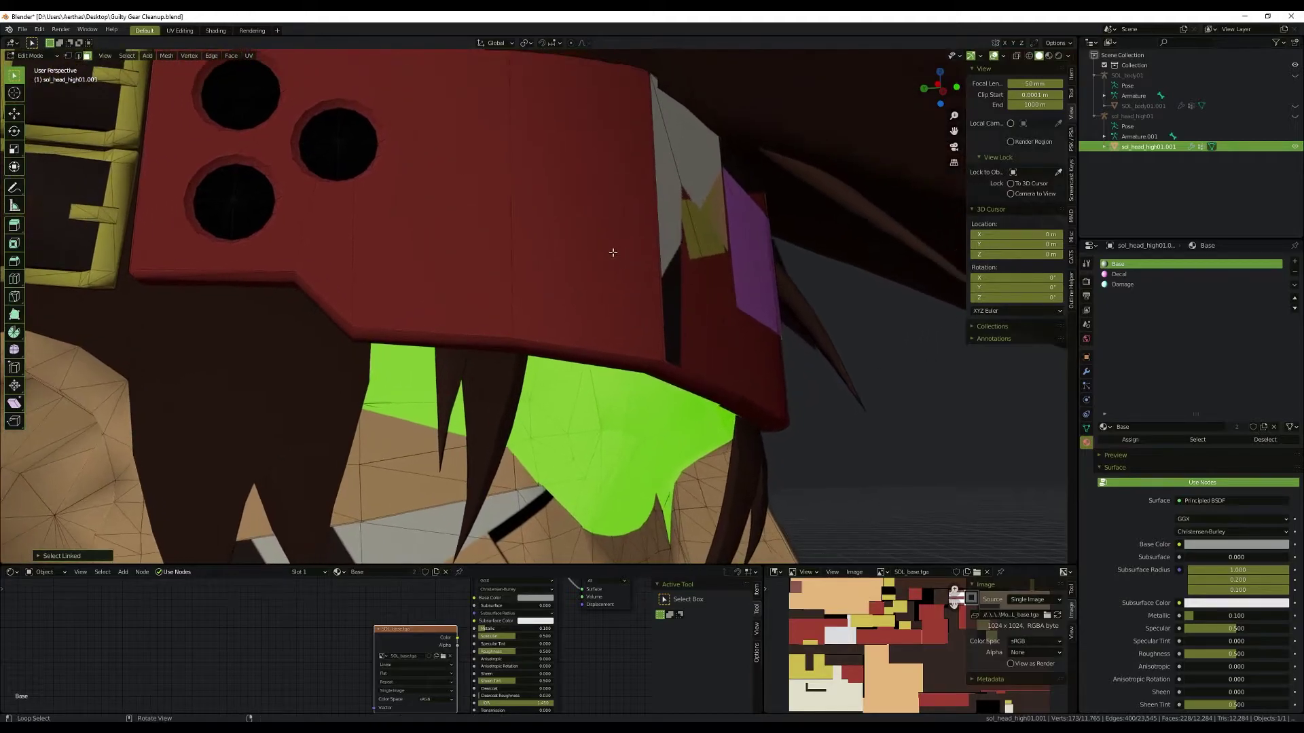
middle_drag(613, 252, 713, 262)
key(g)
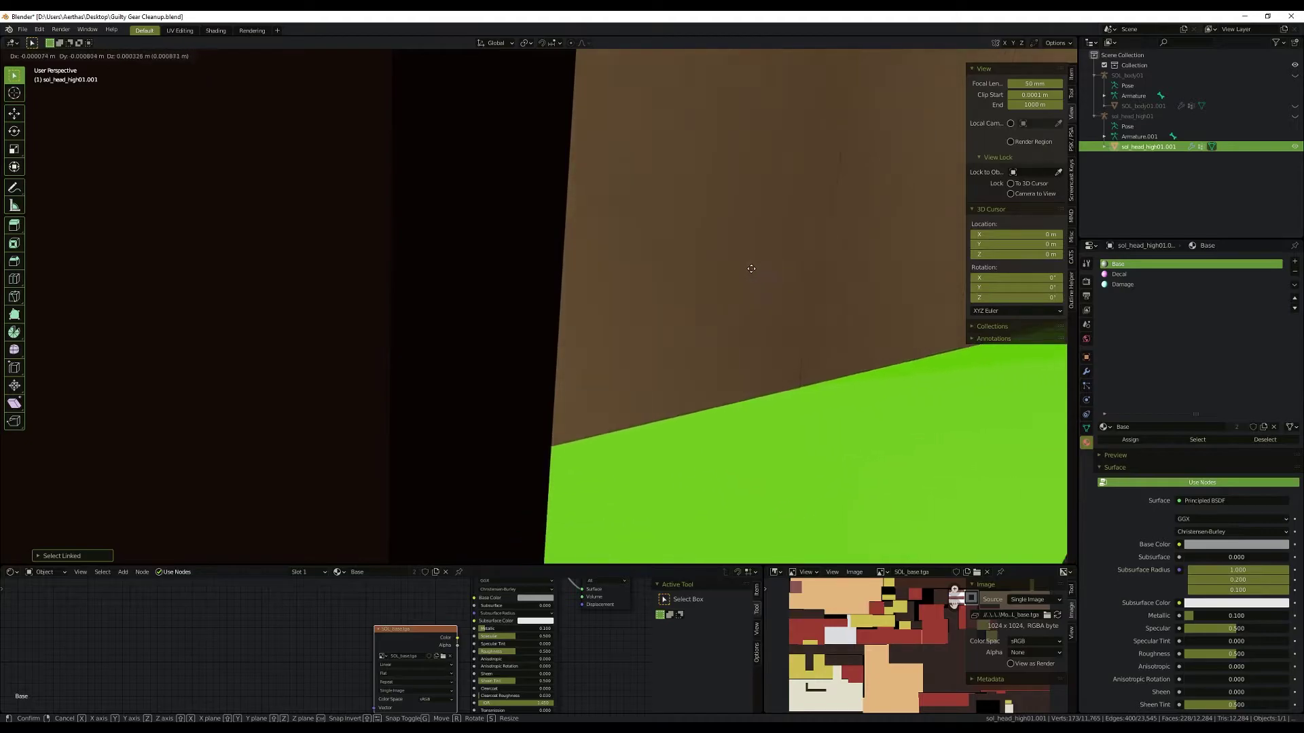
click(766, 269)
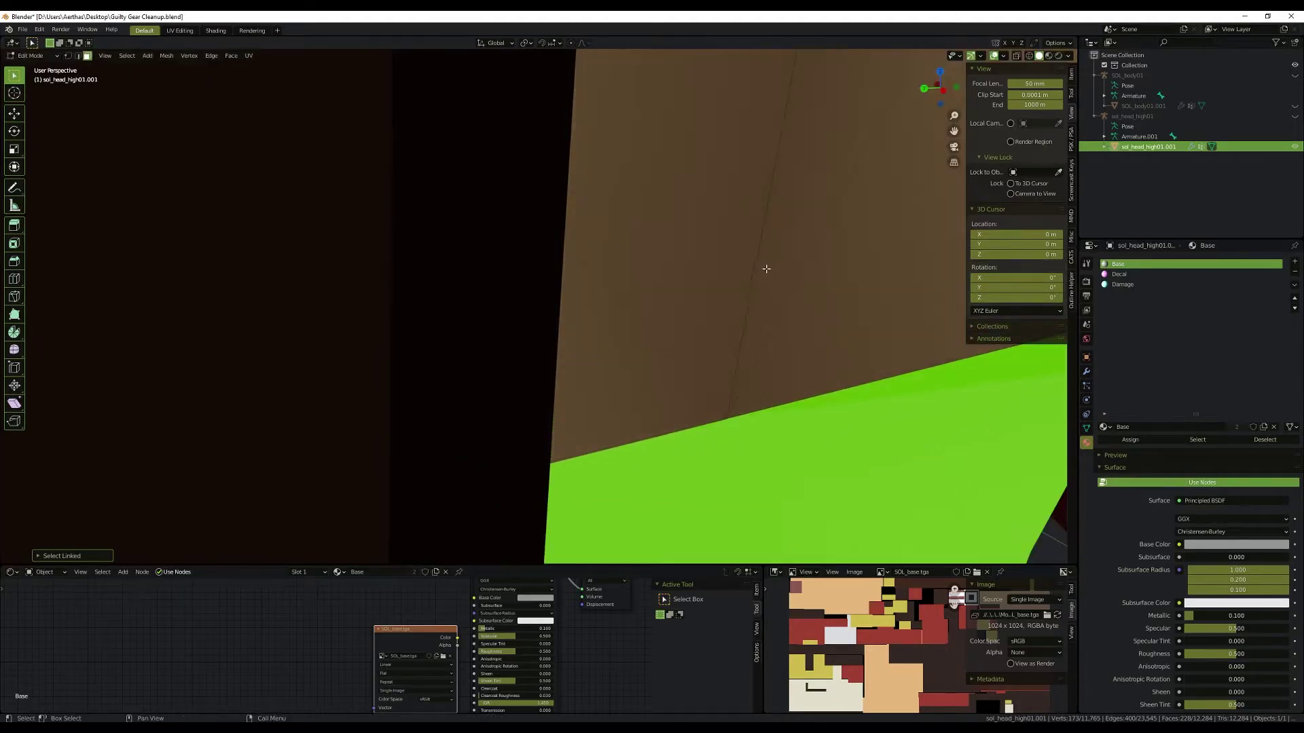
middle_drag(765, 269, 746, 268)
Step: Add a hidden visor face's linked piece to the selection and test-move it without applying
ctrl+click(650, 271)
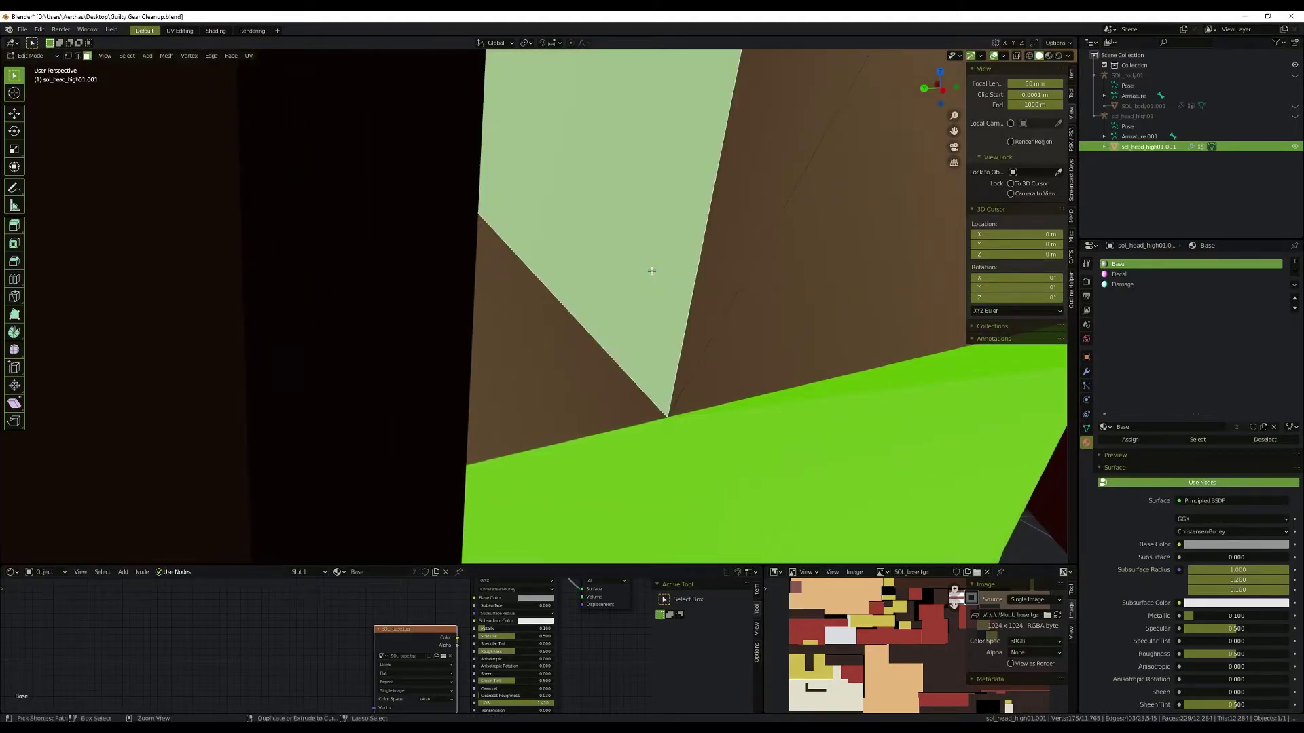
key(ctrl+l)
scroll(651, 271, down, 4)
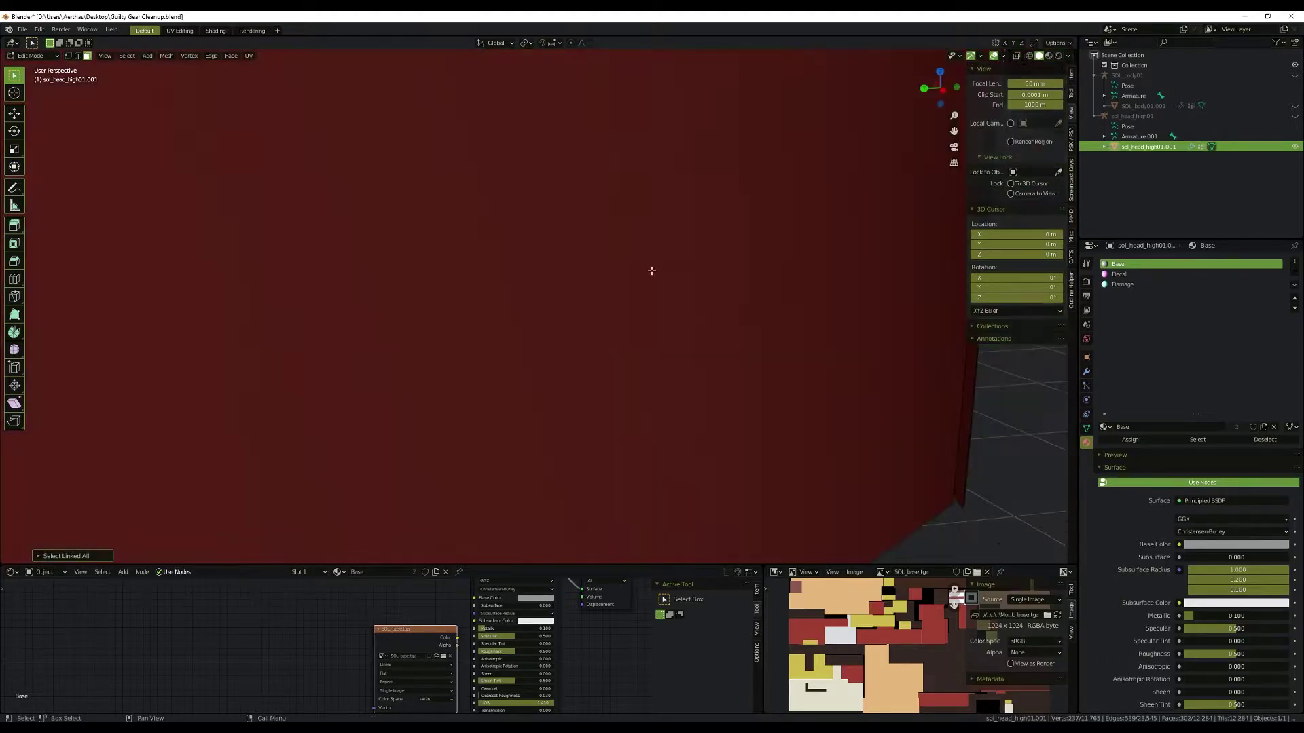
scroll(652, 271, down, 3)
middle_drag(652, 271, 676, 250)
scroll(794, 343, down, 2)
scroll(676, 250, down, 2)
key(g)
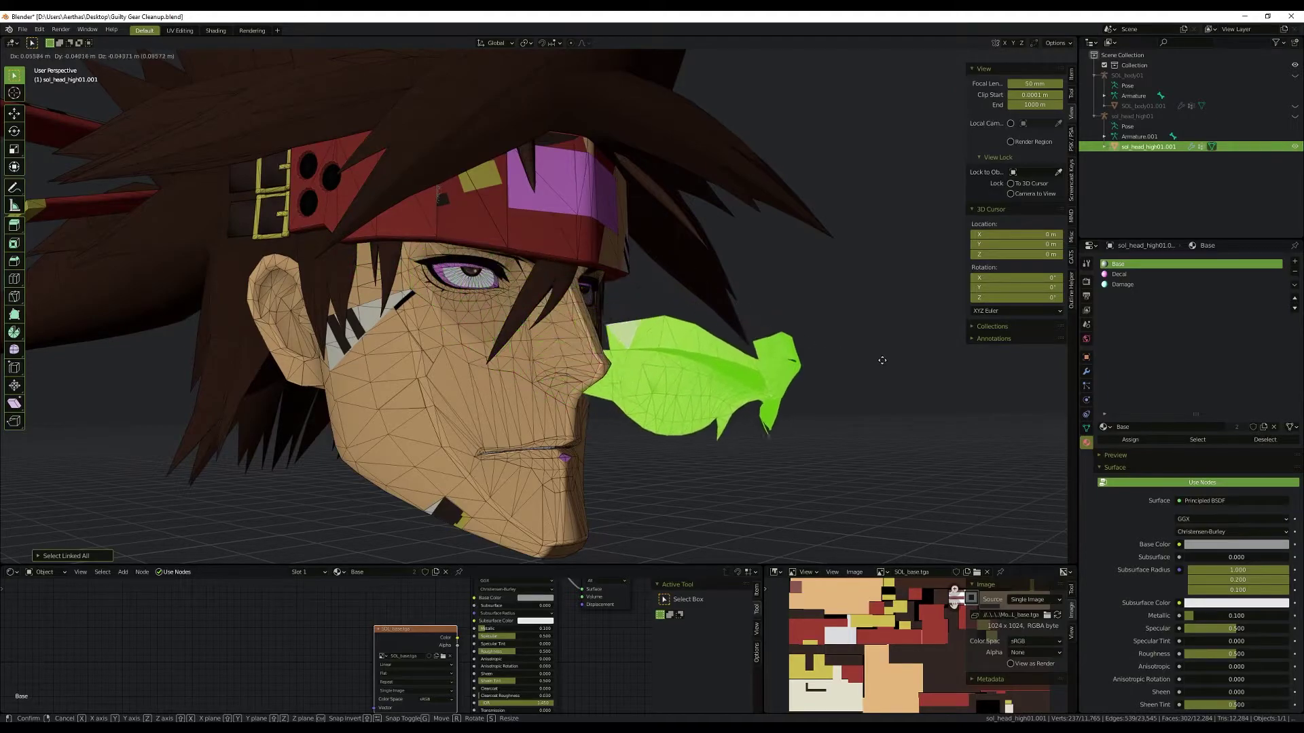
right_click(873, 329)
middle_drag(872, 329, 687, 337)
key(g)
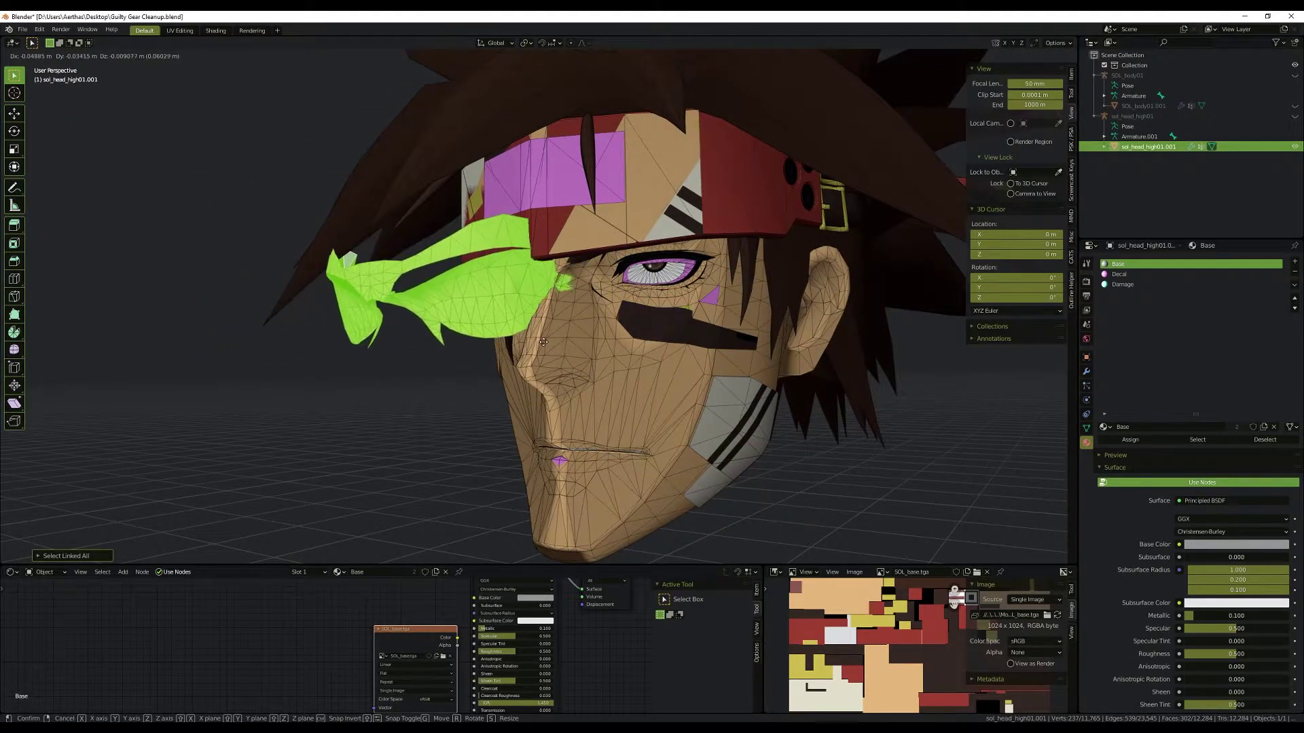
right_click(555, 330)
scroll(555, 330, up, 6)
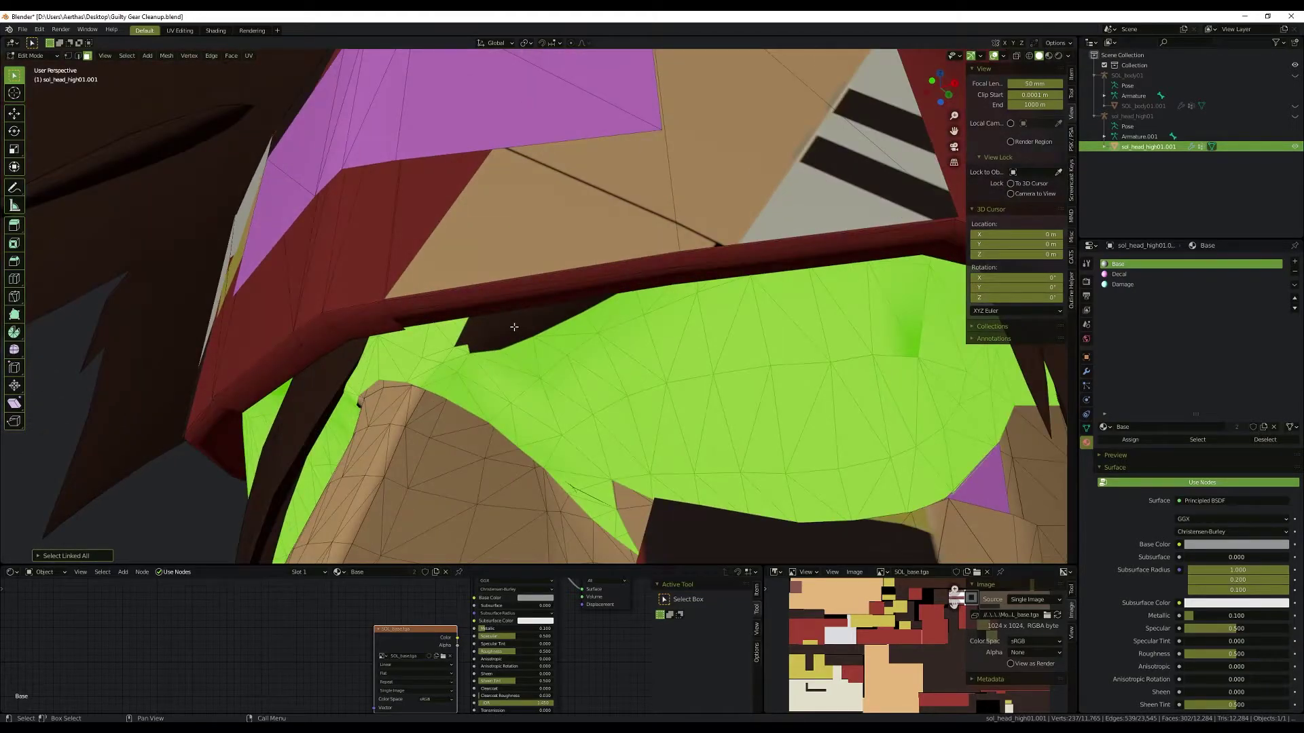
Step: Add the dark inner visor layer and confirm the whole visor moves as one, cancelling each move
shift+click(514, 327)
key(ctrl+l)
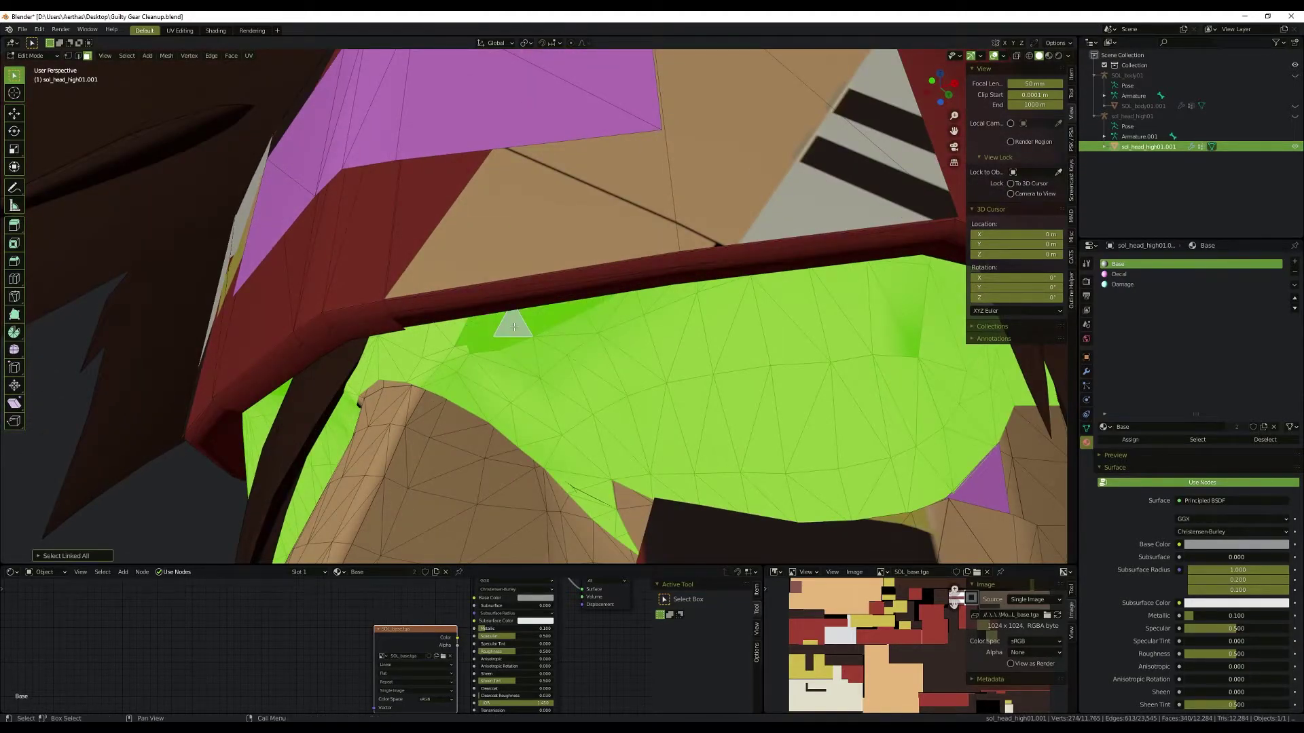
scroll(514, 327, down, 1)
scroll(514, 327, down, 4)
key(g)
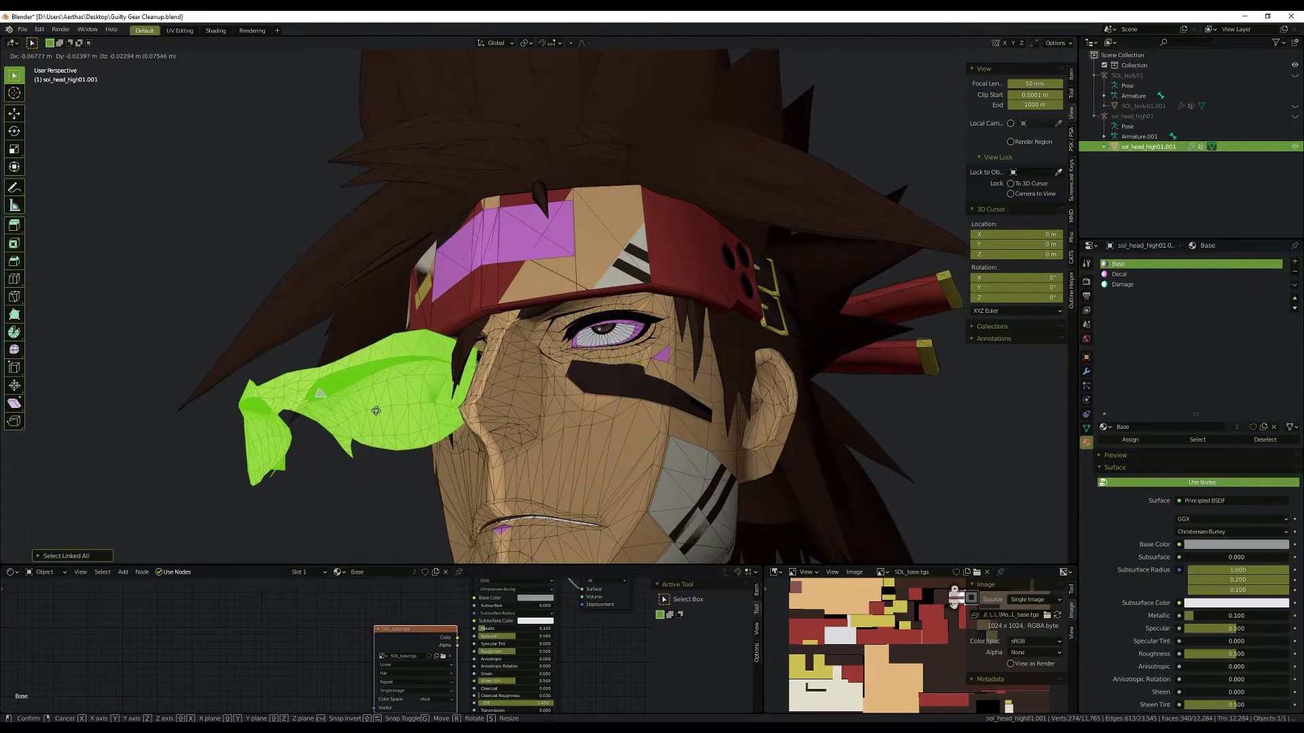
key(Escape)
middle_drag(375, 411, 447, 409)
scroll(447, 410, down, 3)
key(g)
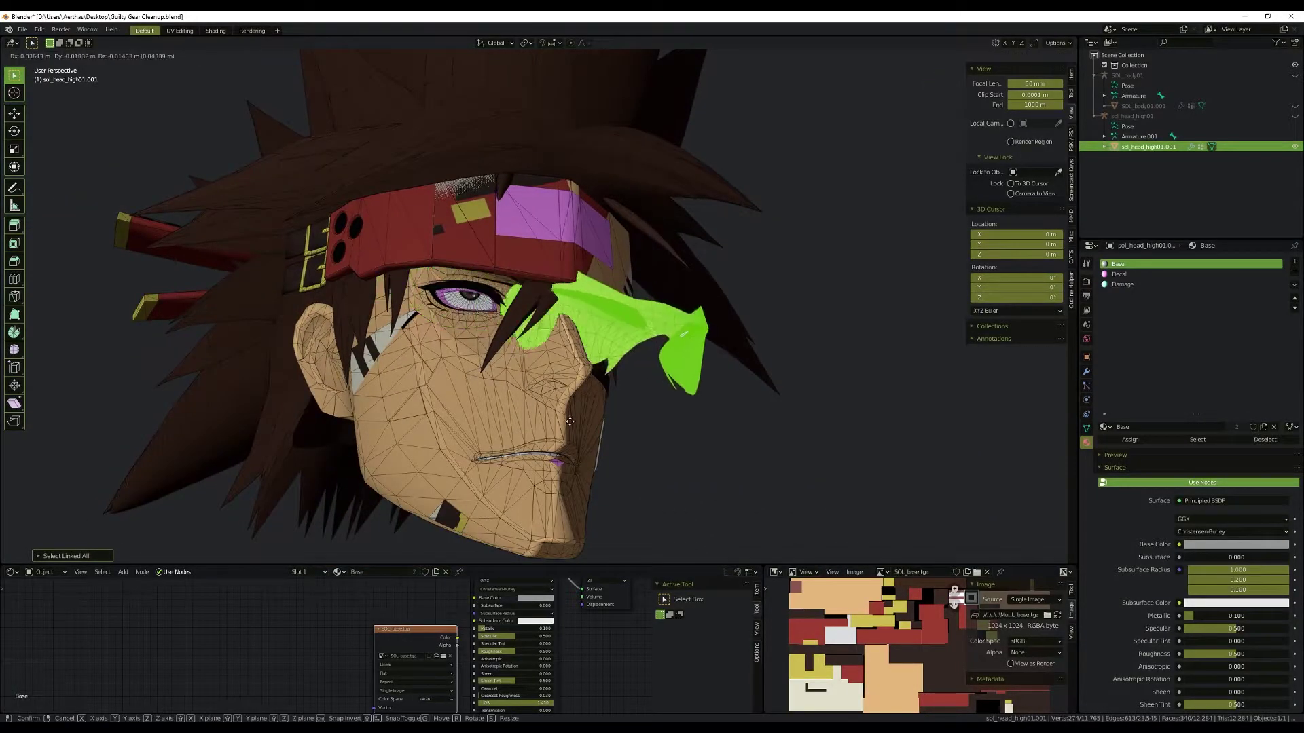
right_click(609, 432)
scroll(609, 432, up, 2)
key(g)
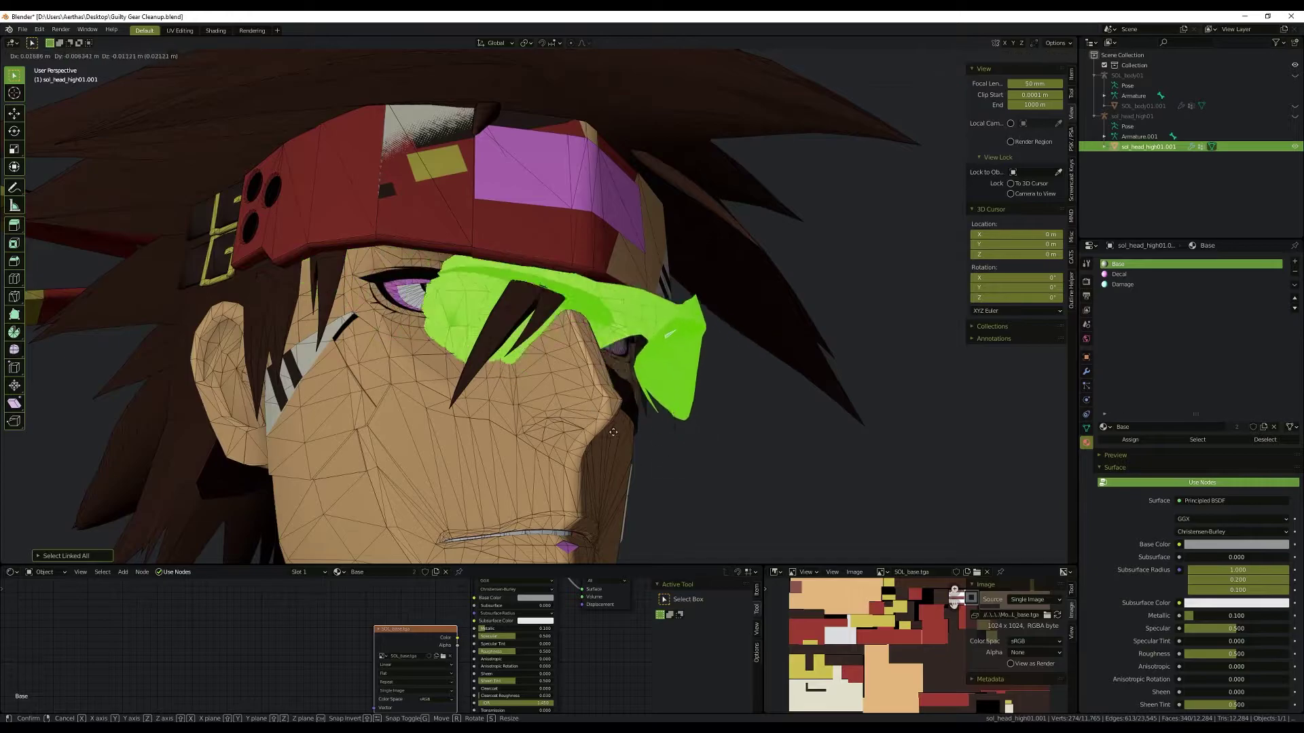
right_click(706, 336)
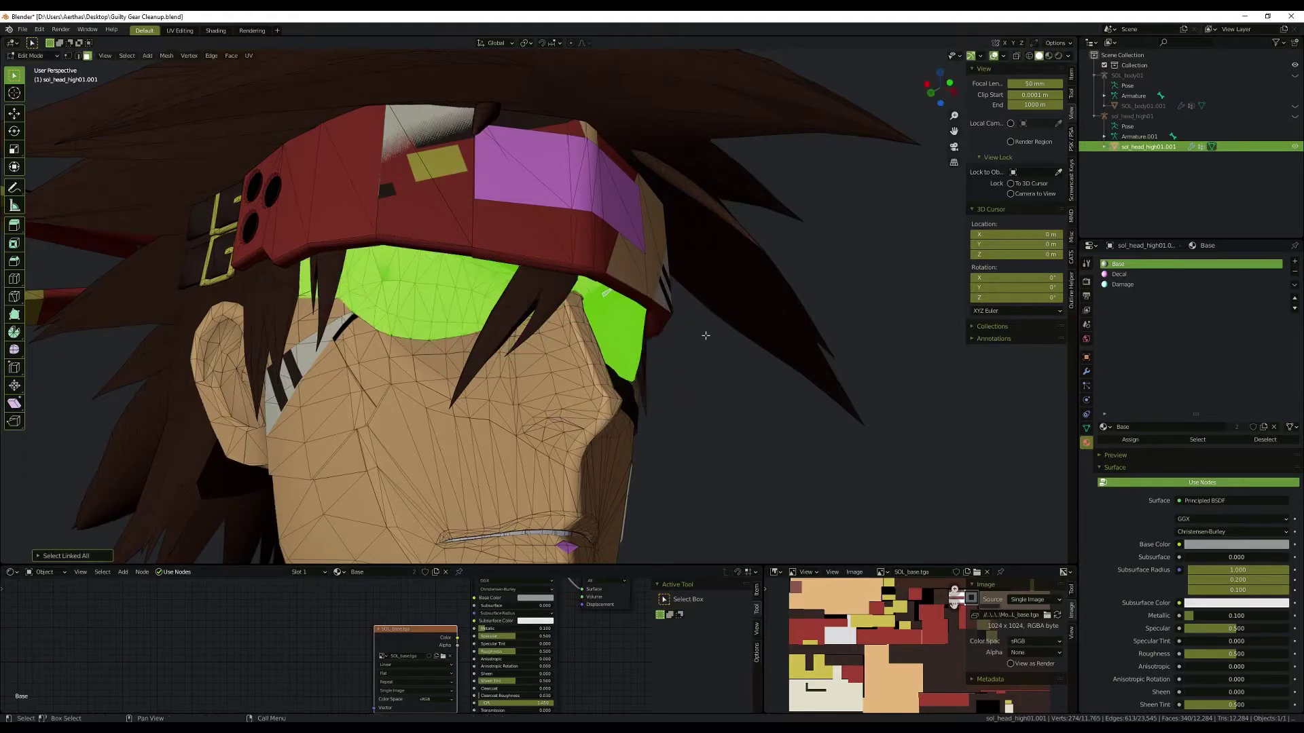
Step: Create a new 'Shaded Eyes' material slot and assign it to the selected visor faces
click(1294, 263)
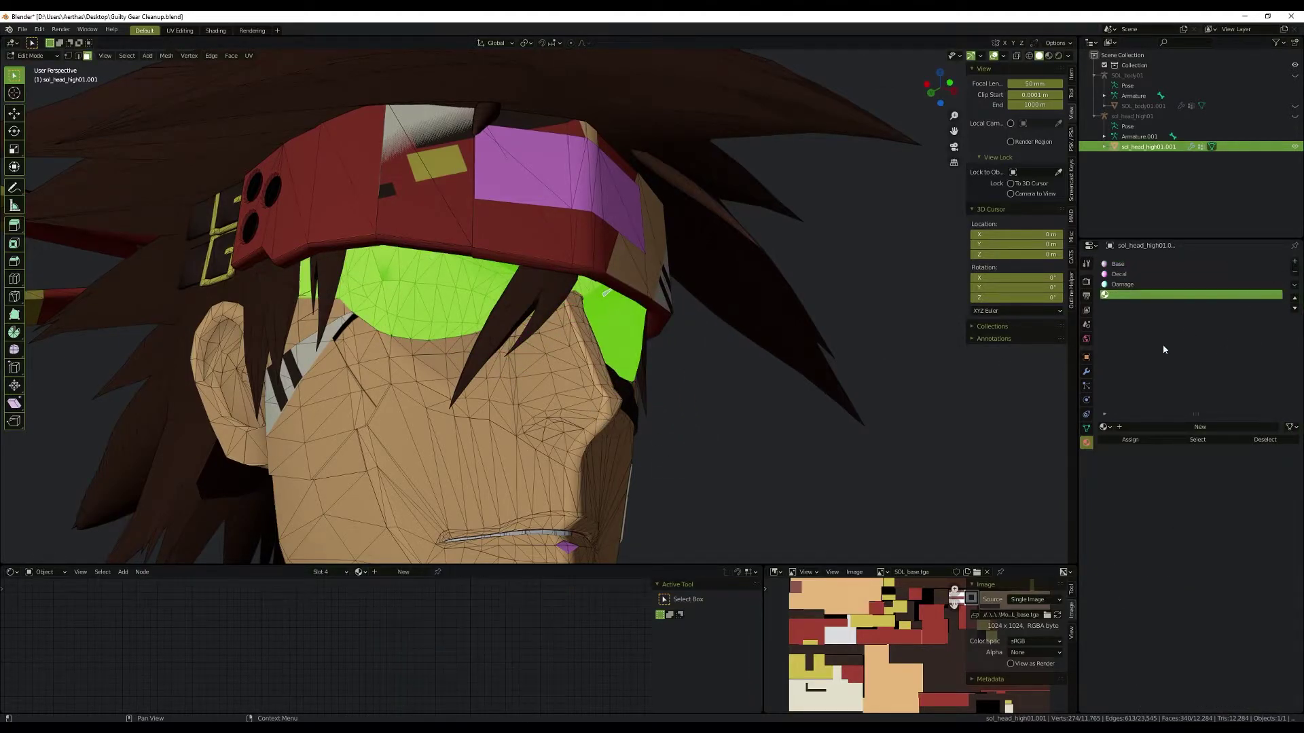
click(1171, 432)
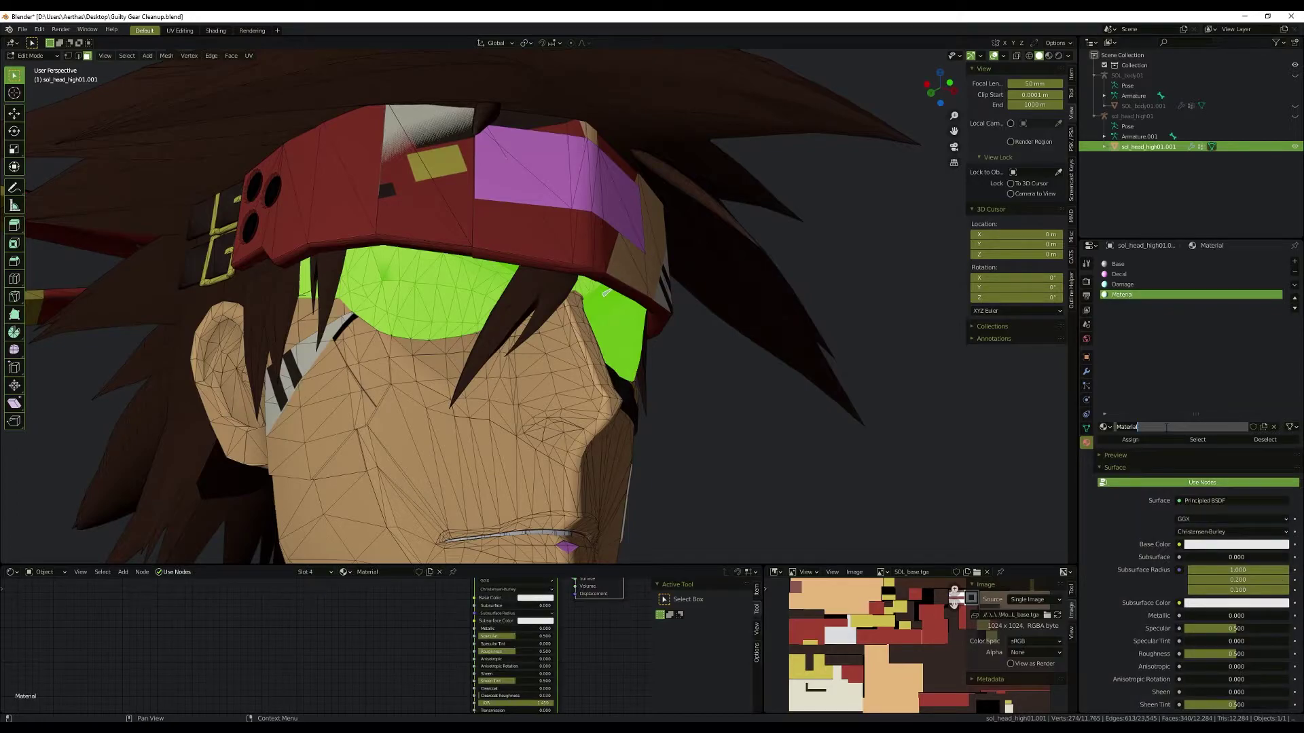
key(Return)
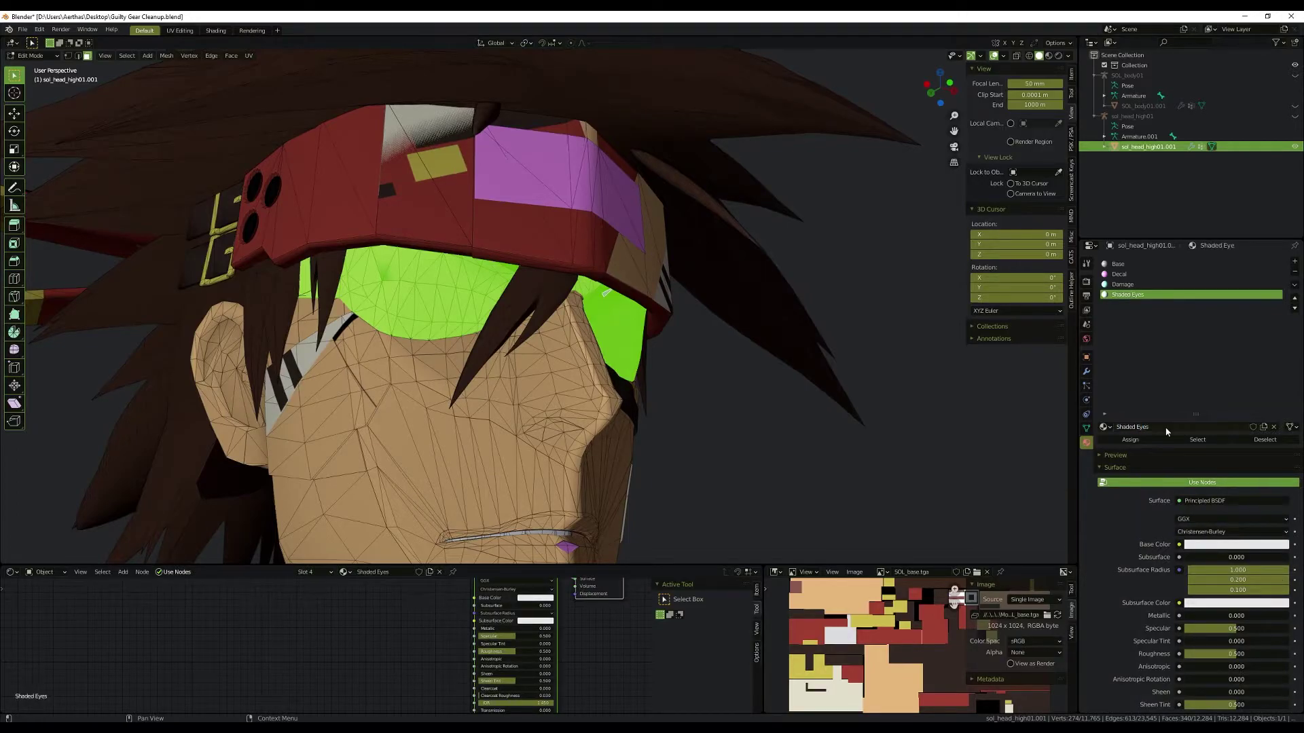
click(1129, 264)
click(1133, 295)
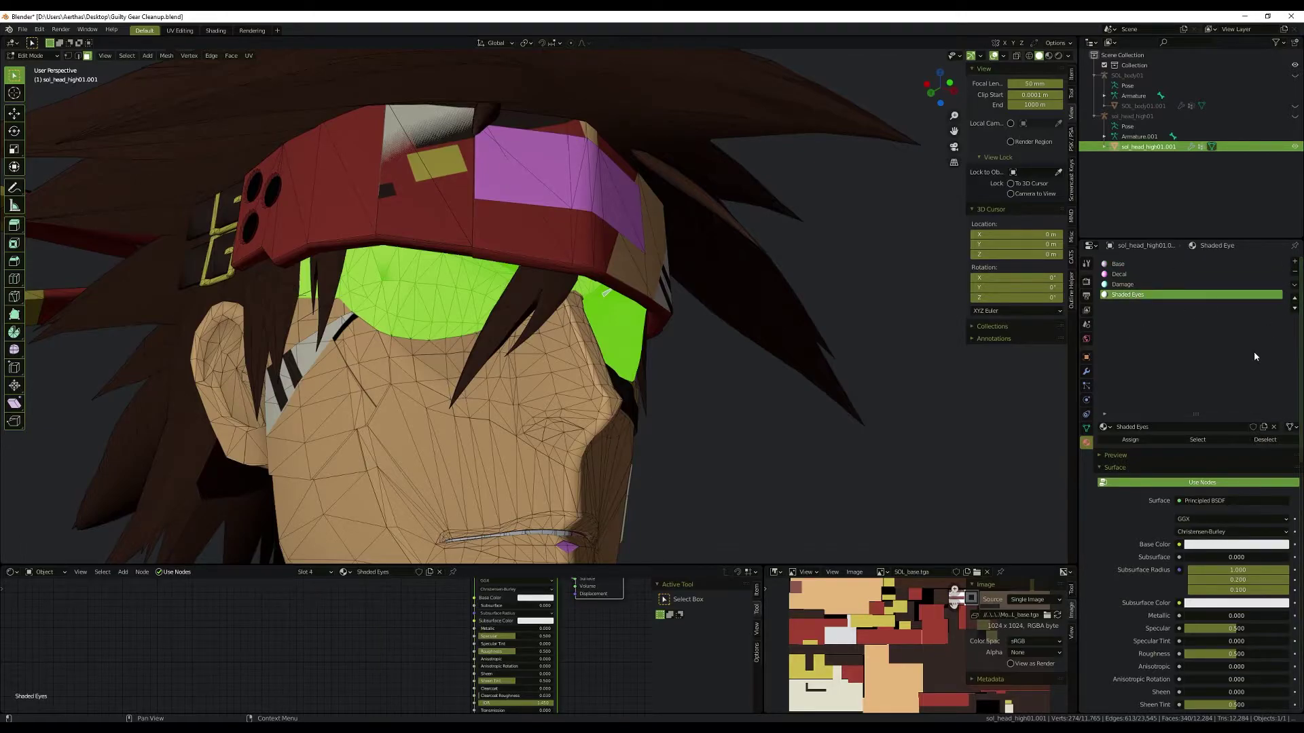
click(1131, 440)
middle_drag(694, 305, 695, 297)
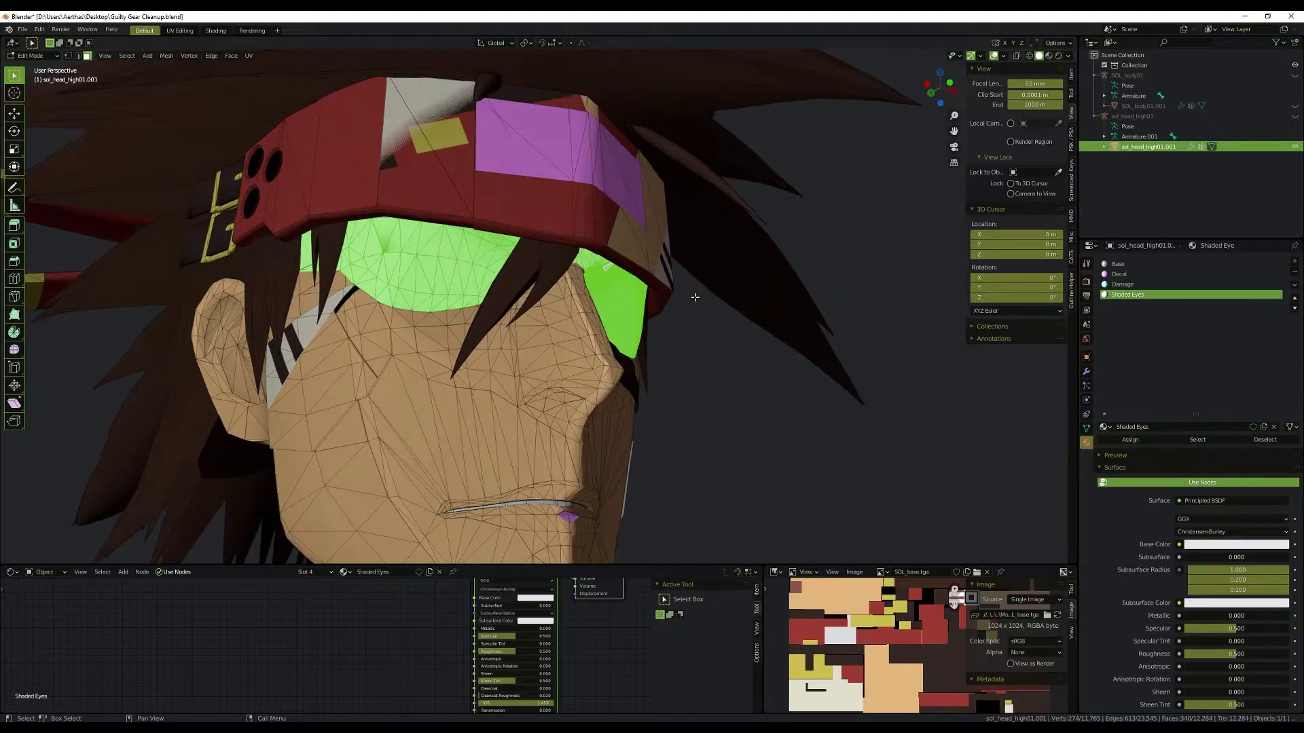
Step: Deselect all, switch to Object Mode, then return the head to Edit Mode
key(a)
key(a)
key(Tab)
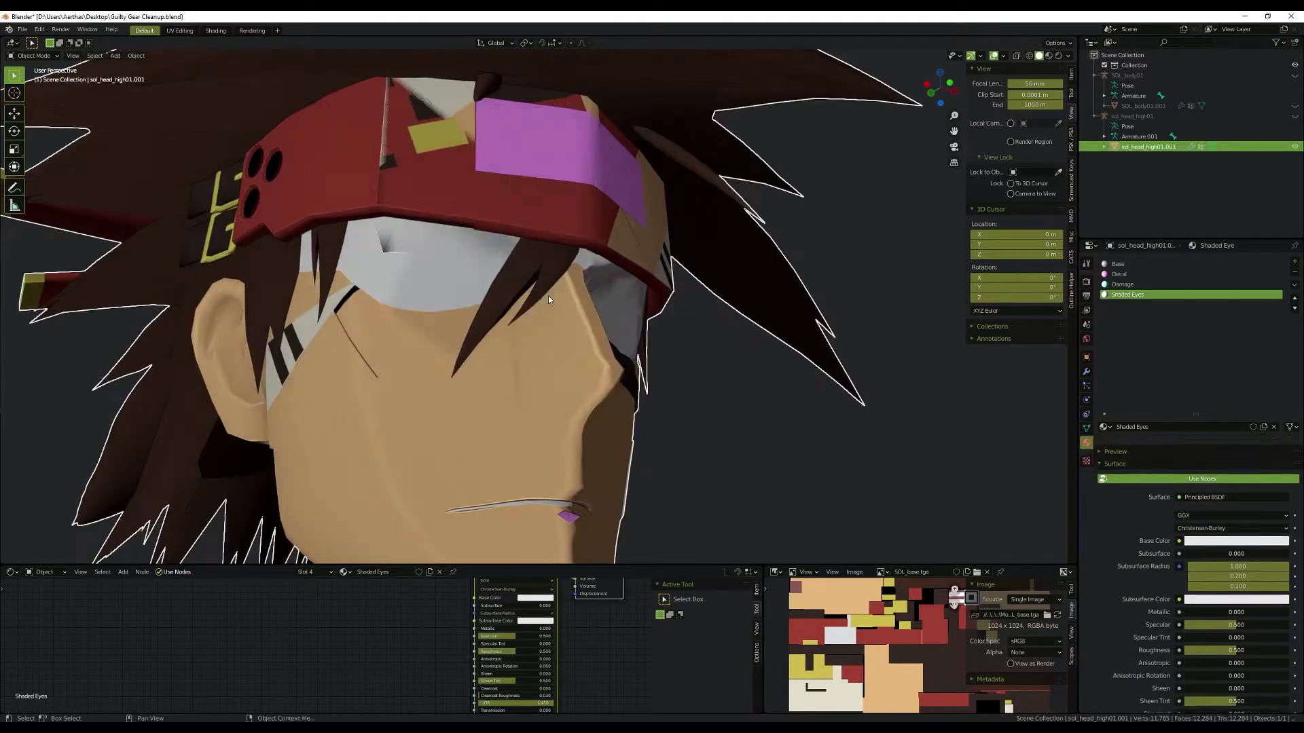
scroll(694, 297, down, 3)
middle_drag(695, 297, 626, 301)
key(ctrl+Tab)
click(764, 302)
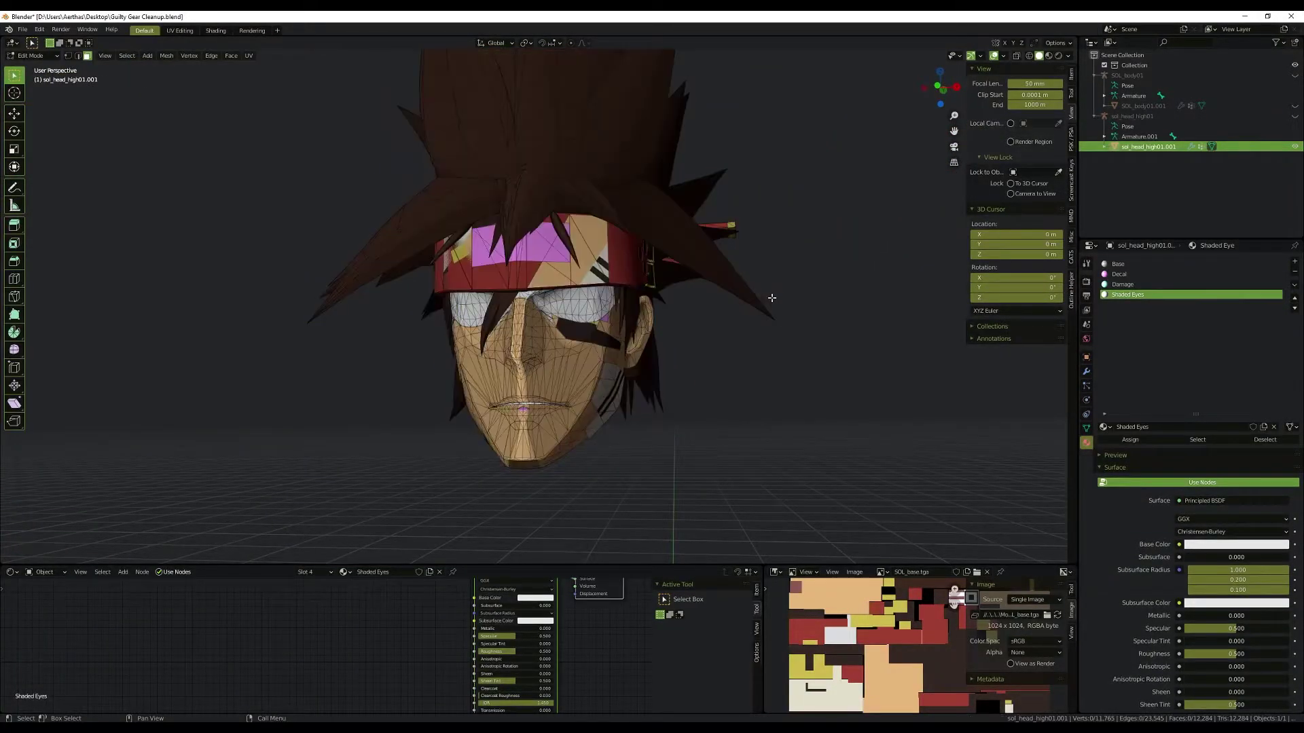
Step: Select the Shaded Eyes faces, hide them to inspect the head, then reveal them again
click(1197, 439)
scroll(765, 348, up, 2)
key(h)
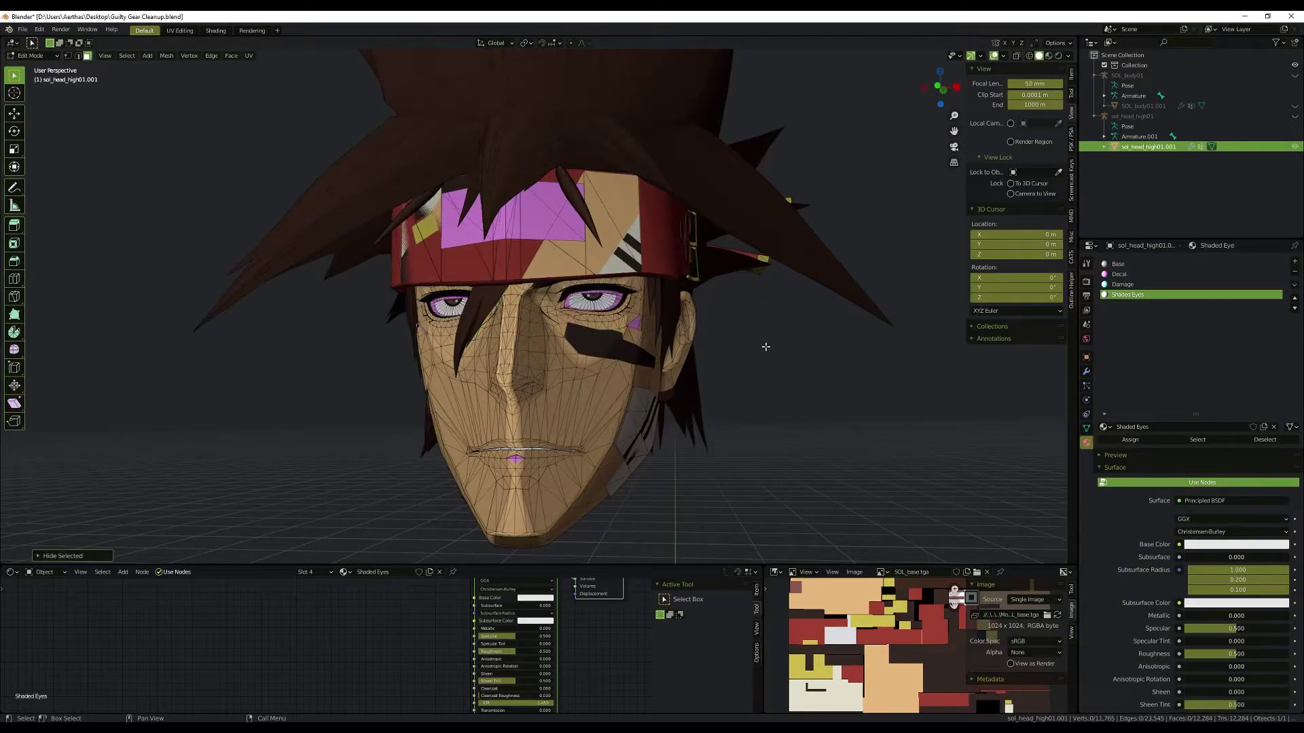
alt+middle_drag(766, 347, 738, 345)
scroll(534, 344, up, 6)
middle_drag(533, 344, 369, 166)
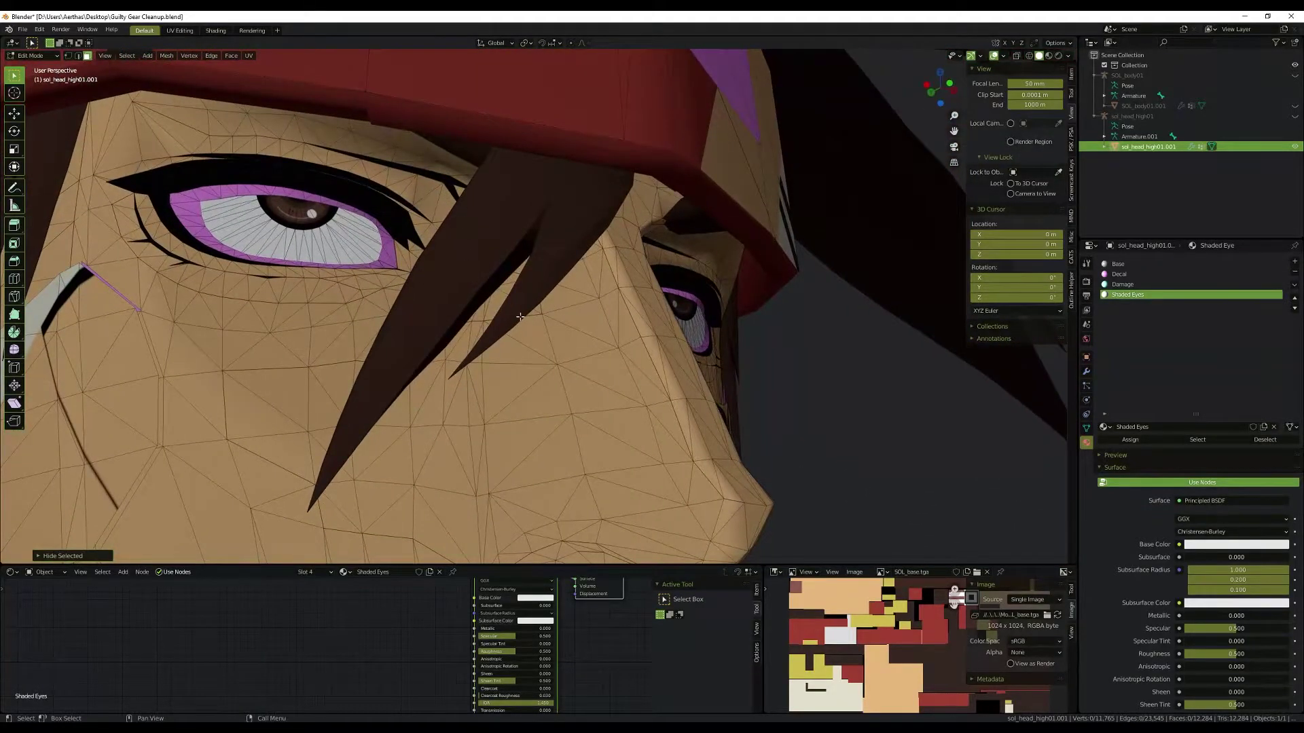
scroll(525, 316, down, 5)
middle_drag(525, 317, 697, 280)
scroll(532, 365, down, 3)
key(alt+h)
Step: Return to Object Mode, unhide the body and both armatures, and deselect everything
key(Tab)
key(alt+h)
scroll(691, 353, down, 4)
click(692, 353)
Step: Save, then join the SOL_body01 and sol_head_high01 armatures into one with Ctrl+J
scroll(697, 284, down, 2)
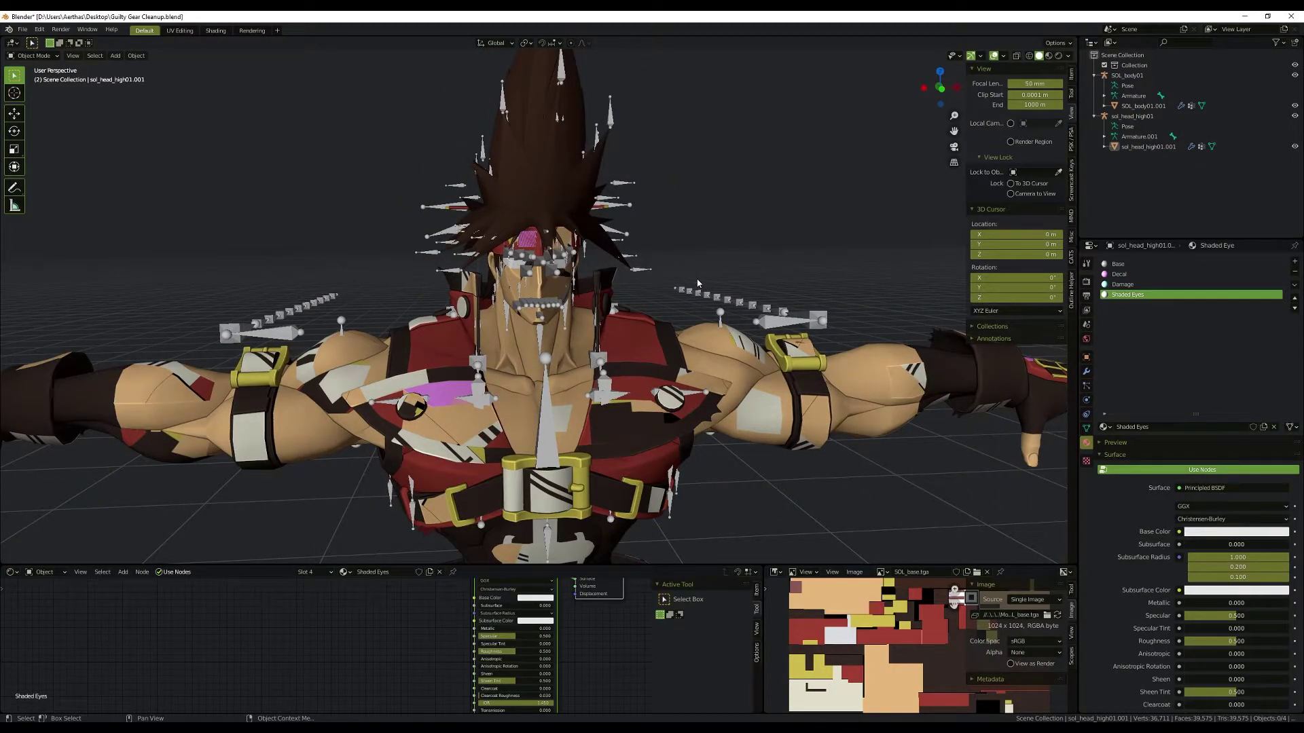
key(ctrl+s)
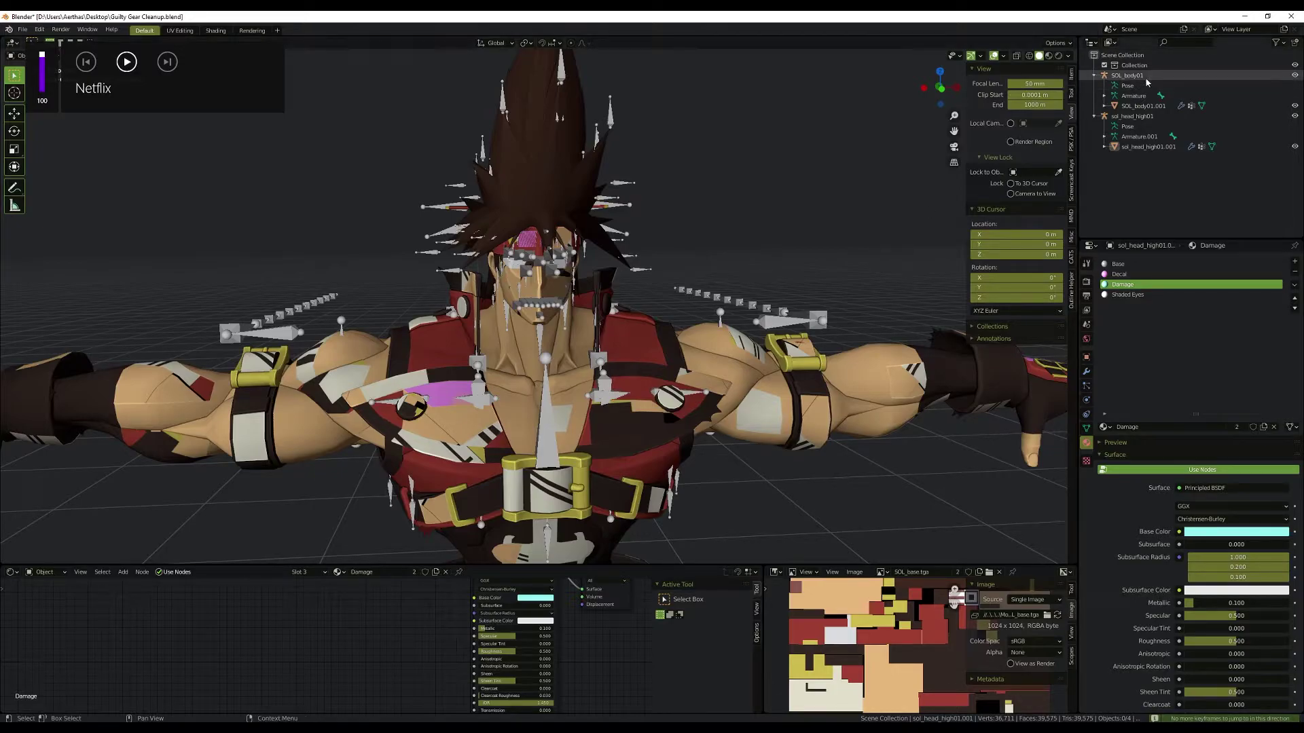
click(1140, 76)
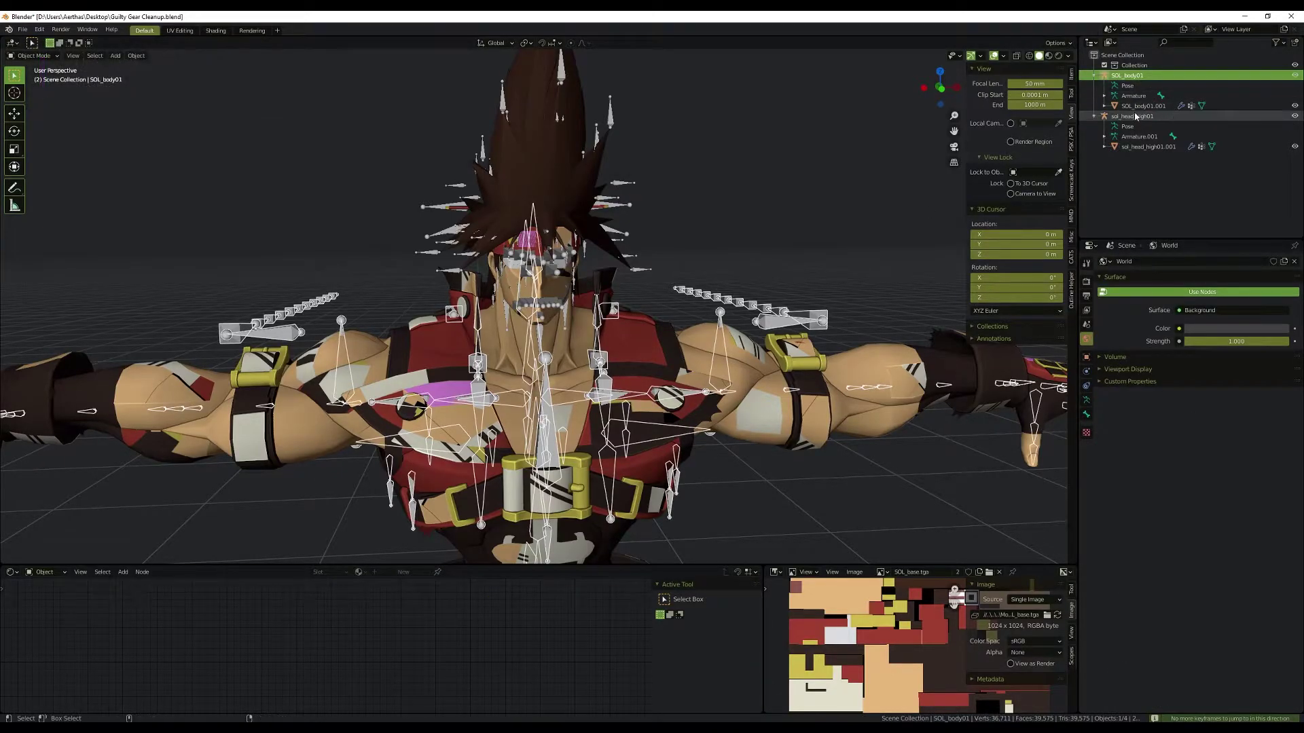
ctrl+click(1132, 117)
key(ctrl+j)
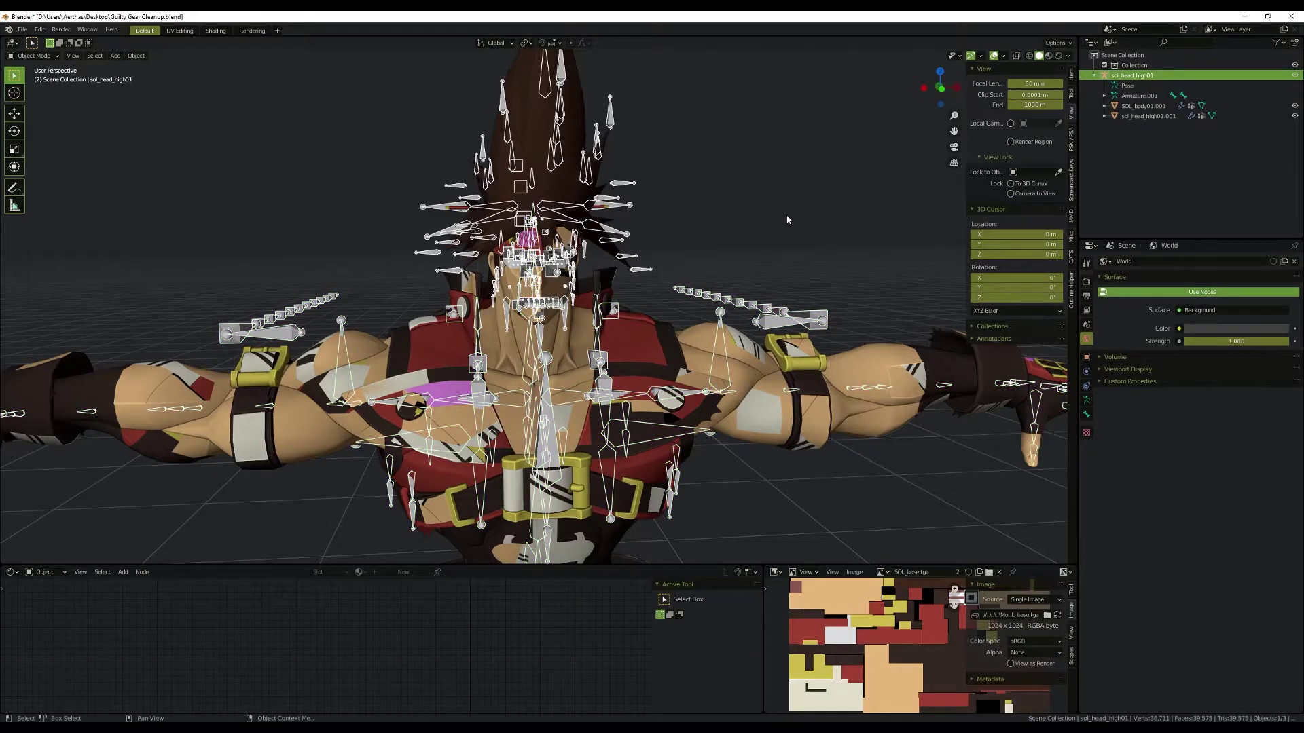
Step: Rename the merged armature object and its armature data to 'Armature'
shift+middle_drag(770, 235, 770, 195)
scroll(770, 195, down, 2)
scroll(770, 195, up, 2)
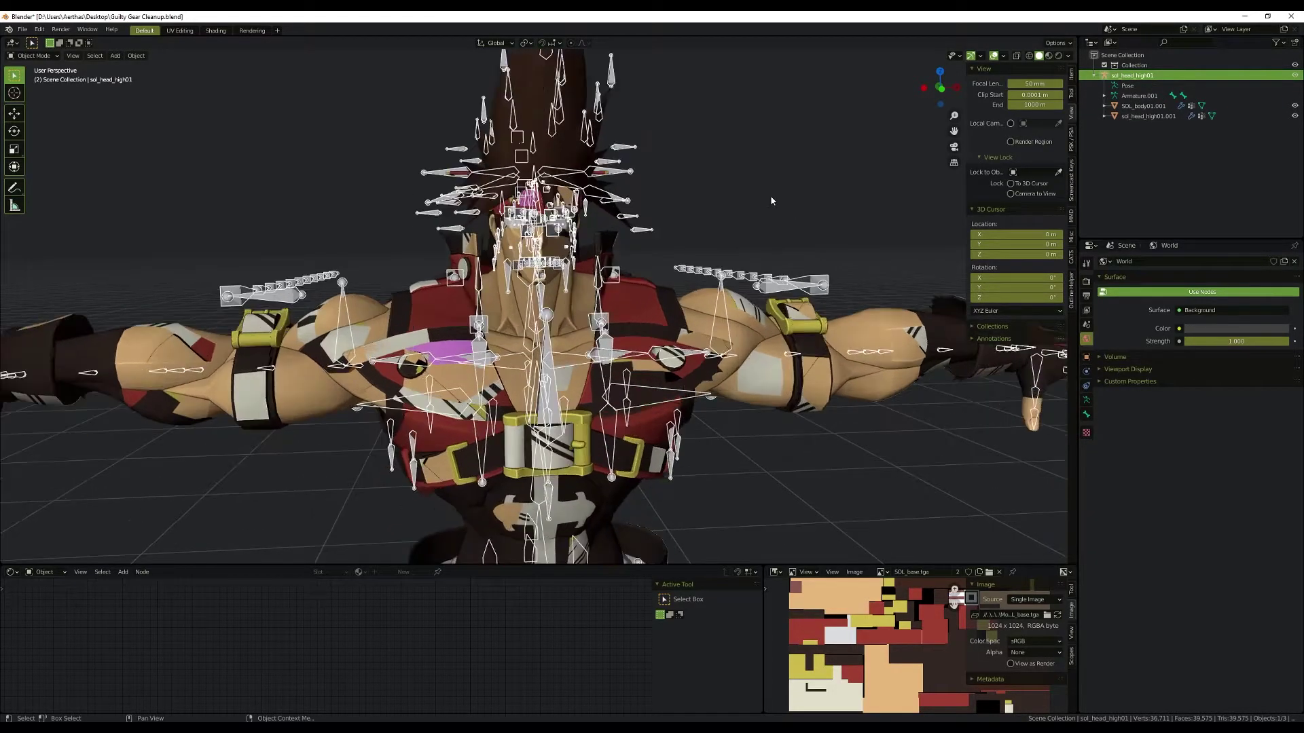
double_click(1144, 76)
text(Armature)
key(Return)
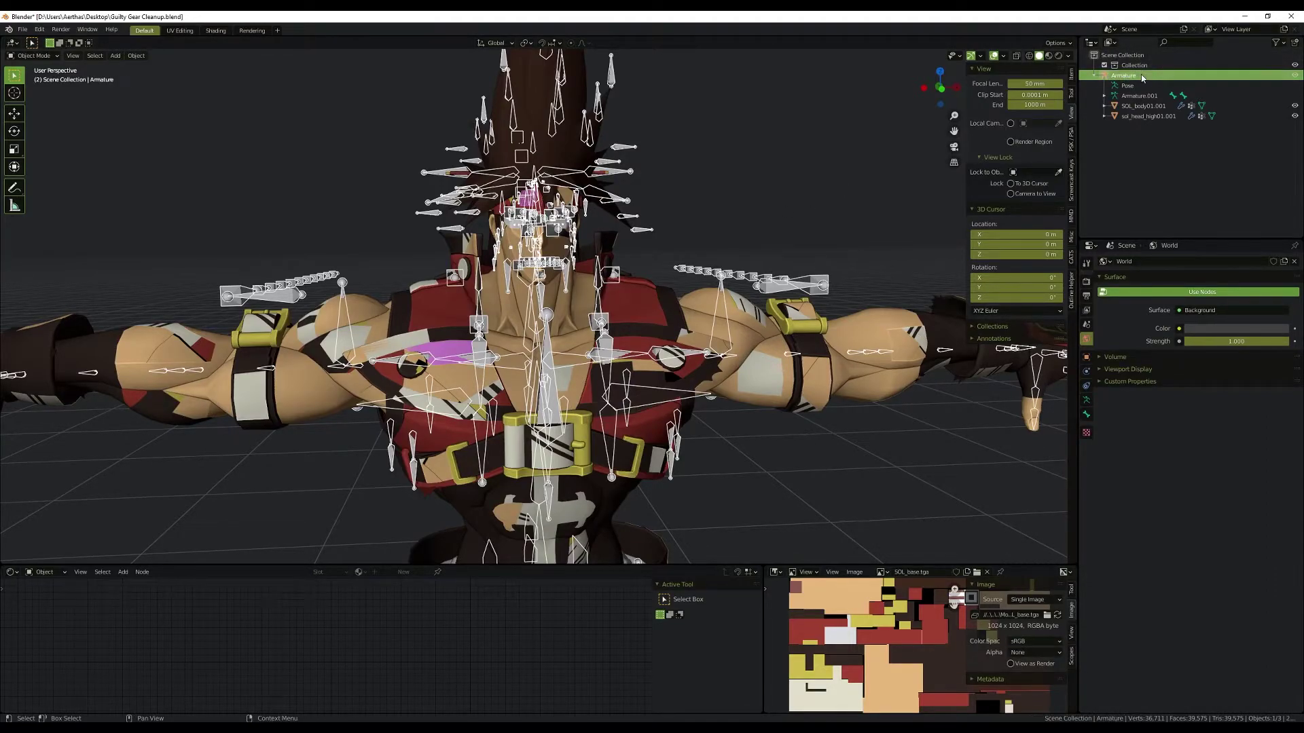
double_click(1140, 95)
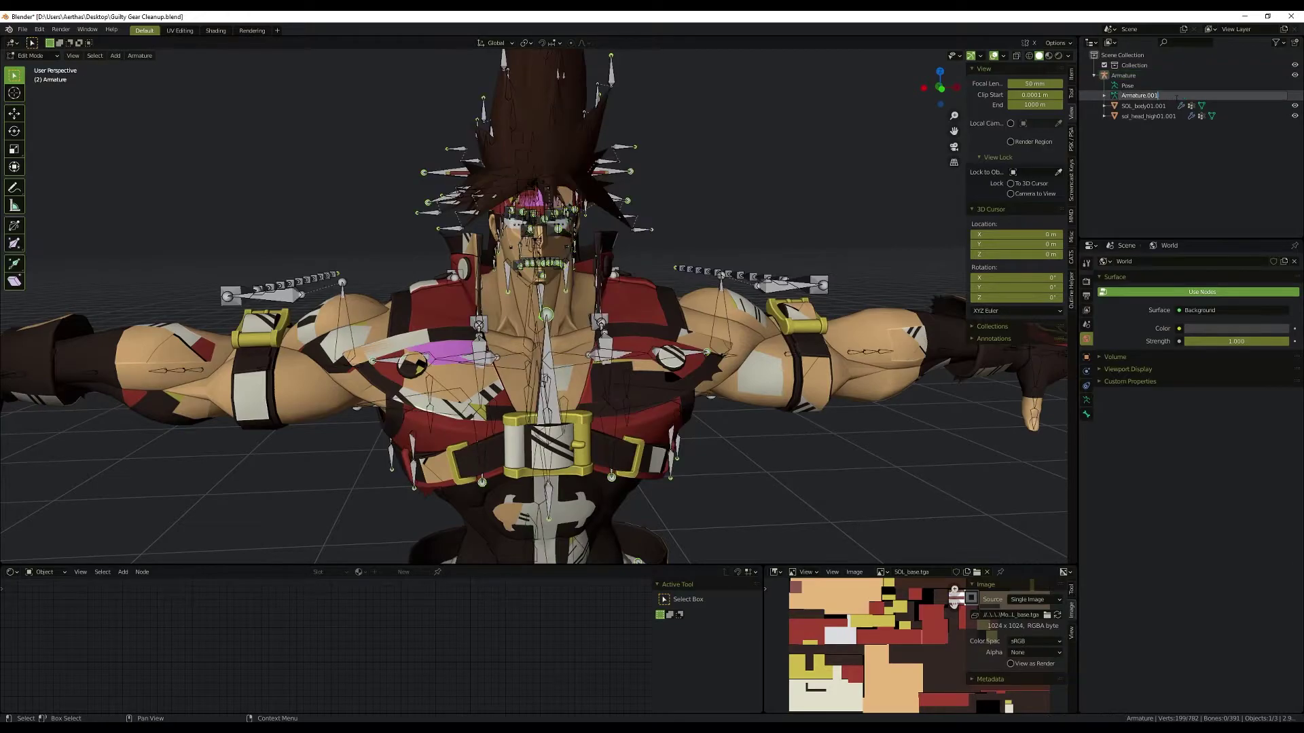
key(Return)
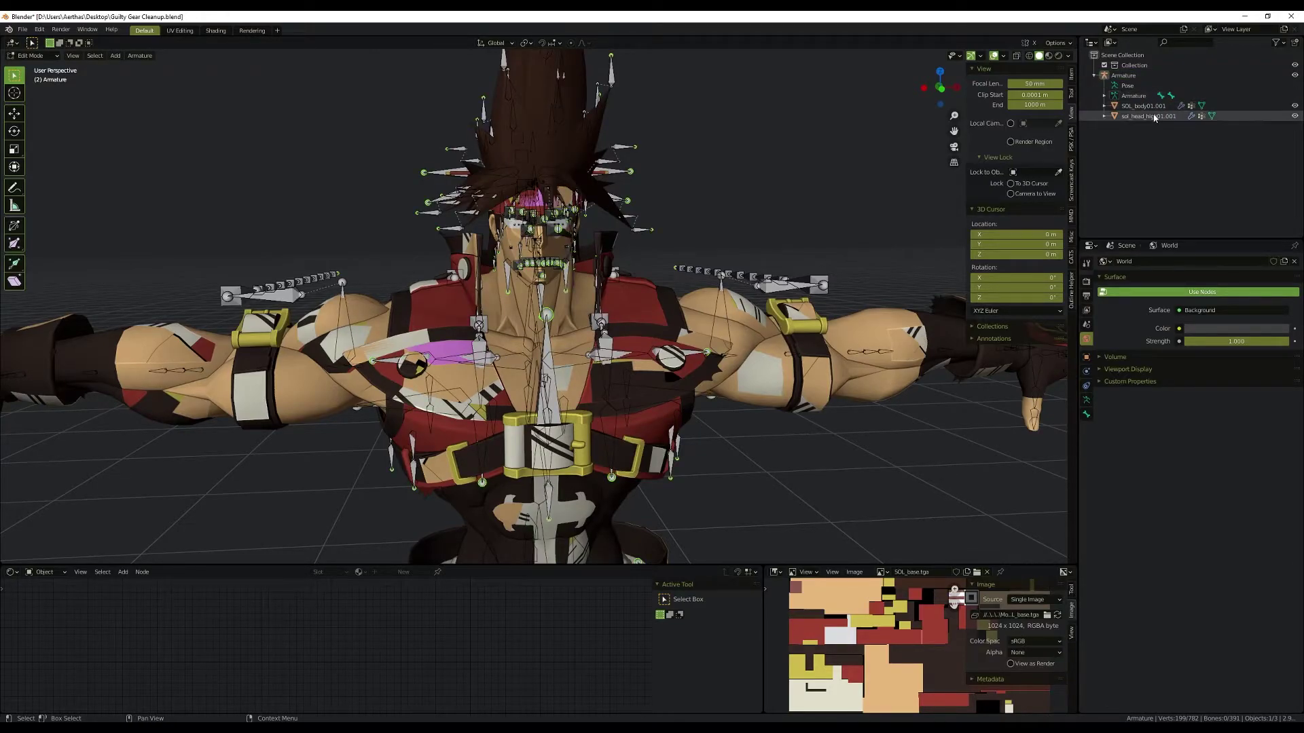
Step: Return to Object Mode and join the sol_head_high01.001 head mesh into SOL_body01.001
middle_drag(820, 236, 806, 213)
key(Tab)
click(728, 221)
middle_drag(640, 221, 621, 293)
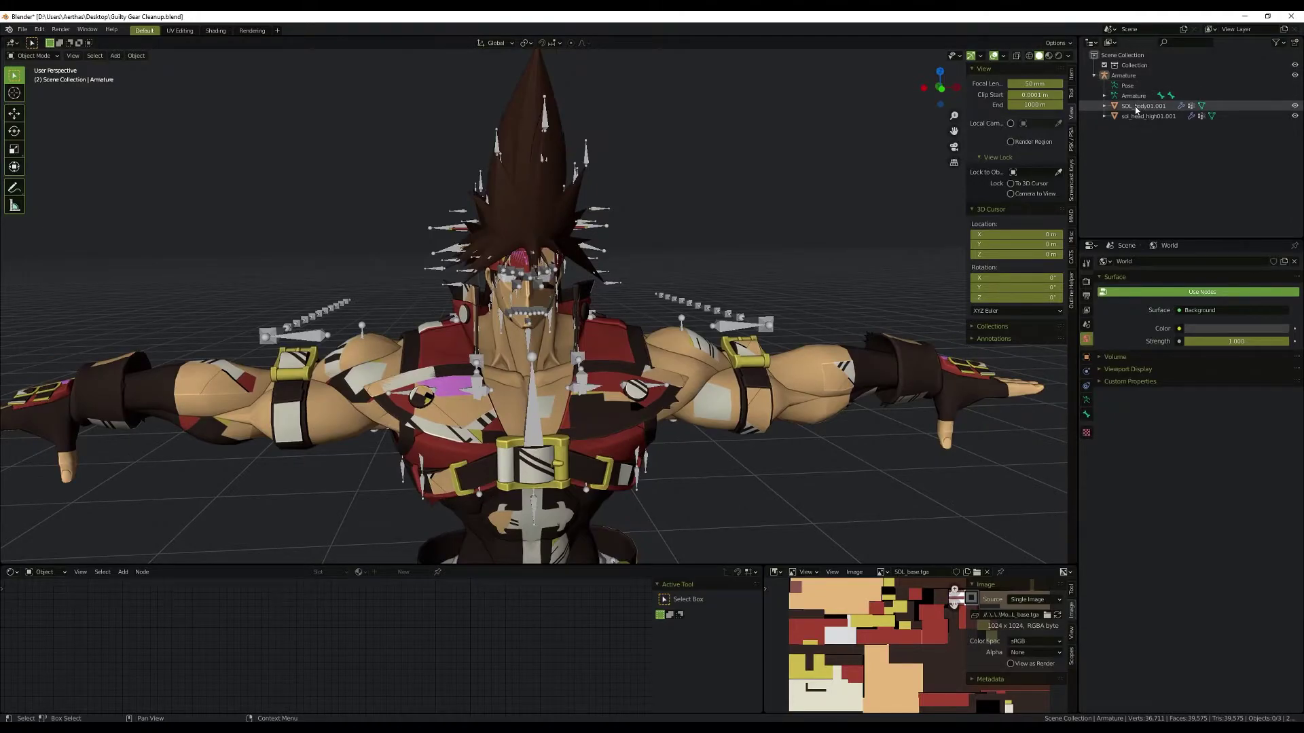
click(1136, 106)
shift+click(1148, 116)
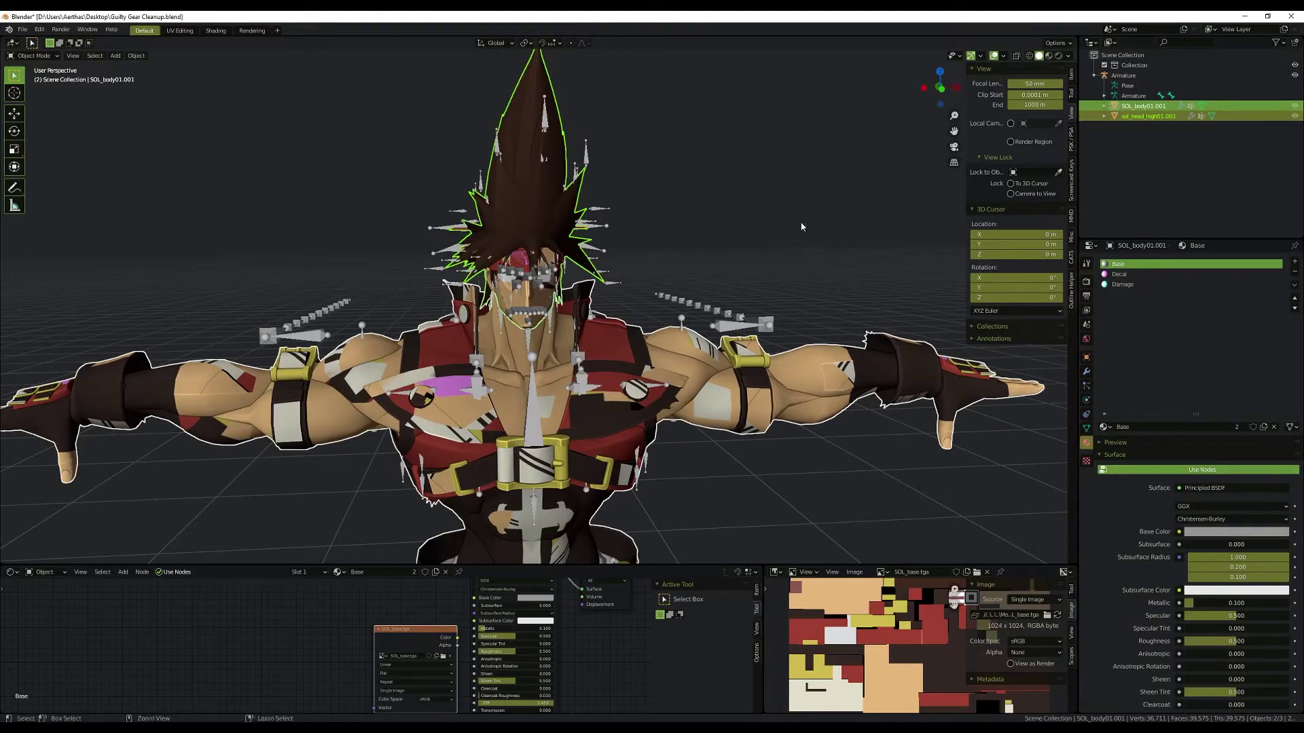
key(ctrl+j)
scroll(785, 225, up, 2)
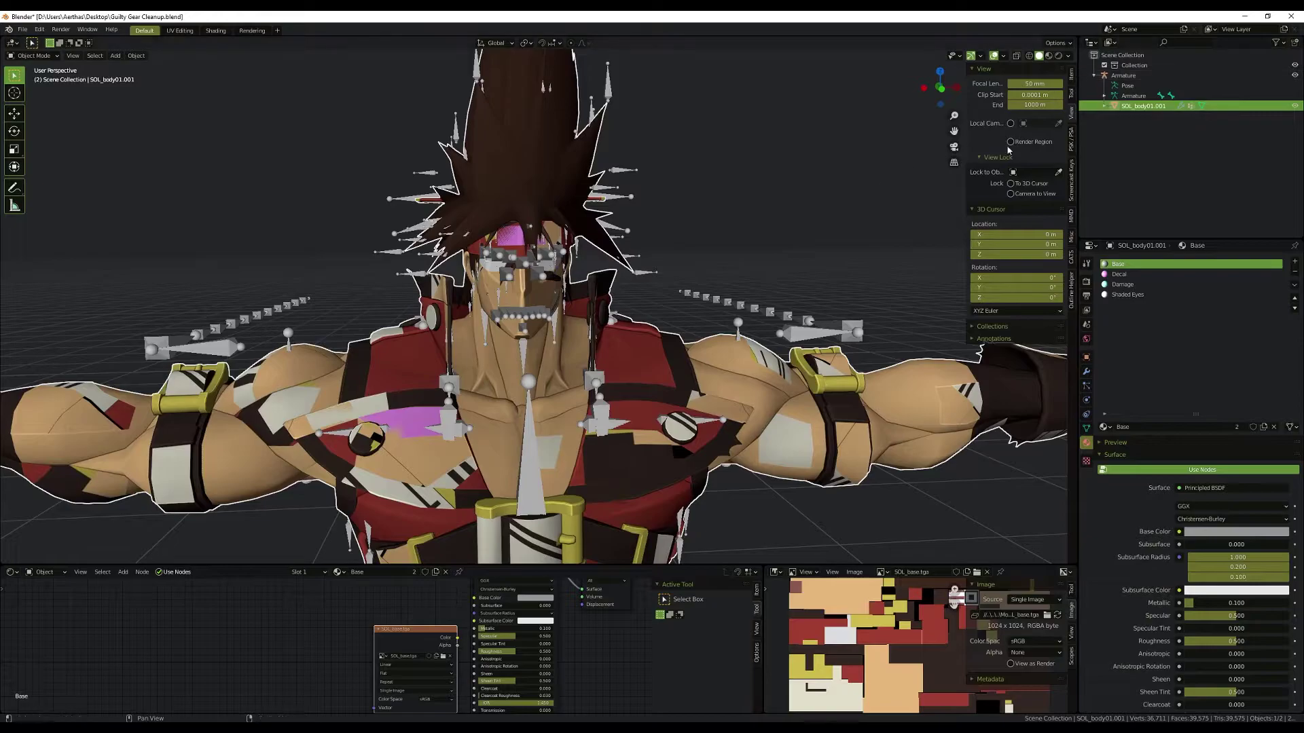
shift+middle_drag(691, 279, 697, 254)
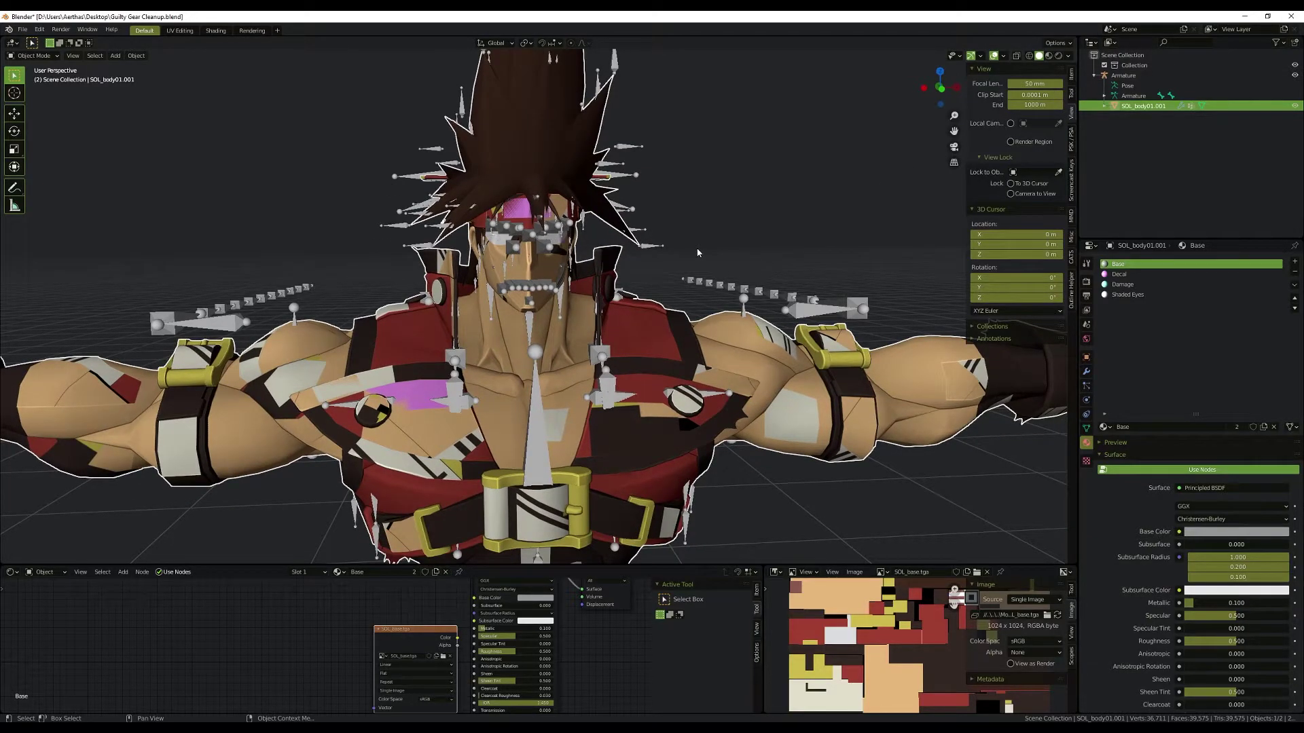
scroll(691, 279, down, 2)
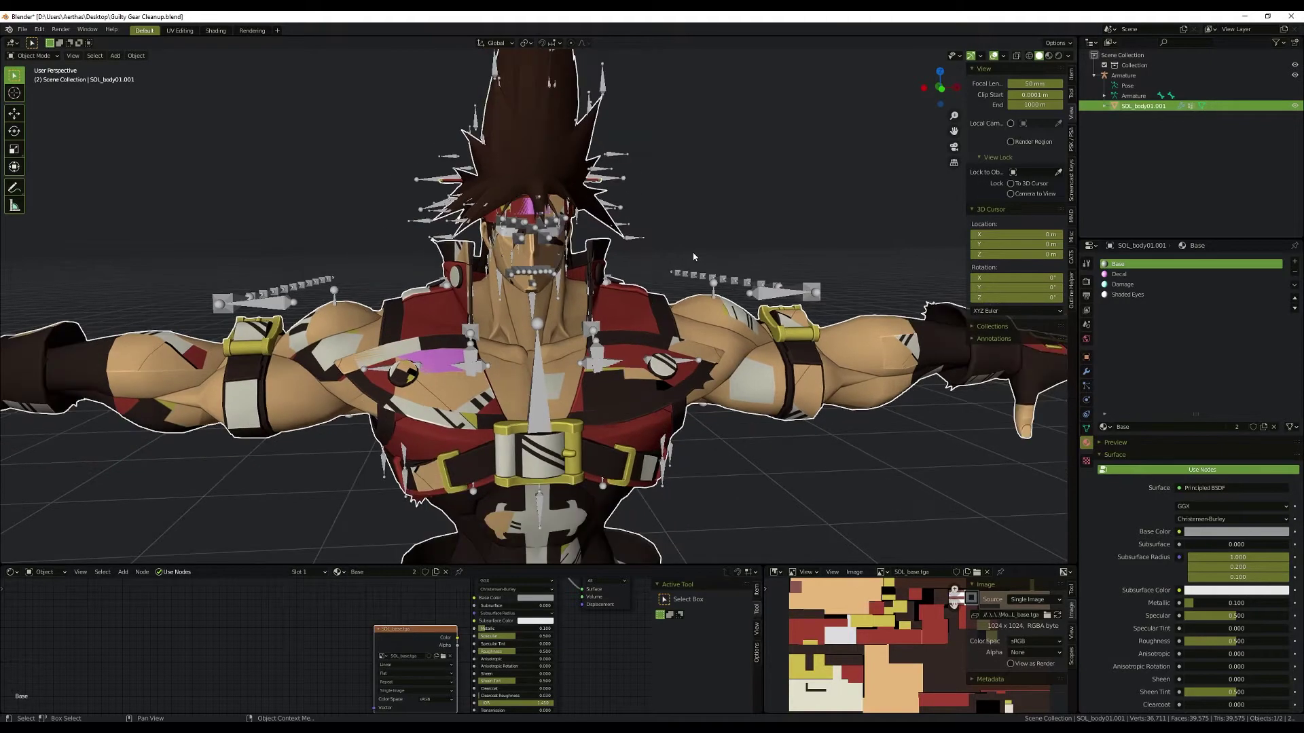
middle_drag(714, 286, 721, 298)
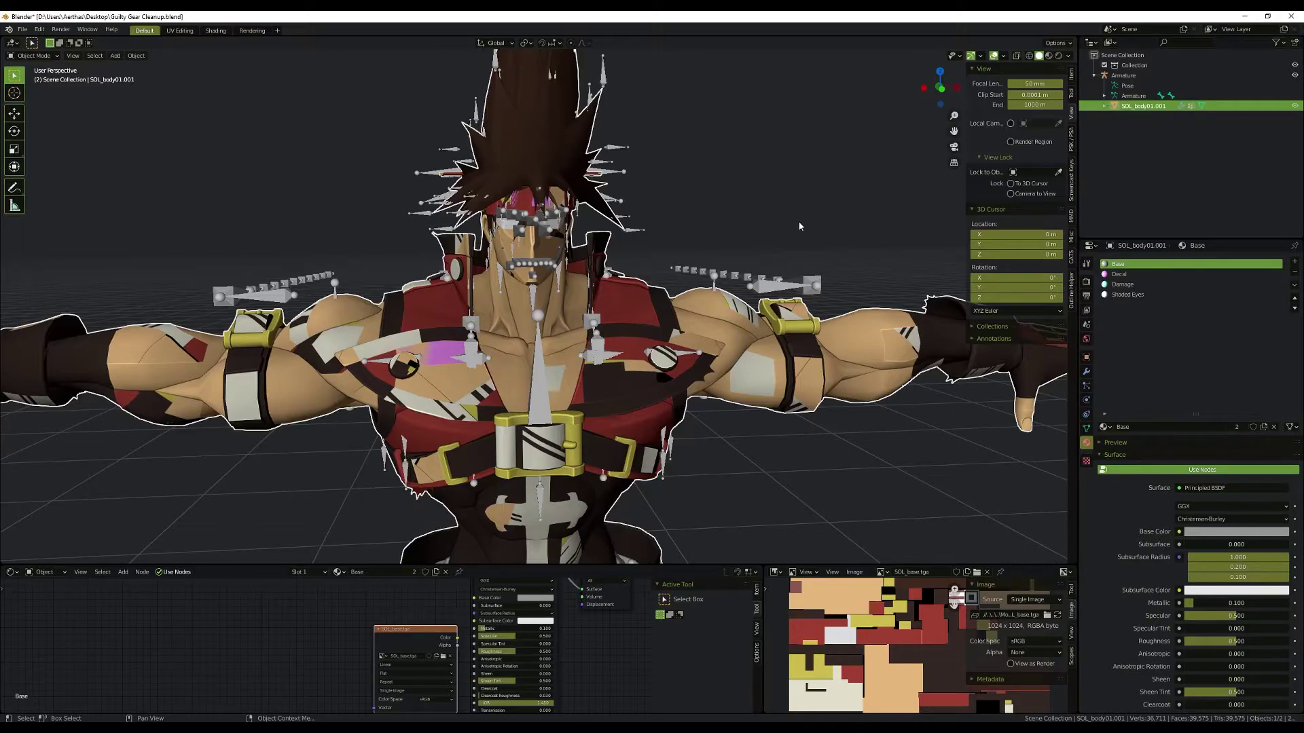
Step: Save the file and expand the armature to select its G_body_root bone
key(ctrl+s)
key(XF86AudioNext)
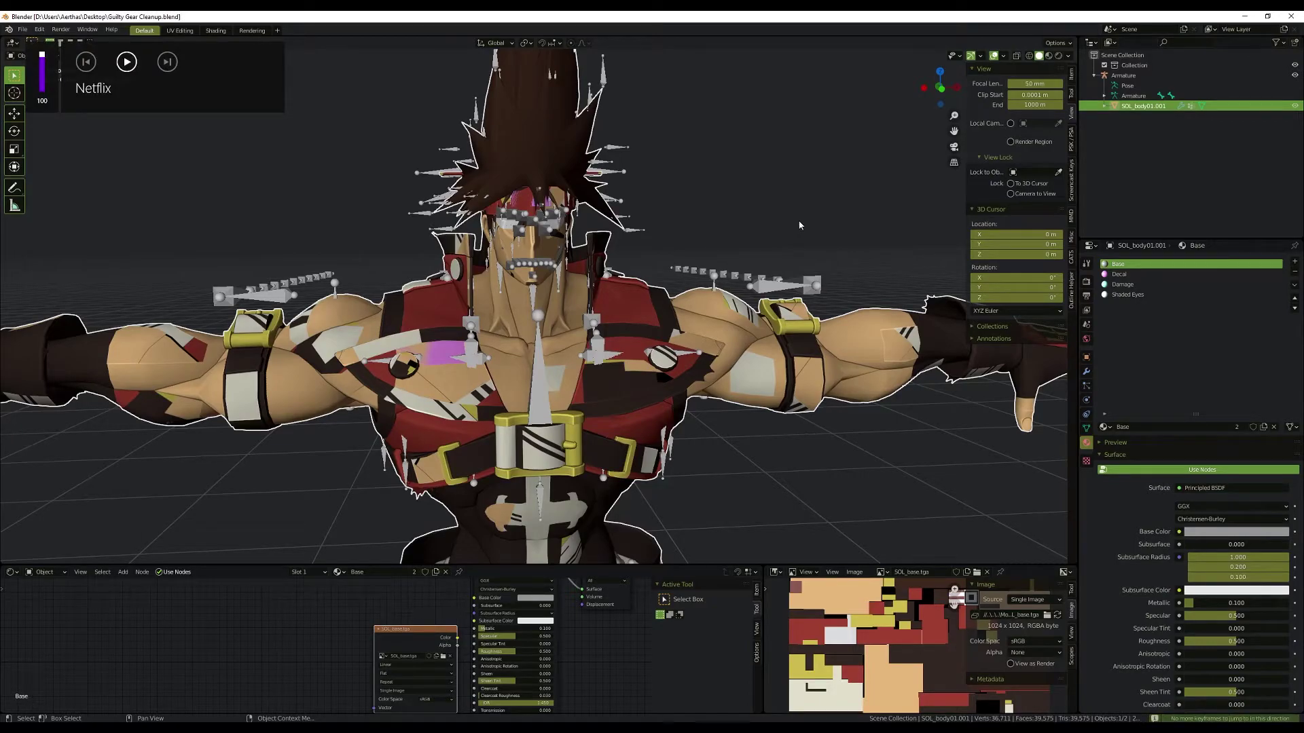
click(1106, 96)
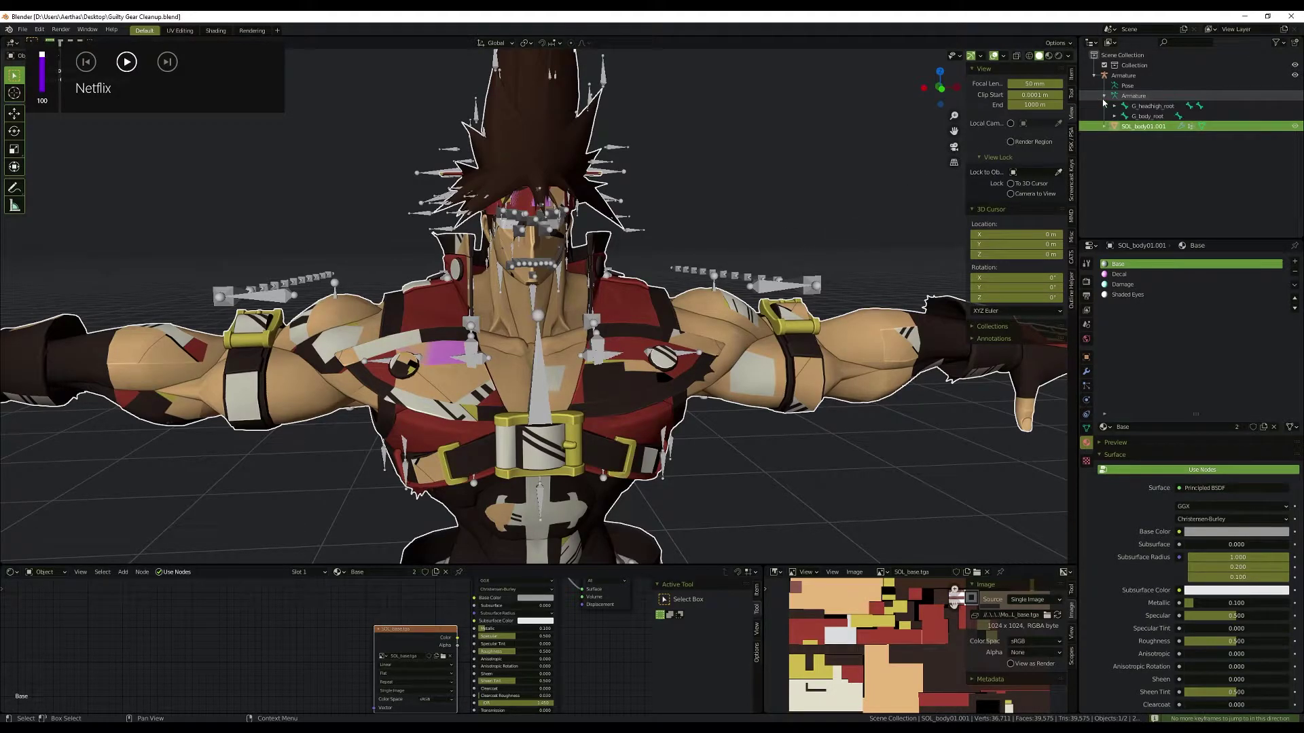
click(1146, 116)
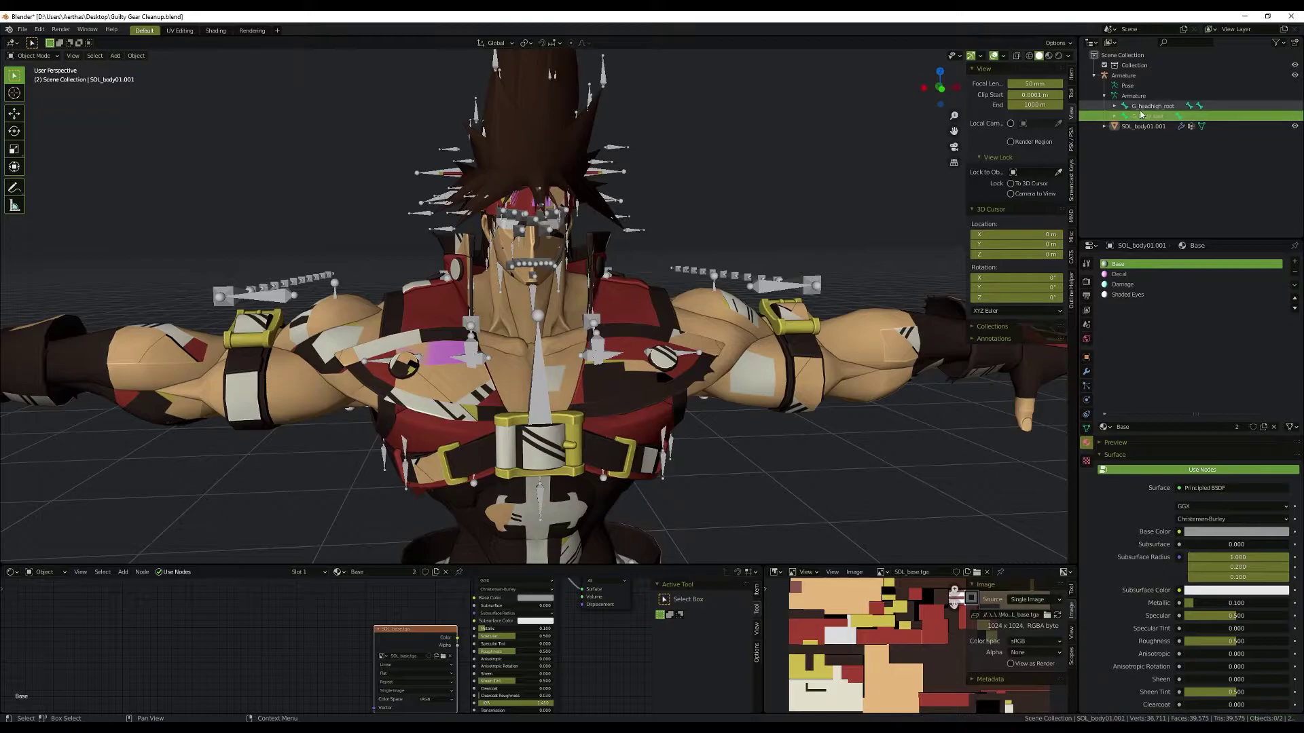
scroll(846, 310, down, 4)
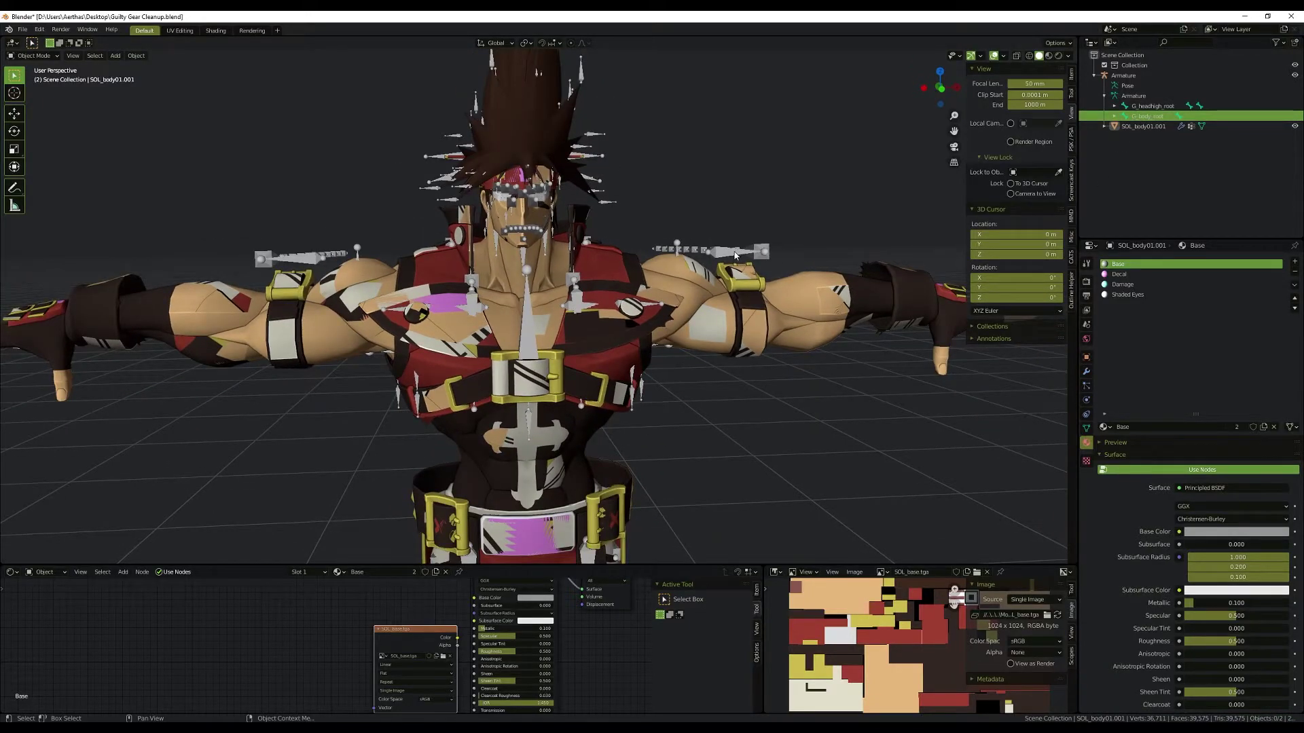
Step: Make the Armature draw In Front with its bones displayed as Wire
click(735, 256)
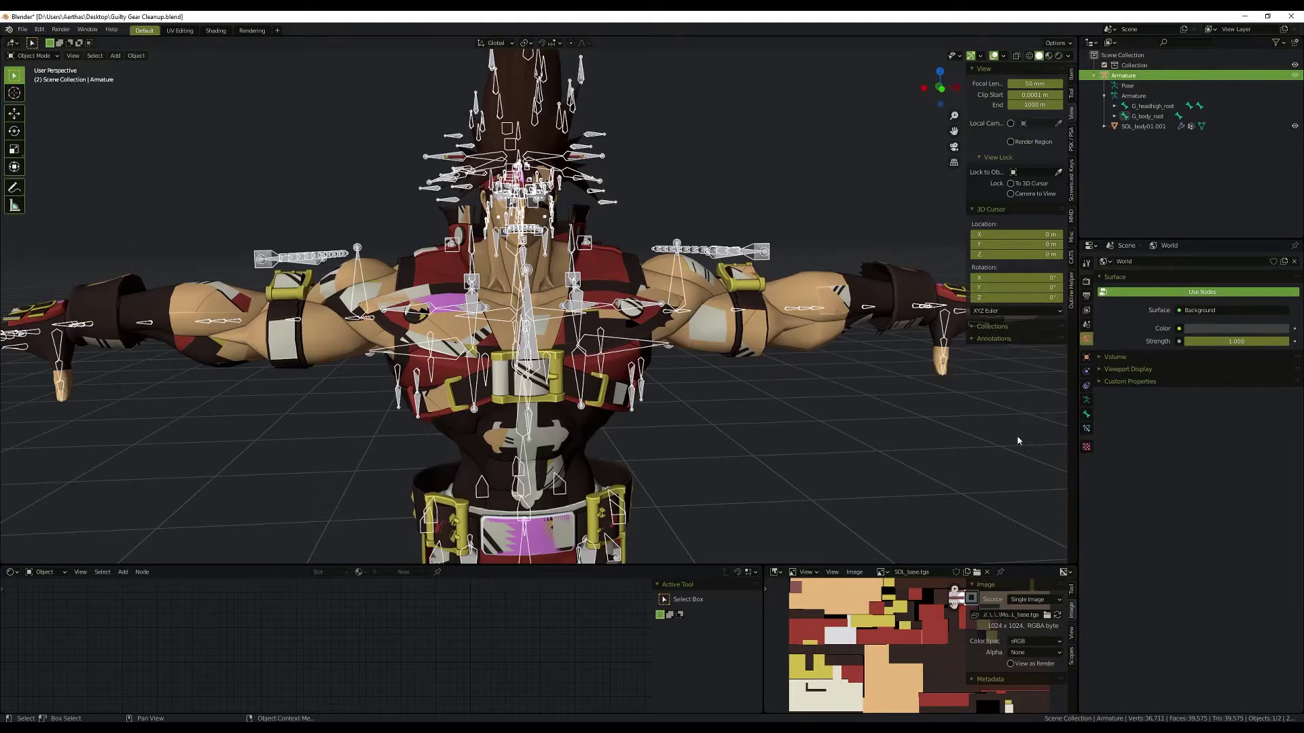
click(1086, 357)
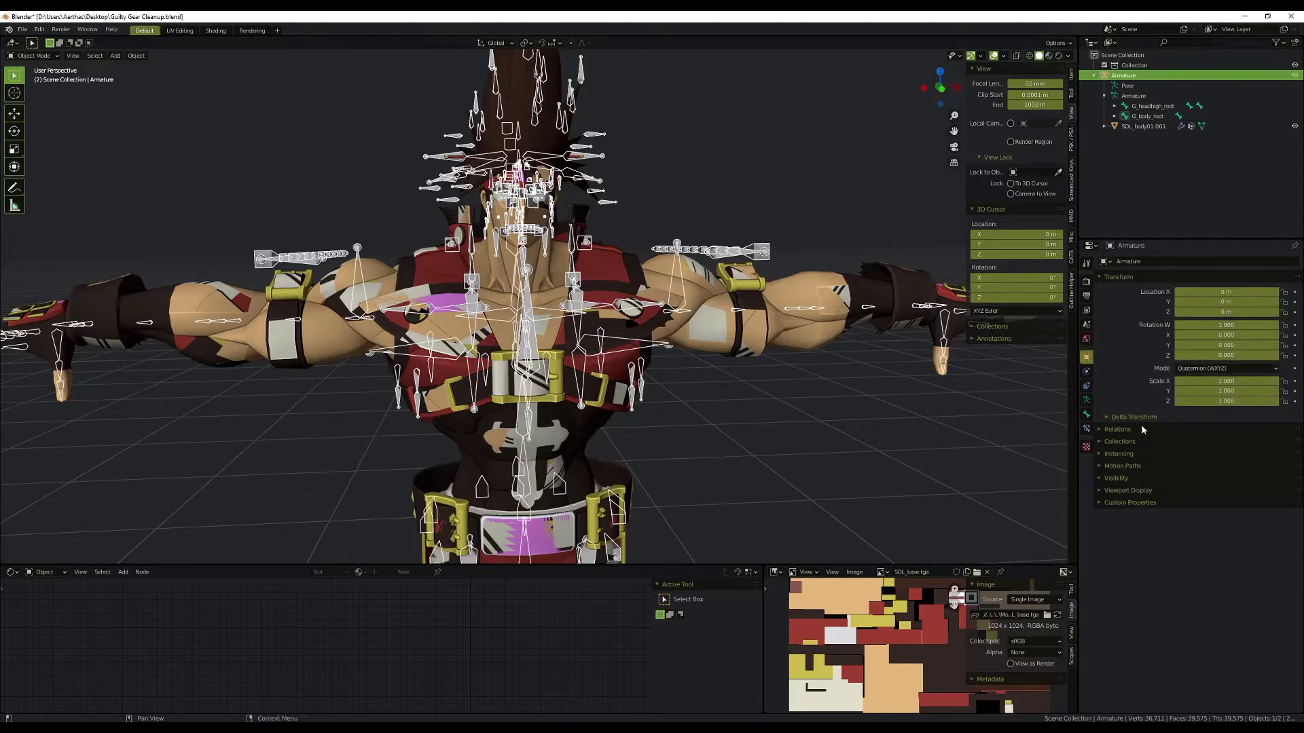
click(1124, 492)
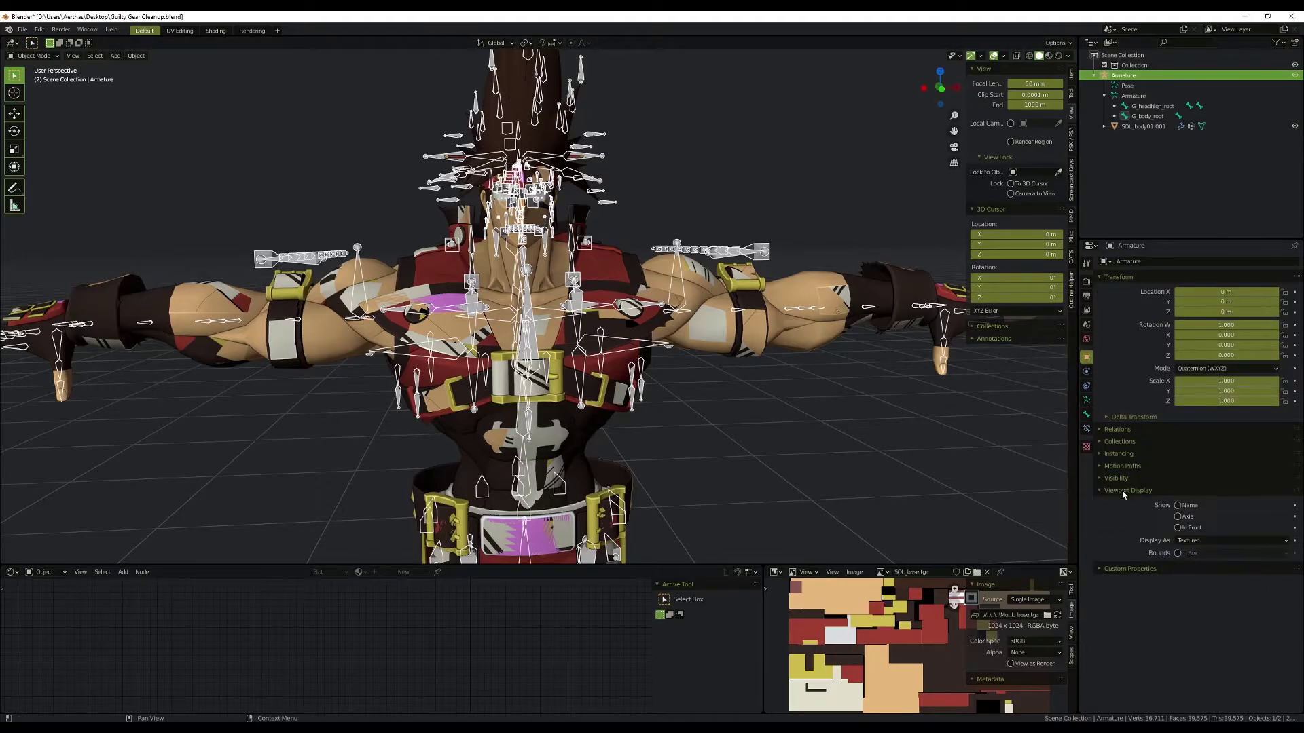
click(1178, 528)
click(1195, 541)
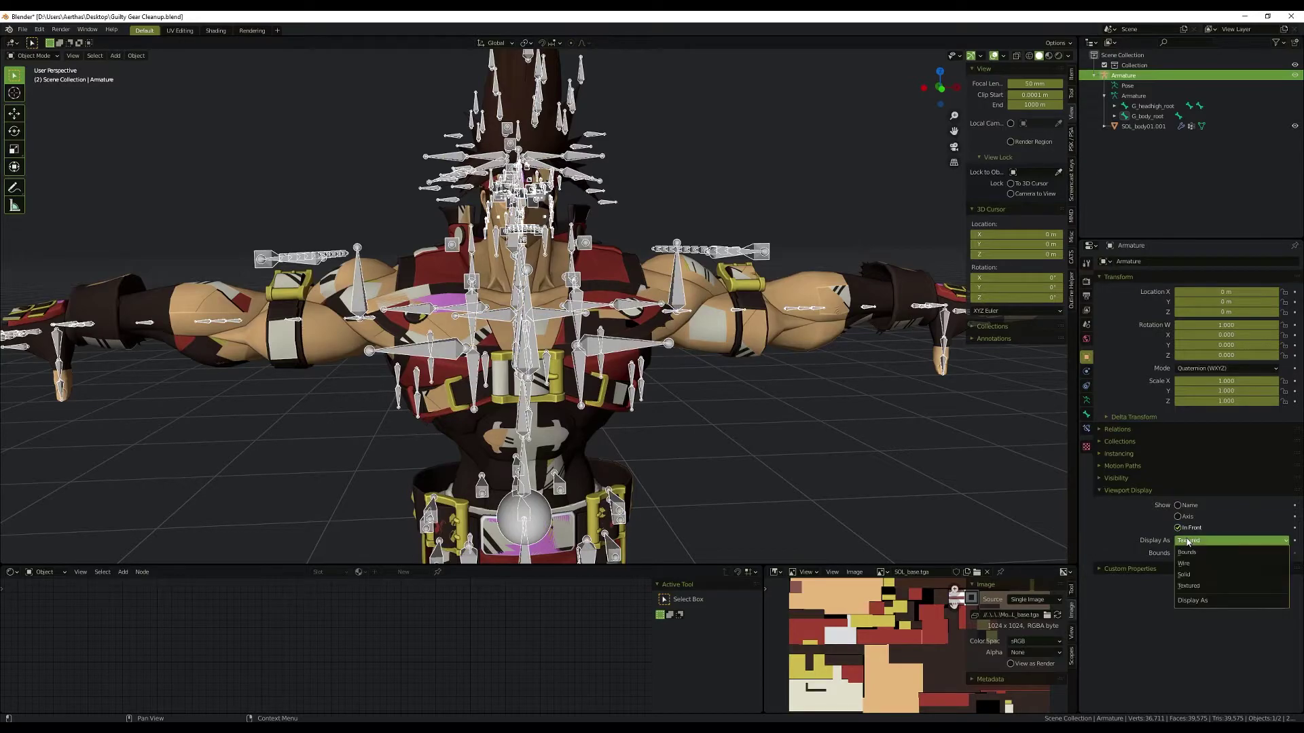
click(1194, 568)
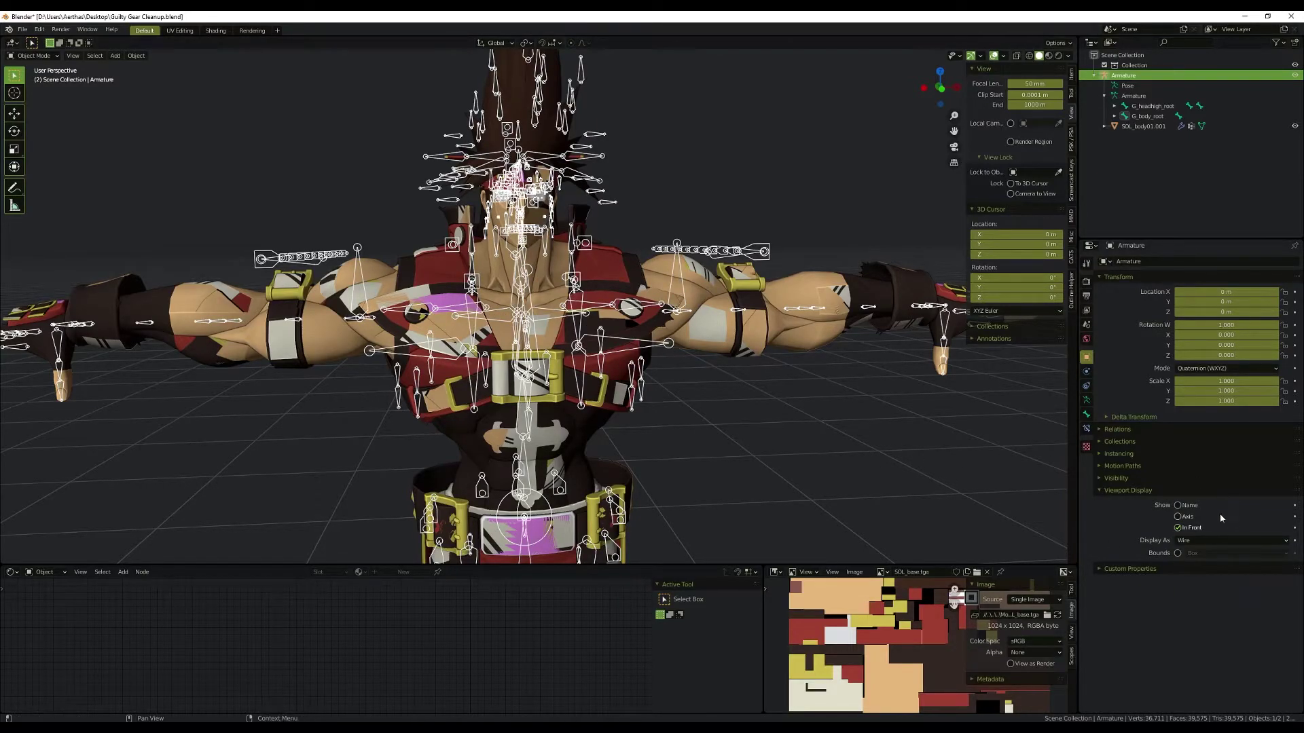
Step: Compare Bounds, Solid and Textured bone display, then settle back on Wire
click(1221, 545)
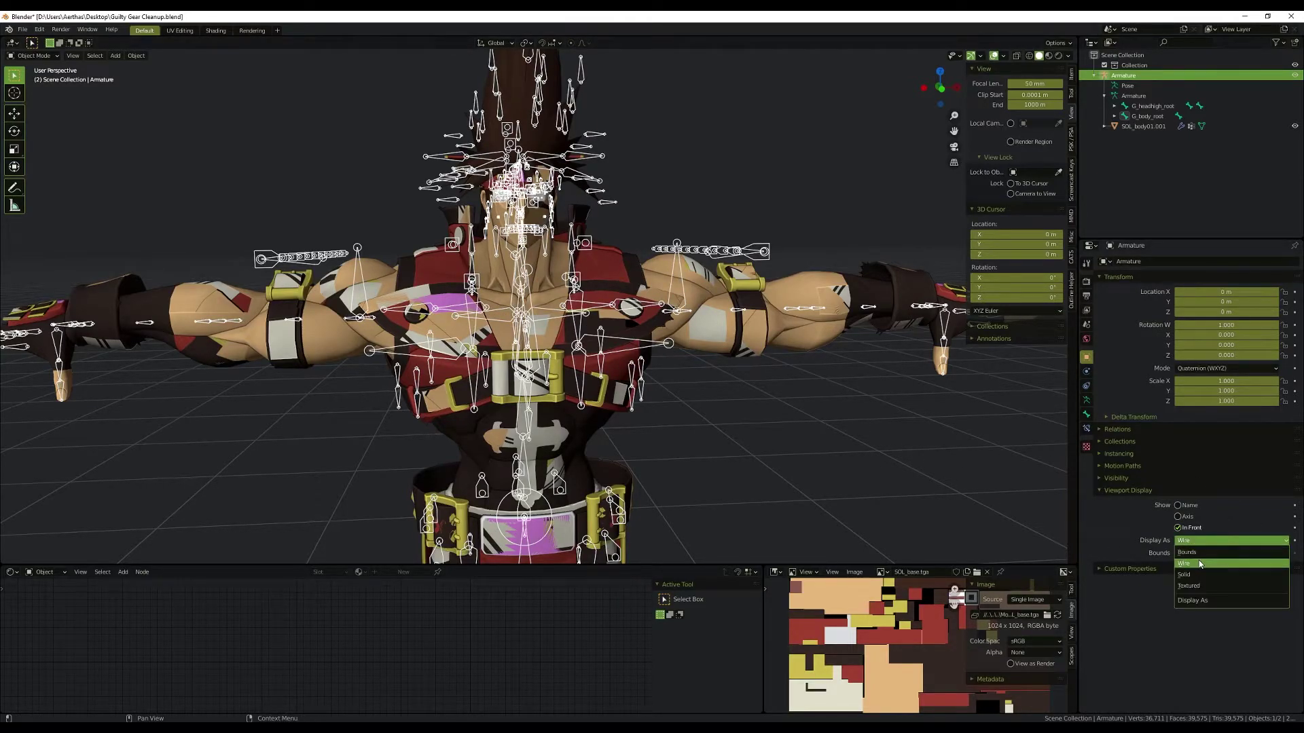
click(1210, 554)
click(1217, 542)
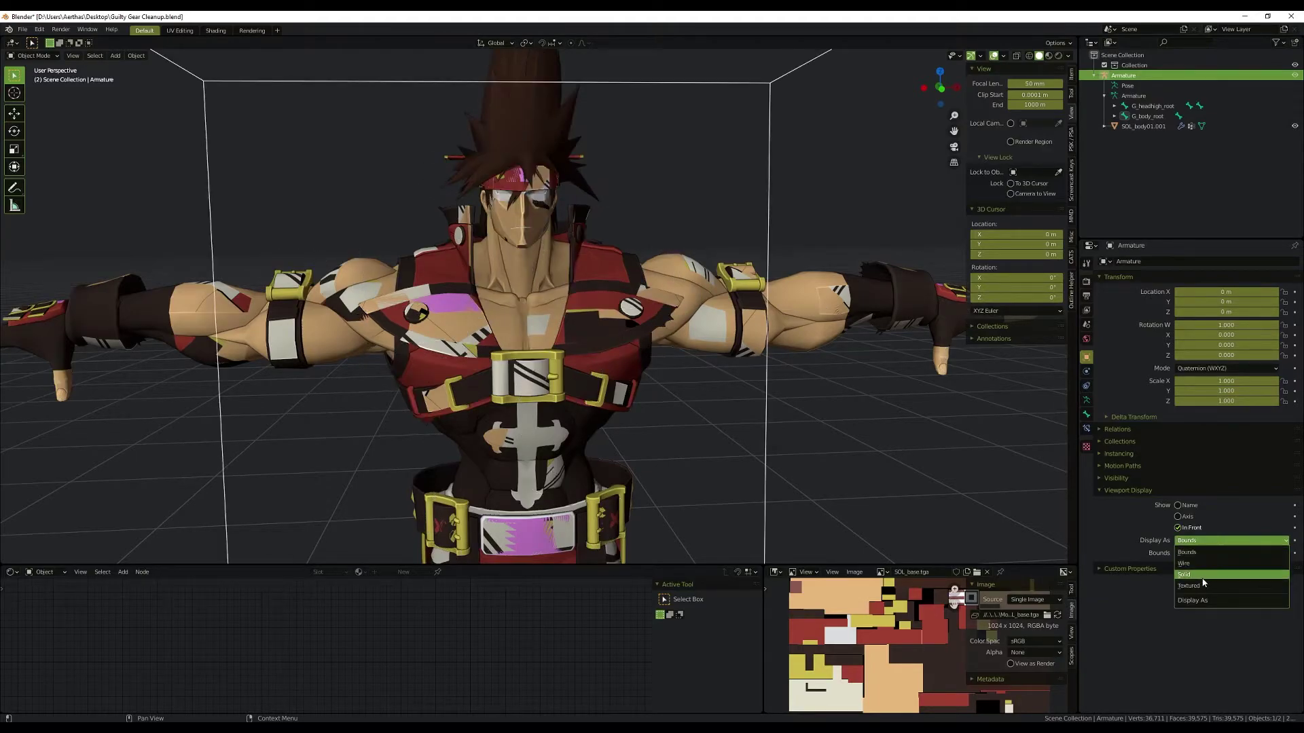
click(1201, 575)
click(1197, 543)
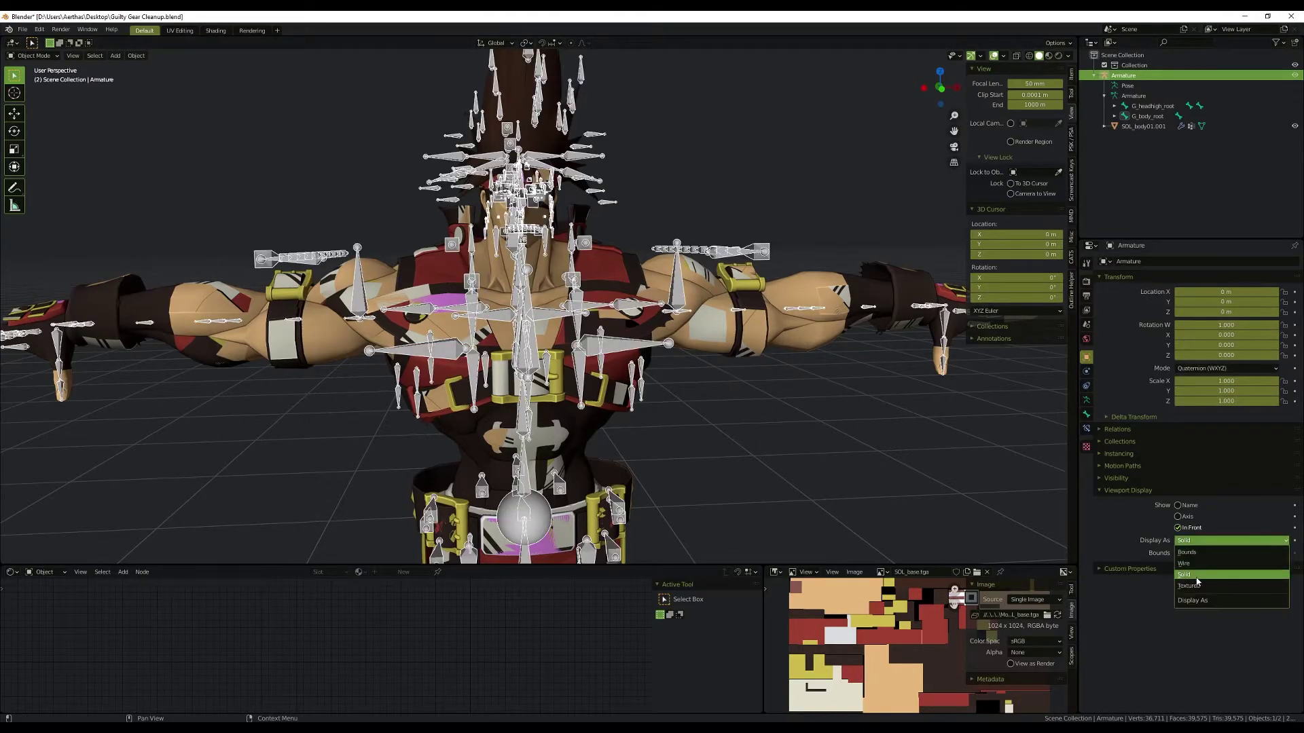
click(1190, 585)
click(1200, 543)
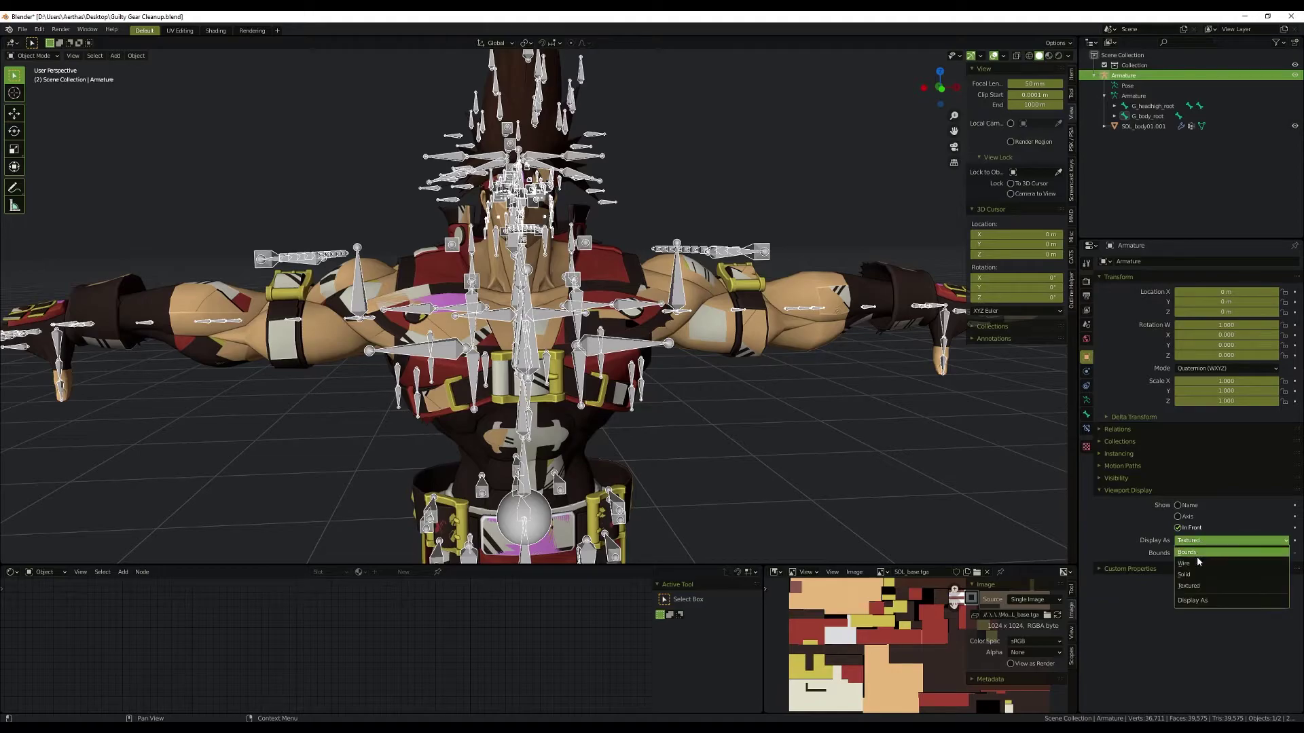
click(1192, 563)
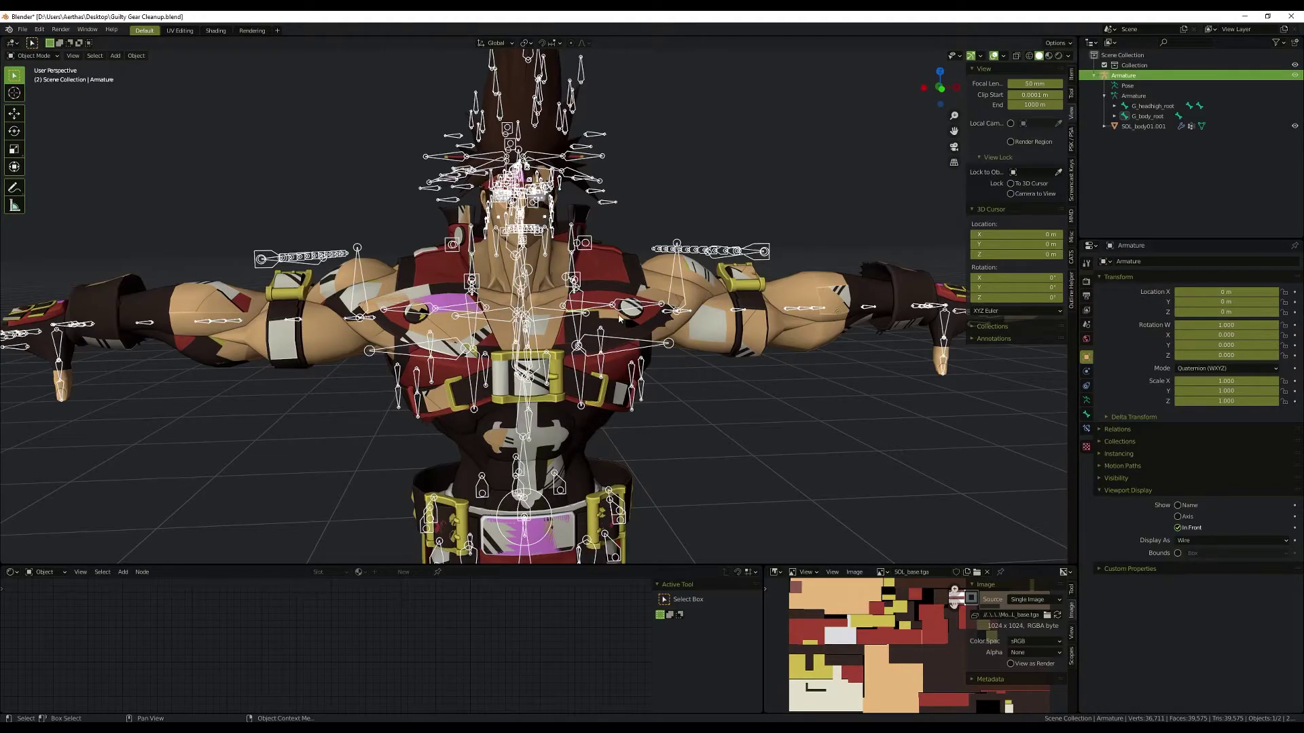
scroll(619, 318, down, 2)
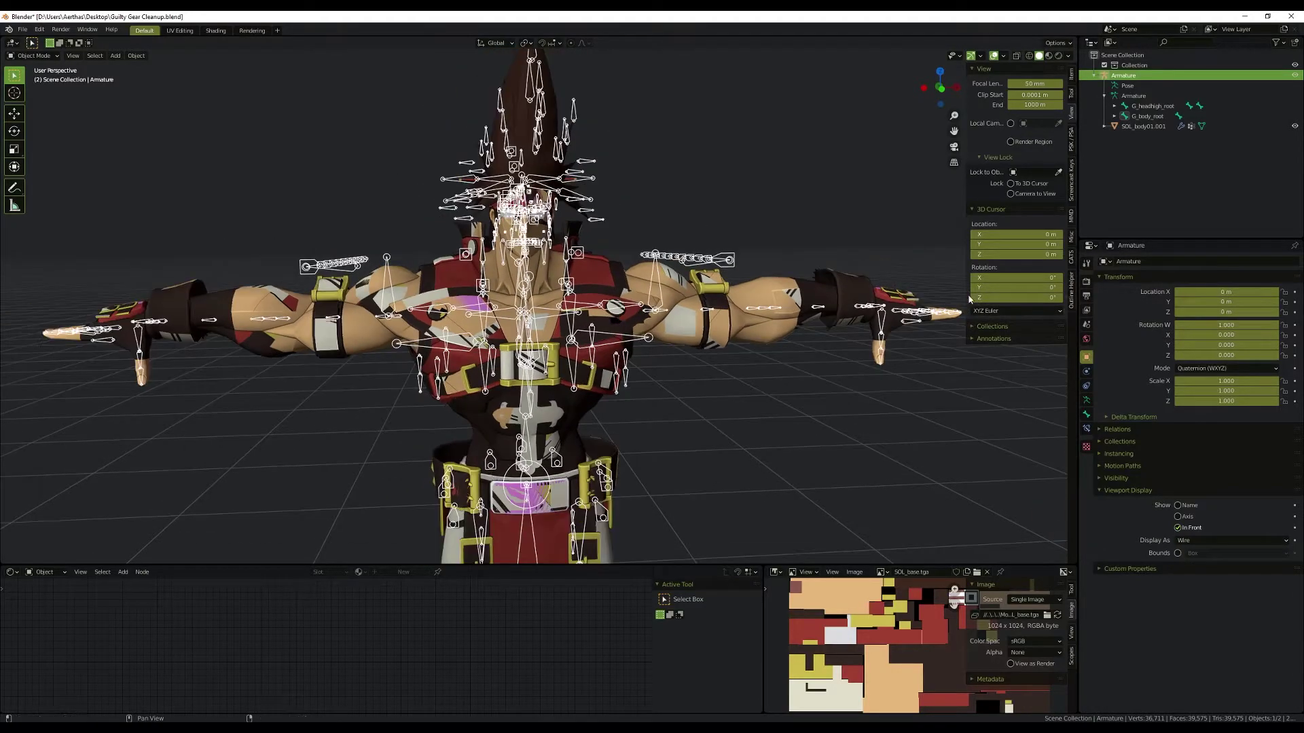
Step: Enlarge the Outliner and test-rotate all rig bones in Pose Mode, then cancel
drag(1188, 239, 1188, 422)
scroll(755, 303, up, 3)
click(1141, 118)
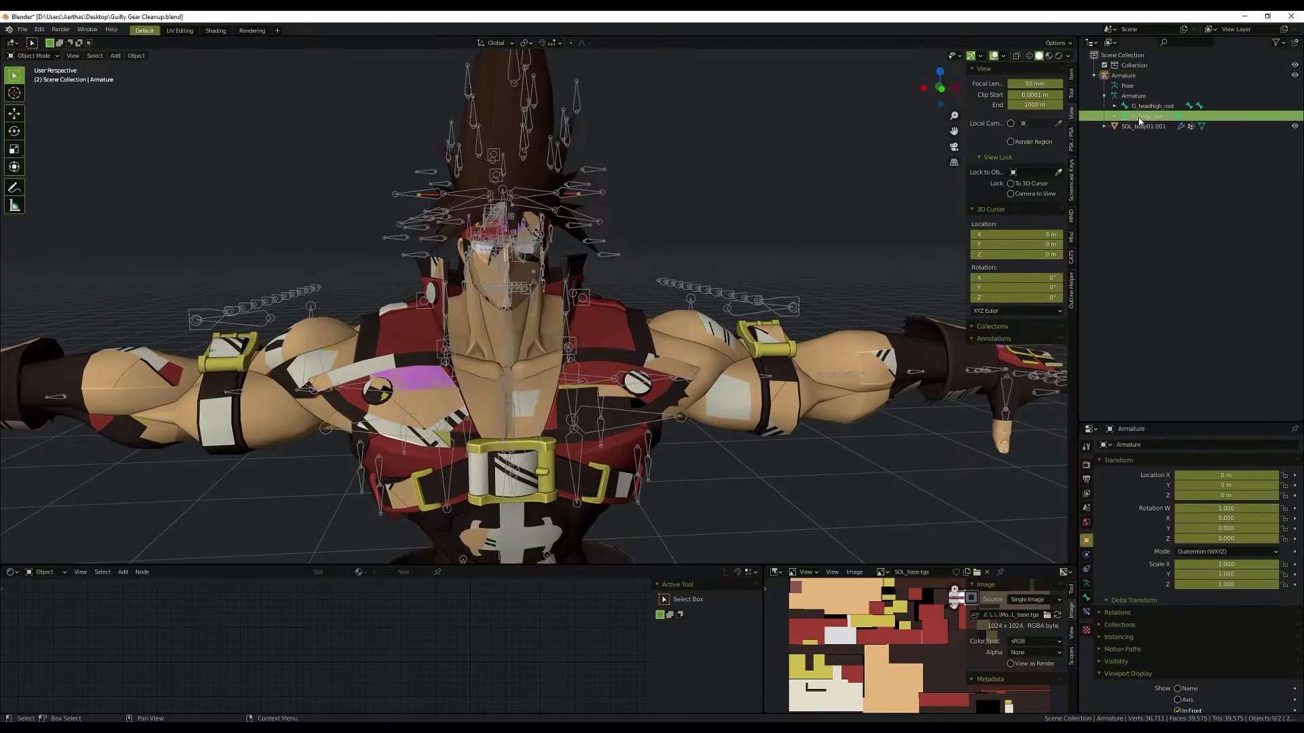
click(1145, 106)
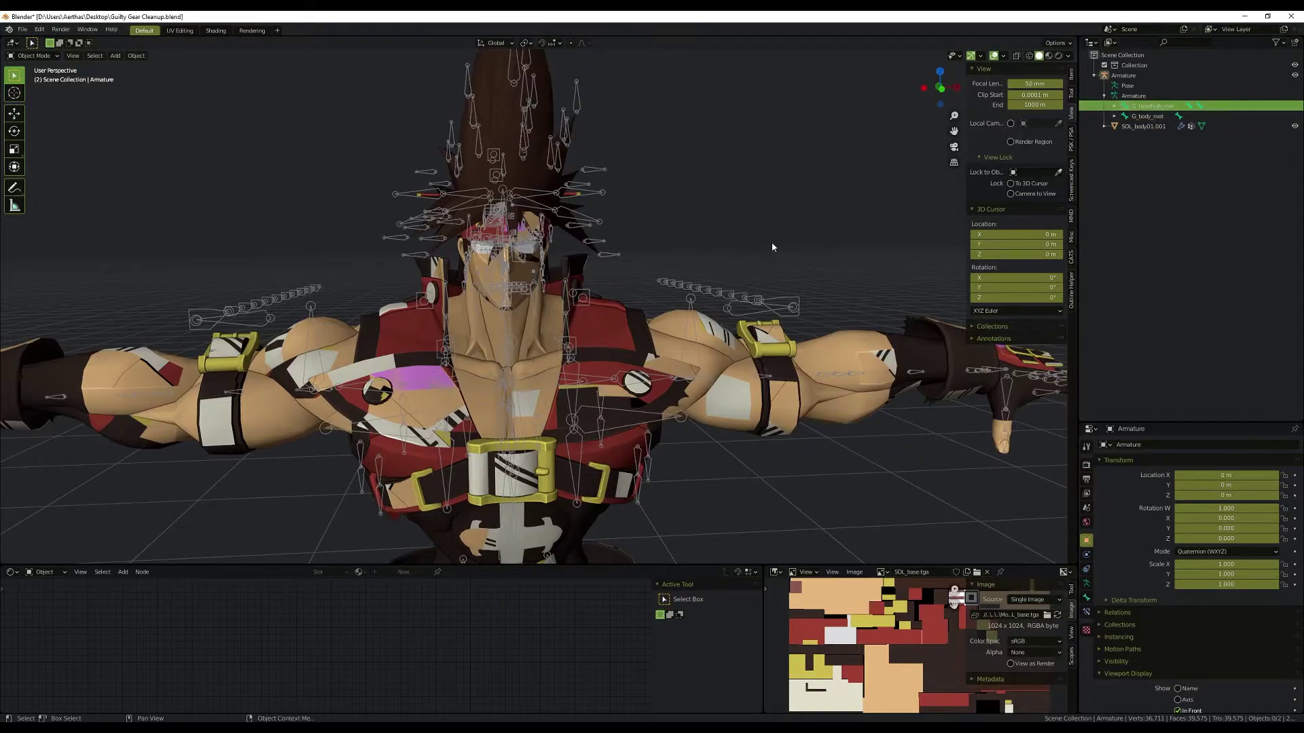
key(ctrl+Tab)
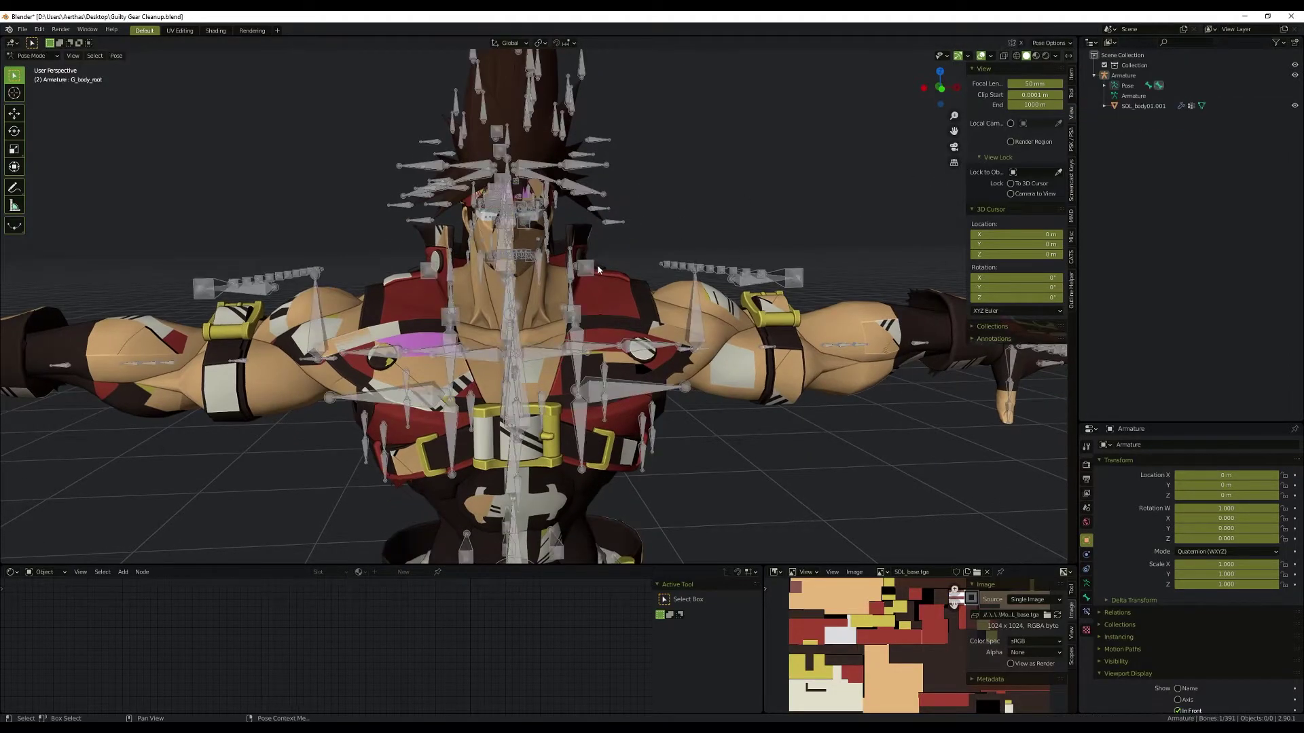
key(a)
key(r)
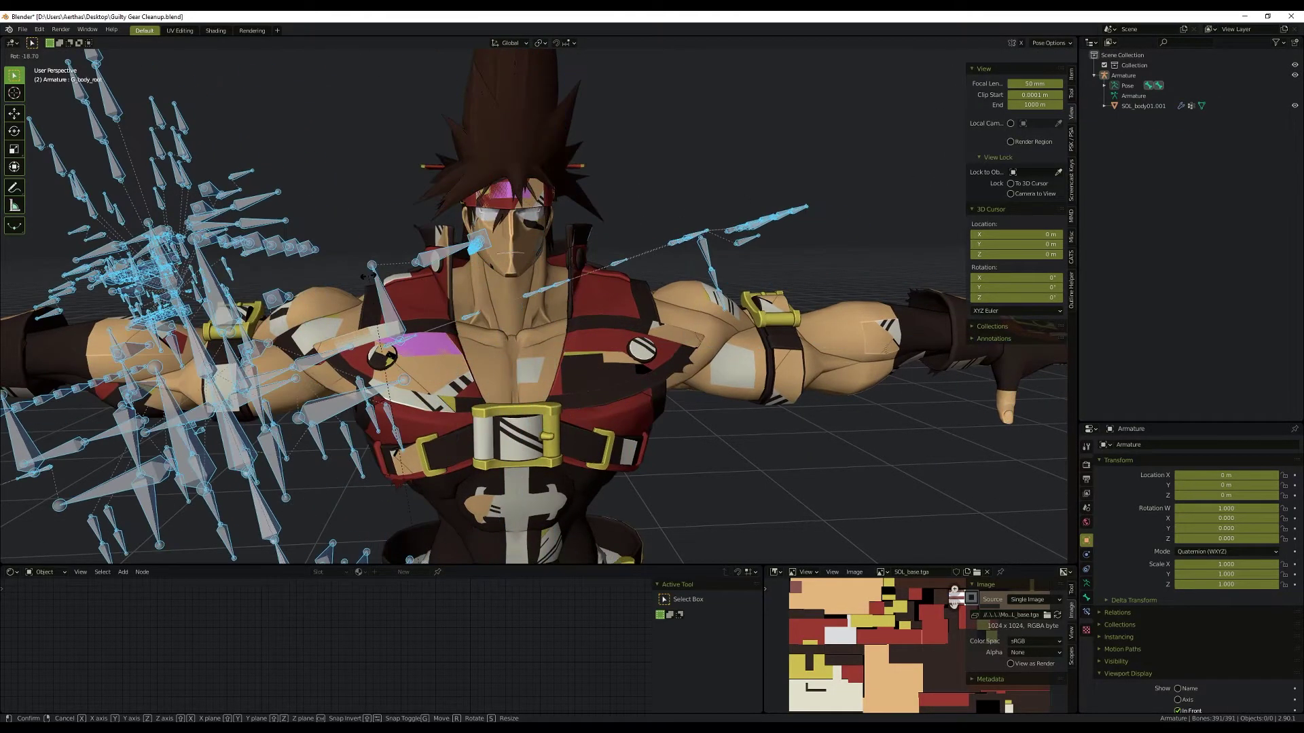
right_click(842, 277)
key(ctrl+Tab)
Step: Set the body's Armature modifier Object to Armature and test the mesh deformation in Pose Mode
click(732, 361)
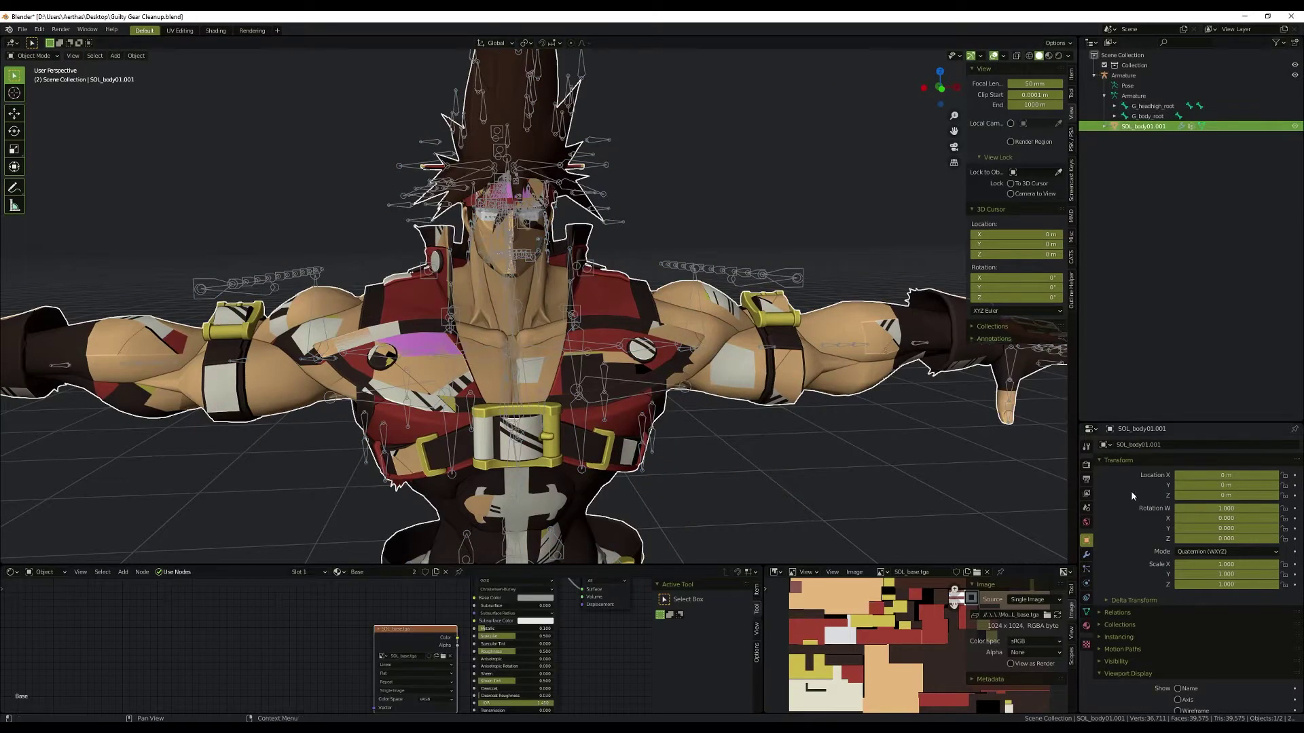
click(1087, 555)
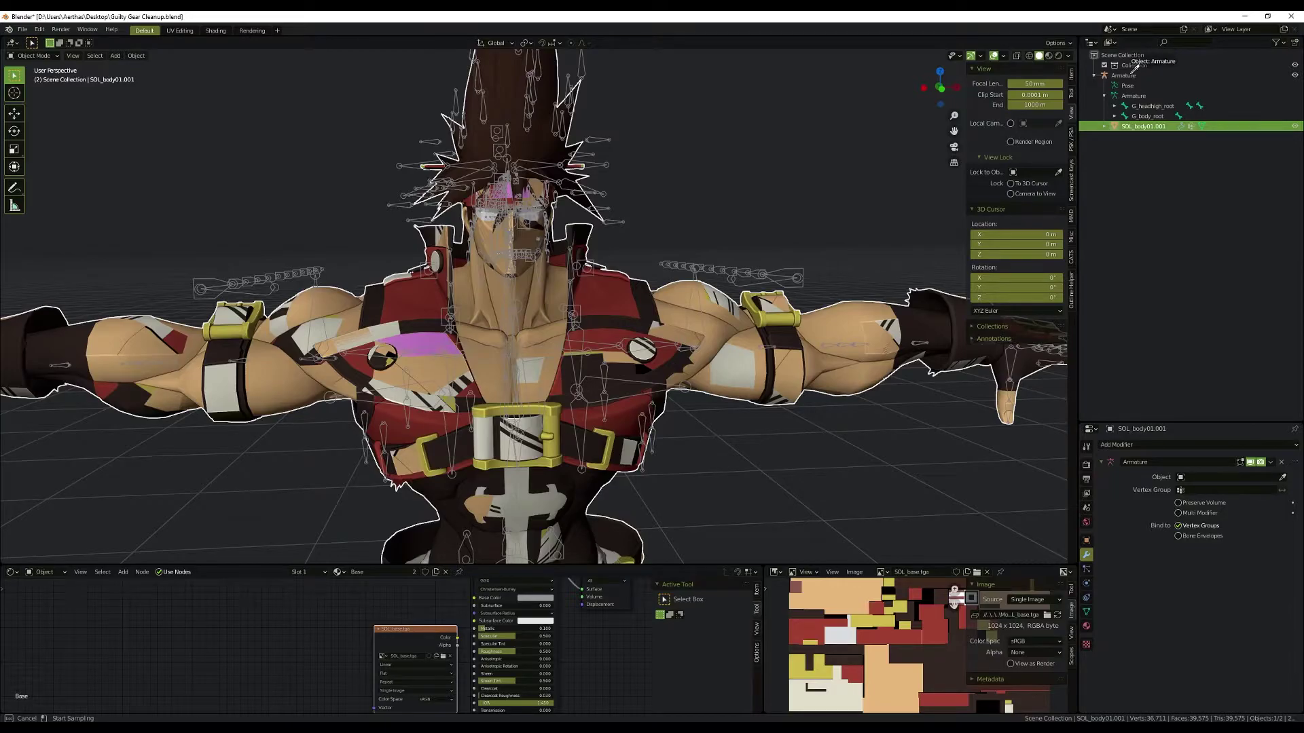
drag(1133, 65, 1230, 476)
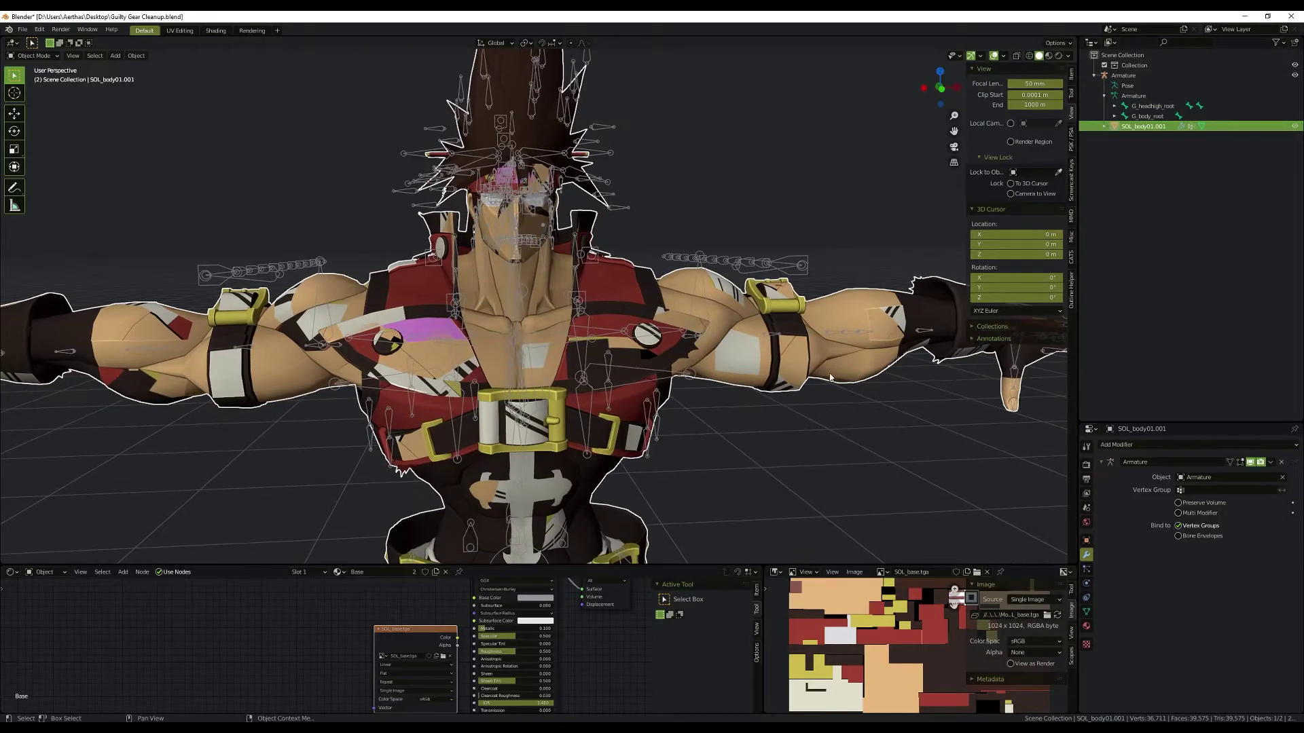
click(570, 337)
key(ctrl+Tab)
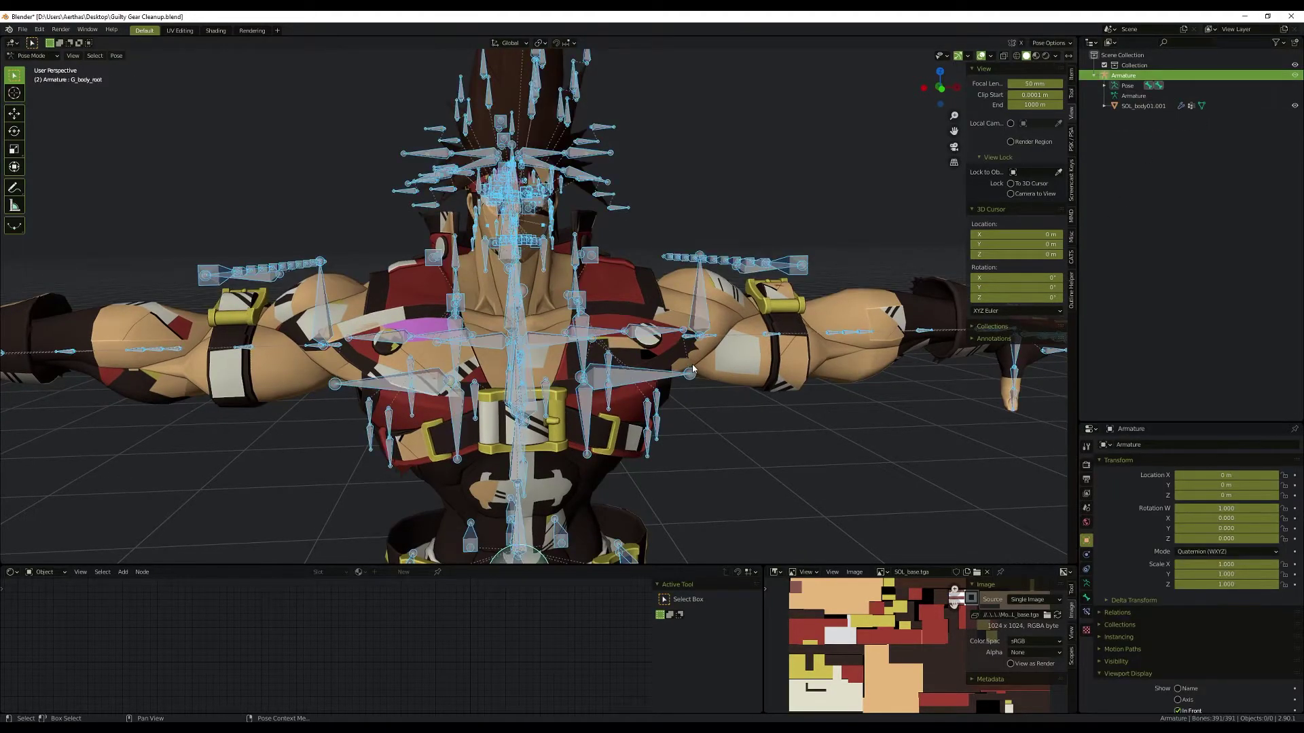
key(r)
right_click(699, 366)
key(alt+a)
Step: Frame and test-rotate the G_body_root bone, revert it, and save the file
click(1104, 85)
click(1151, 106)
key(KP_Decimal)
key(r)
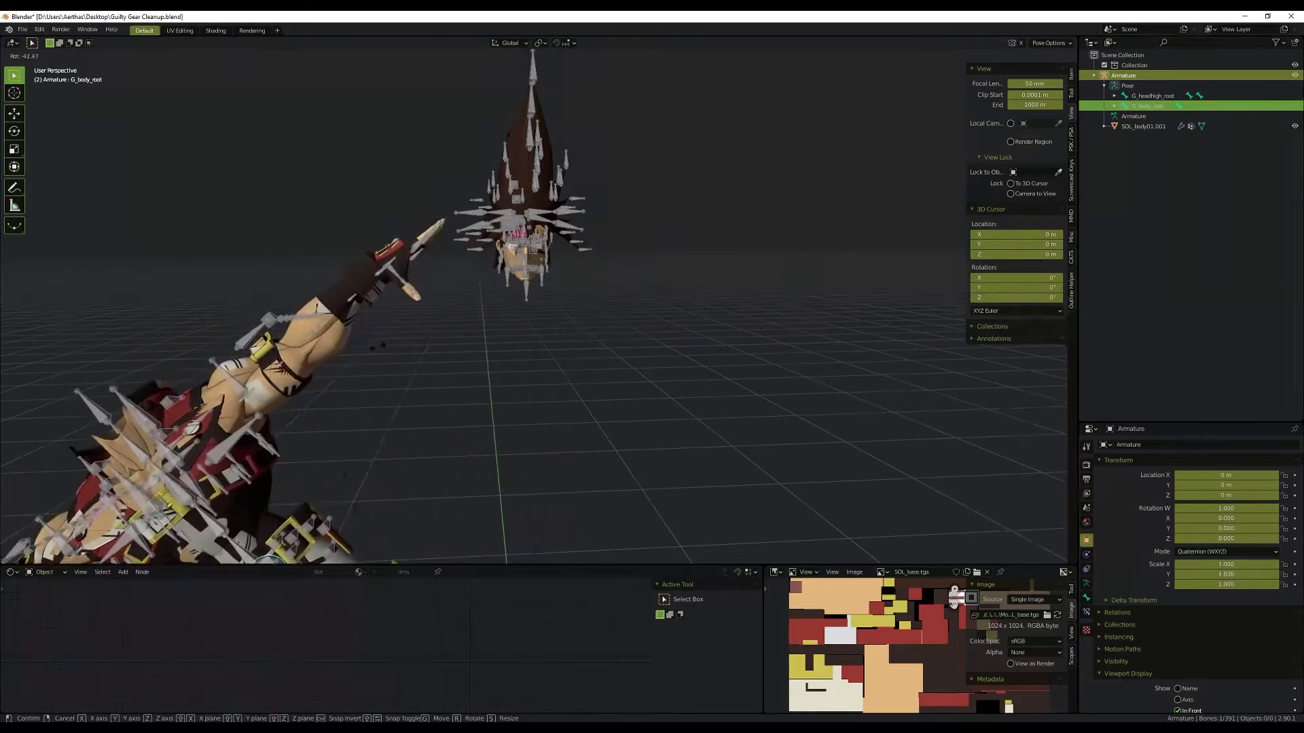
key(Escape)
scroll(584, 267, up, 3)
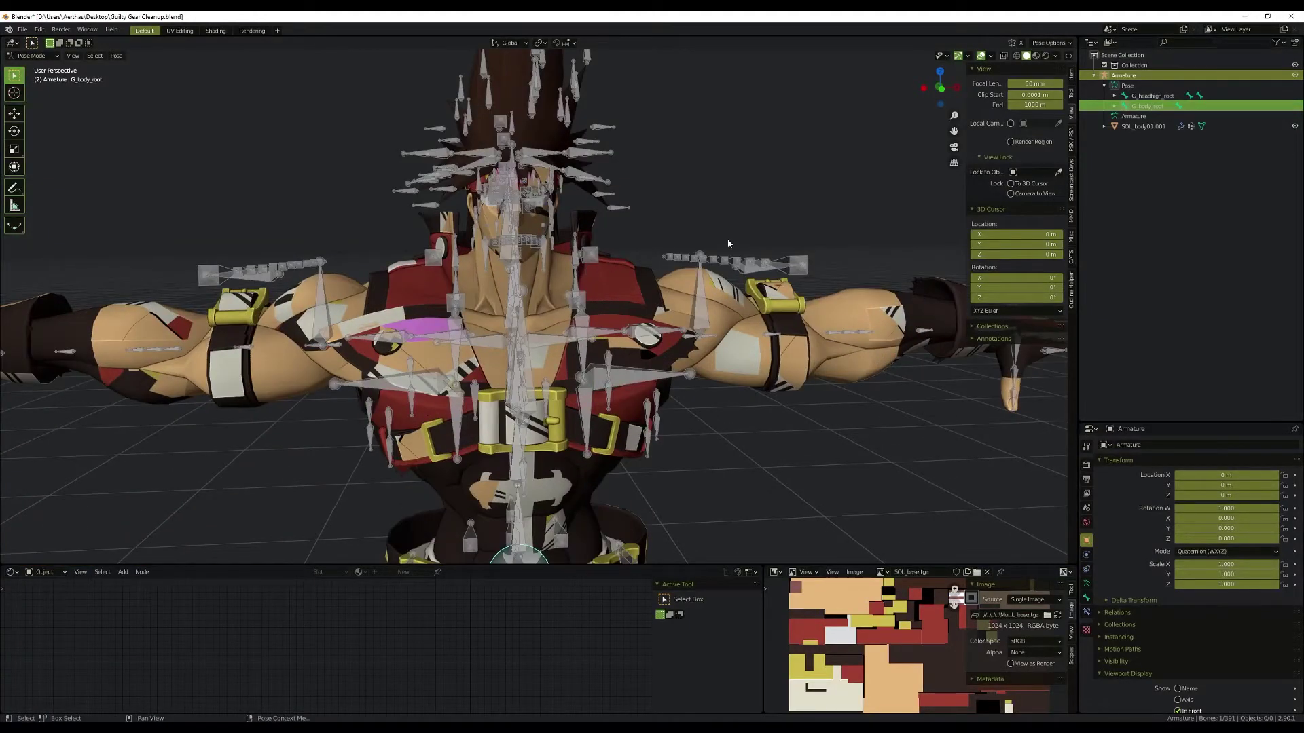
key(ctrl+s)
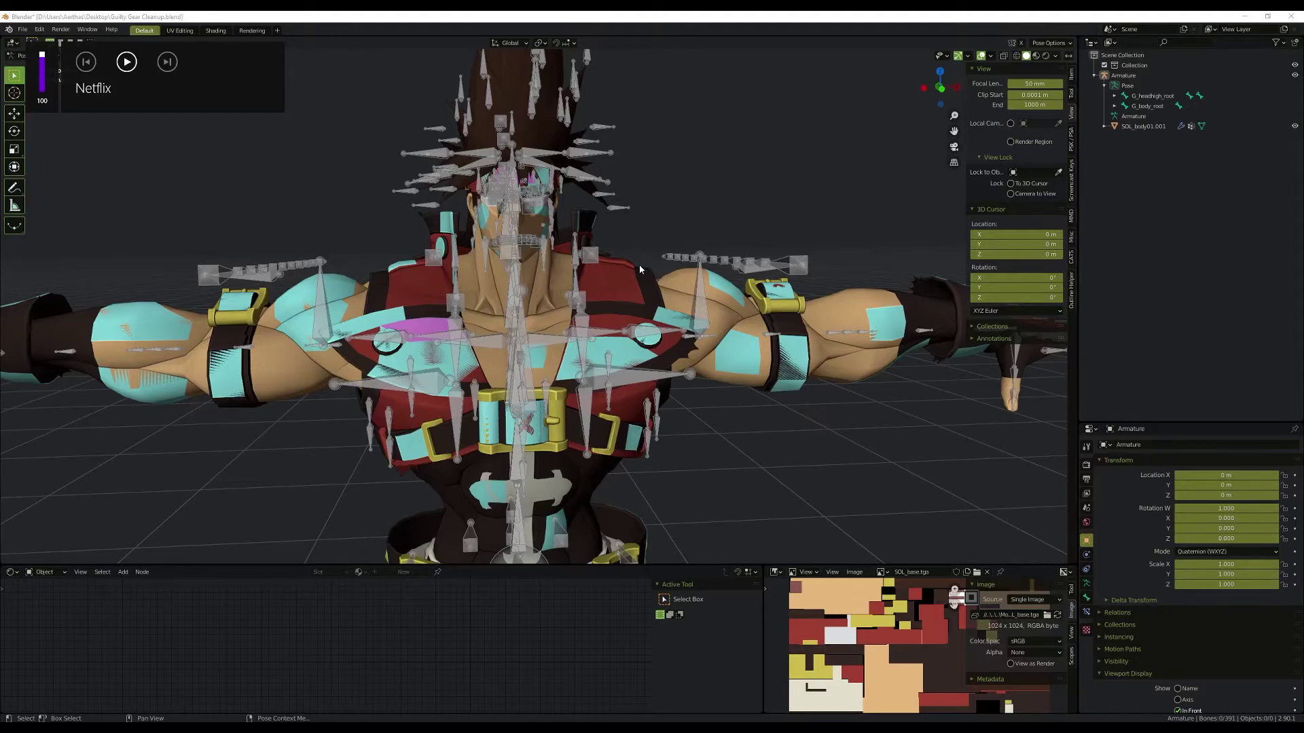
middle_drag(638, 264, 315, 251)
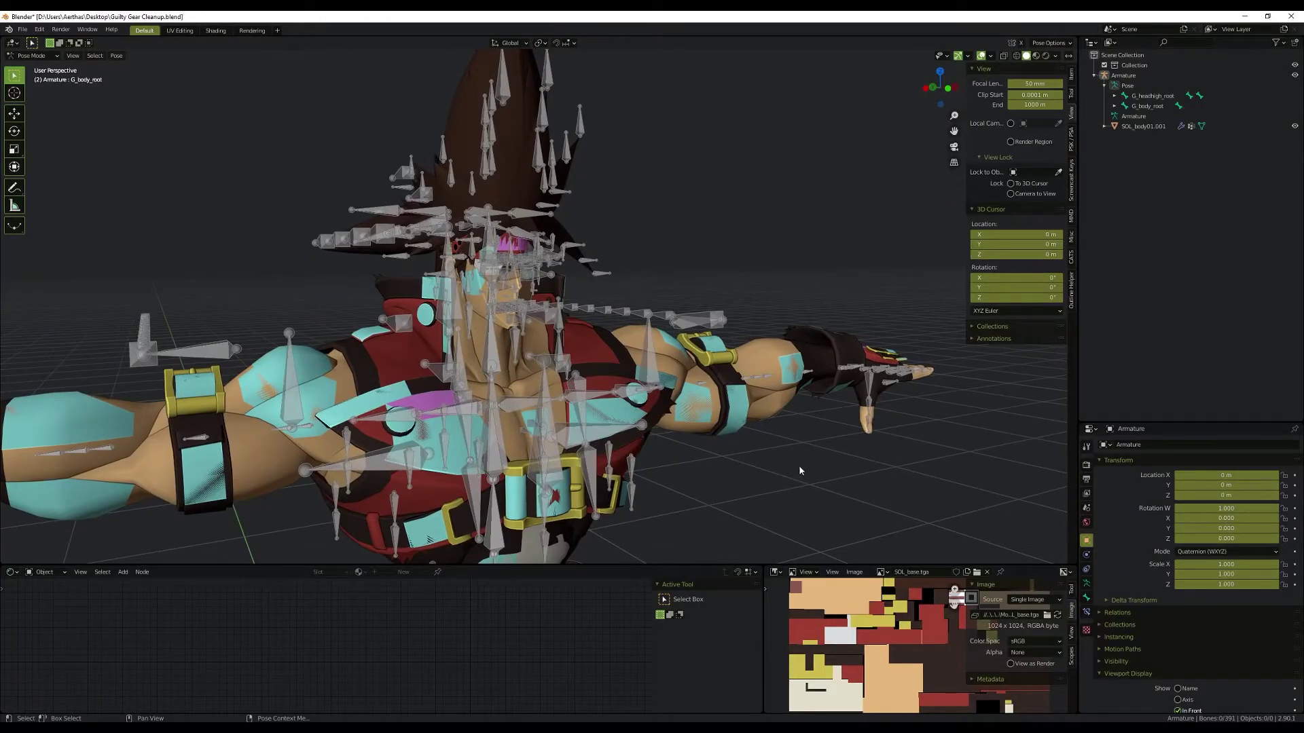
Step: Browse the G_body_root bone hierarchy, then switch the armature into Edit Mode
click(1138, 107)
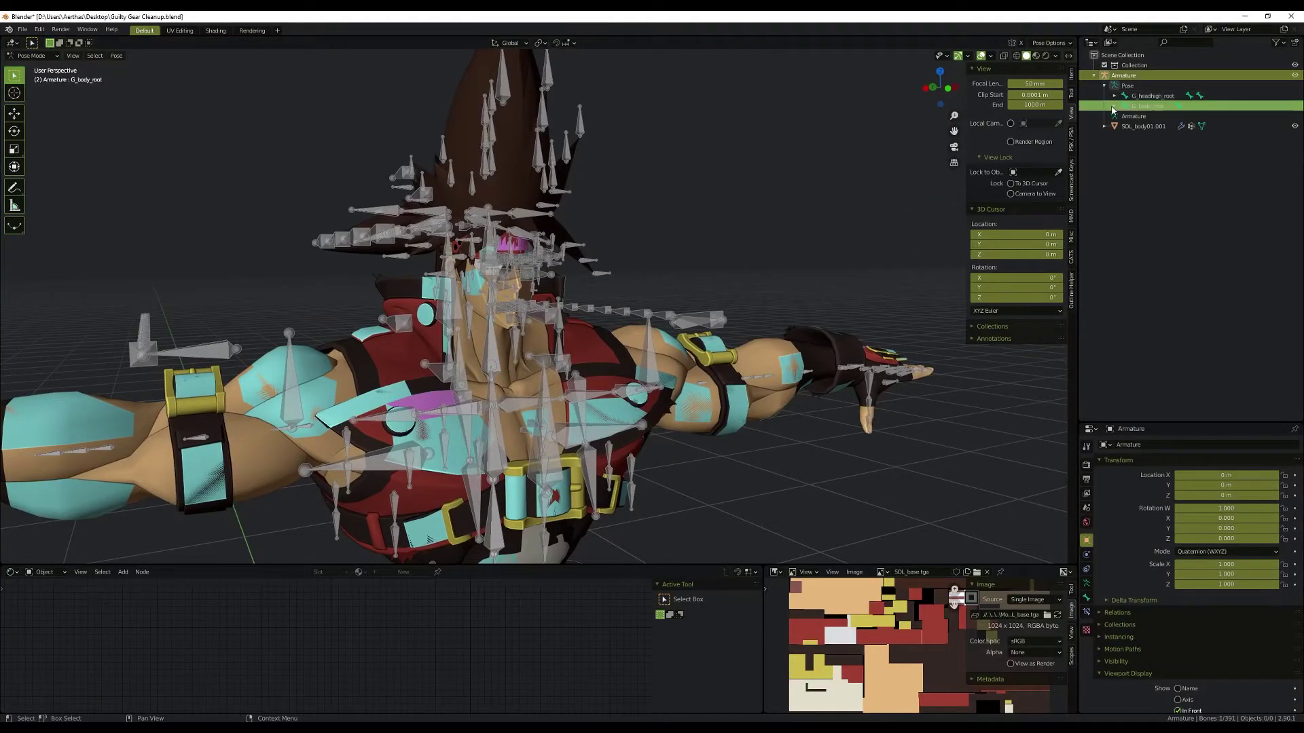
click(1115, 107)
click(1124, 116)
click(1135, 136)
click(1145, 158)
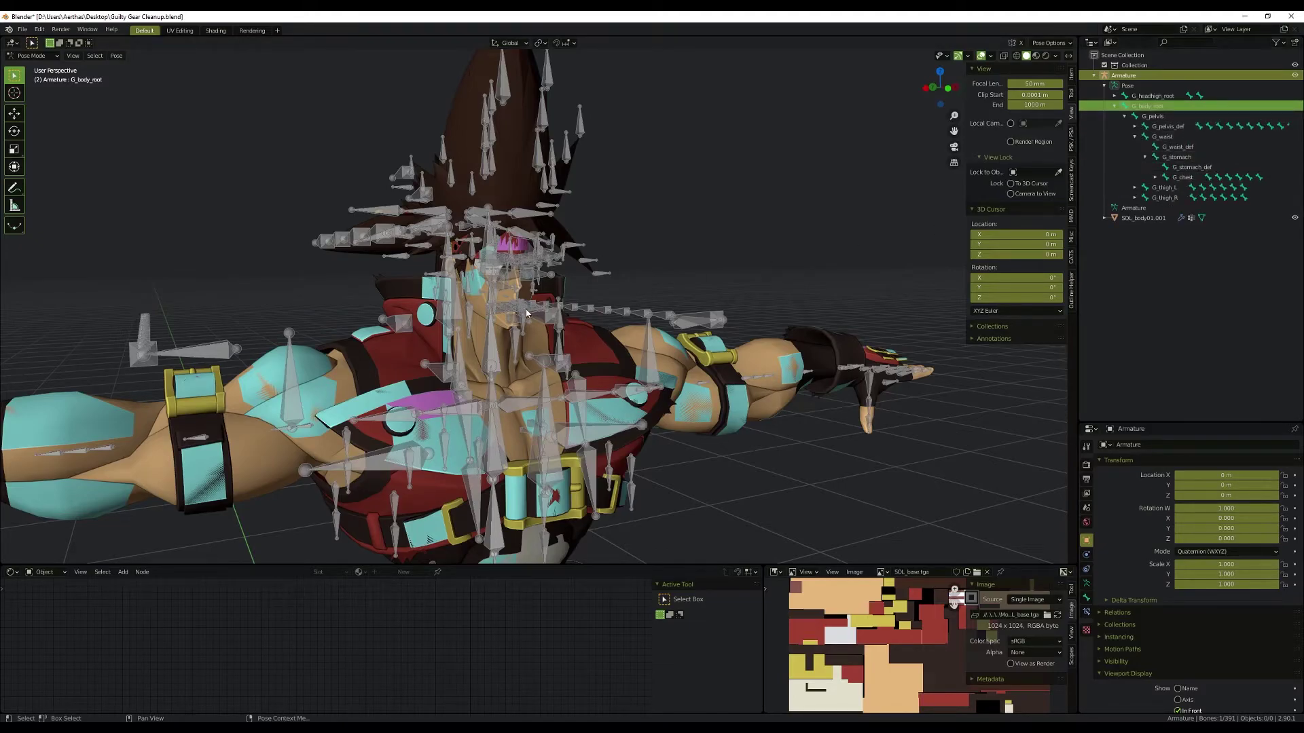
click(478, 224)
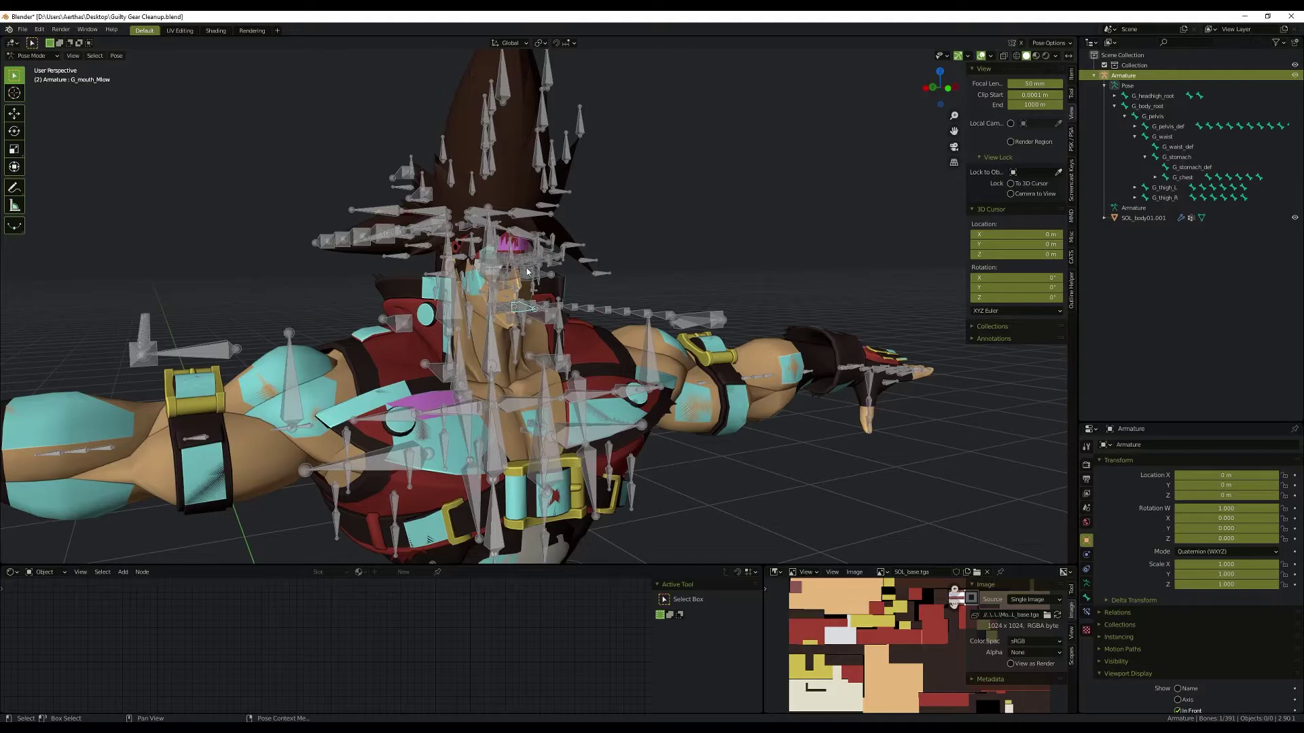
key(ctrl+Tab)
click(437, 284)
key(Tab)
click(570, 299)
key(a)
key(a)
Step: Expand the bone hierarchy from G_body_root down to G_Head_Attach and select it
click(1114, 116)
click(1125, 127)
click(1135, 146)
click(1145, 167)
click(1155, 187)
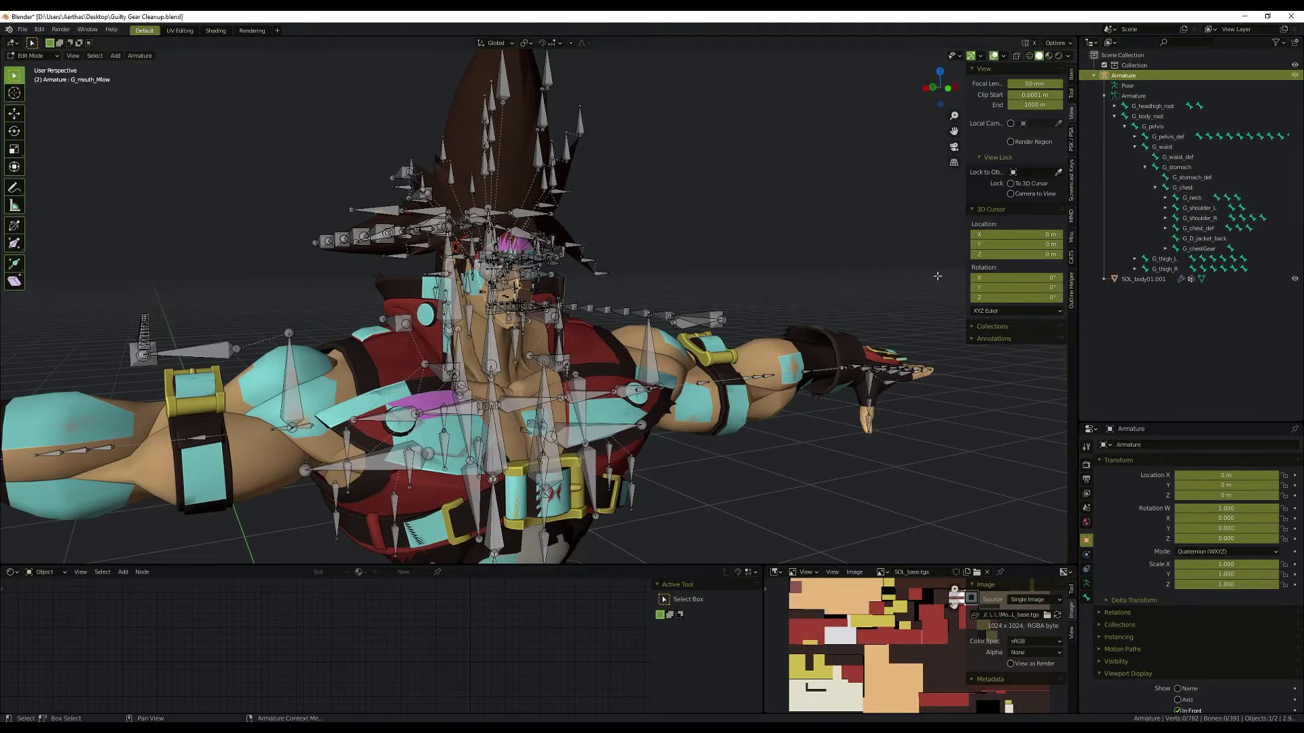
click(1165, 197)
click(1175, 218)
click(1223, 219)
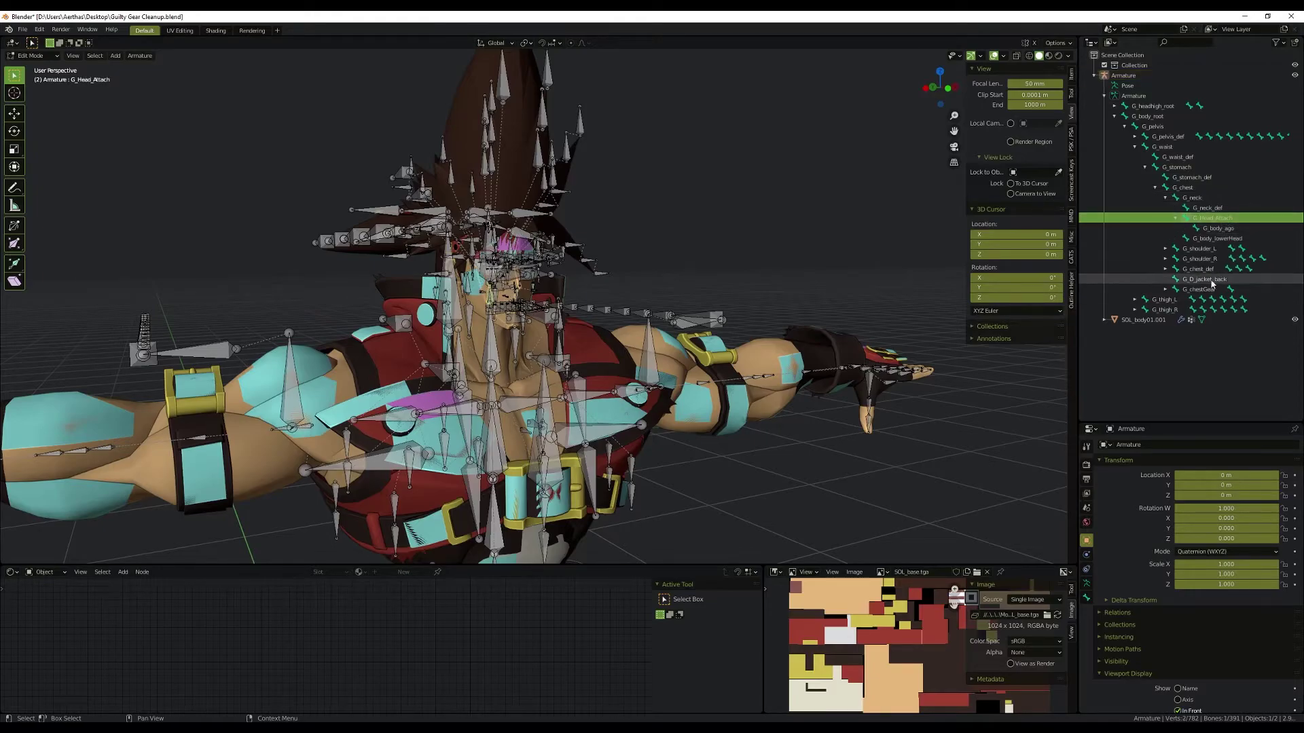
click(1220, 229)
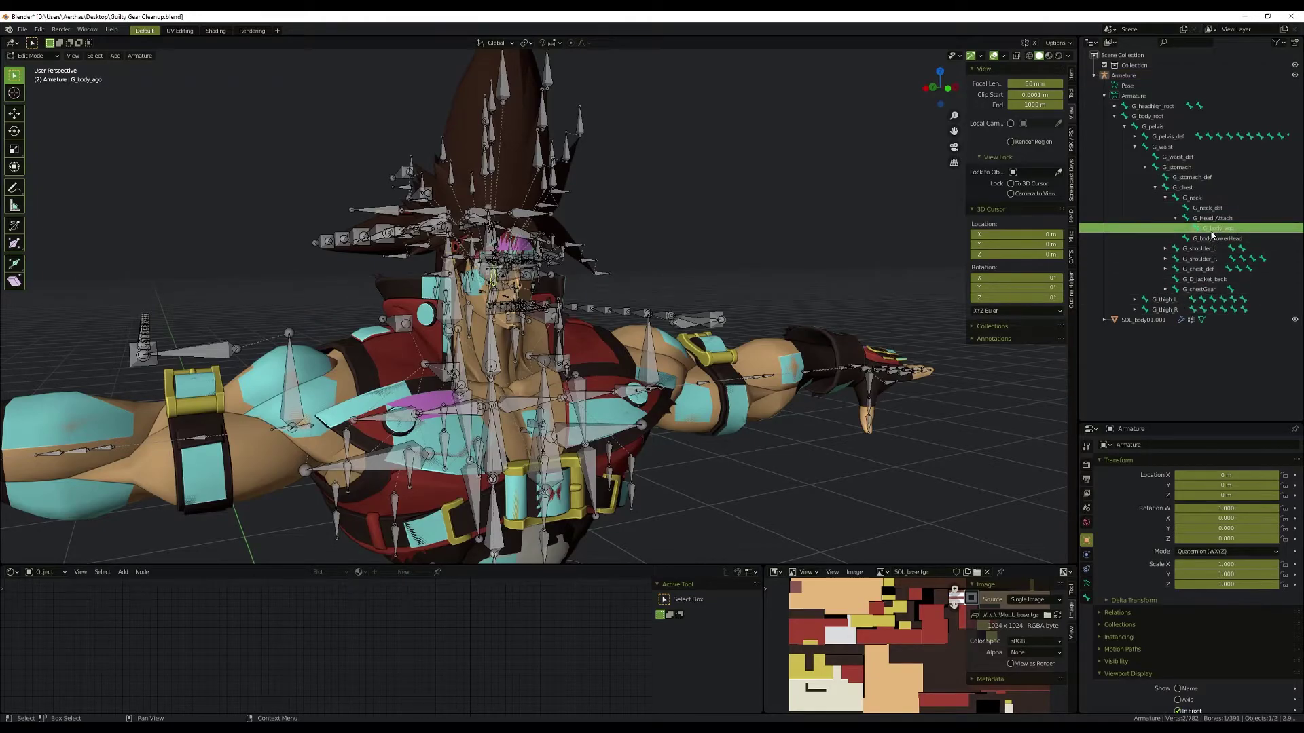
click(1215, 218)
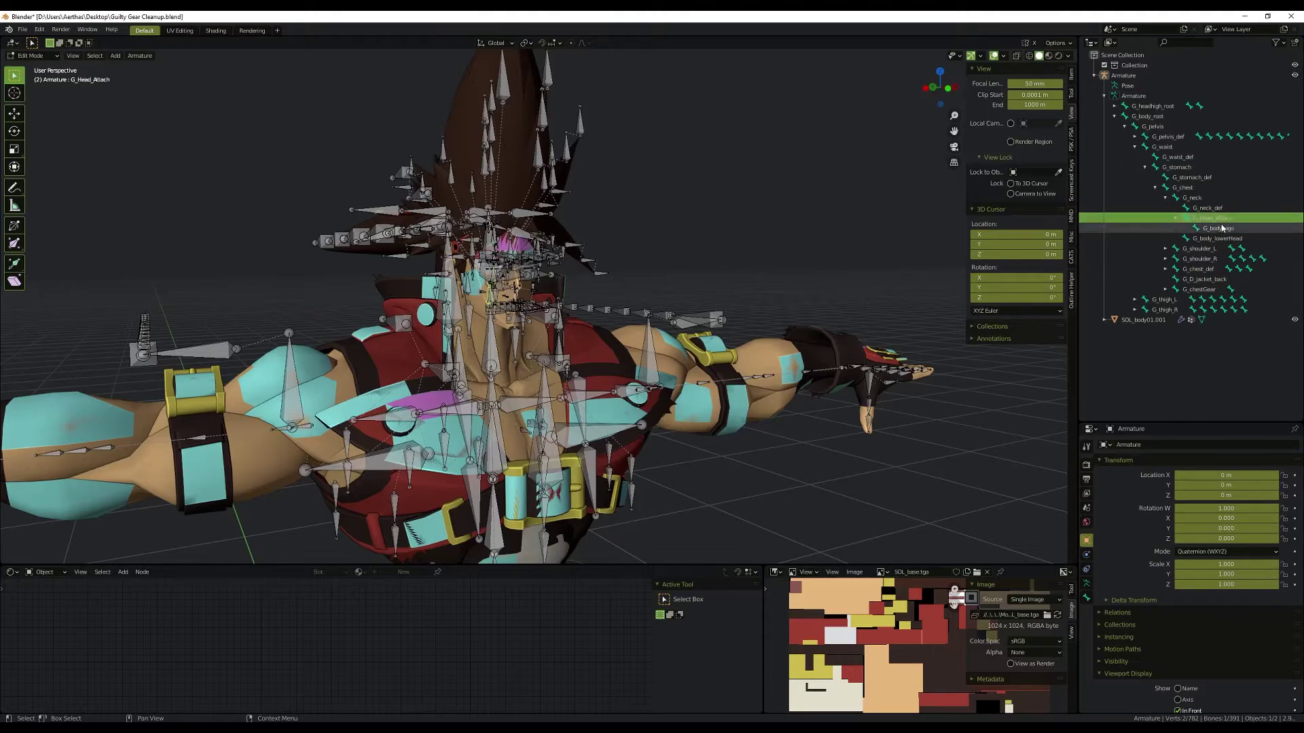
Step: Parent G_headhigh_root under G_Head_Attach, keeping offset
click(1163, 108)
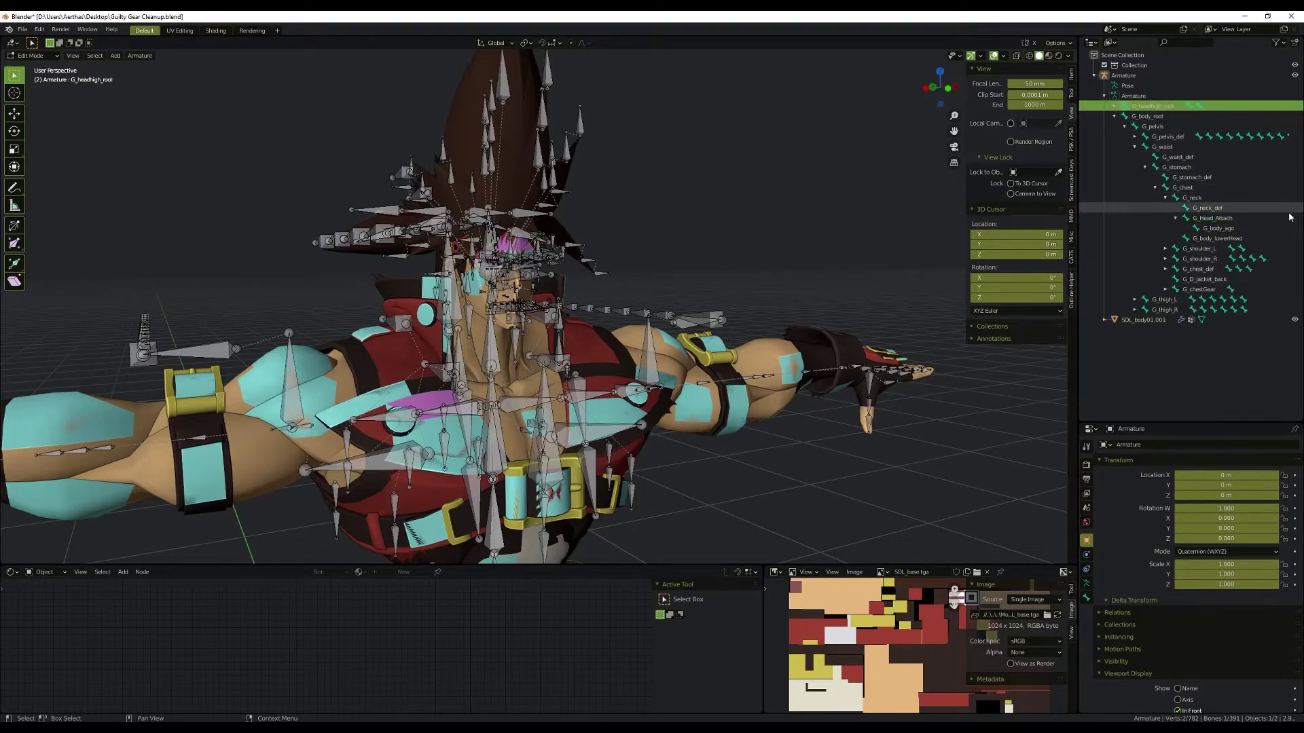
ctrl+click(1236, 220)
shift+middle_drag(661, 259, 664, 244)
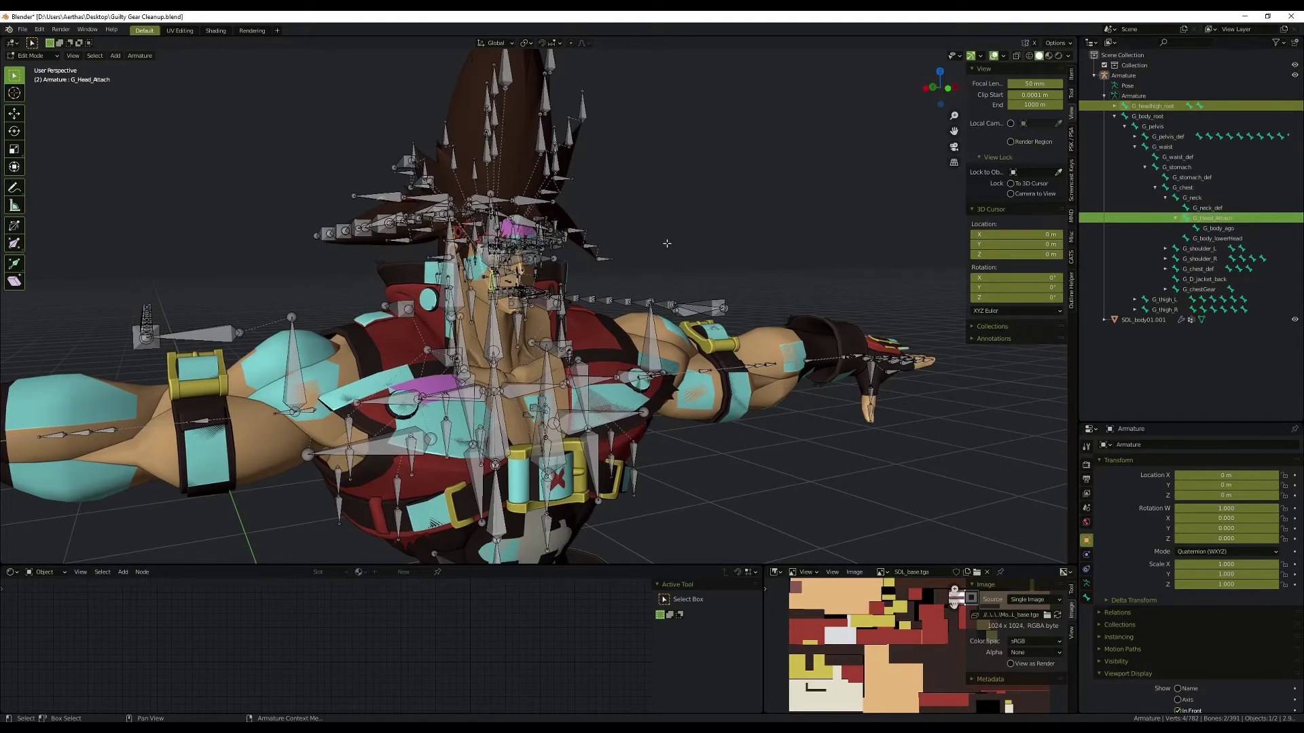
key(ctrl)
key(ctrl+p)
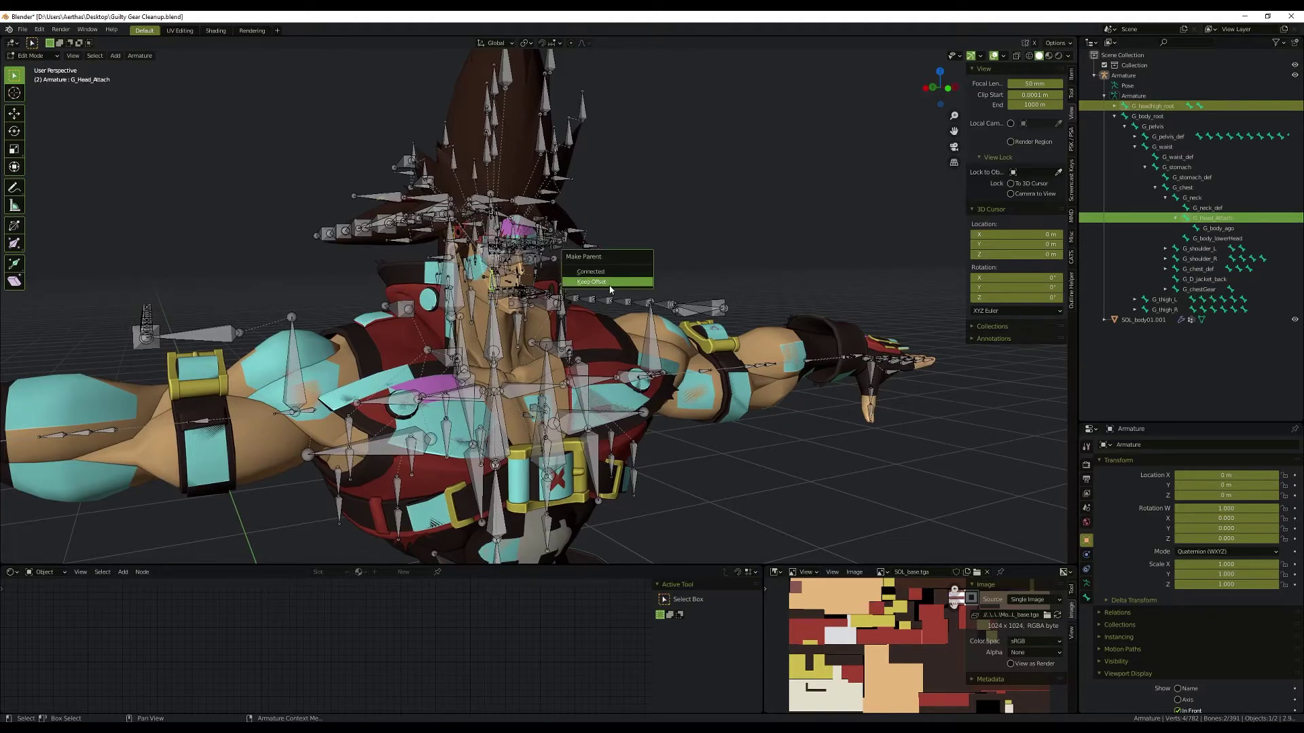
click(615, 283)
Step: Parent G_body_ago under the head rig's G_ago bone, keeping offset
click(1200, 219)
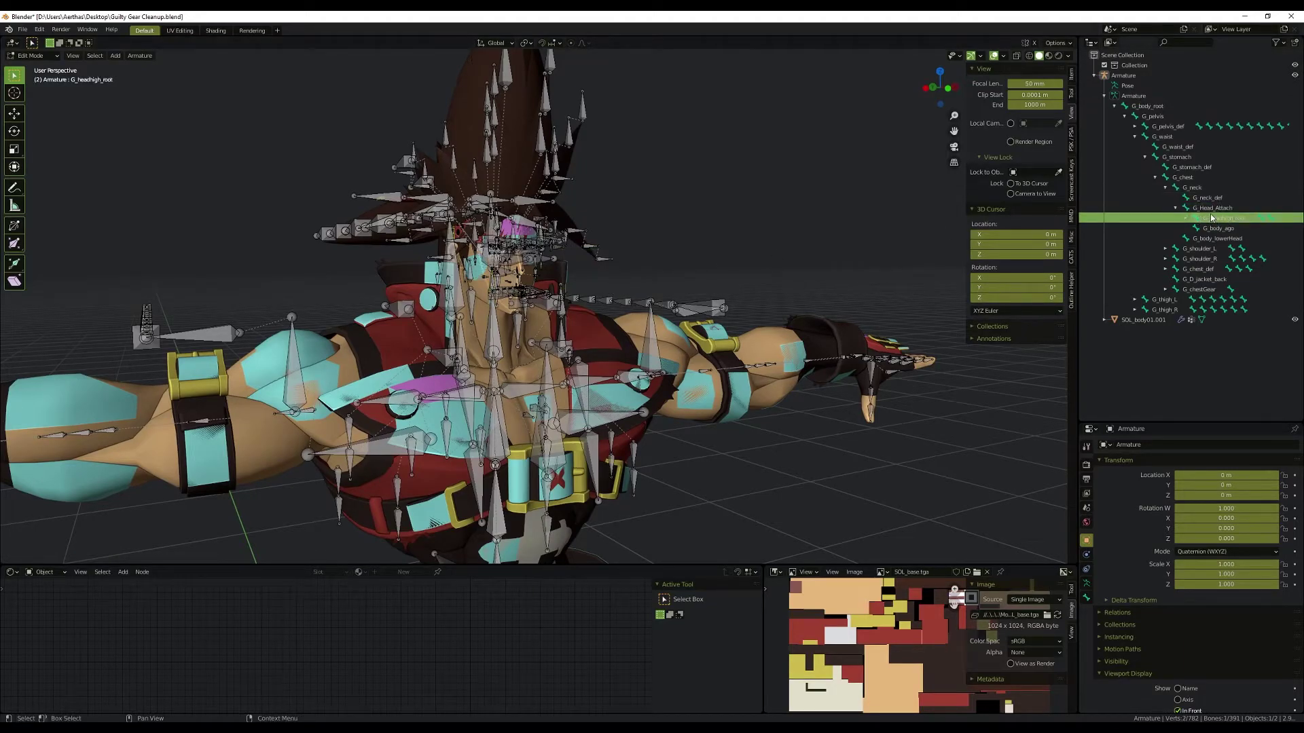
click(1217, 230)
click(1186, 218)
click(1196, 229)
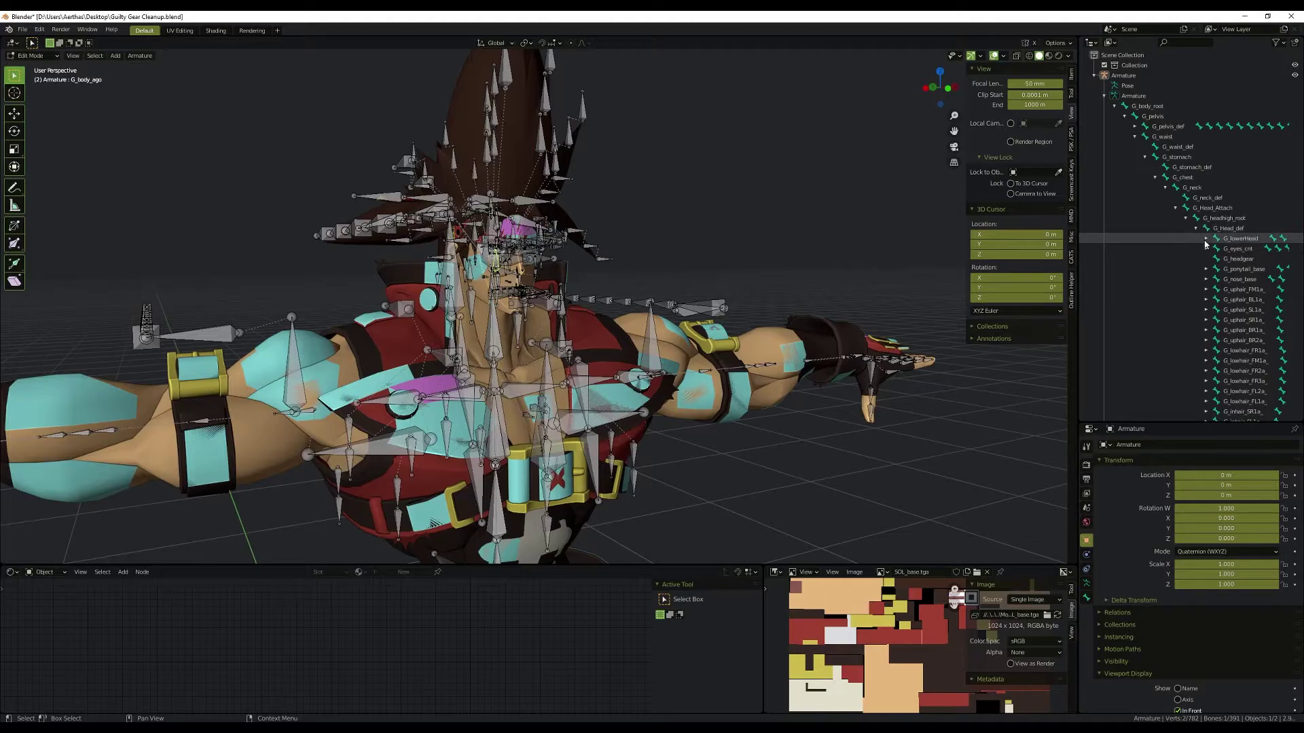
click(1206, 240)
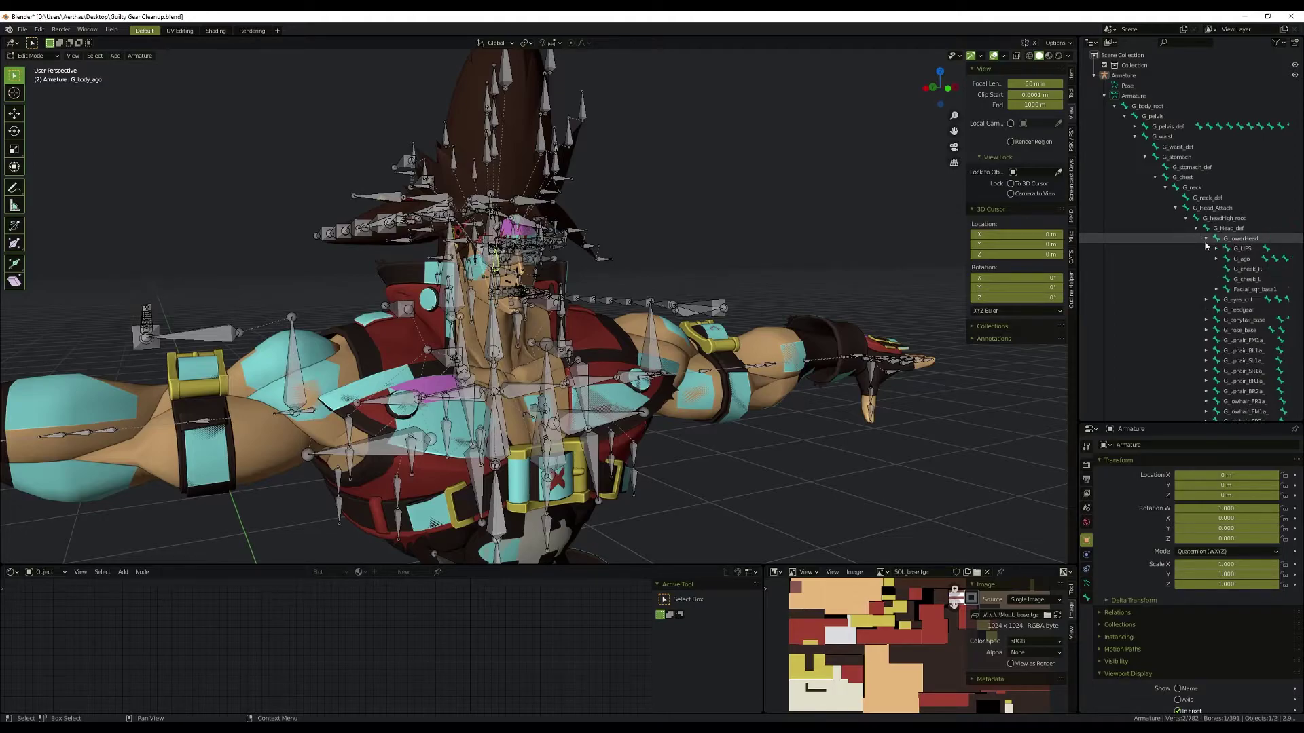
ctrl+click(1241, 262)
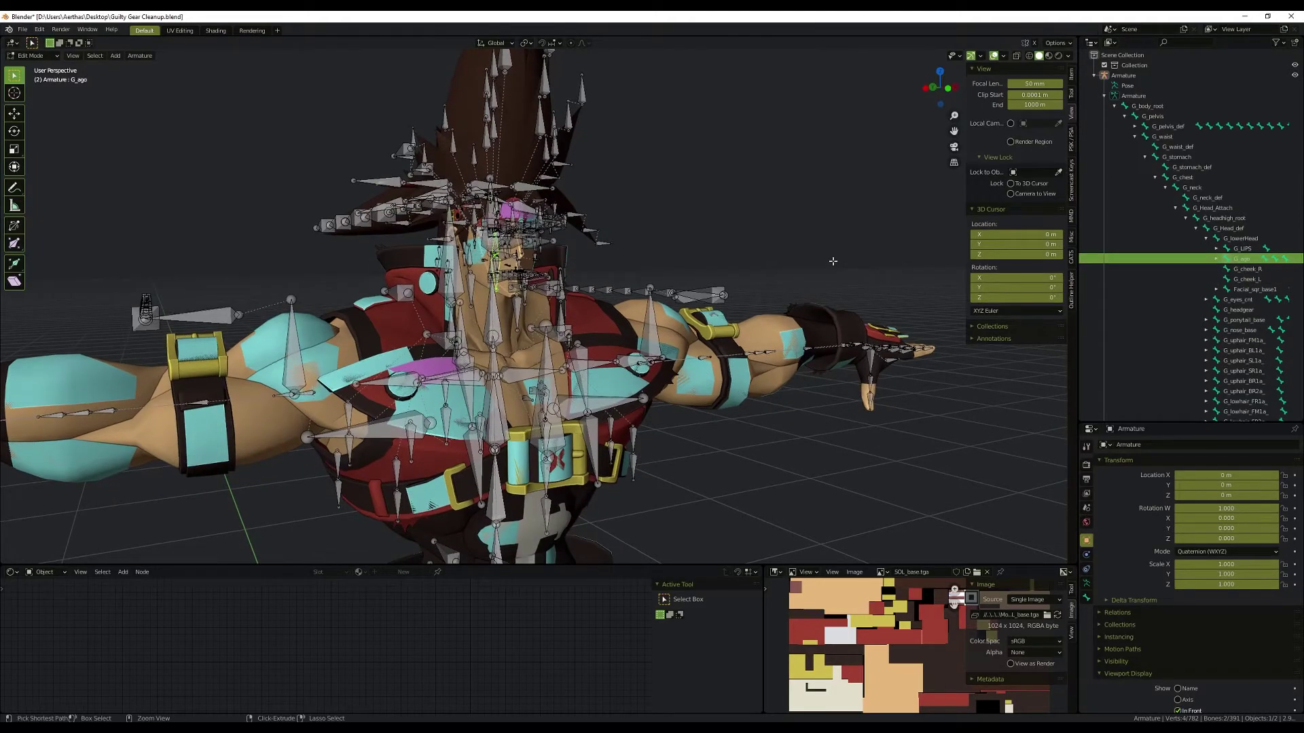
key(ctrl+p)
click(834, 263)
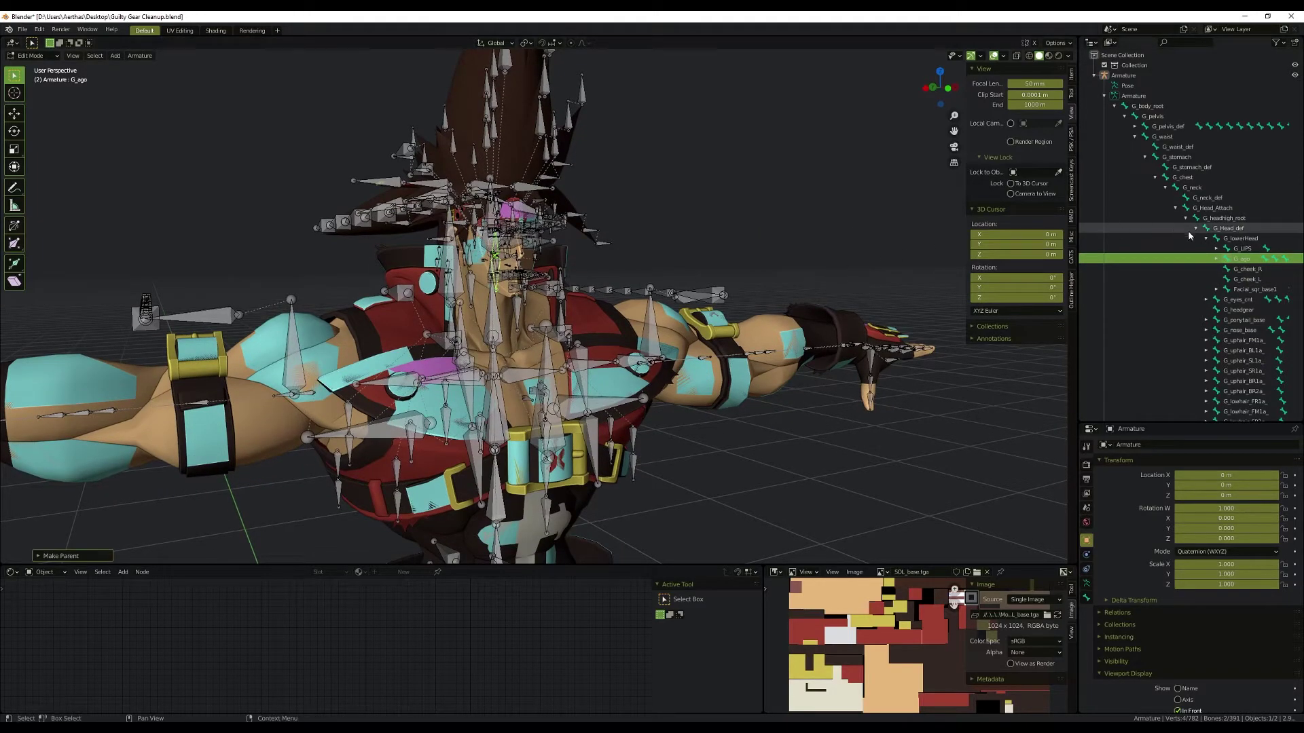
Step: Rename the G_Head_Attach bone to G_Head and switch the armature into Pose Mode
click(1243, 262)
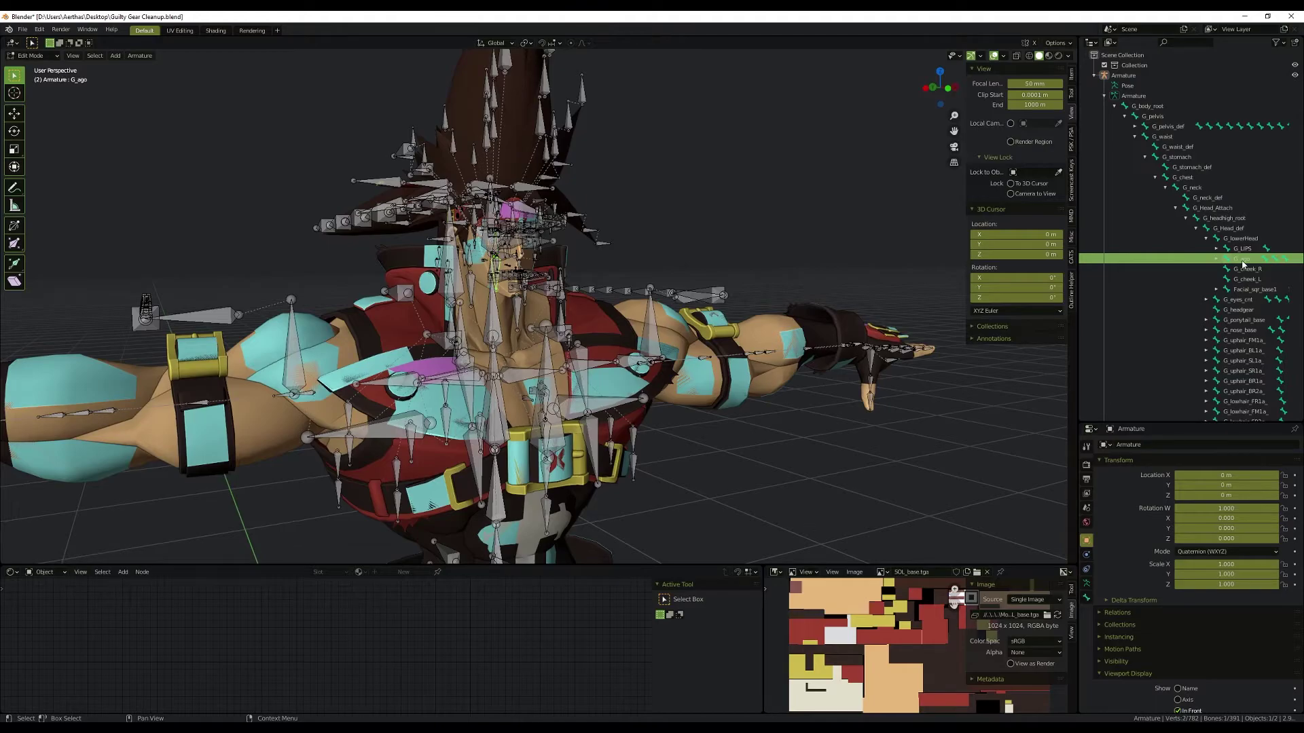
click(1203, 190)
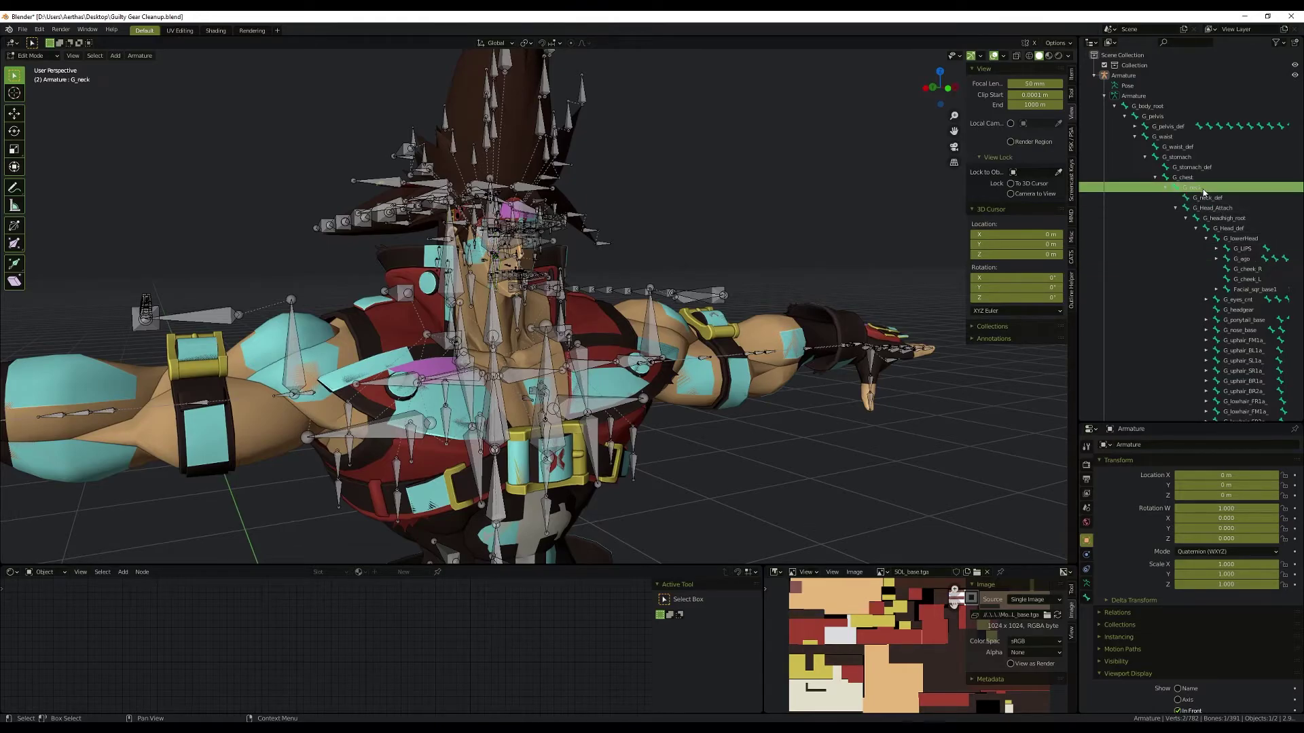
click(1202, 207)
key(KP_Decimal)
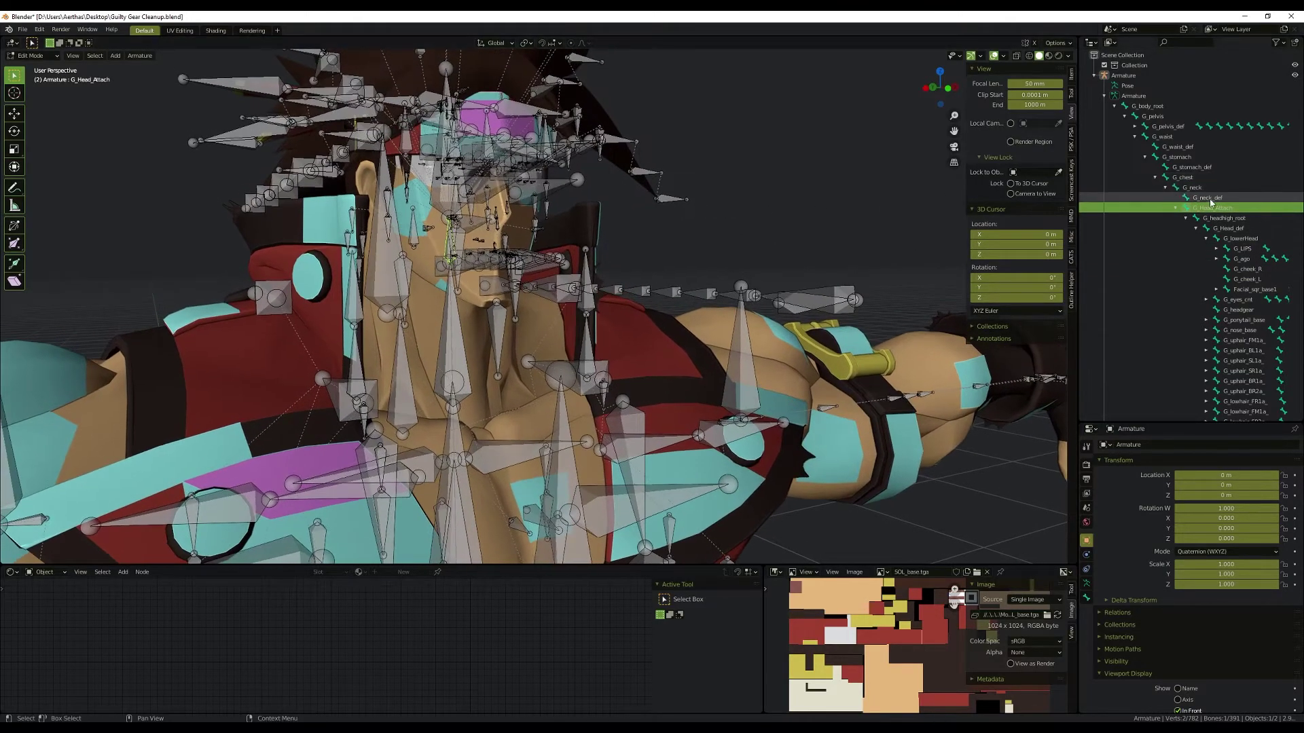
double_click(1212, 206)
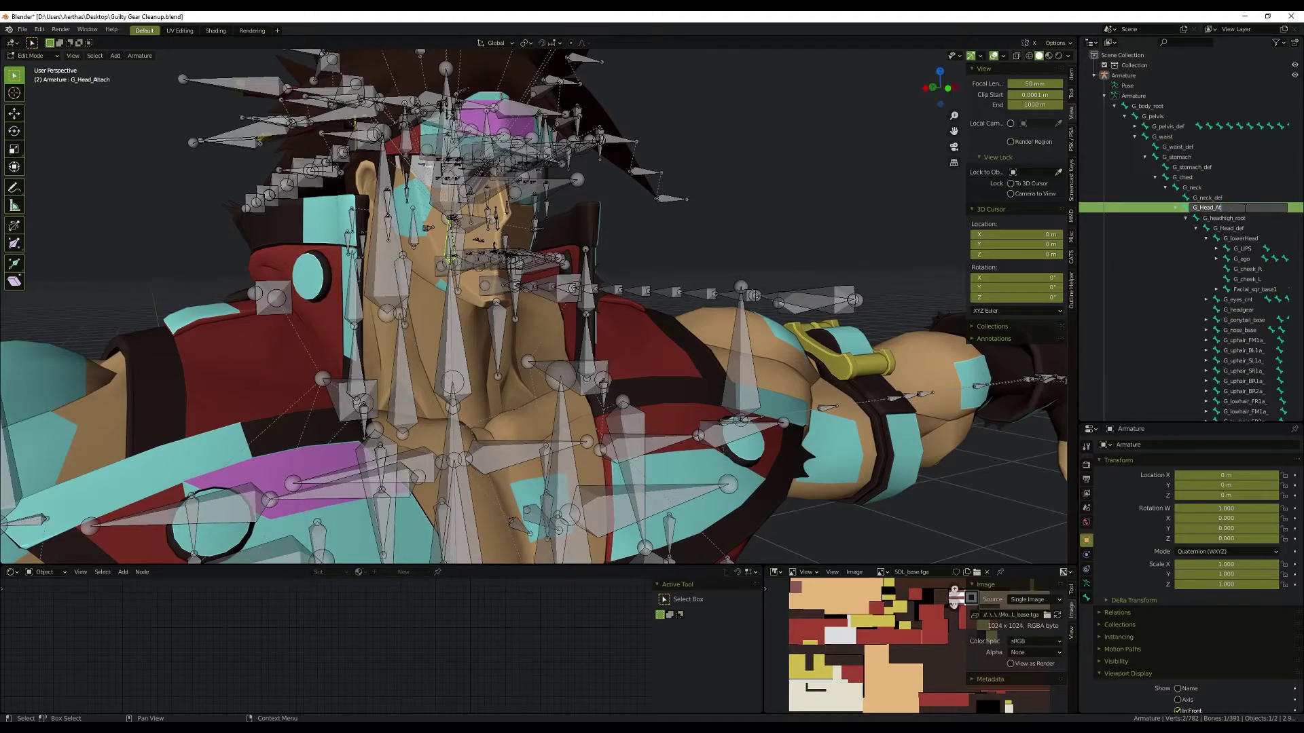
key(Return)
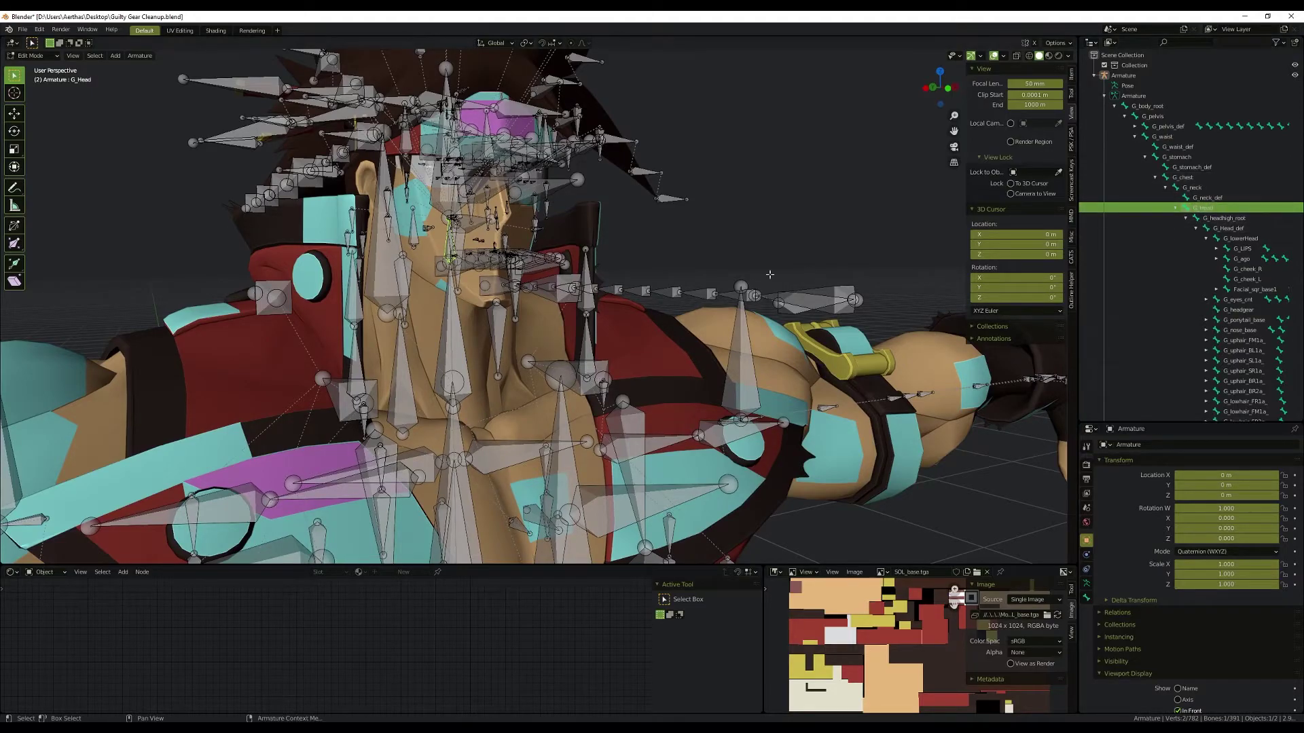
key(ctrl+Tab)
click(690, 317)
Step: Test-rotate the head bones on X, cancel back to rest, and enter Edit Mode
key(r)
key(x)
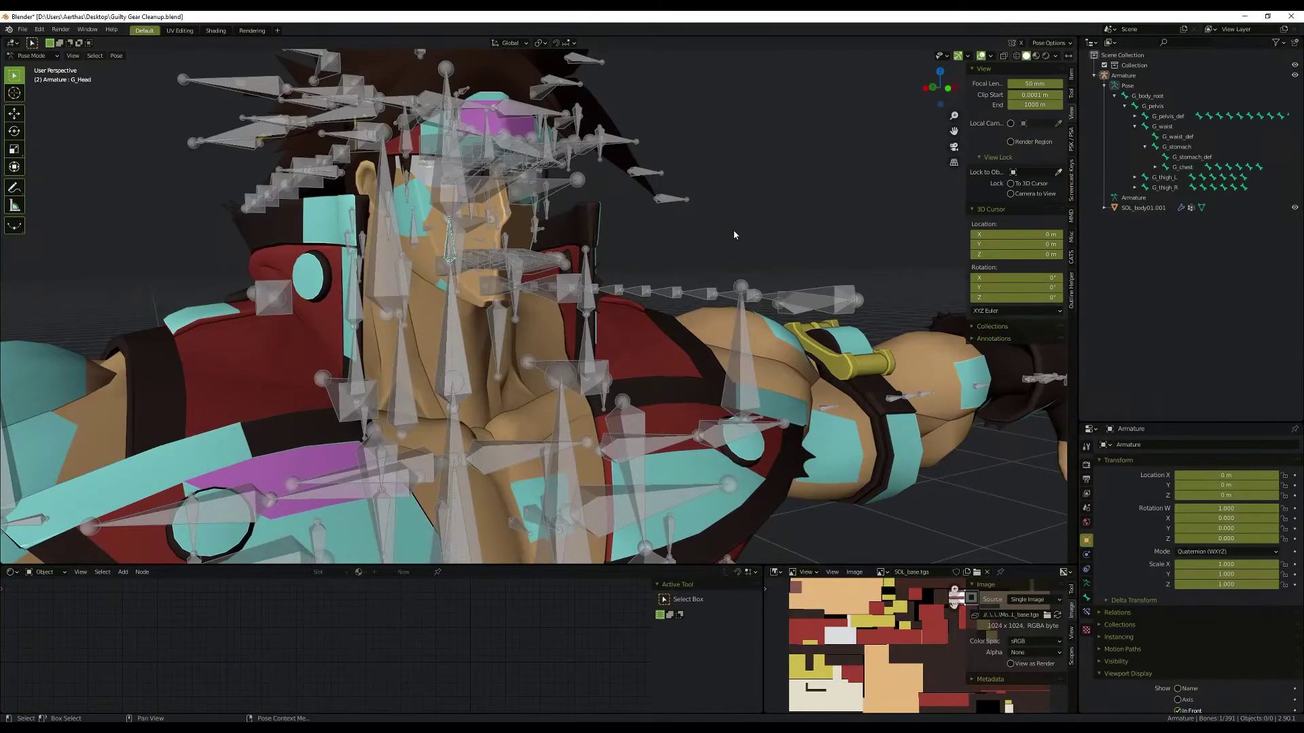
key(g)
key(Escape)
key(Tab)
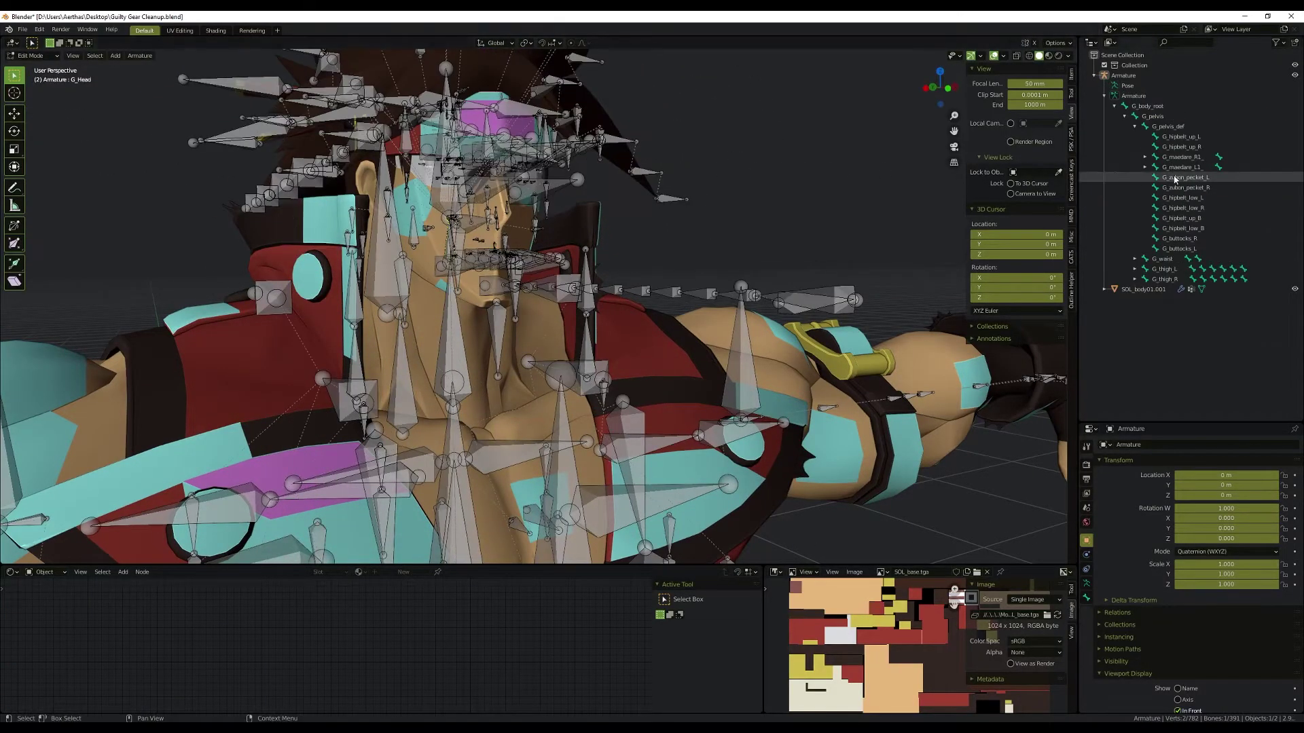
Step: Expand G_waist through G_chest, select G_neck, and save the file
click(1135, 259)
click(1145, 279)
click(1156, 299)
click(1171, 310)
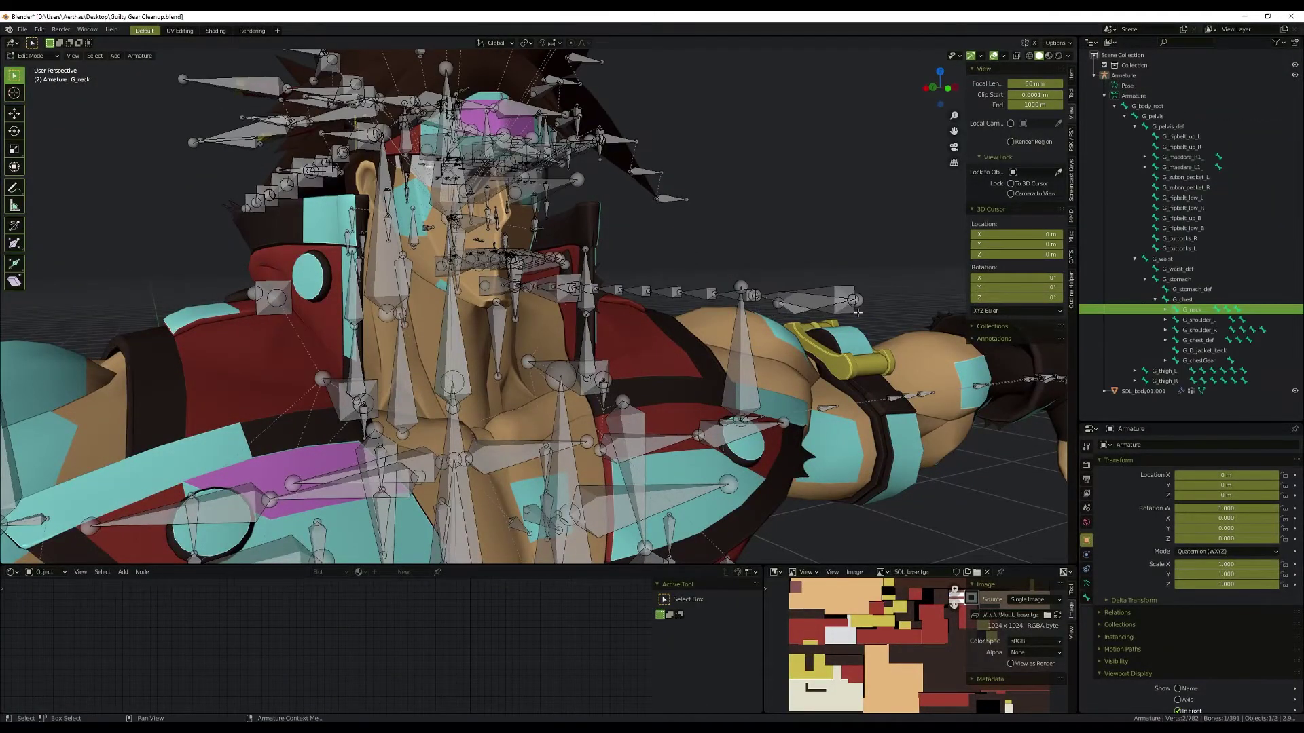
scroll(858, 313, down, 4)
scroll(760, 324, up, 1)
middle_drag(761, 324, 741, 331)
scroll(741, 331, down, 3)
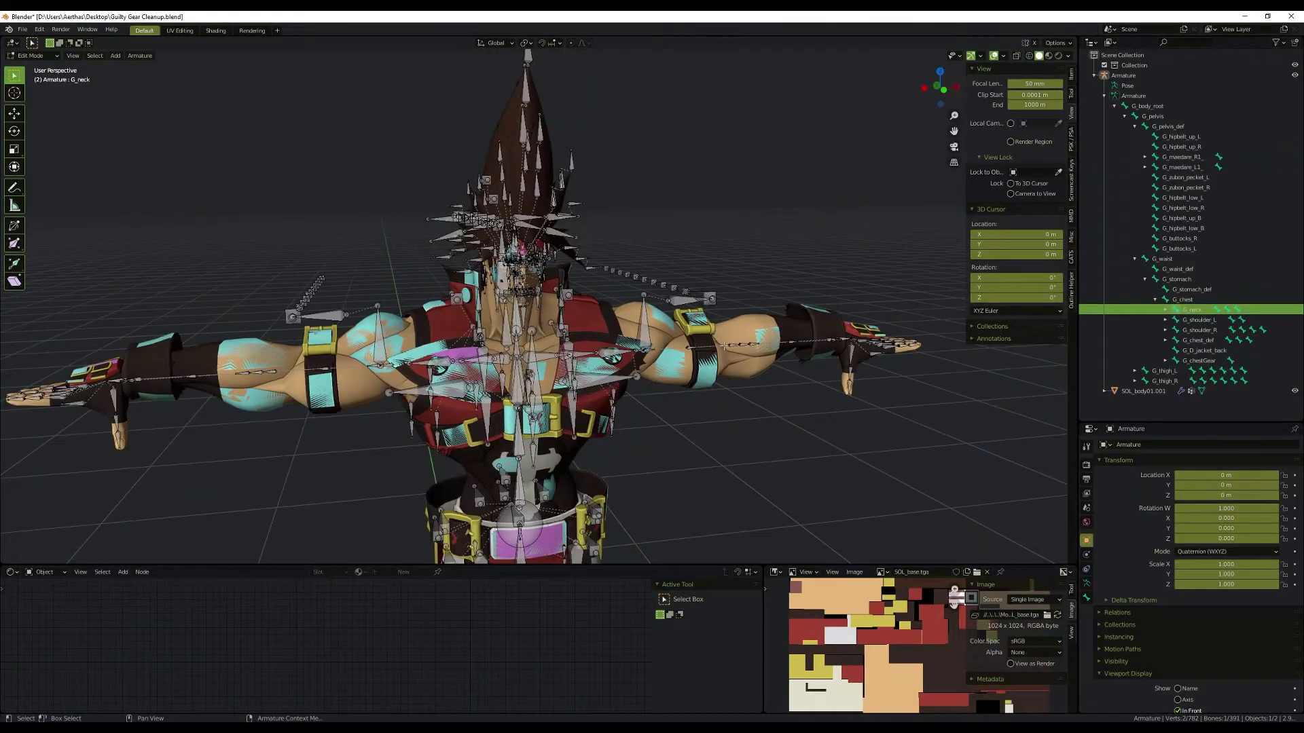
key(ctrl+s)
key(XF86AudioNext)
Step: Save, return to Object Mode, and list the SOL_body01.001 materials
key(ctrl+s)
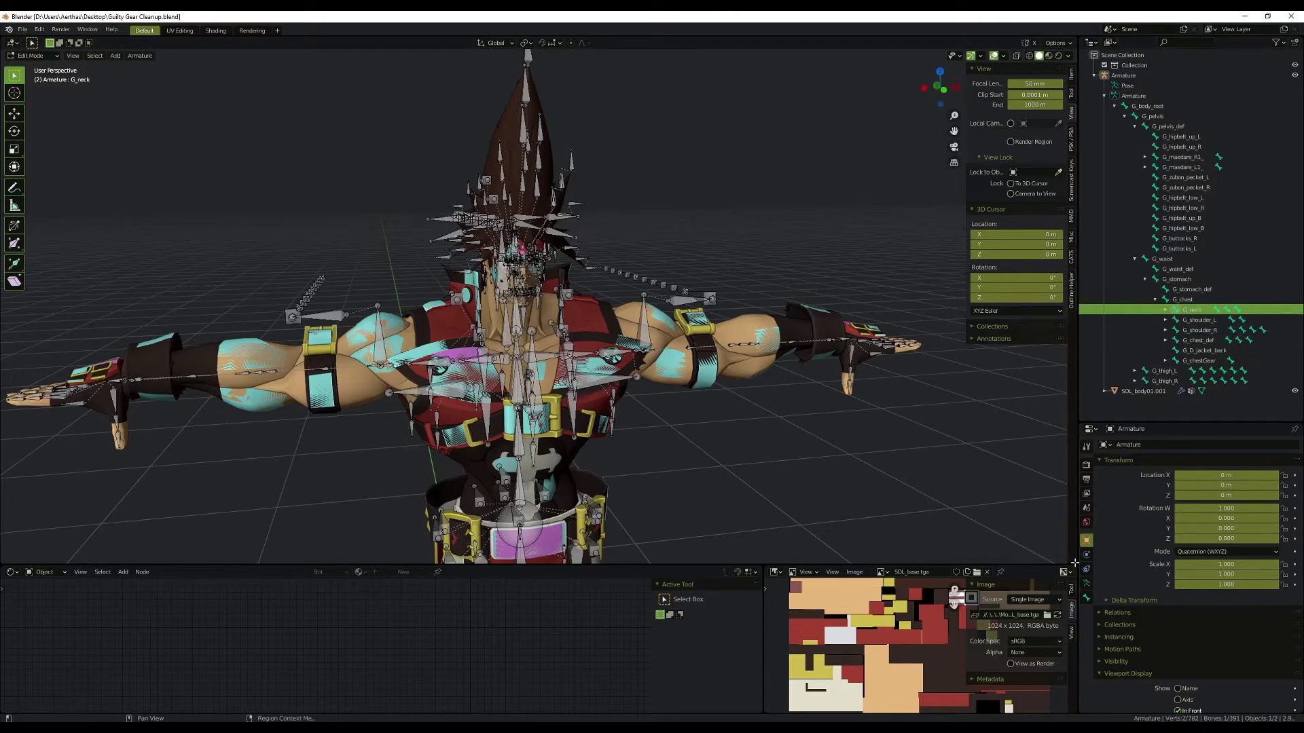
key(Tab)
click(739, 331)
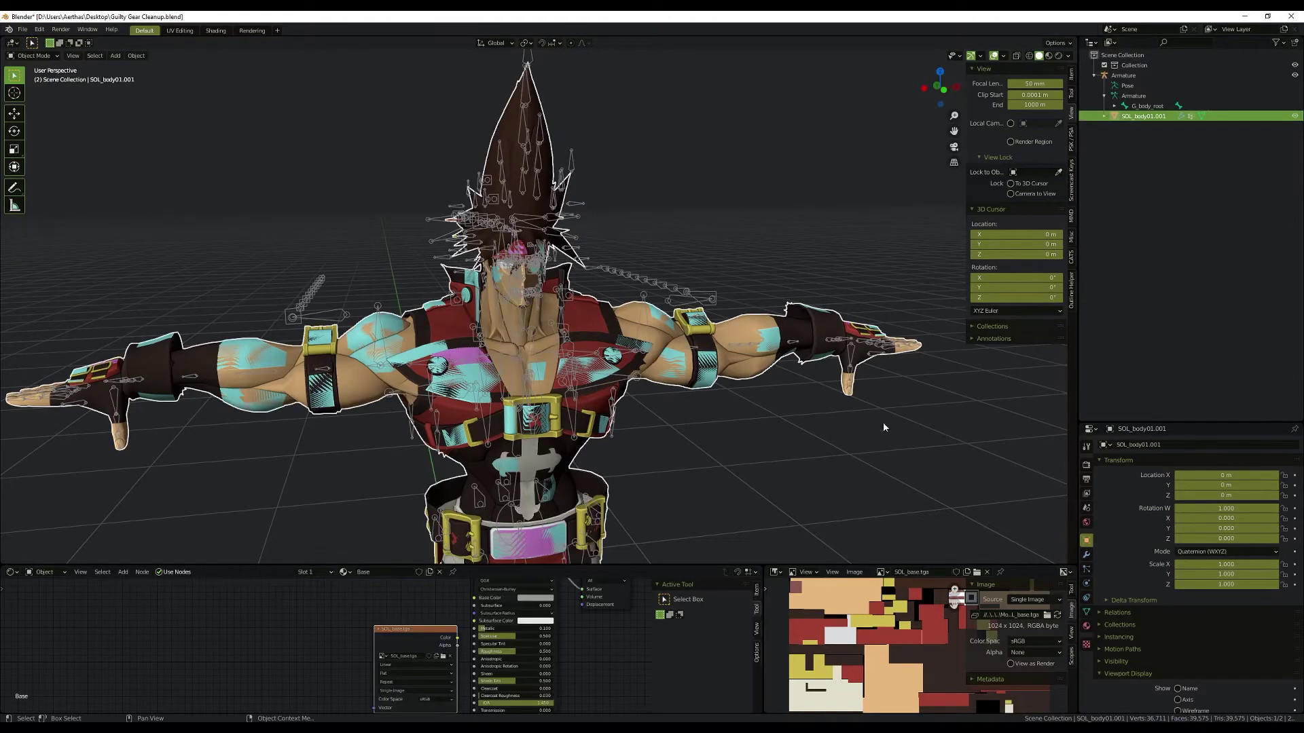
click(1087, 625)
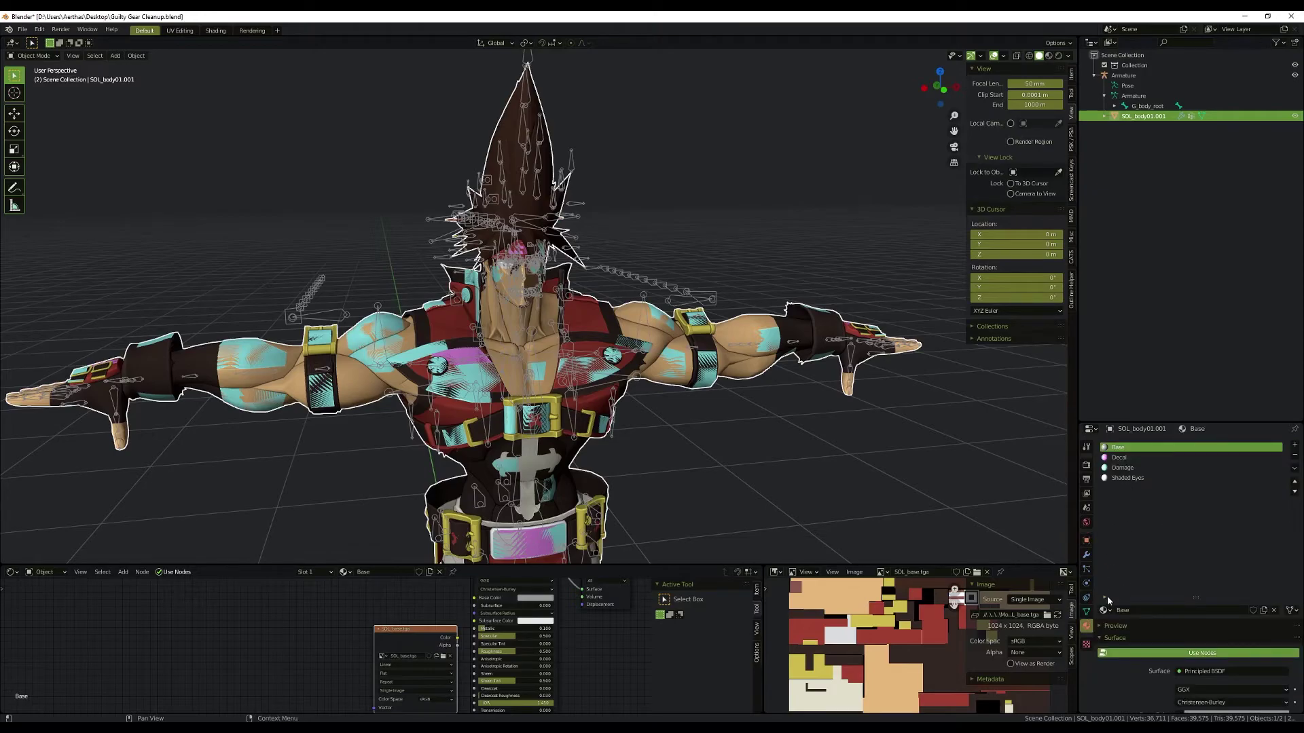
click(1103, 609)
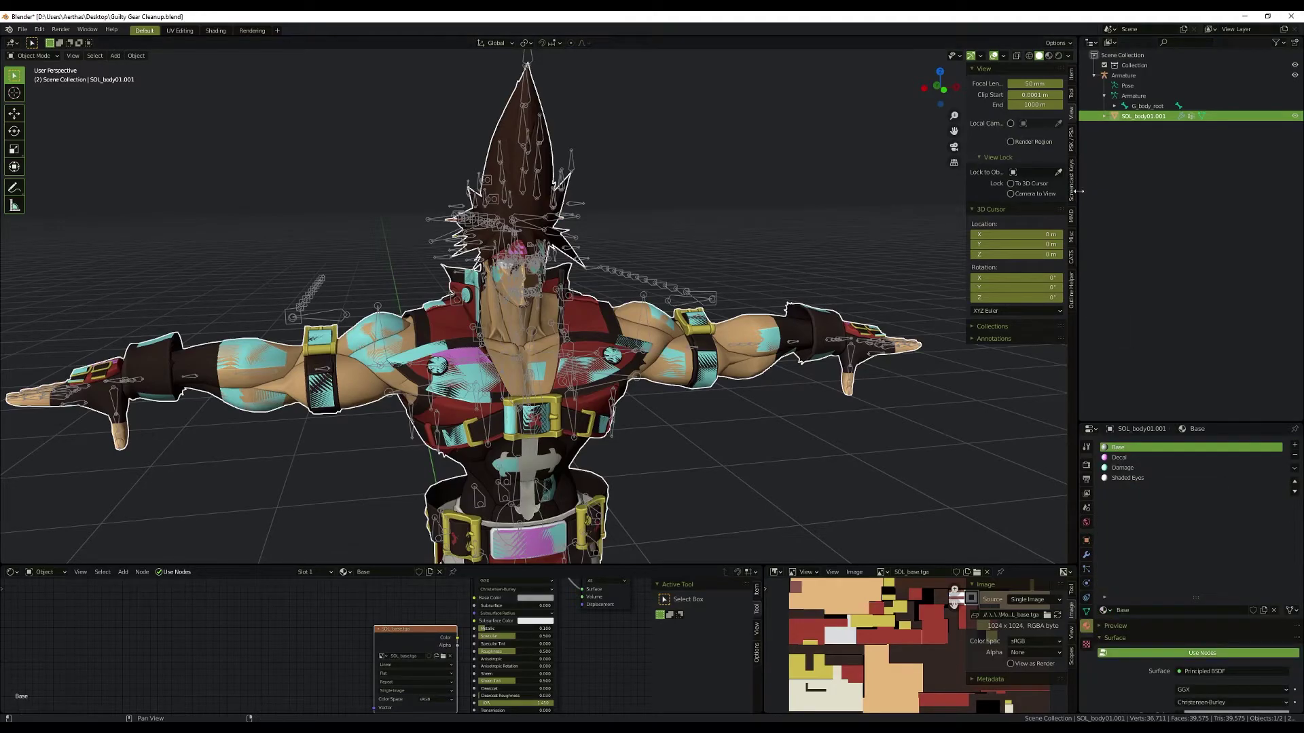
Step: Switch the Outliner to Orphan Data and purge unused data-blocks
click(1111, 42)
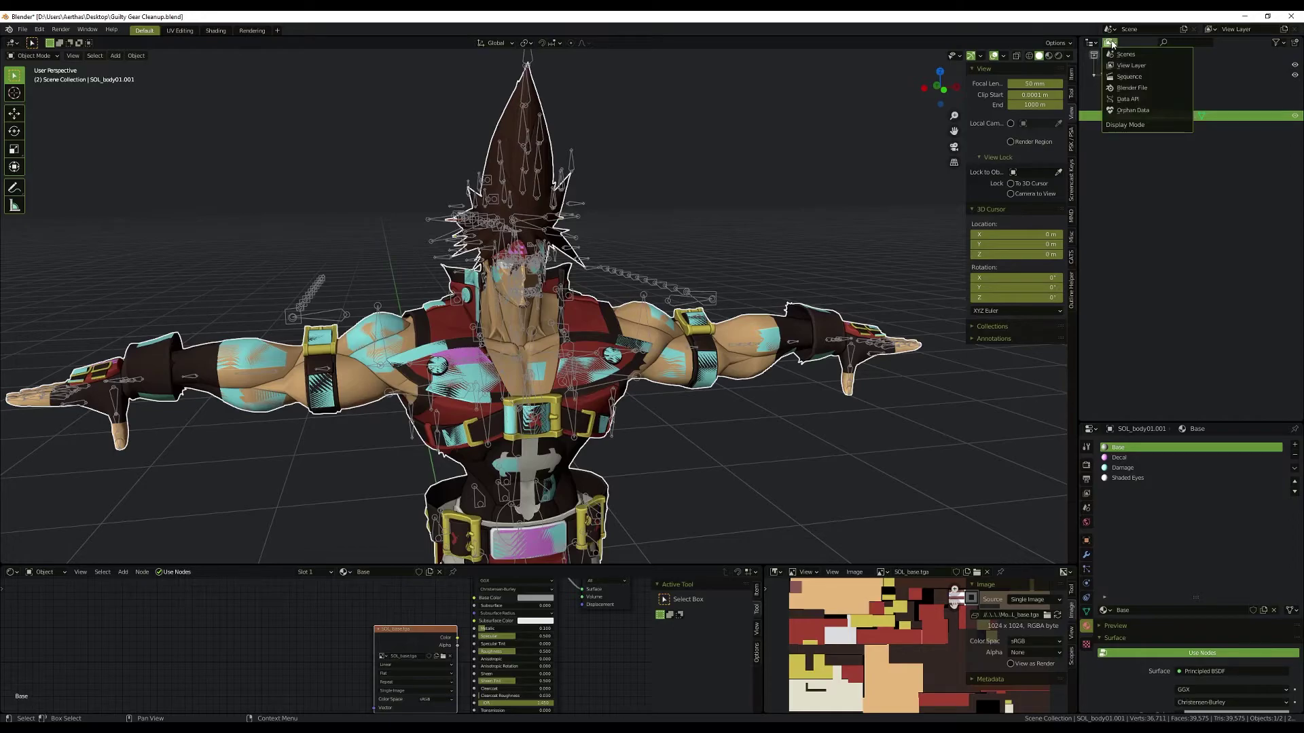
click(1133, 110)
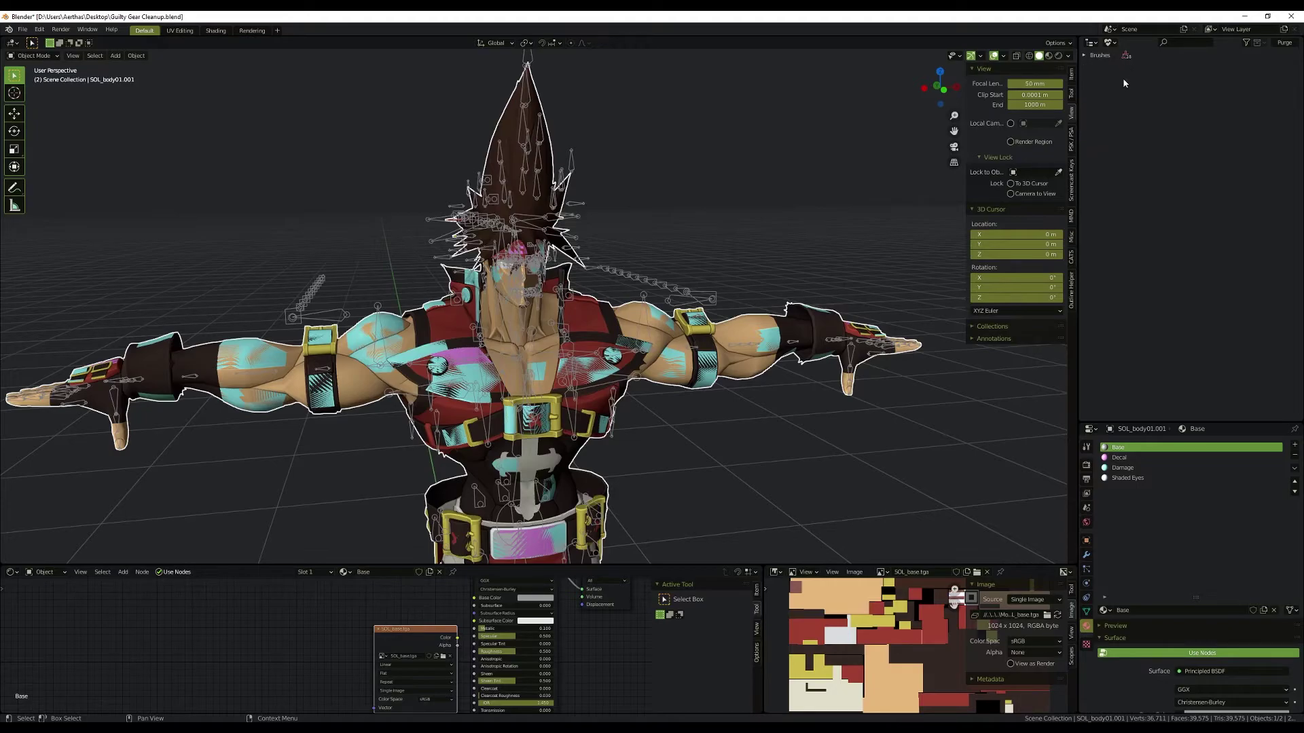
click(1285, 44)
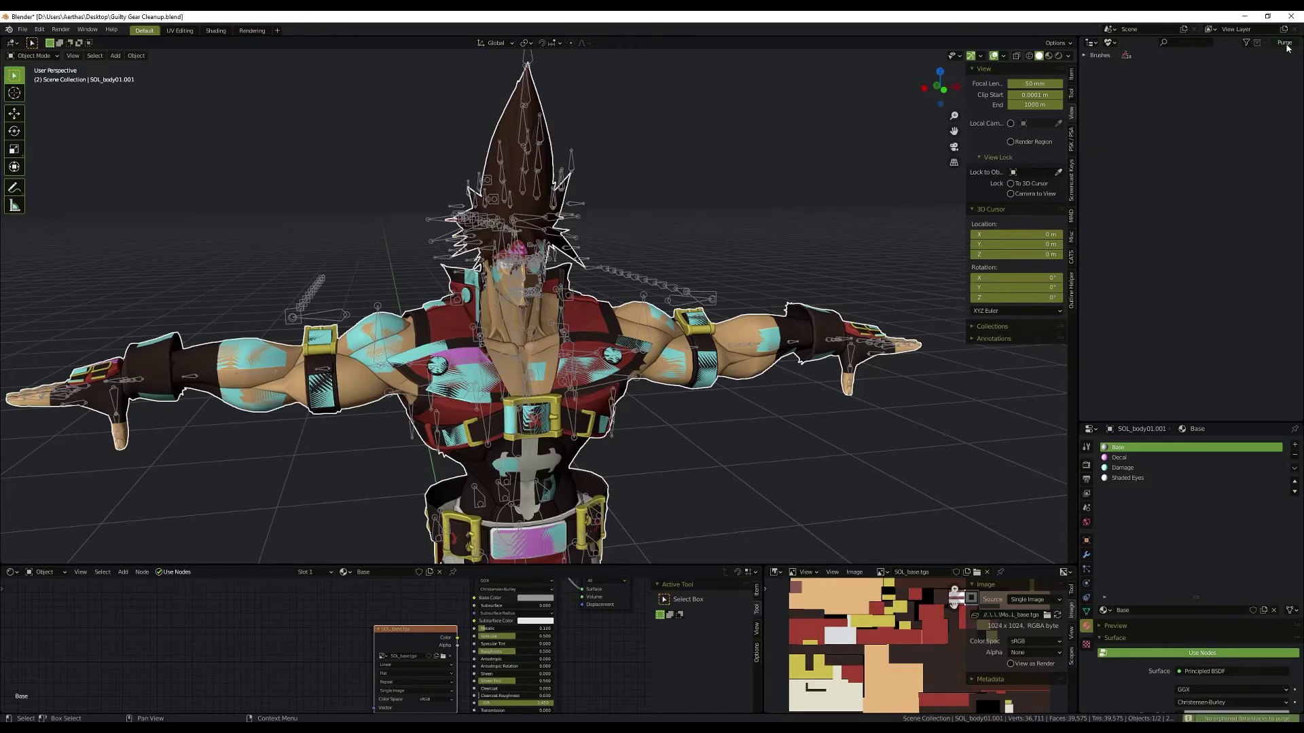
click(1083, 56)
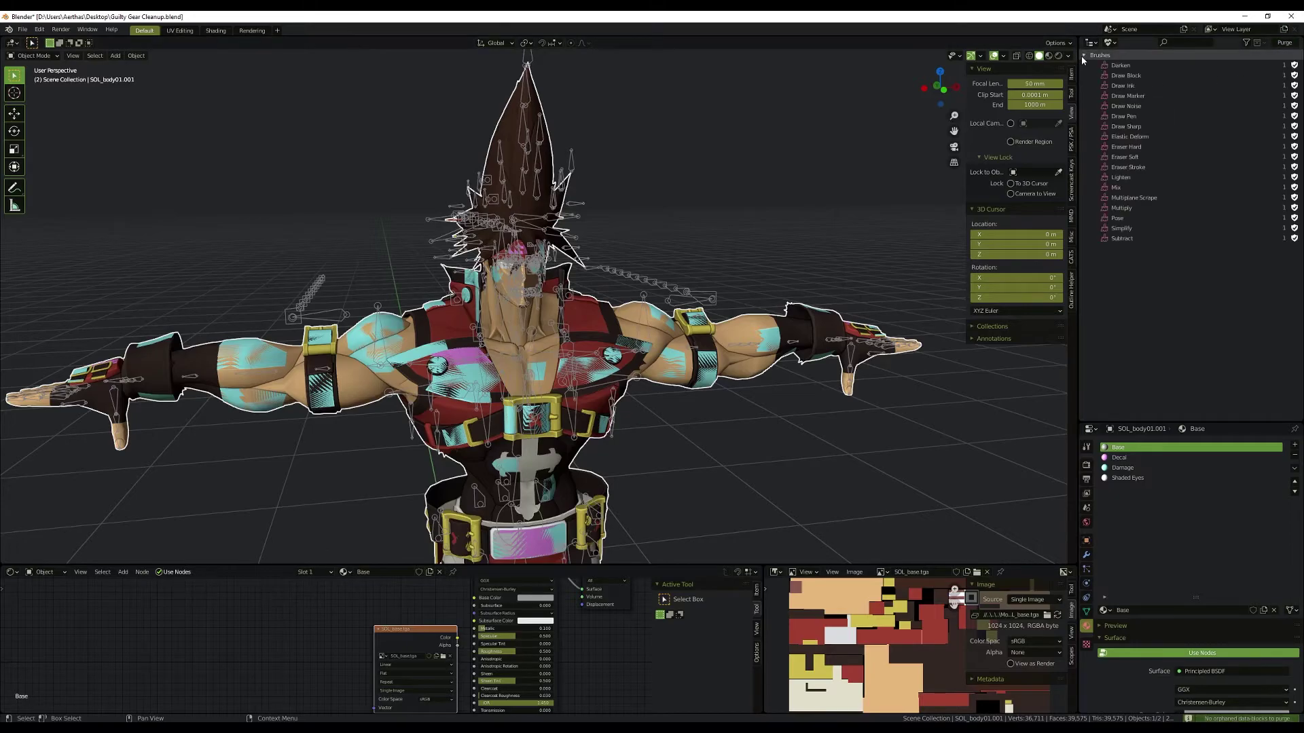
click(1084, 56)
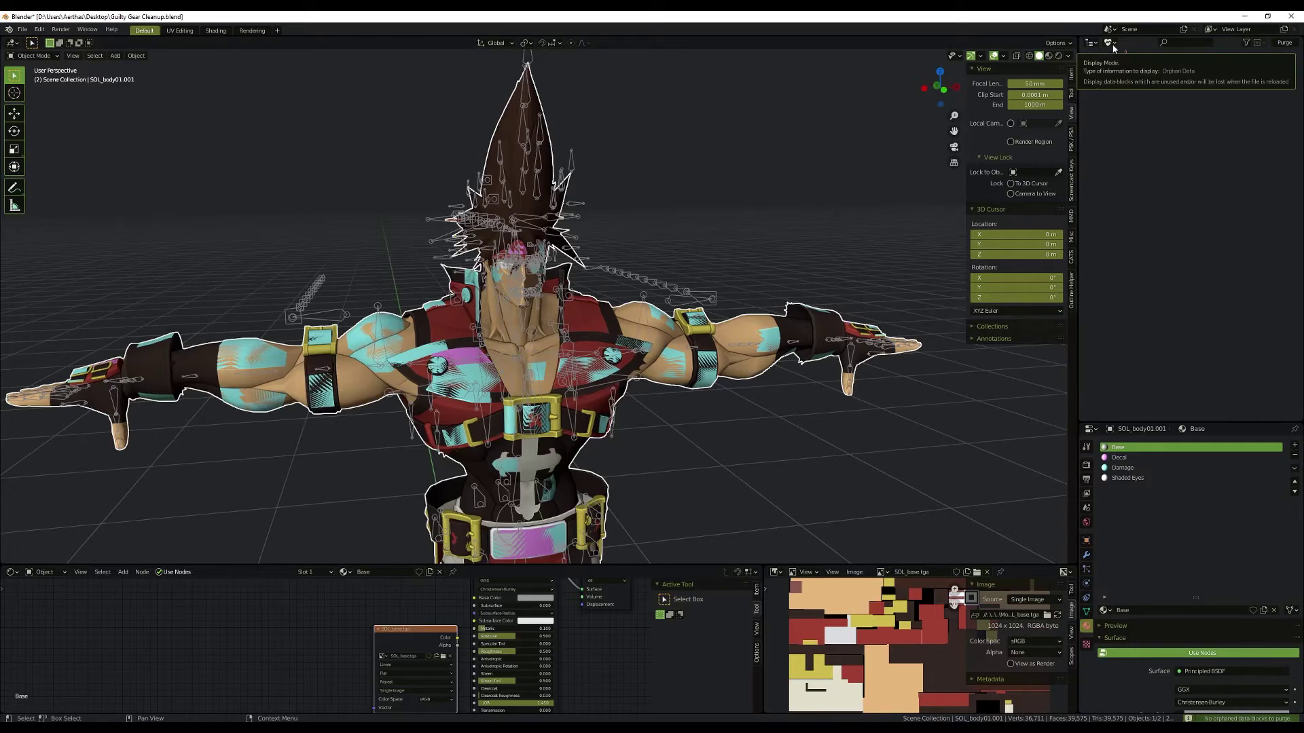
click(1111, 44)
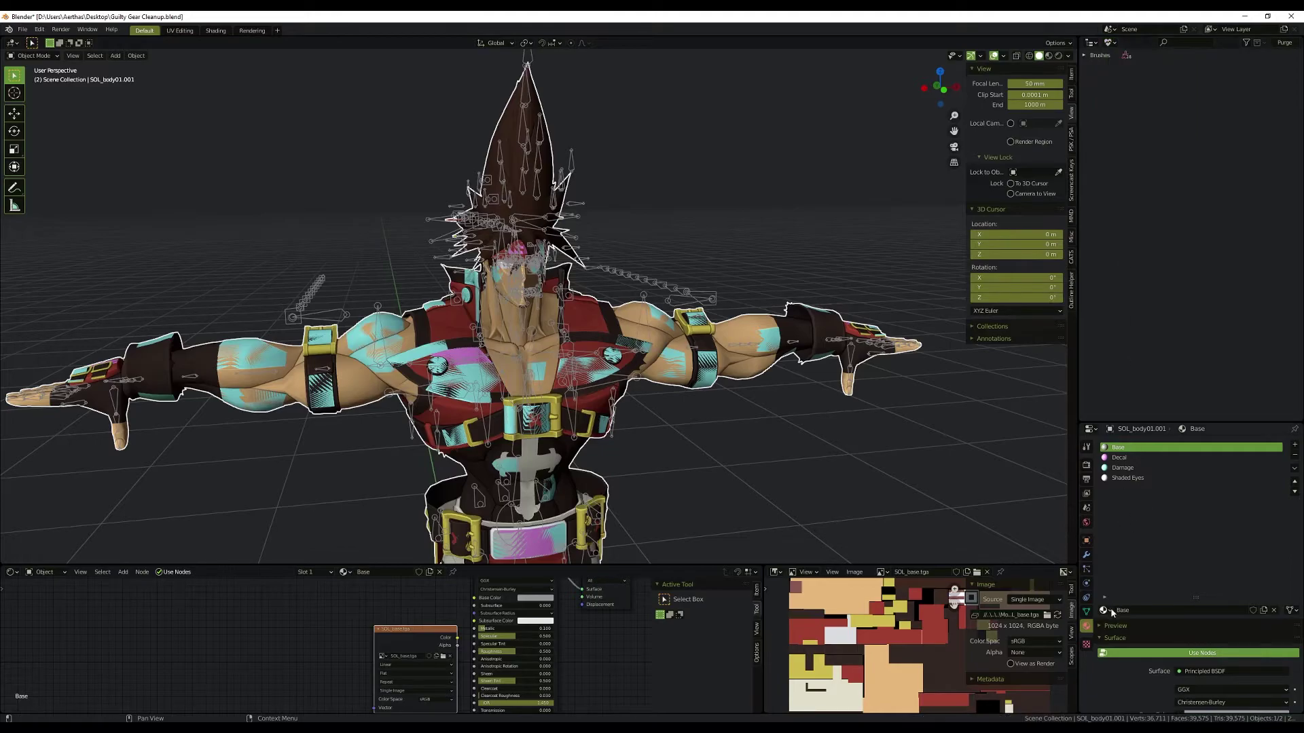
Step: Show Blender File in the outliner, expand Materials, and check the Damage material's options
click(1111, 44)
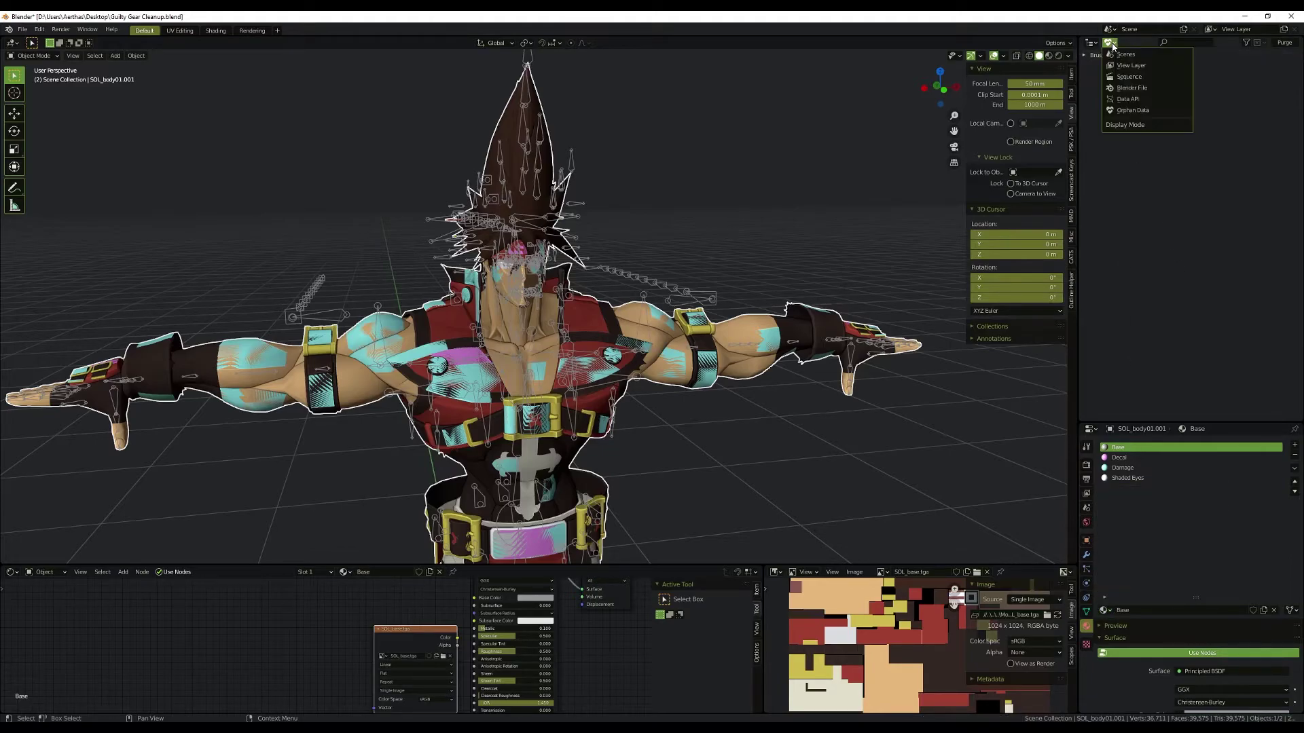
click(1131, 87)
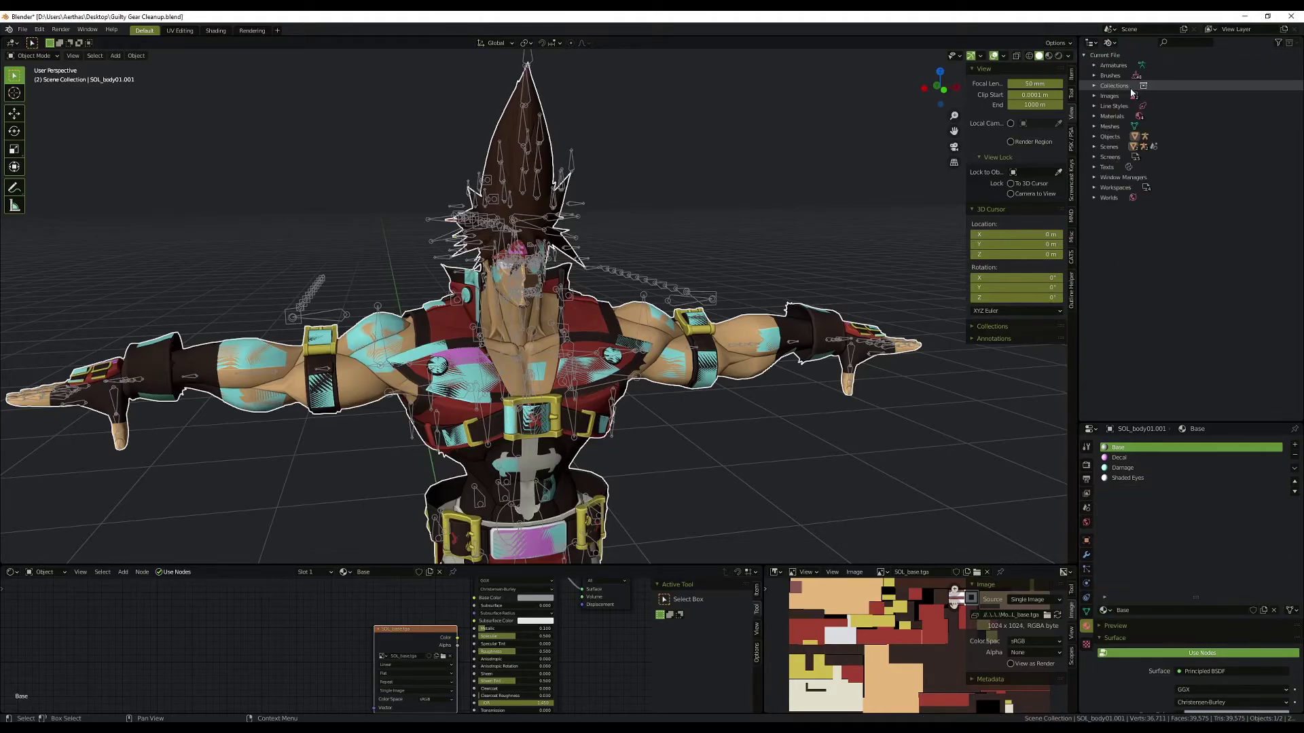
click(1094, 117)
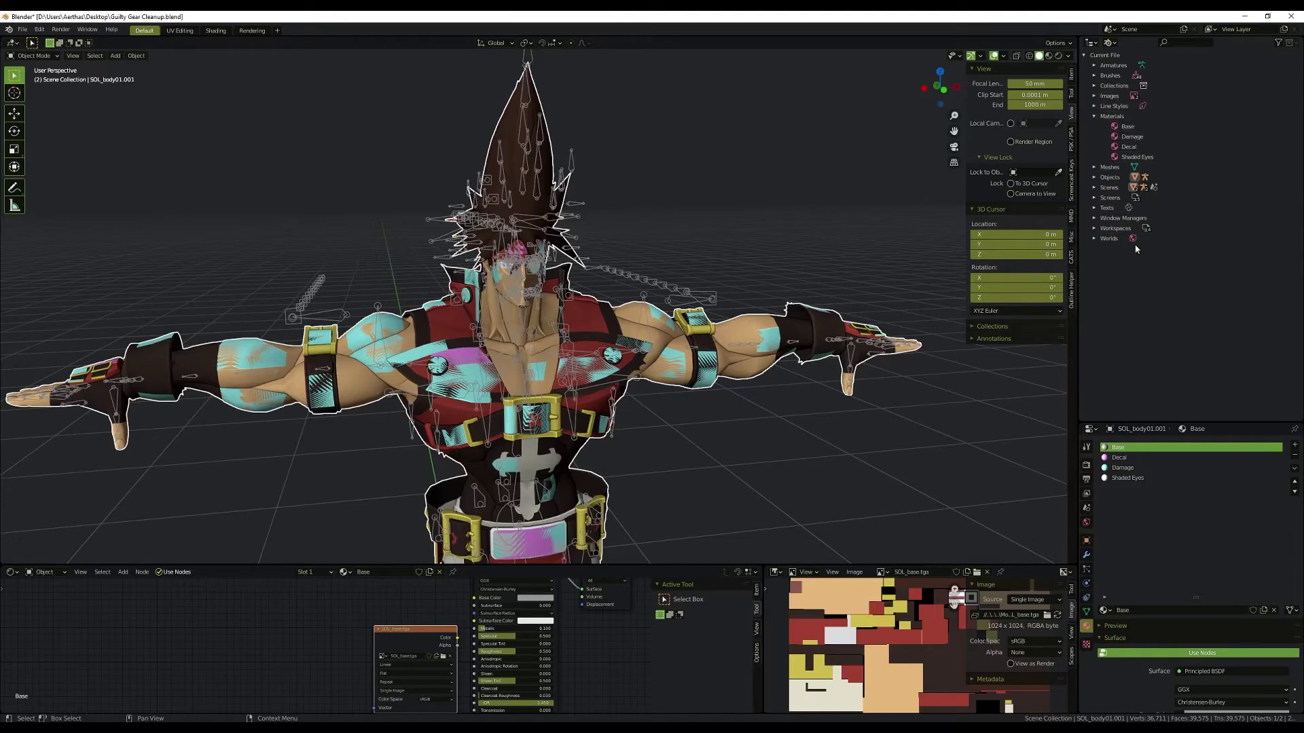
right_click(1129, 138)
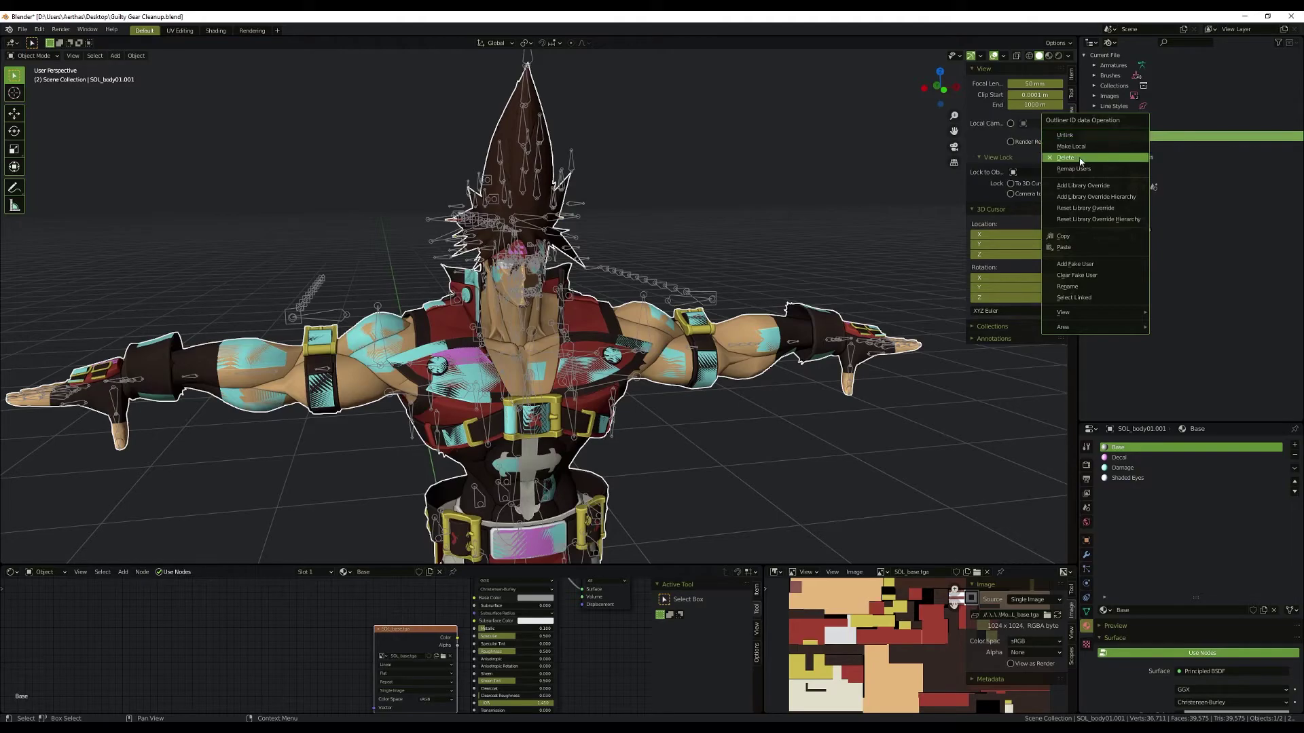
click(1196, 332)
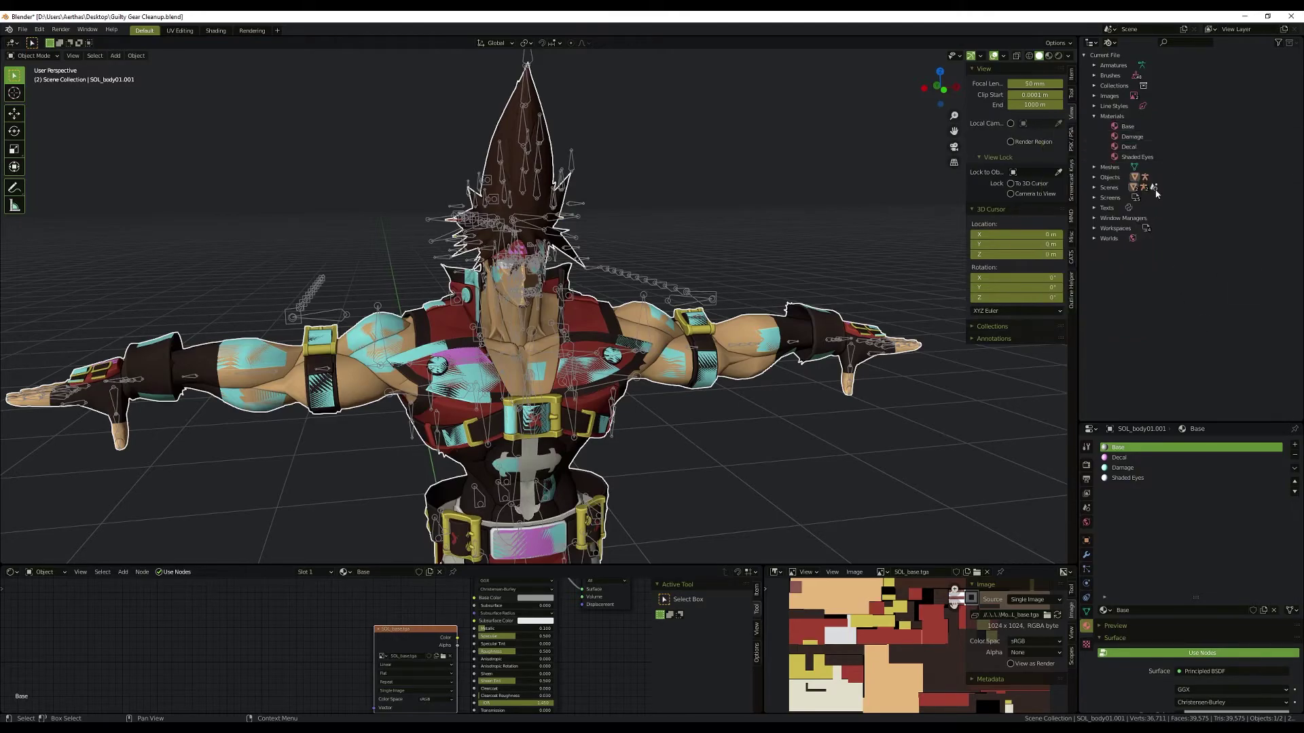
Step: Pan, zoom and orbit the viewport to see the character from an angle
scroll(827, 233, up, 1)
shift+middle_drag(817, 232, 714, 251)
scroll(828, 171, down, 2)
shift+middle_drag(632, 294, 660, 261)
scroll(660, 261, down, 1)
scroll(660, 262, up, 1)
middle_drag(387, 247, 470, 272)
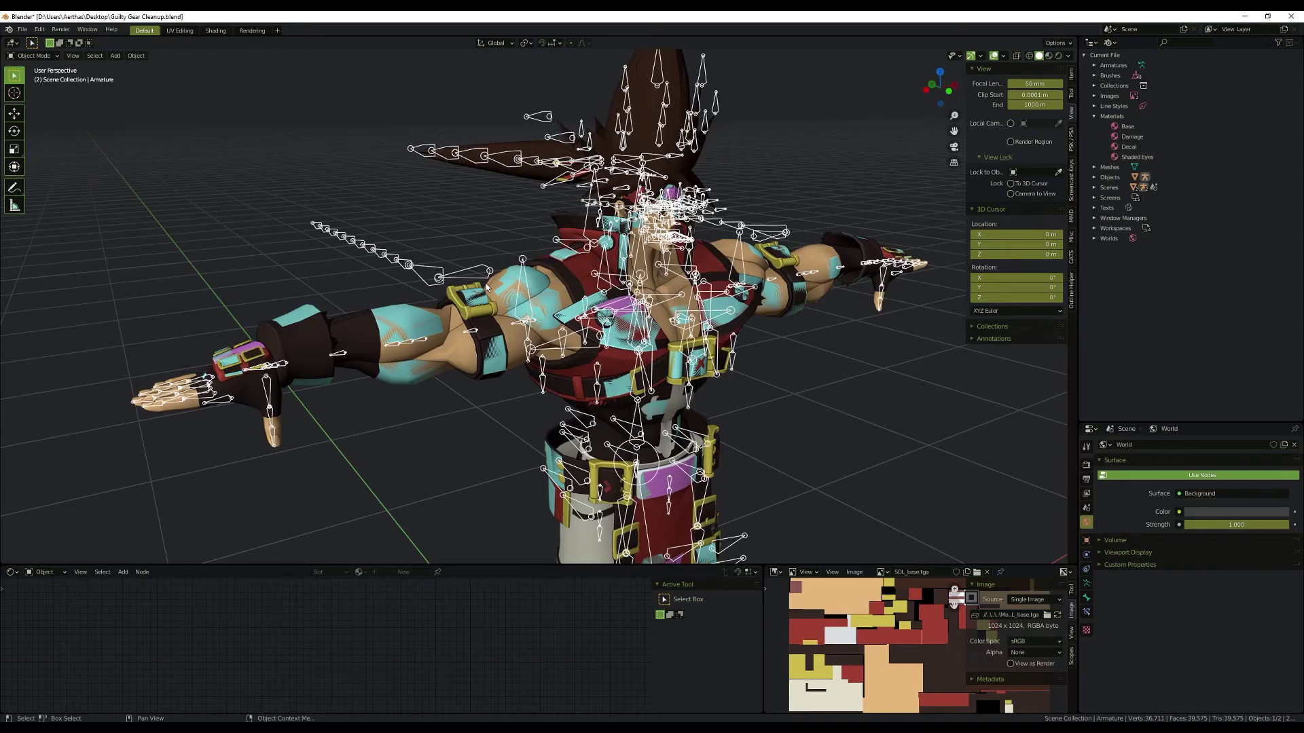
Step: Put the armature in Pose Mode, select the G_D_armCuffs_R bone, and orbit toward the head
scroll(486, 288, up, 2)
key(ctrl+Tab)
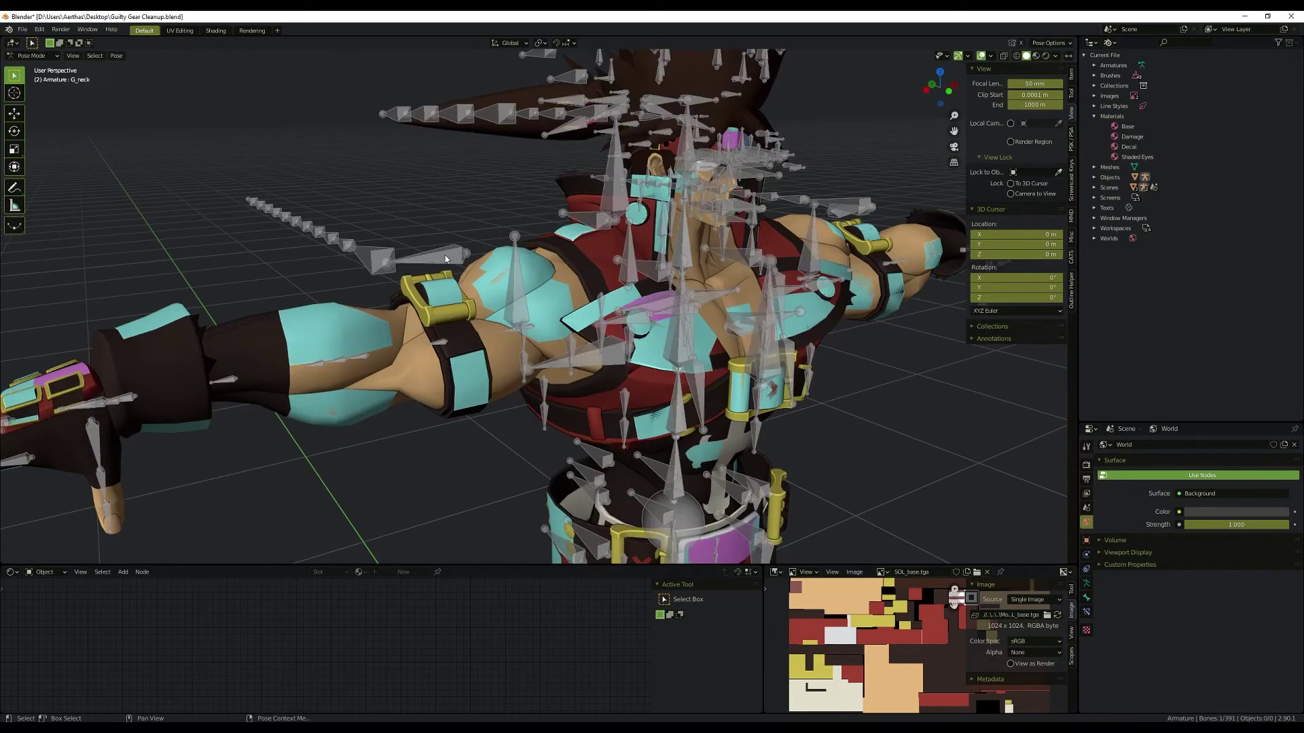
click(445, 258)
middle_drag(446, 259, 700, 371)
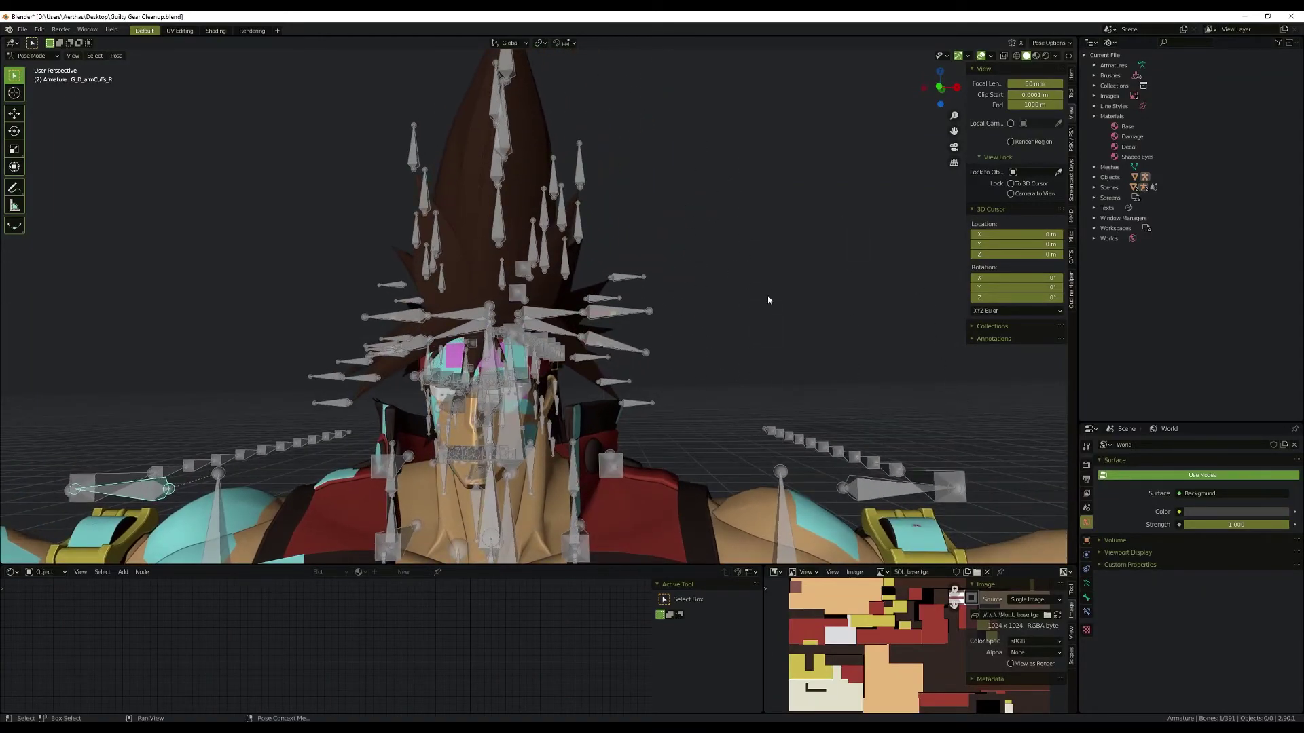
shift+middle_drag(767, 295, 699, 278)
Step: Inspect the armature in Edit Mode, then return it to Object Mode
key(ctrl+Tab)
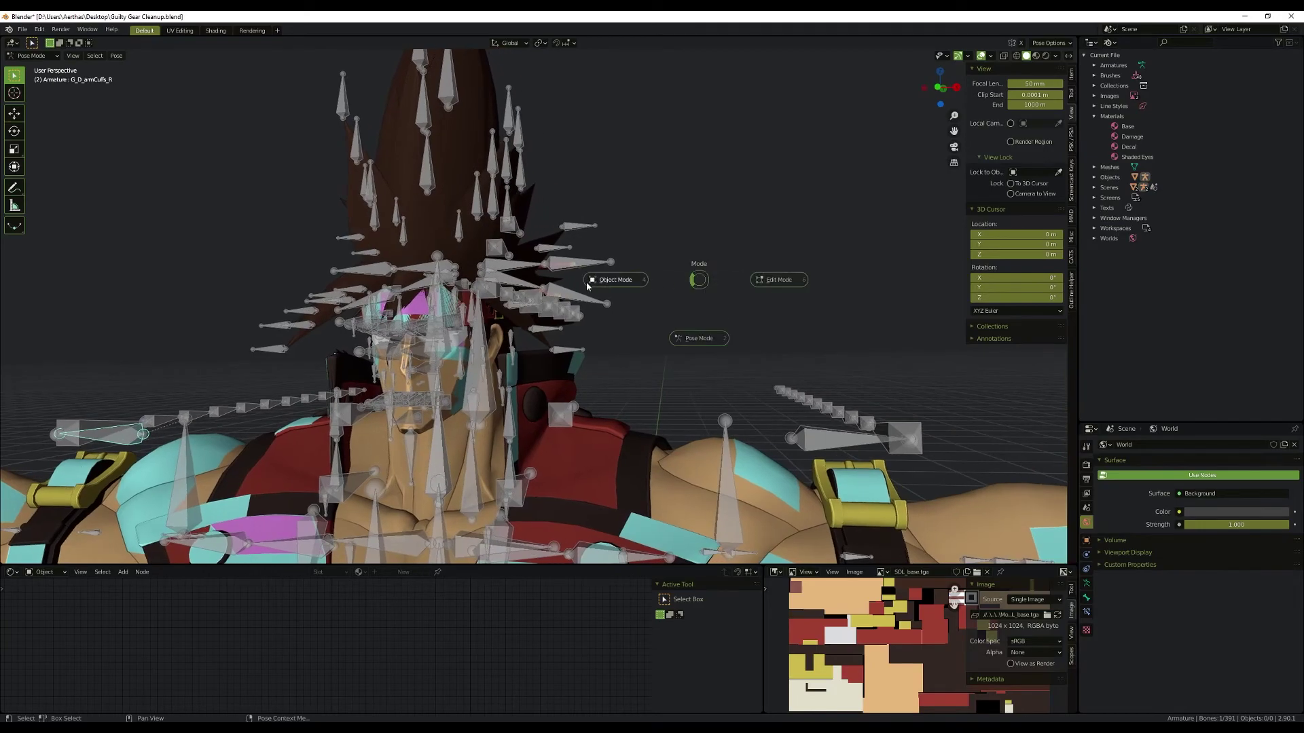
click(776, 279)
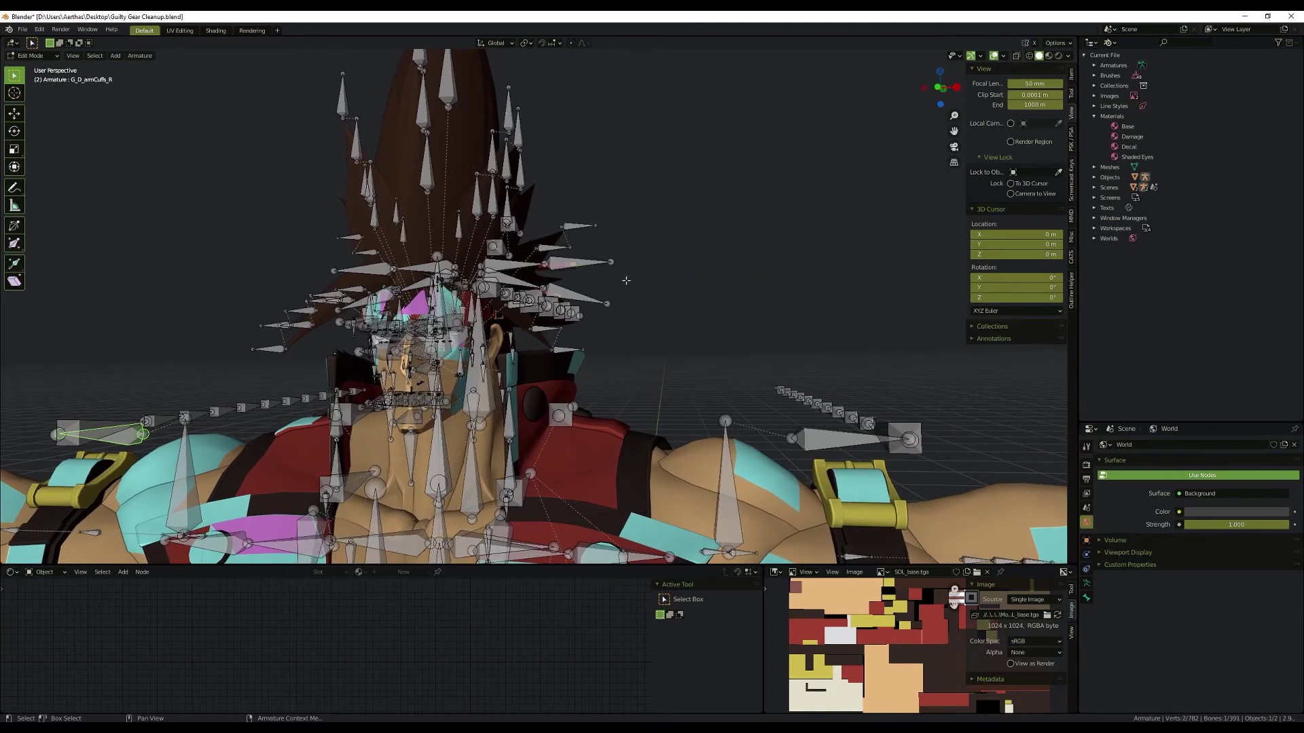
middle_drag(686, 290, 636, 282)
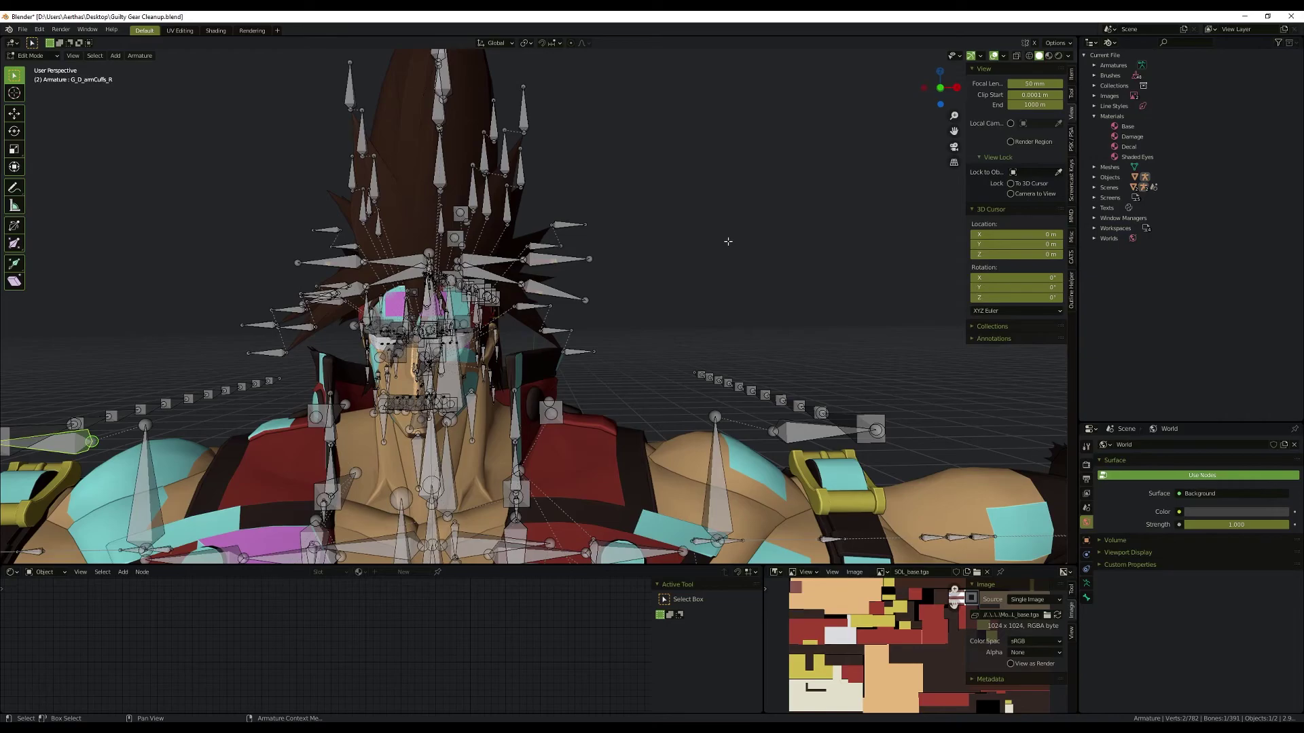
key(ctrl+Tab)
click(640, 251)
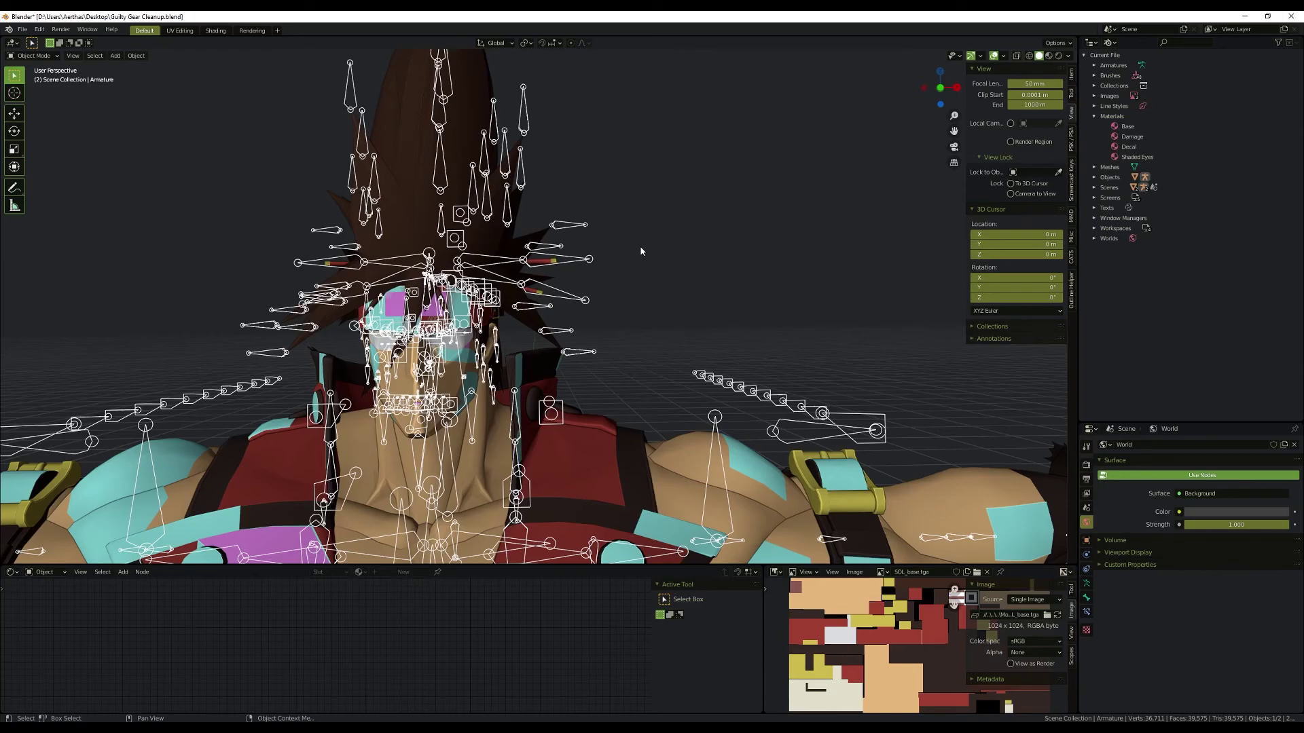
Step: Put the SOL_body01.001 mesh in Edit Mode and deselect the glasses' vertices
click(507, 240)
key(ctrl+Tab)
click(609, 242)
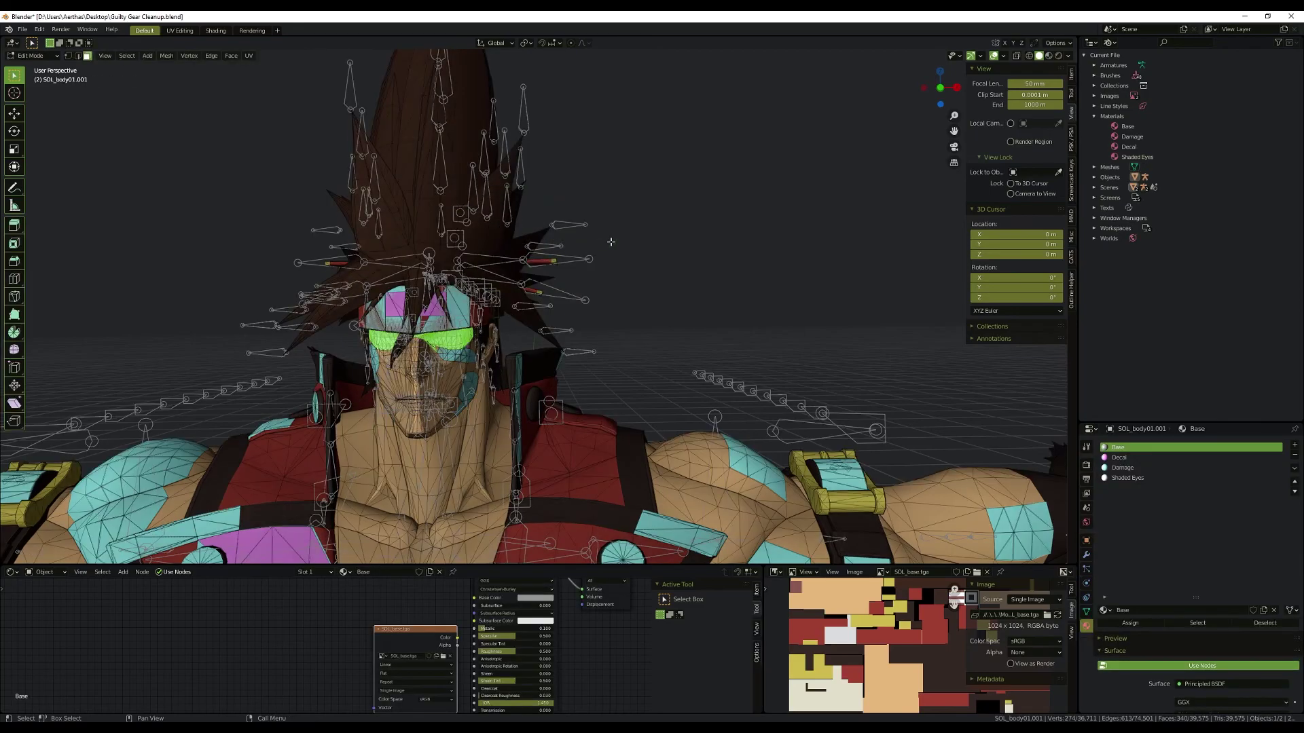
drag(579, 118, 858, 336)
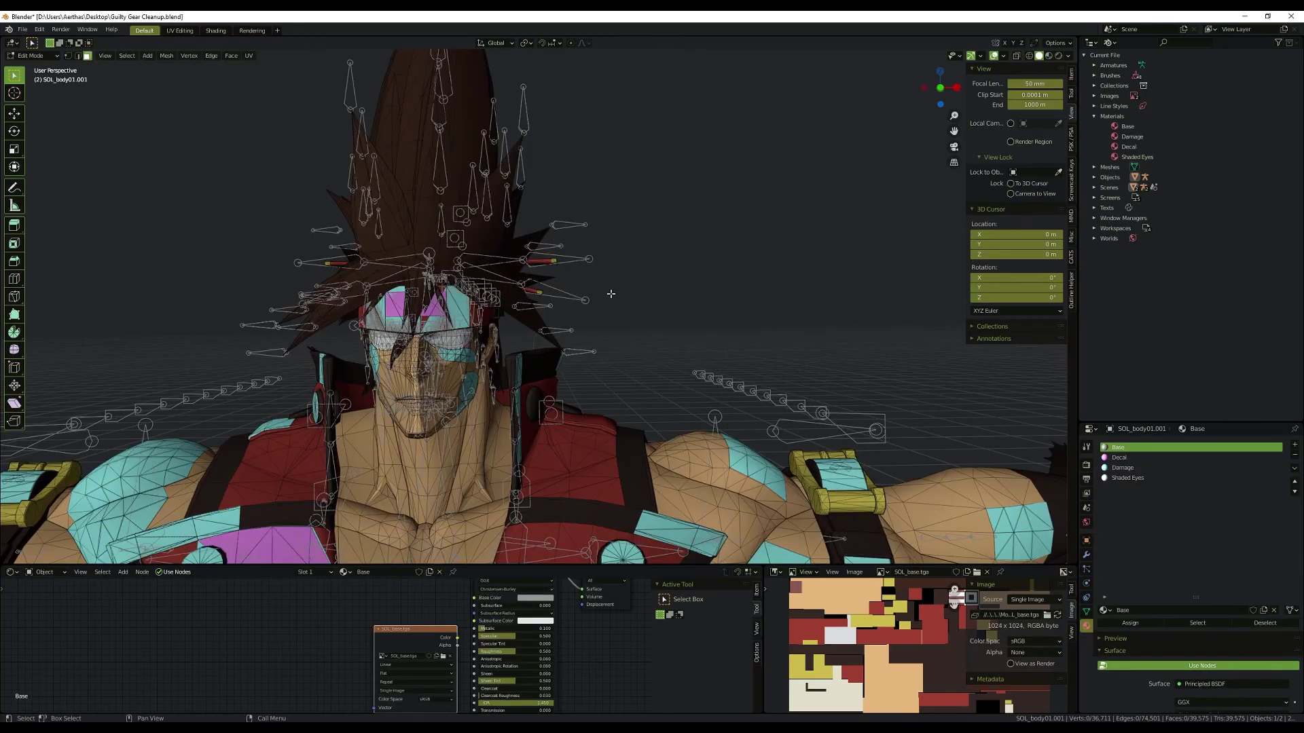
Step: Return the body mesh to Object Mode, viewing the whole character from higher up
middle_drag(712, 272, 745, 287)
scroll(698, 332, down, 5)
key(Tab)
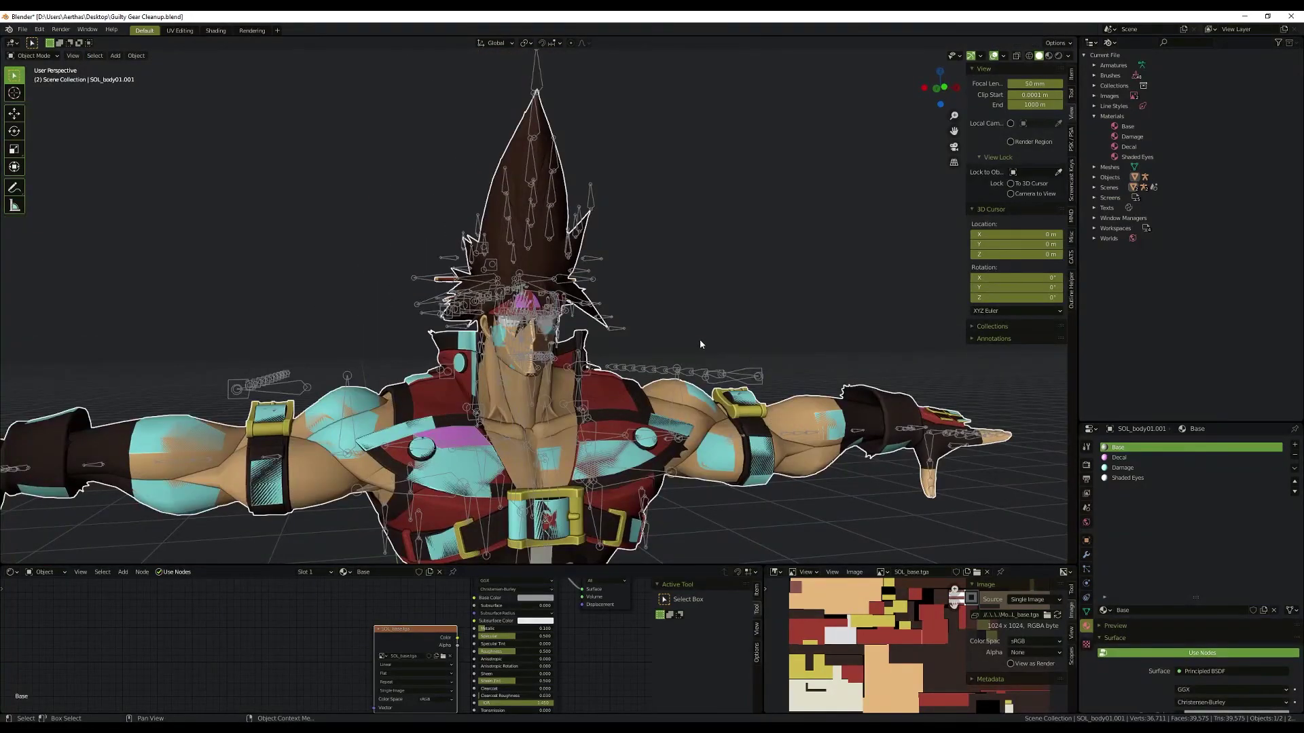
shift+middle_drag(700, 340, 716, 301)
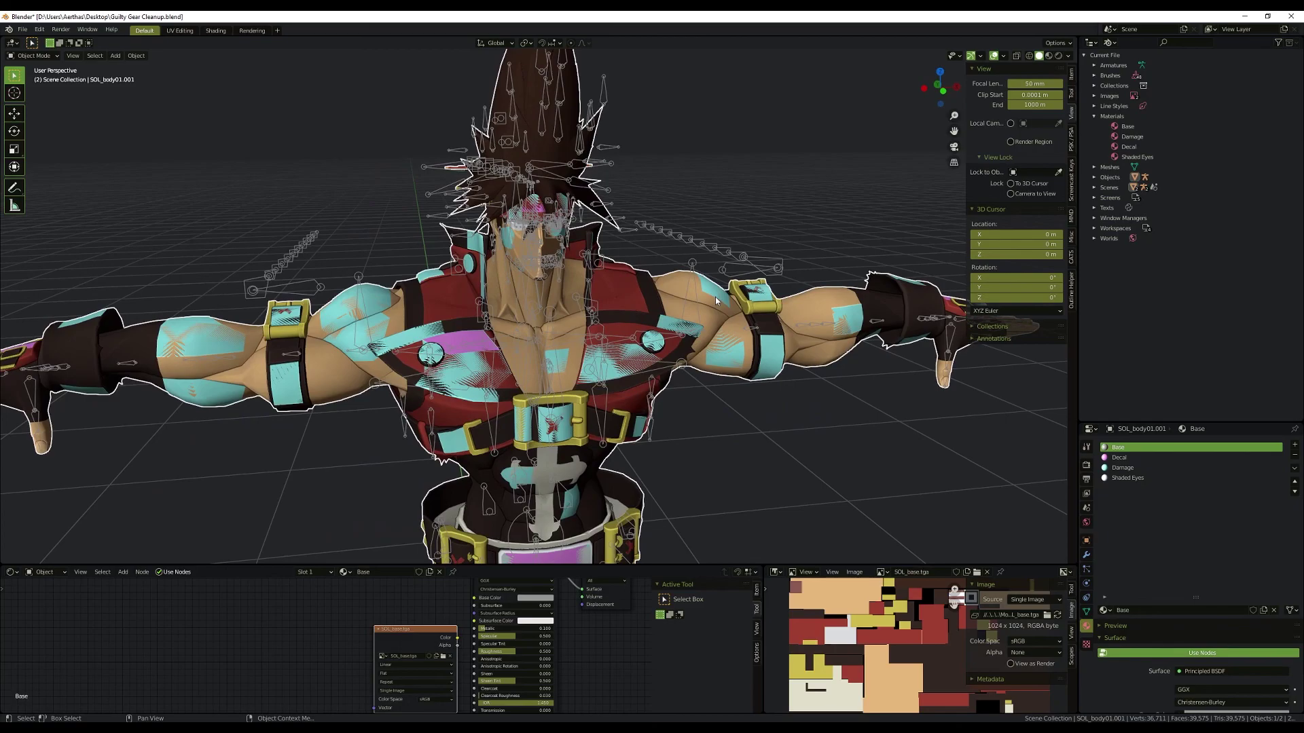